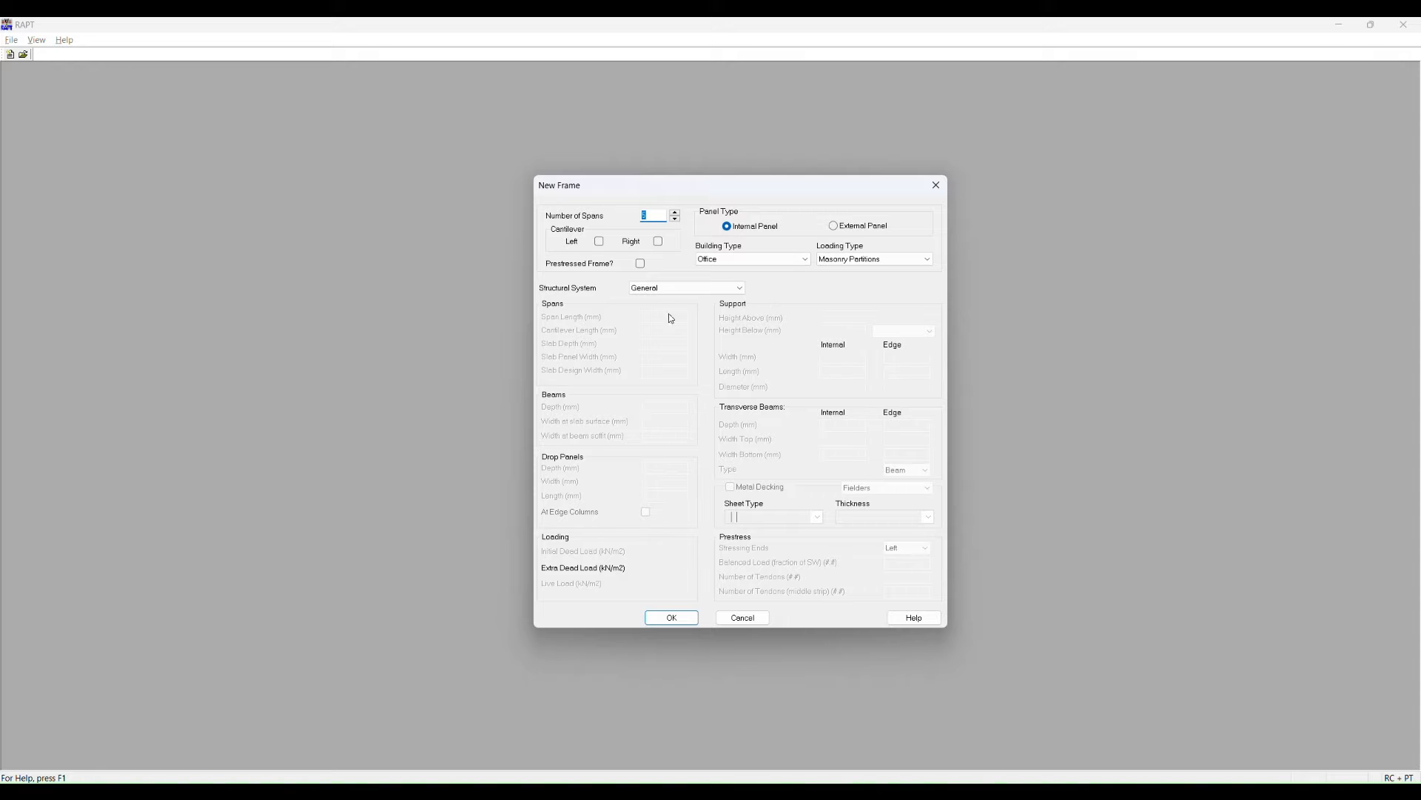
# Create a five-span frame with an internal panel, General structural system, Office building type and Masonry Partitions loading.
pyautogui.click(672, 618)
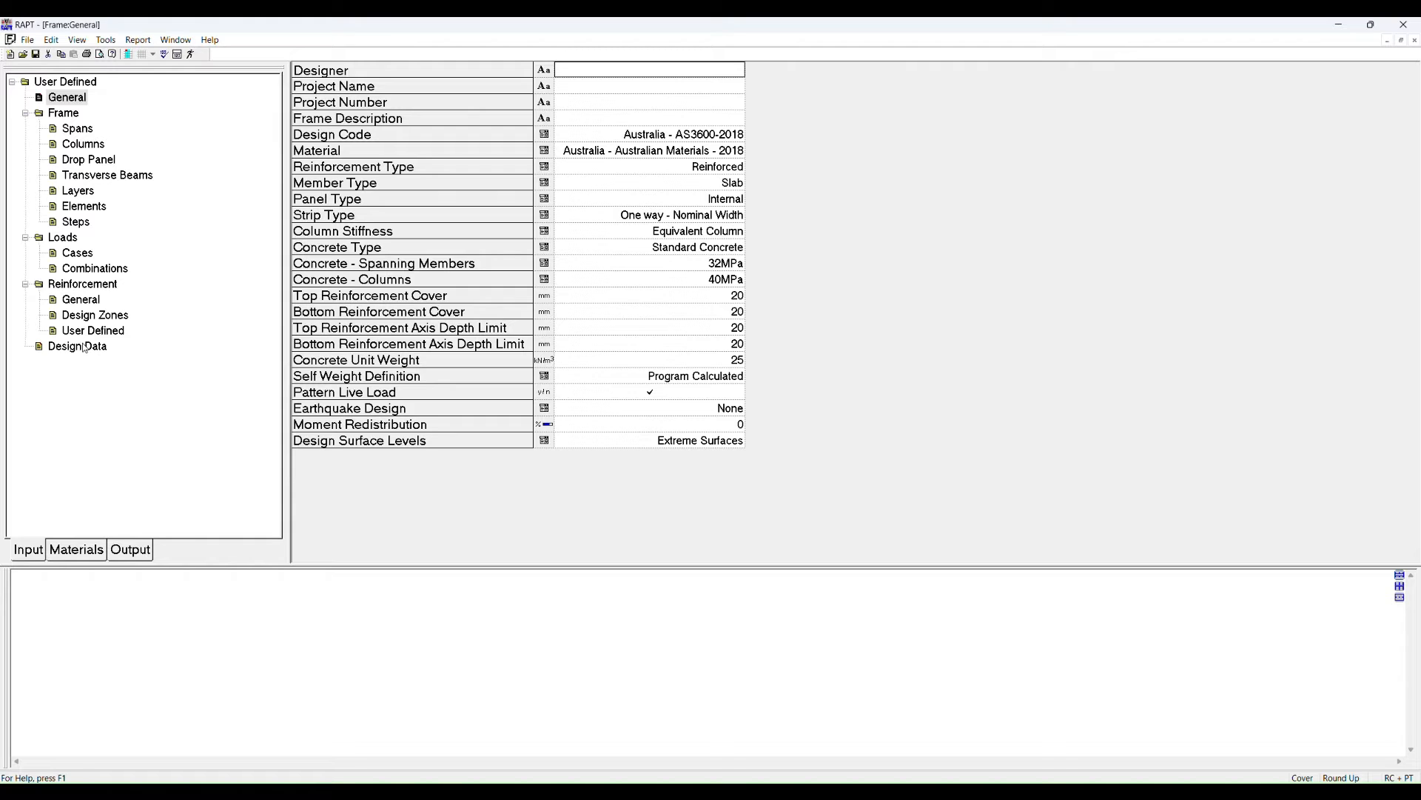
# Review the available material categories, then check the design code and material set choices in the general frame data.
pyautogui.click(80, 550)
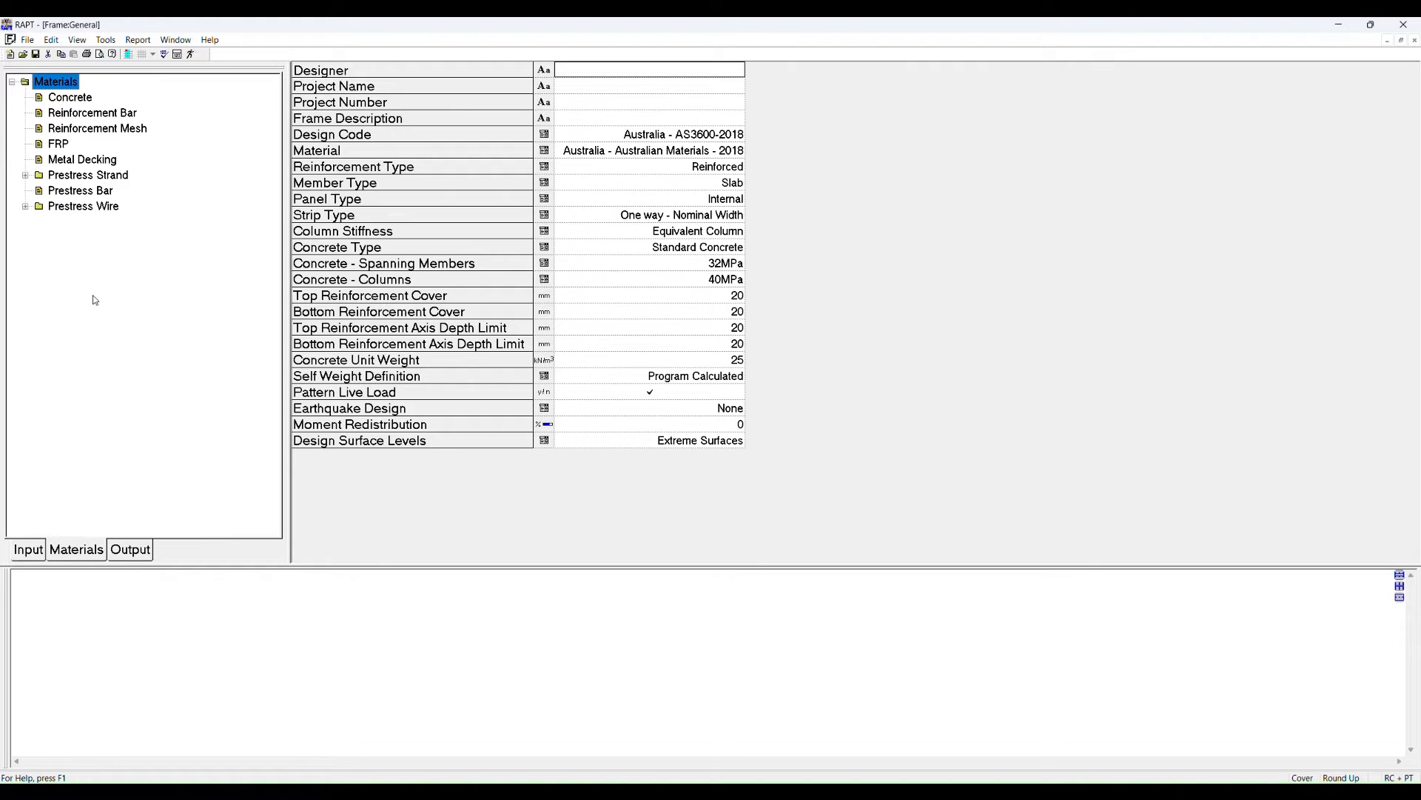
pyautogui.click(30, 551)
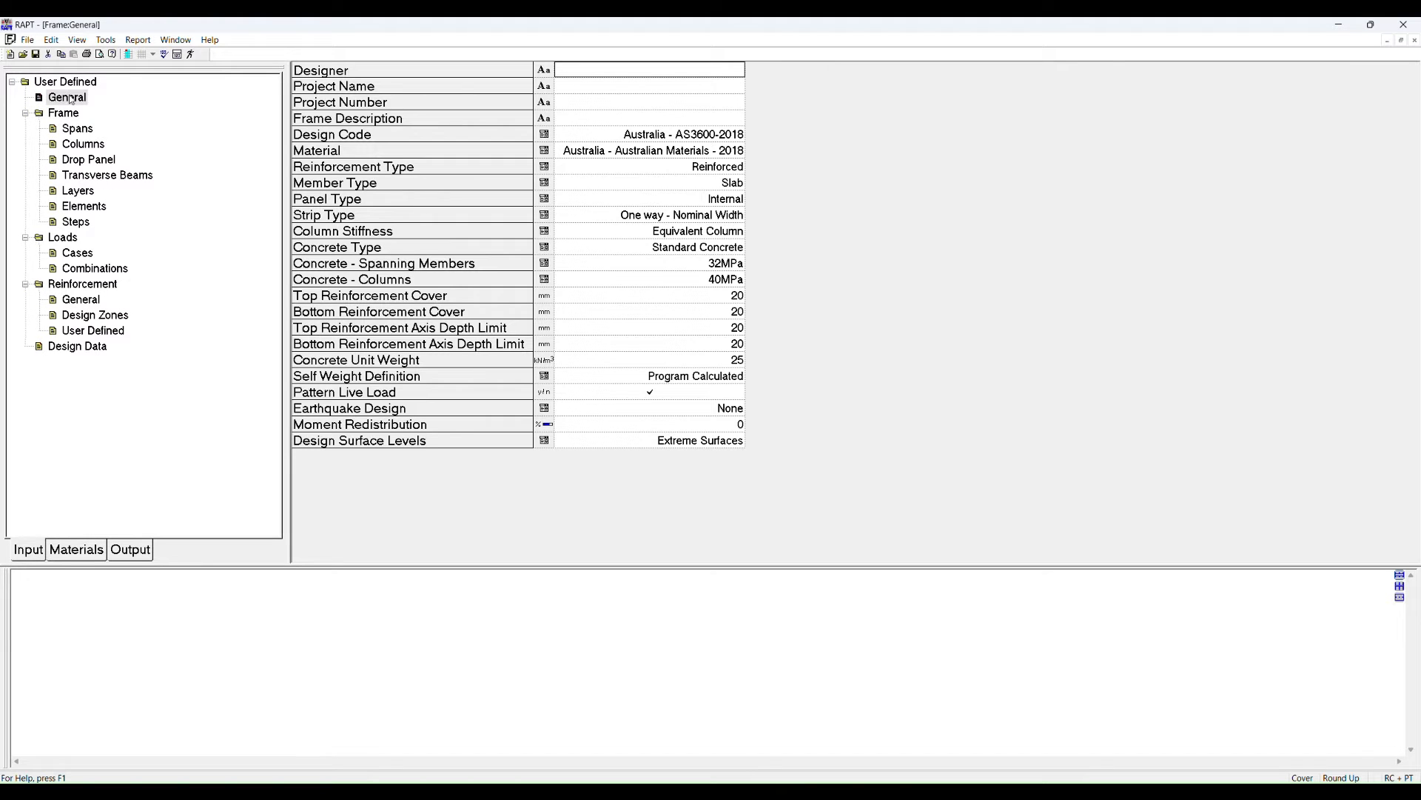
pyautogui.click(671, 138)
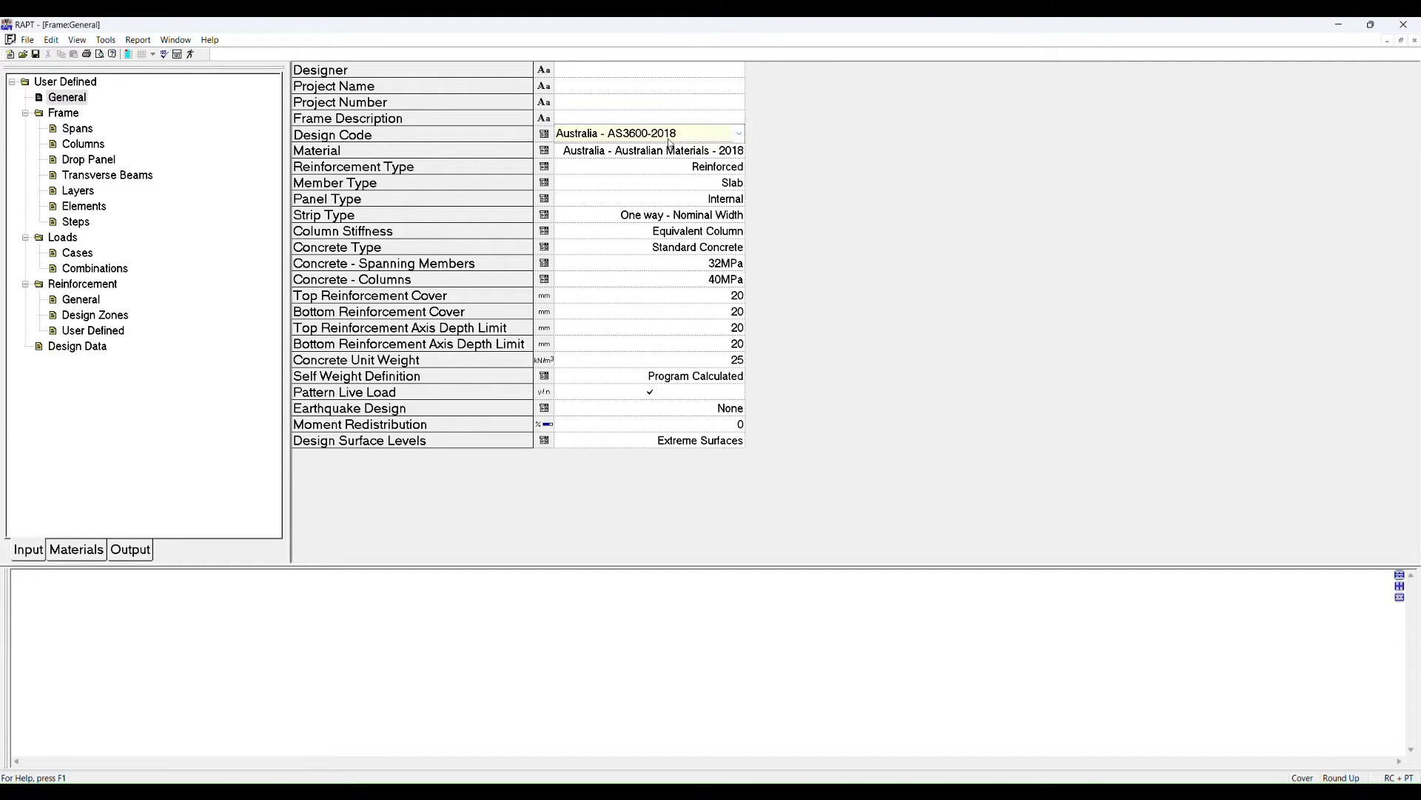
pyautogui.click(670, 139)
pyautogui.click(623, 151)
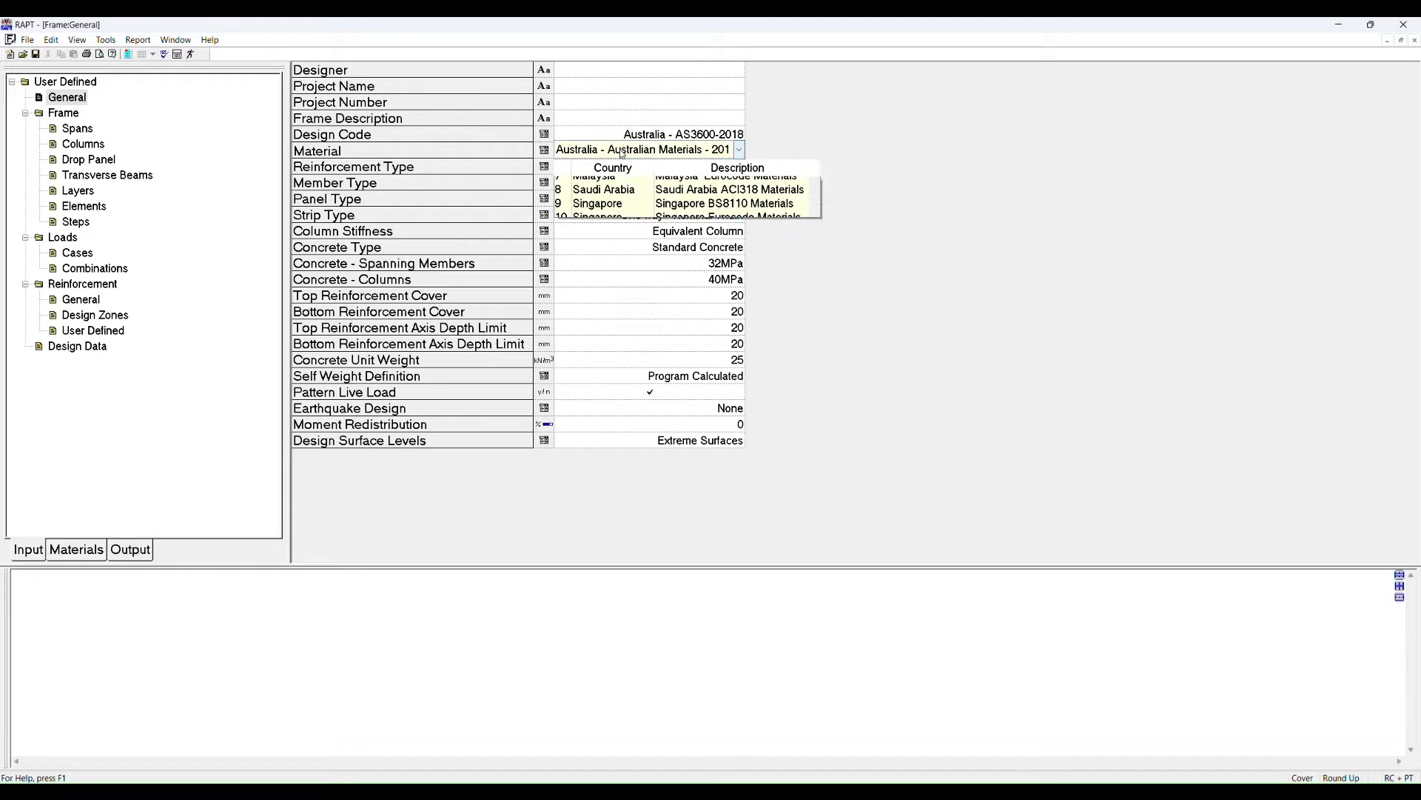
pyautogui.click(623, 155)
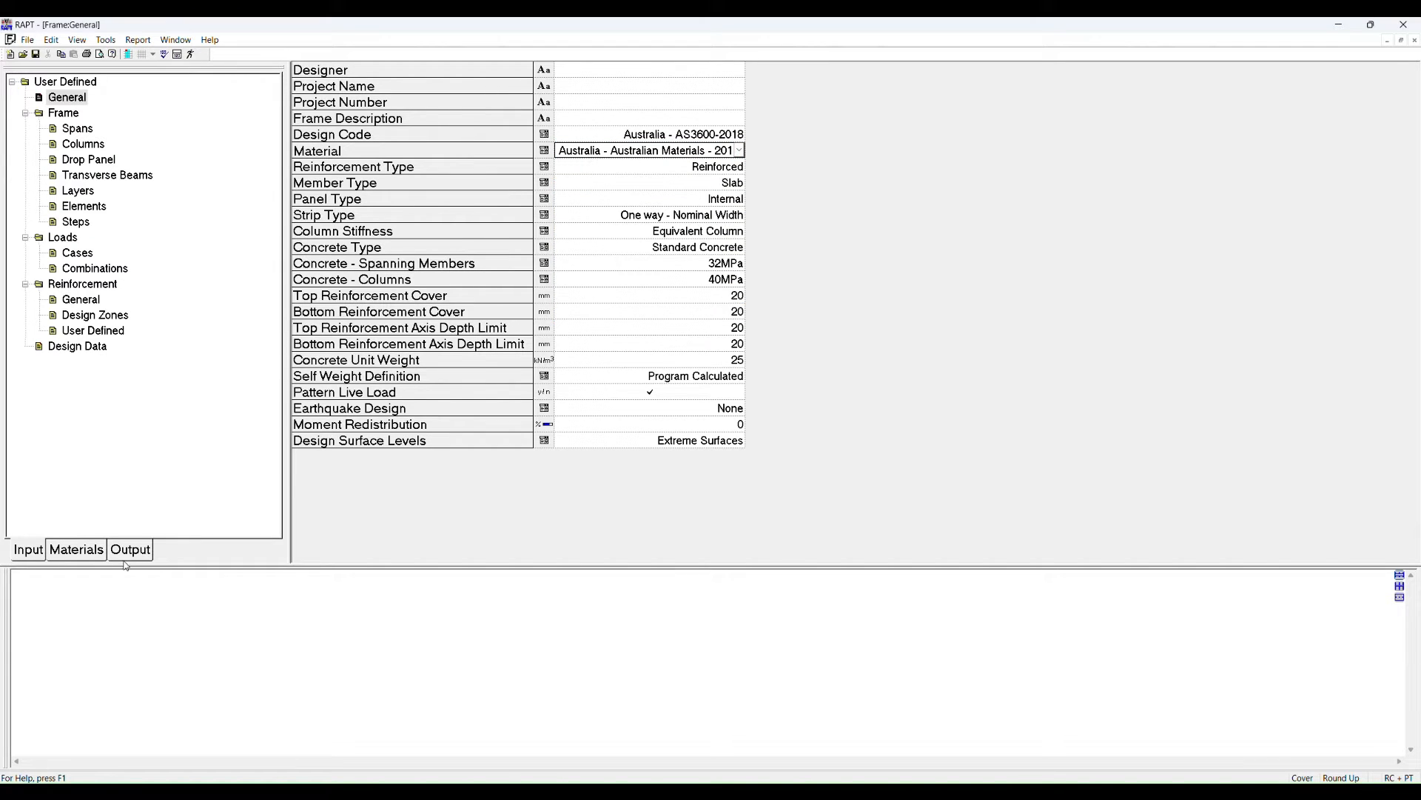
# Examine the properties and stress-strain curves of the concrete grades, and the reinforcement bar data.
pyautogui.click(86, 557)
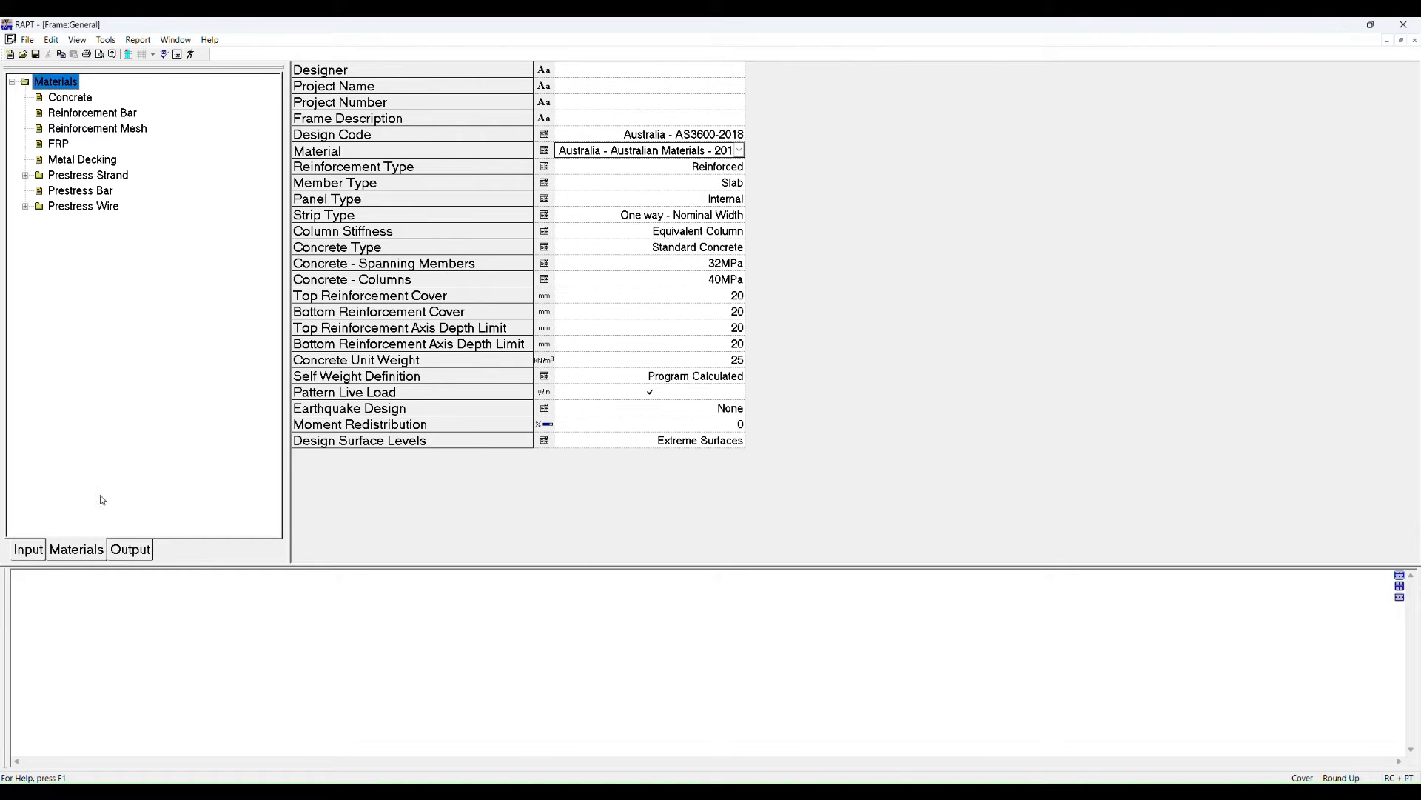
pyautogui.click(69, 99)
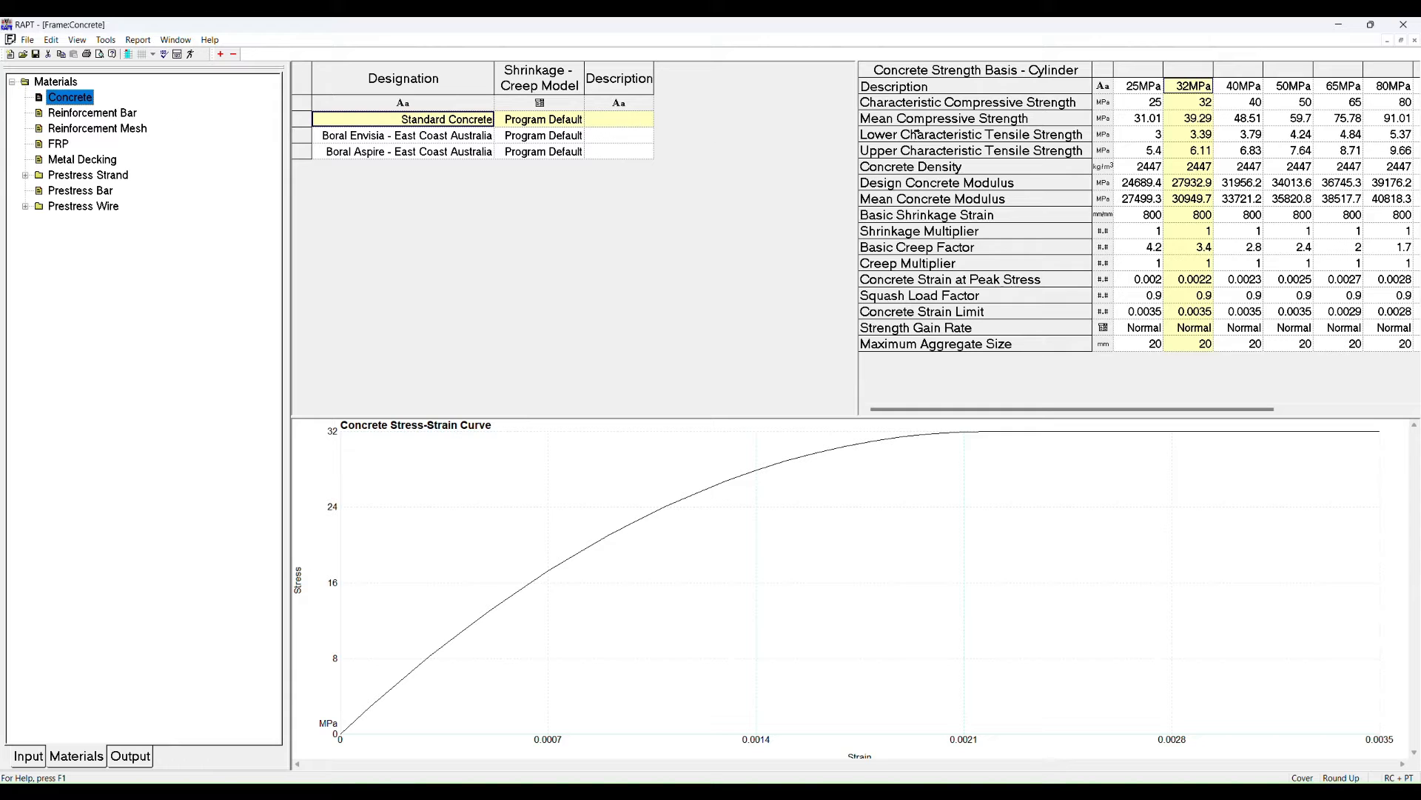
pyautogui.click(1146, 91)
pyautogui.click(1173, 89)
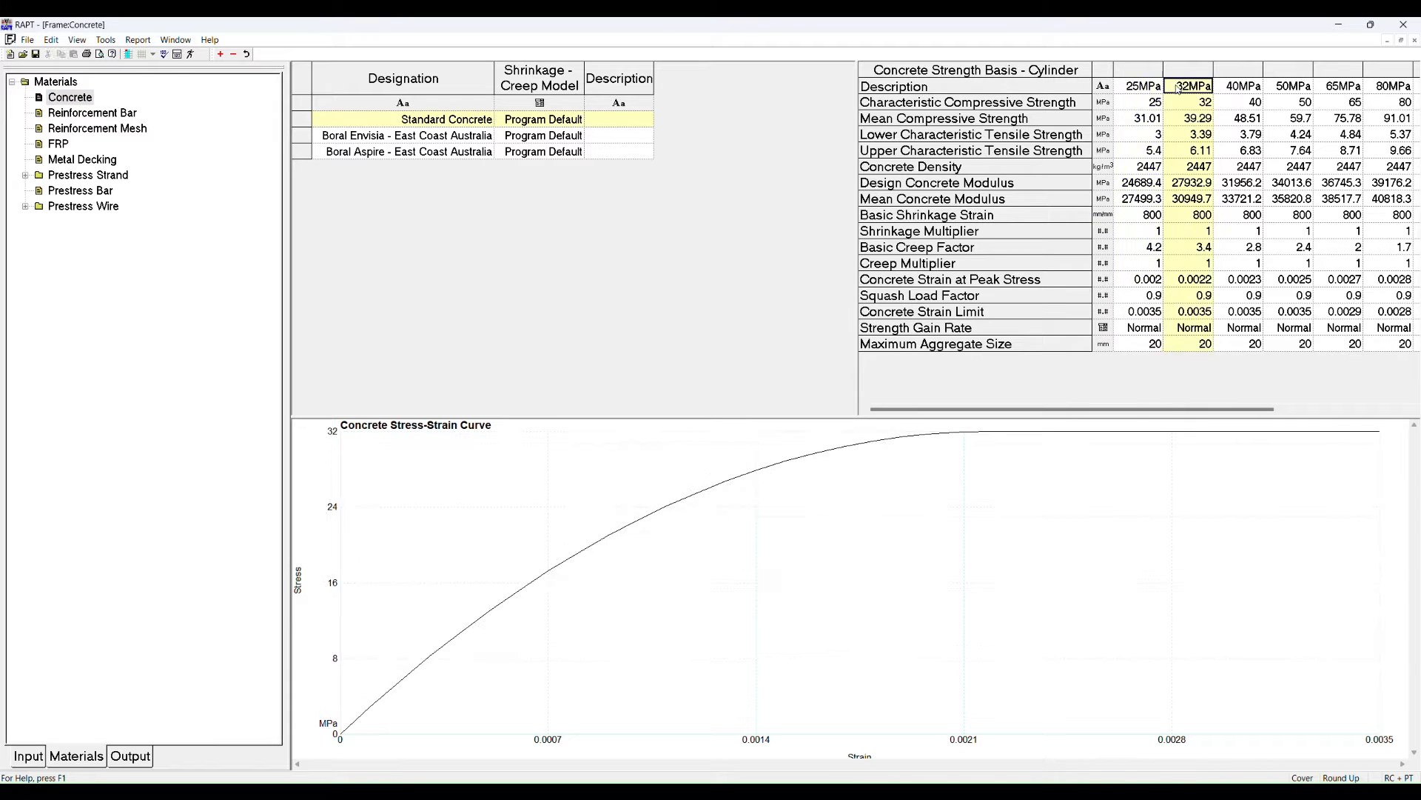
pyautogui.click(1235, 89)
pyautogui.click(1281, 91)
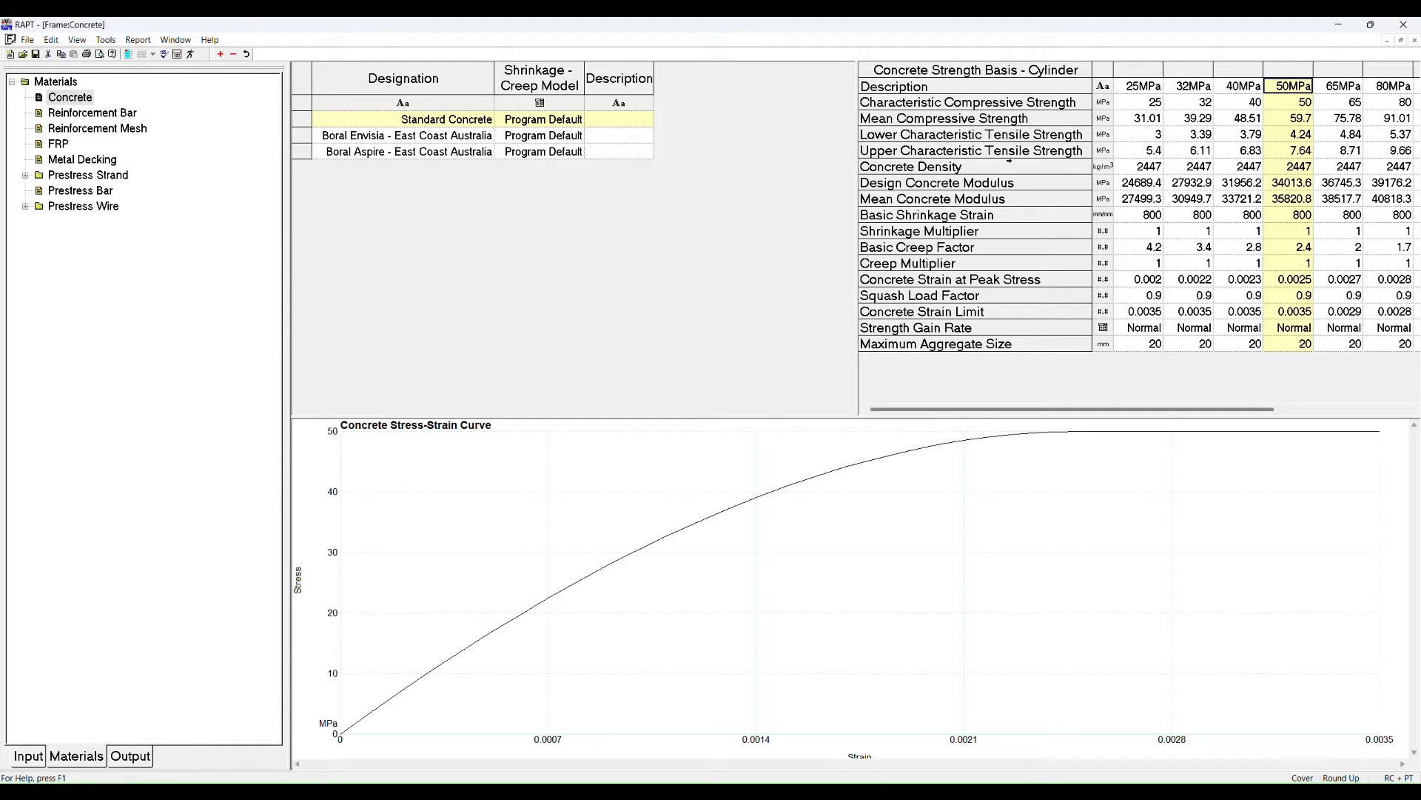
pyautogui.click(71, 115)
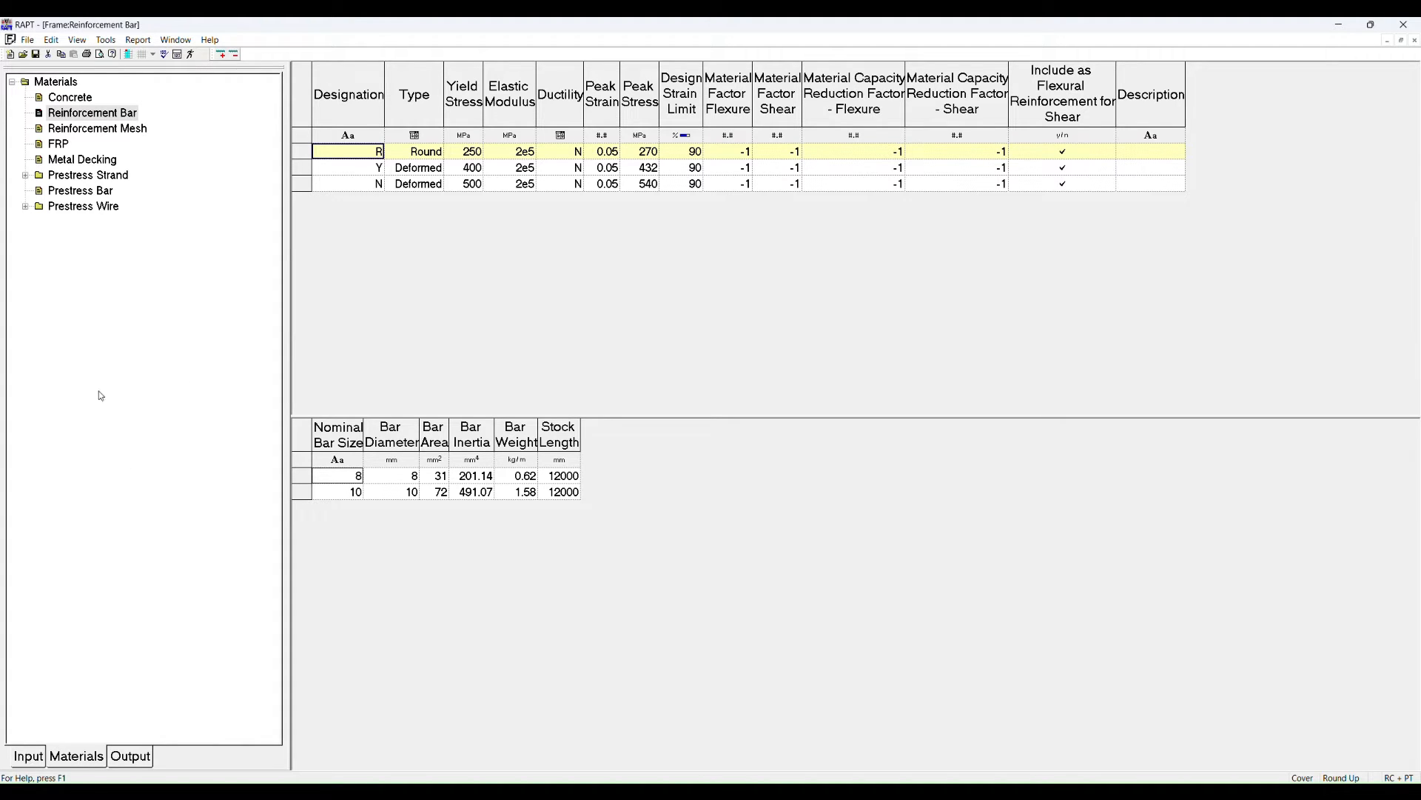
pyautogui.click(74, 99)
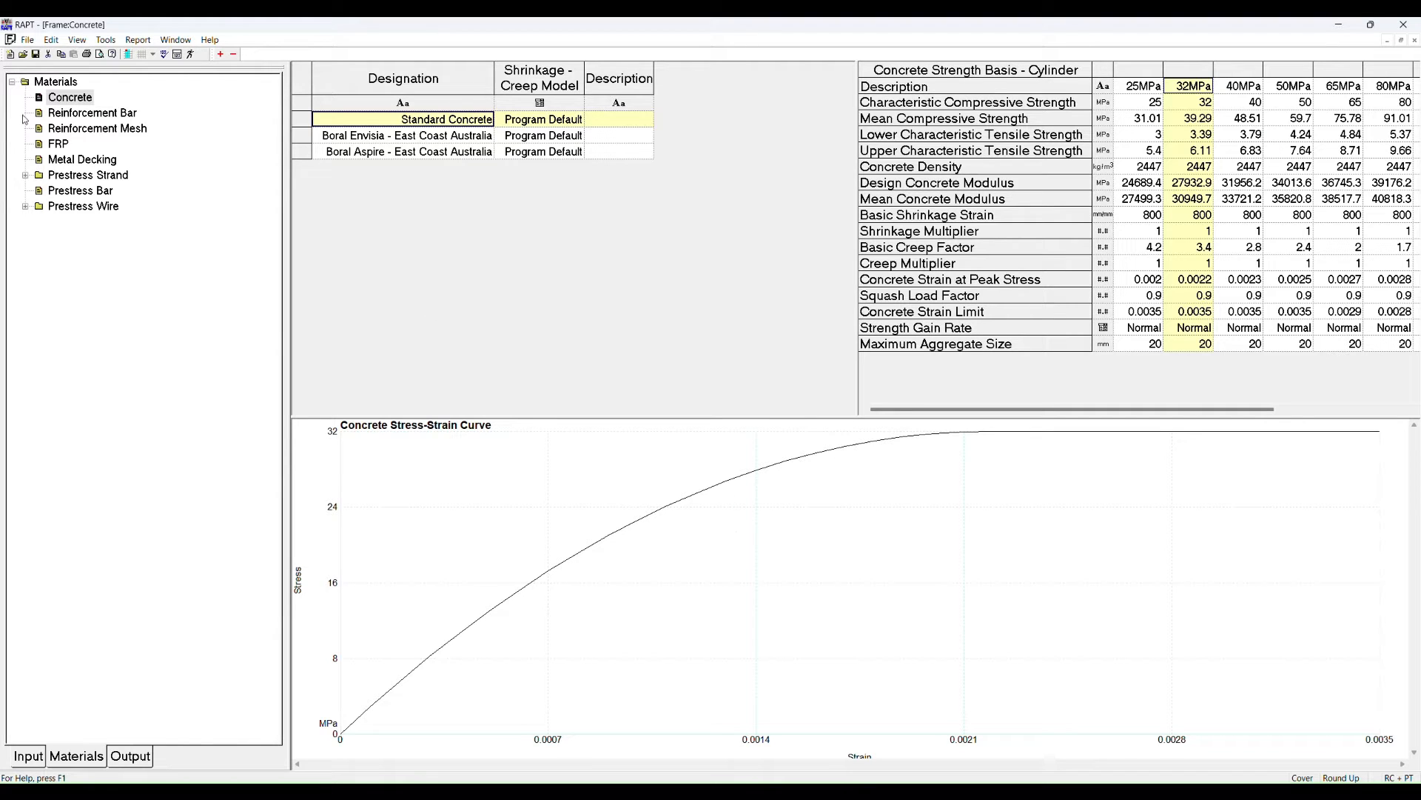
# In the general frame input data, keep the reinforcement type as Reinforced and set the member type to Beam.
pyautogui.click(27, 757)
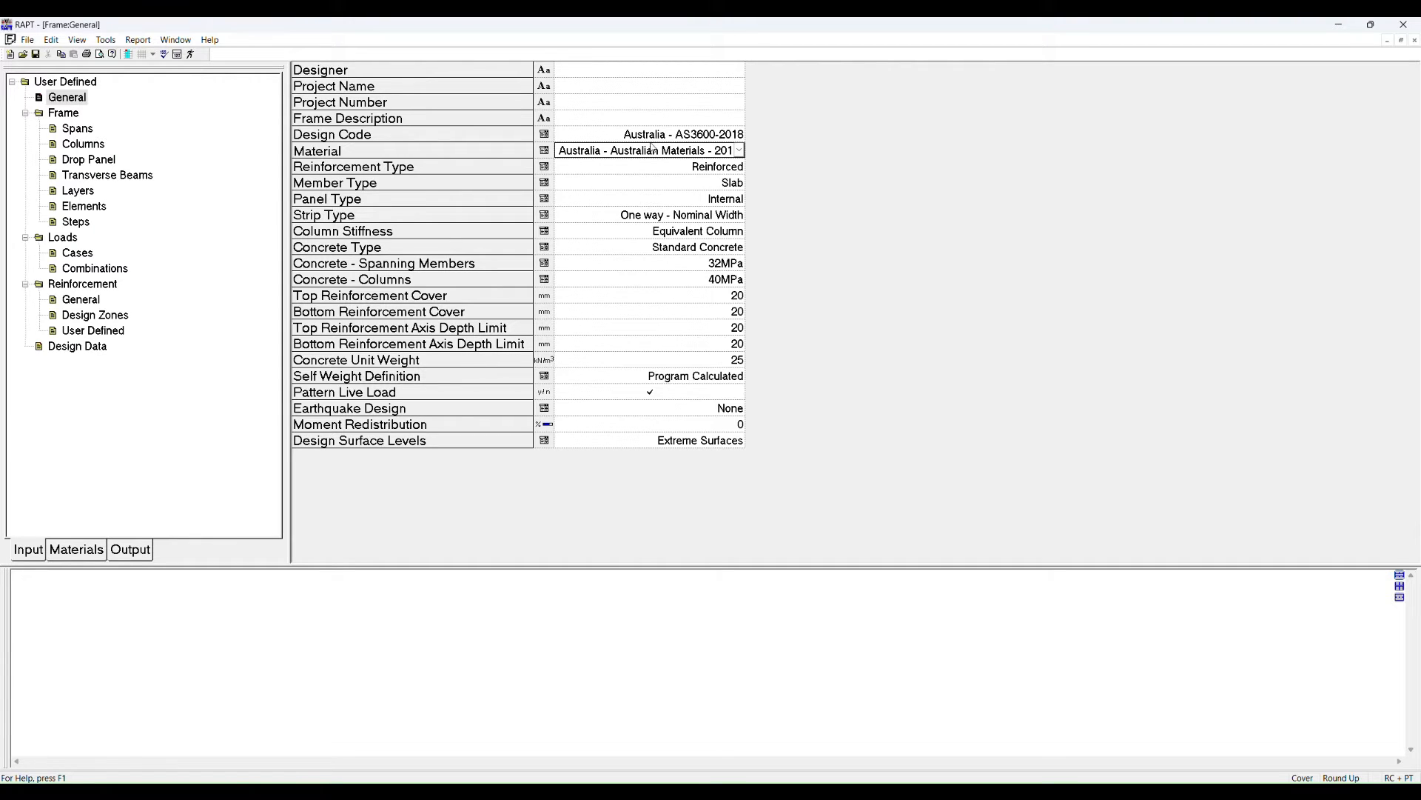
pyautogui.click(689, 170)
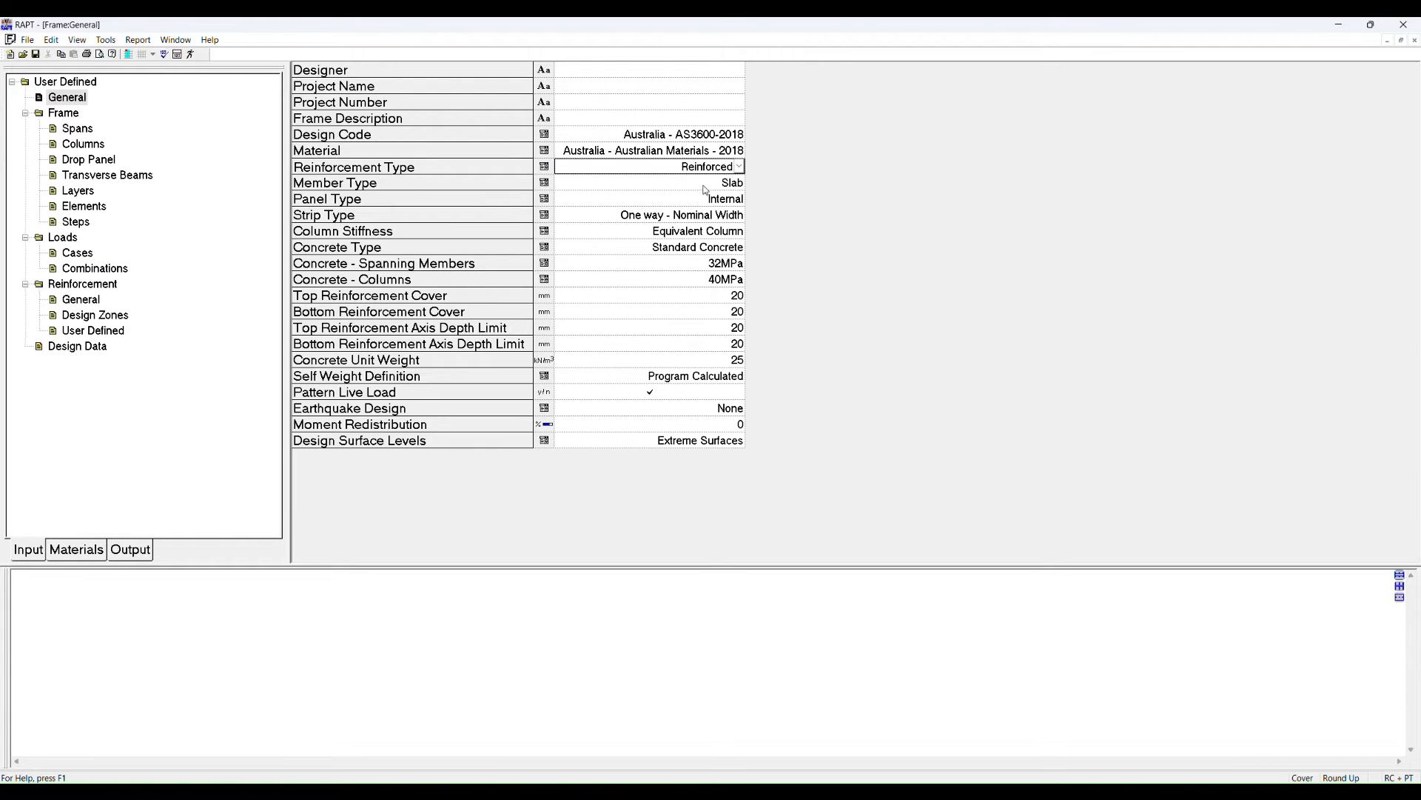
pyautogui.click(702, 185)
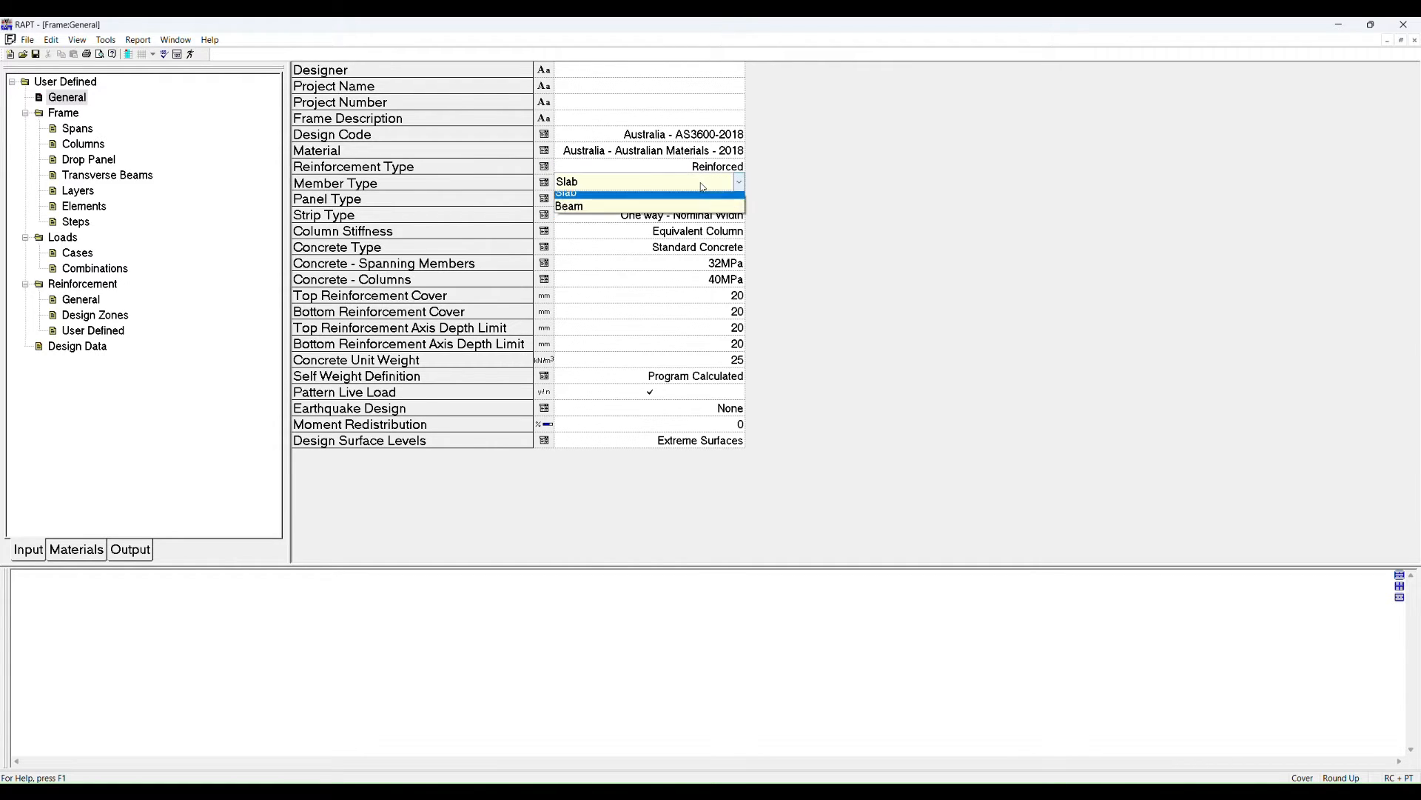
pyautogui.click(656, 215)
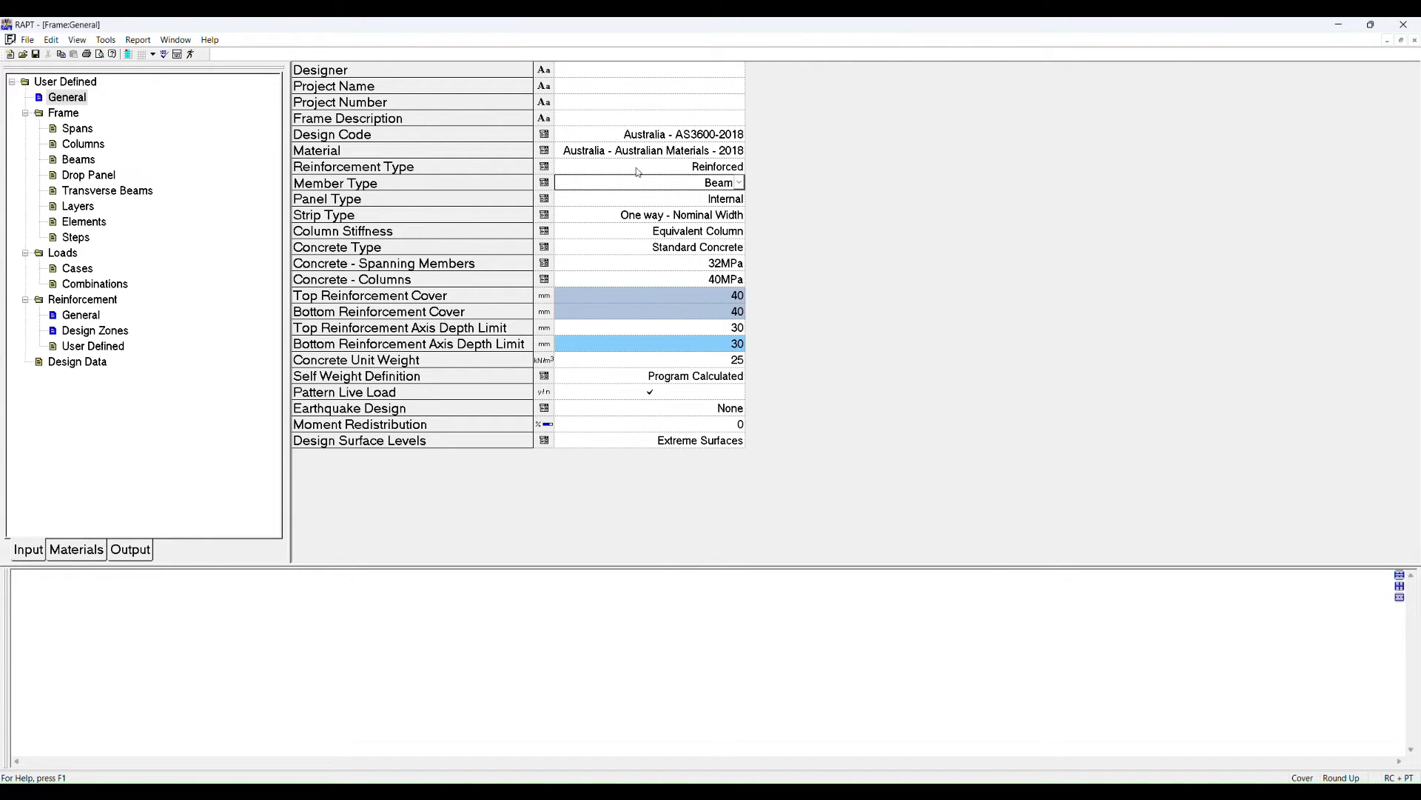
# In the span data, set the left end (LE) length to 300 mm and the length of all five spans to 8000 mm.
pyautogui.click(78, 132)
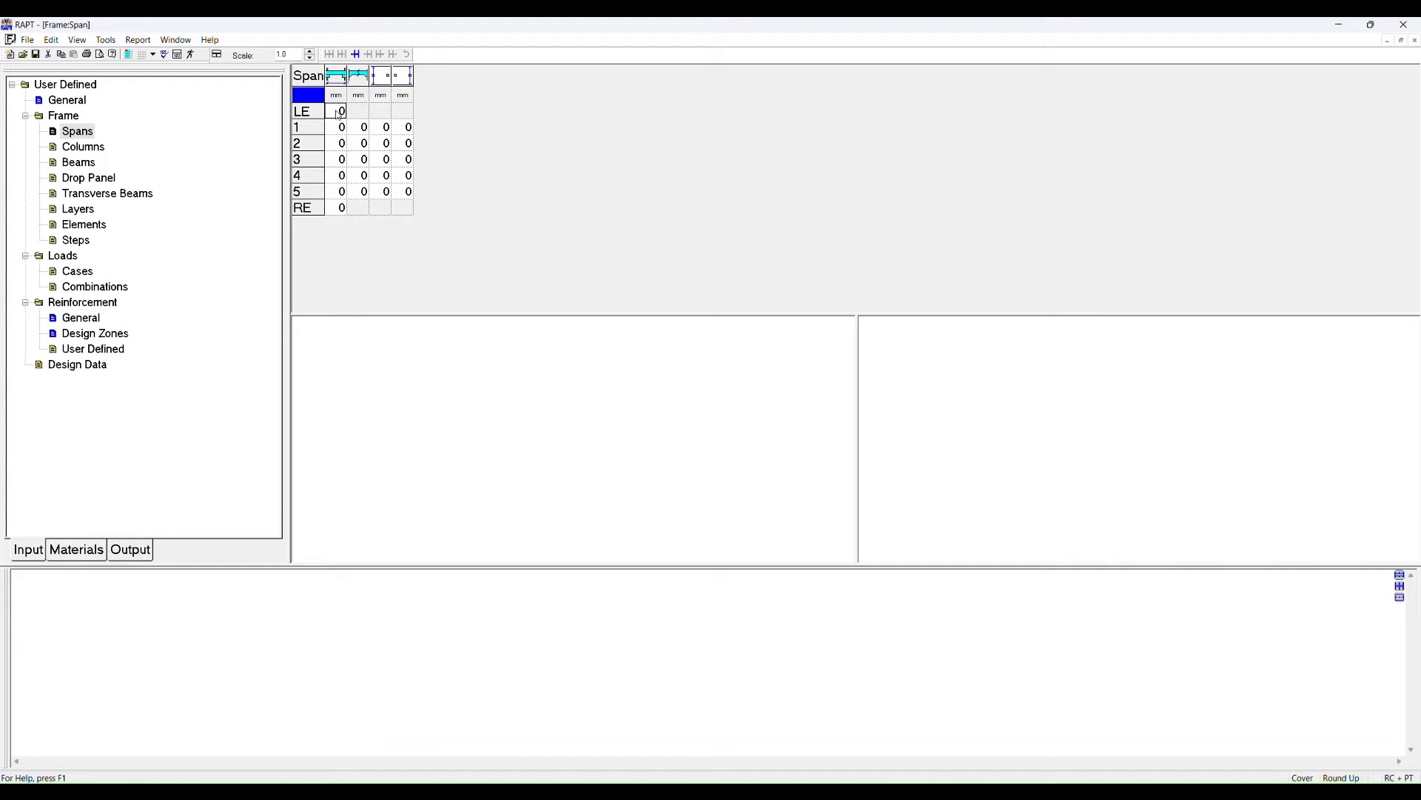
pyautogui.write('200')
pyautogui.press('BackSpace')
pyautogui.press('BackSpace')
pyautogui.press('BackSpace')
pyautogui.write('300')
pyautogui.press('Return')
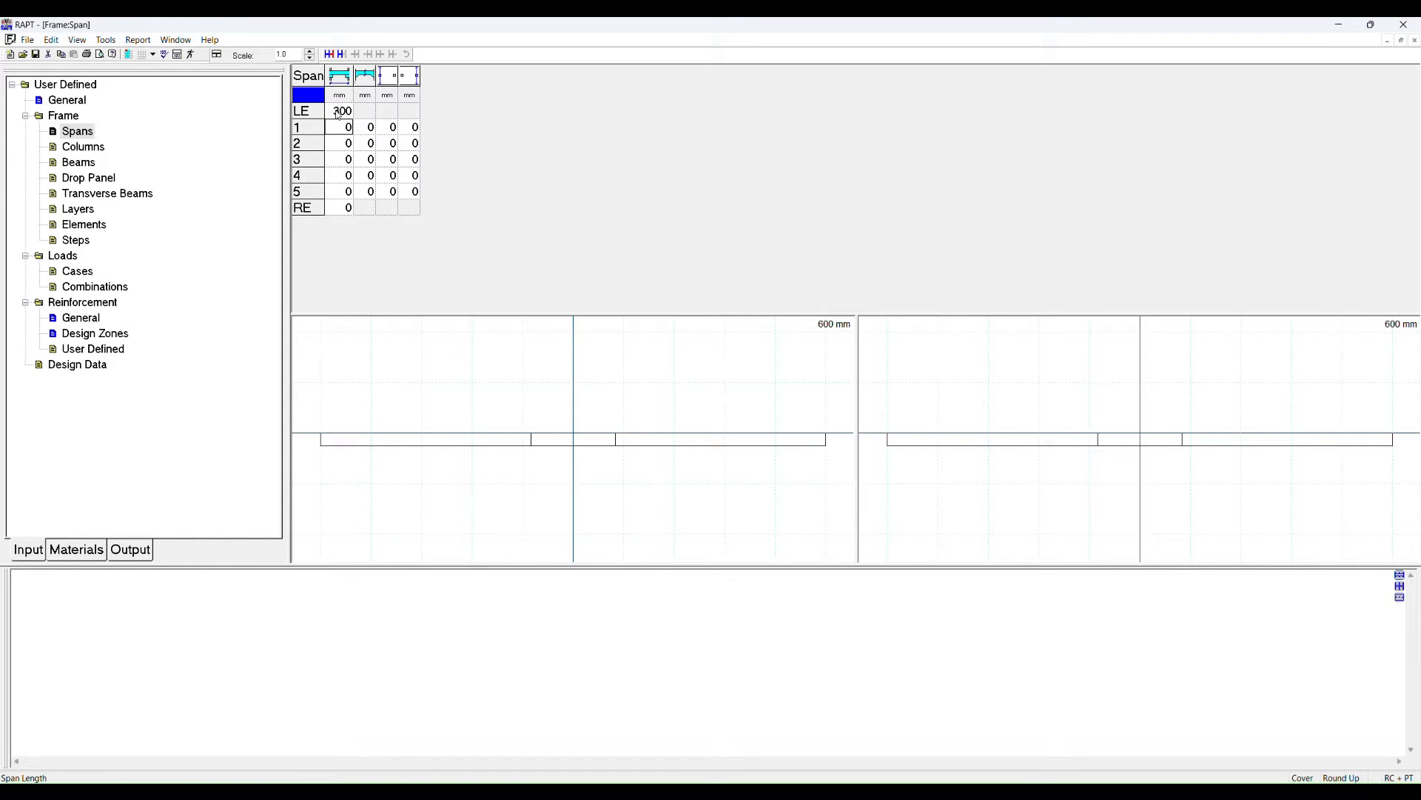
pyautogui.write('8000')
pyautogui.press('Return')
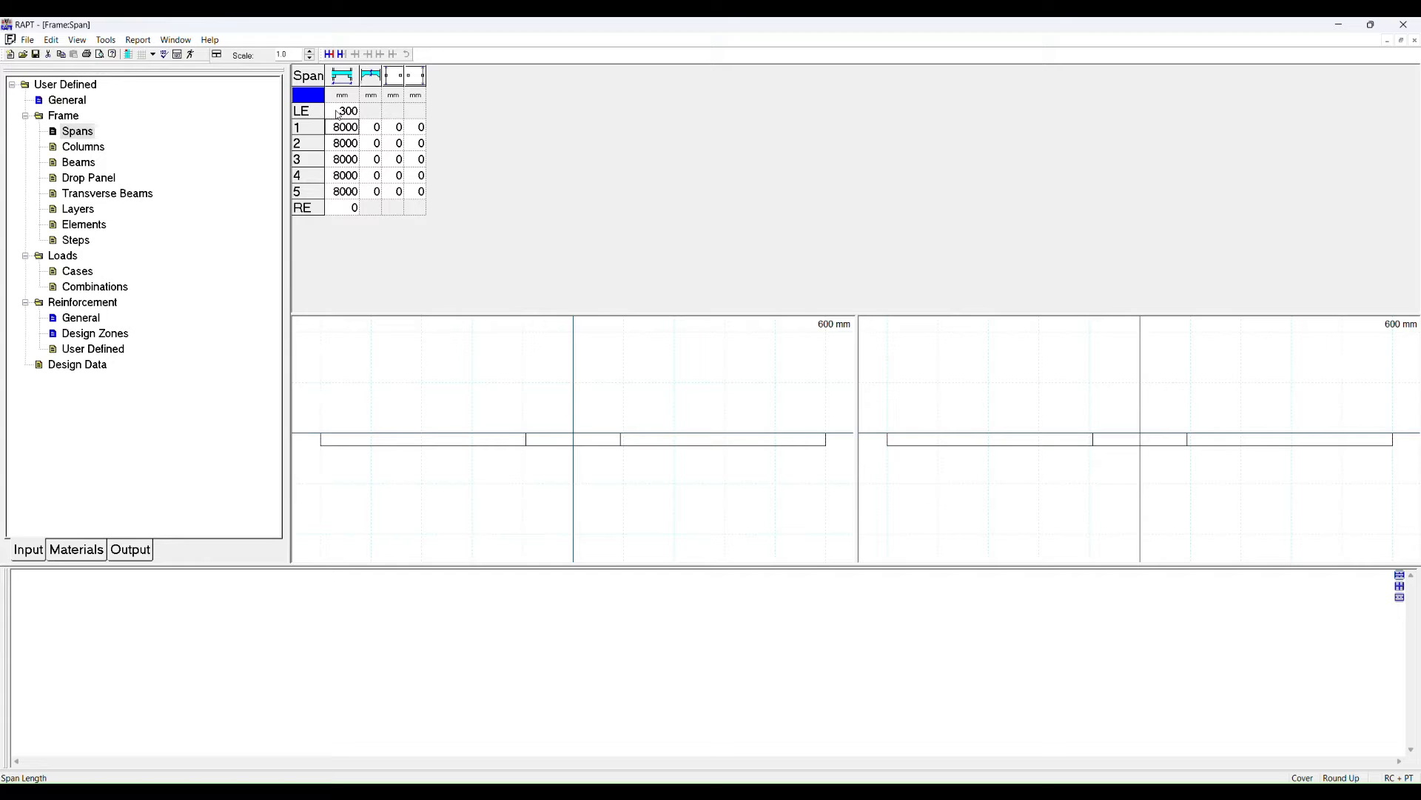
# Set the slab depth to 200 mm and both slab width values to 5000 mm for all five spans.
pyautogui.press('Tab')
pyautogui.write('200')
pyautogui.press('Tab')
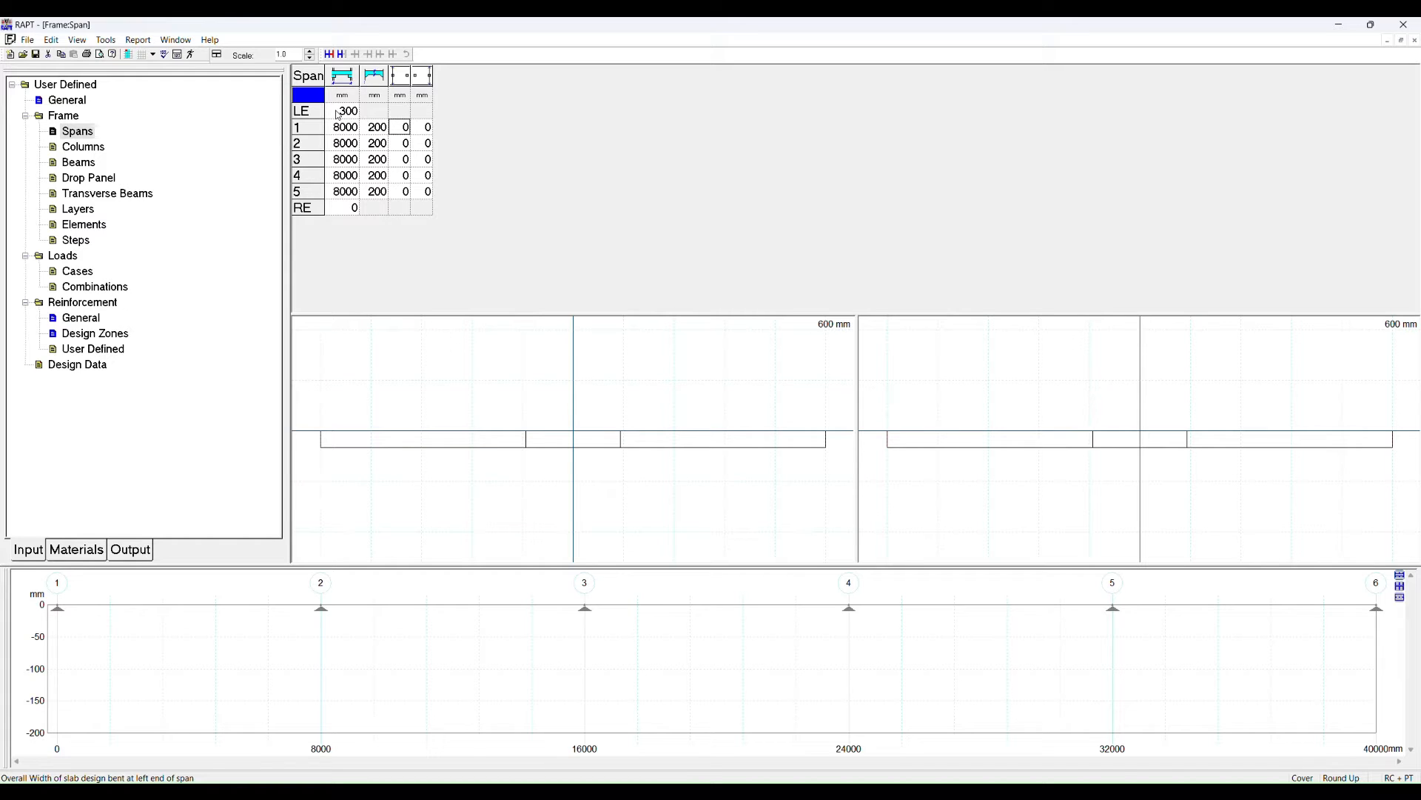
pyautogui.write('5000')
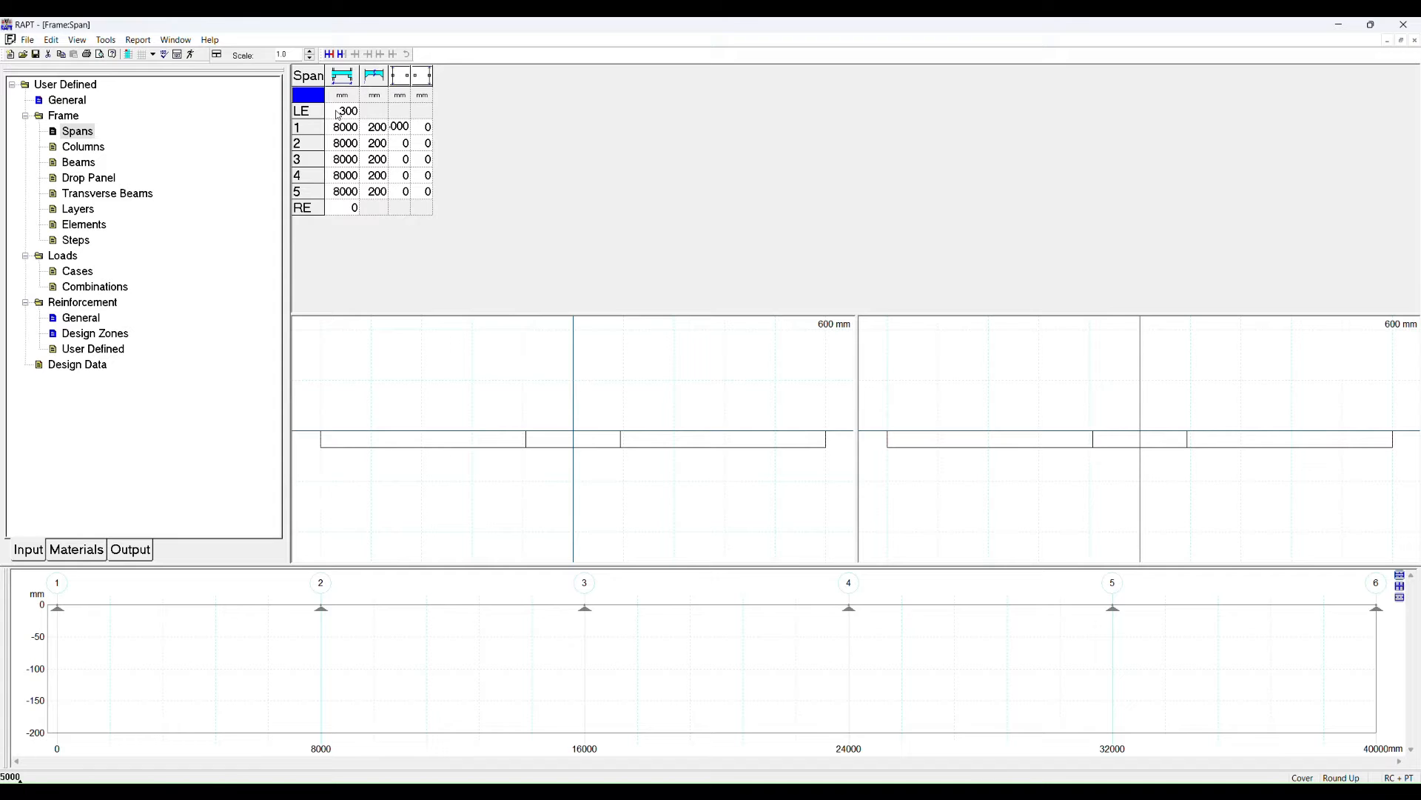
pyautogui.press('Tab')
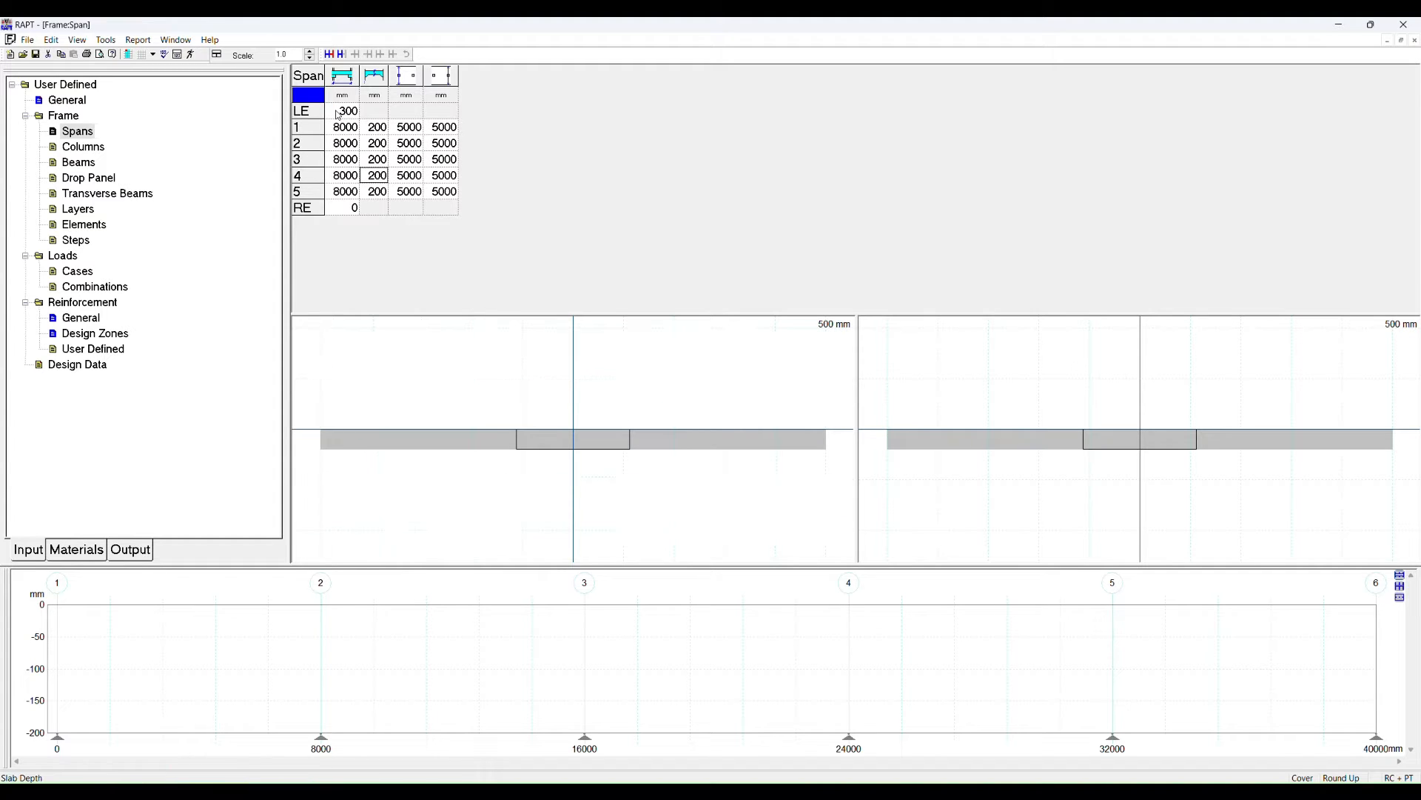
# Set the right end (RE) length of the frame to 300 mm.
pyautogui.press('Down')
pyautogui.press('Left')
pyautogui.press('Down')
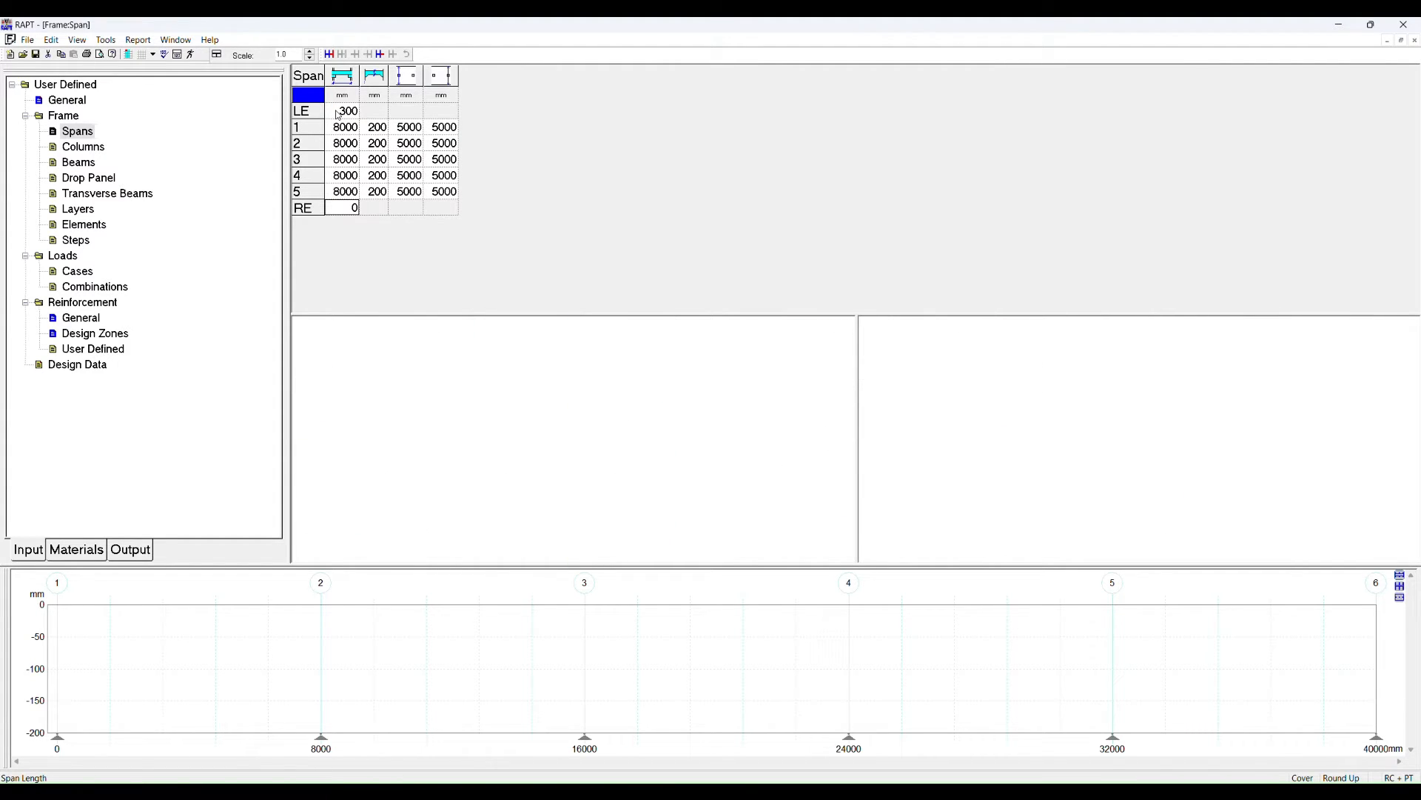
pyautogui.write('300')
pyautogui.press('Up')
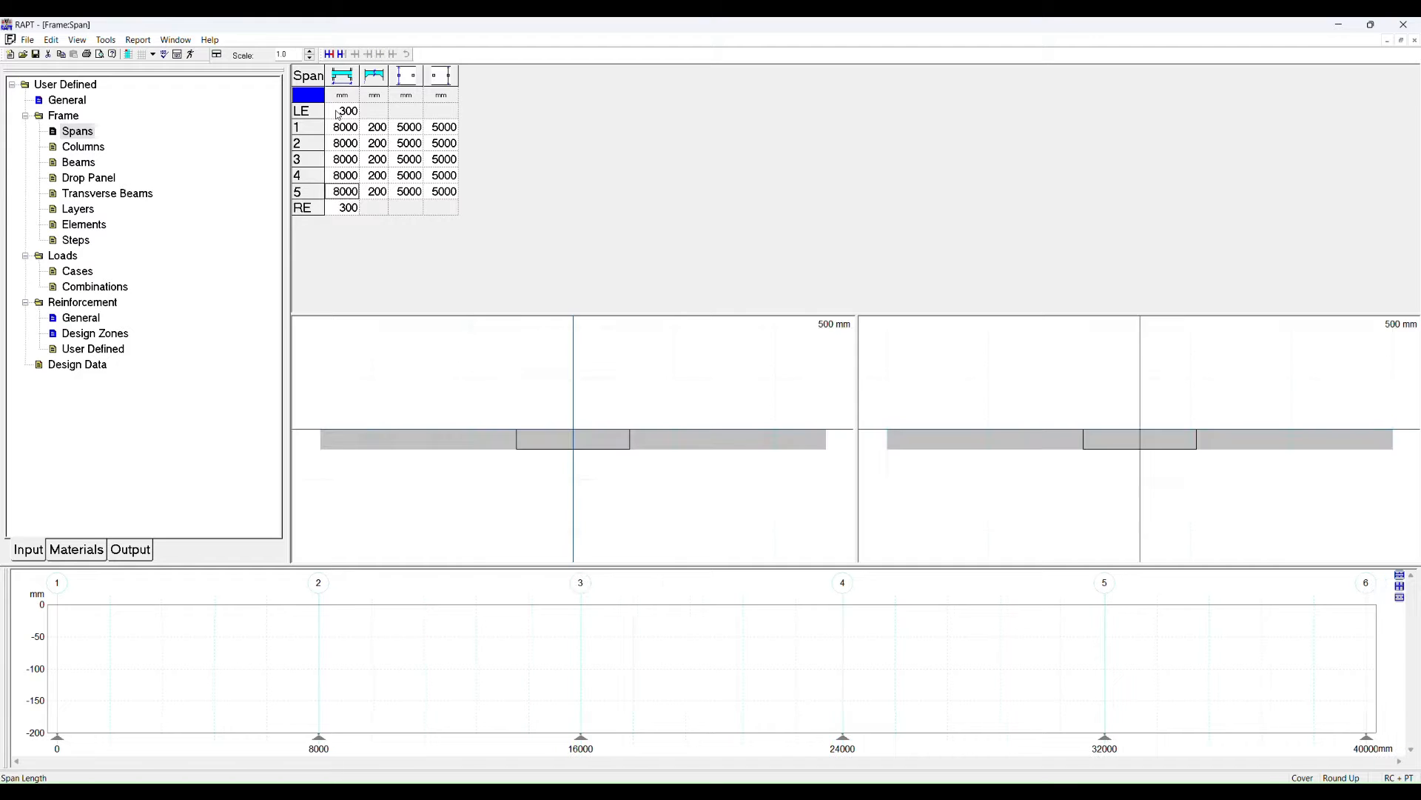
pyautogui.press('Down')
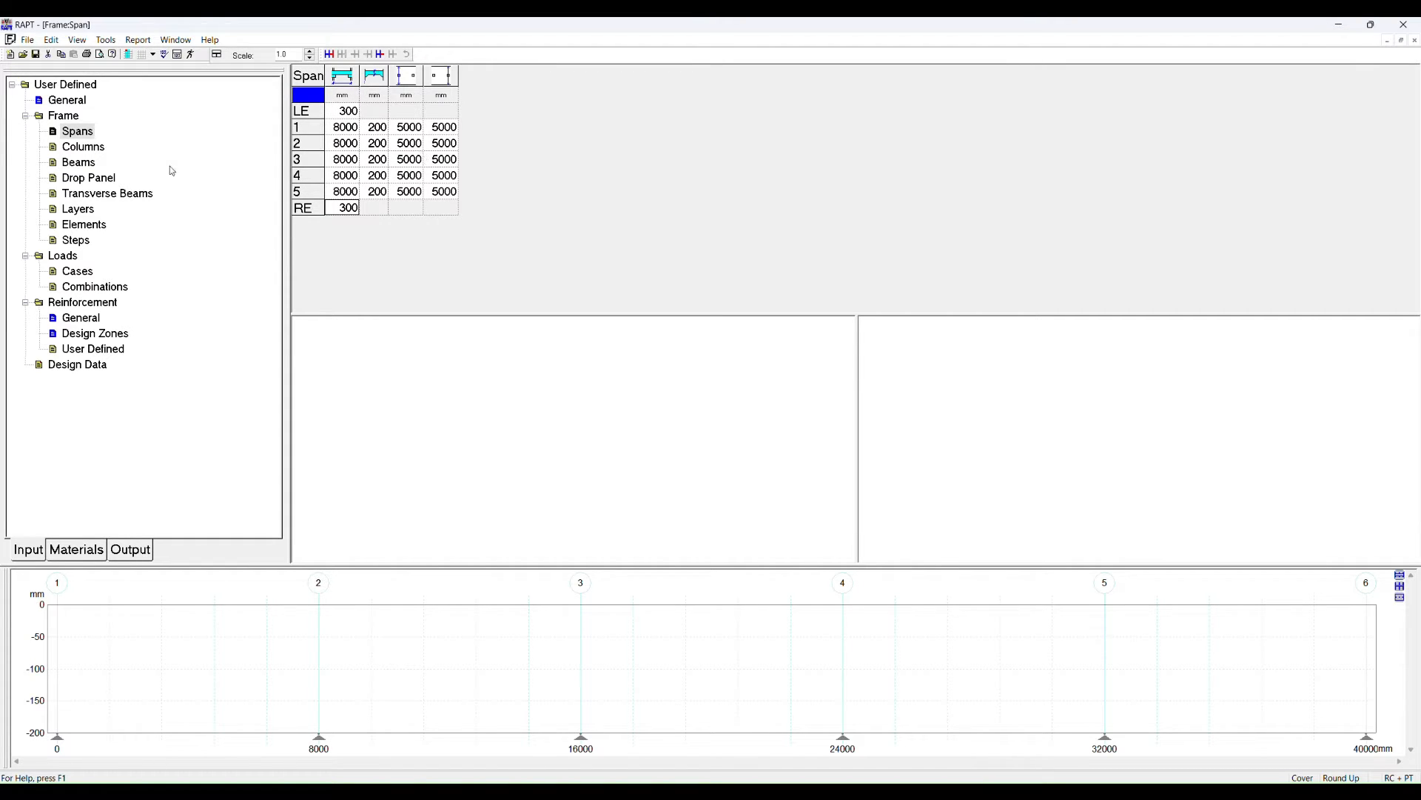
# Inspect the frame elevation at several positions along span 1, and compare the true-scale display with the unscaled one.
pyautogui.click(96, 591)
pyautogui.click(151, 608)
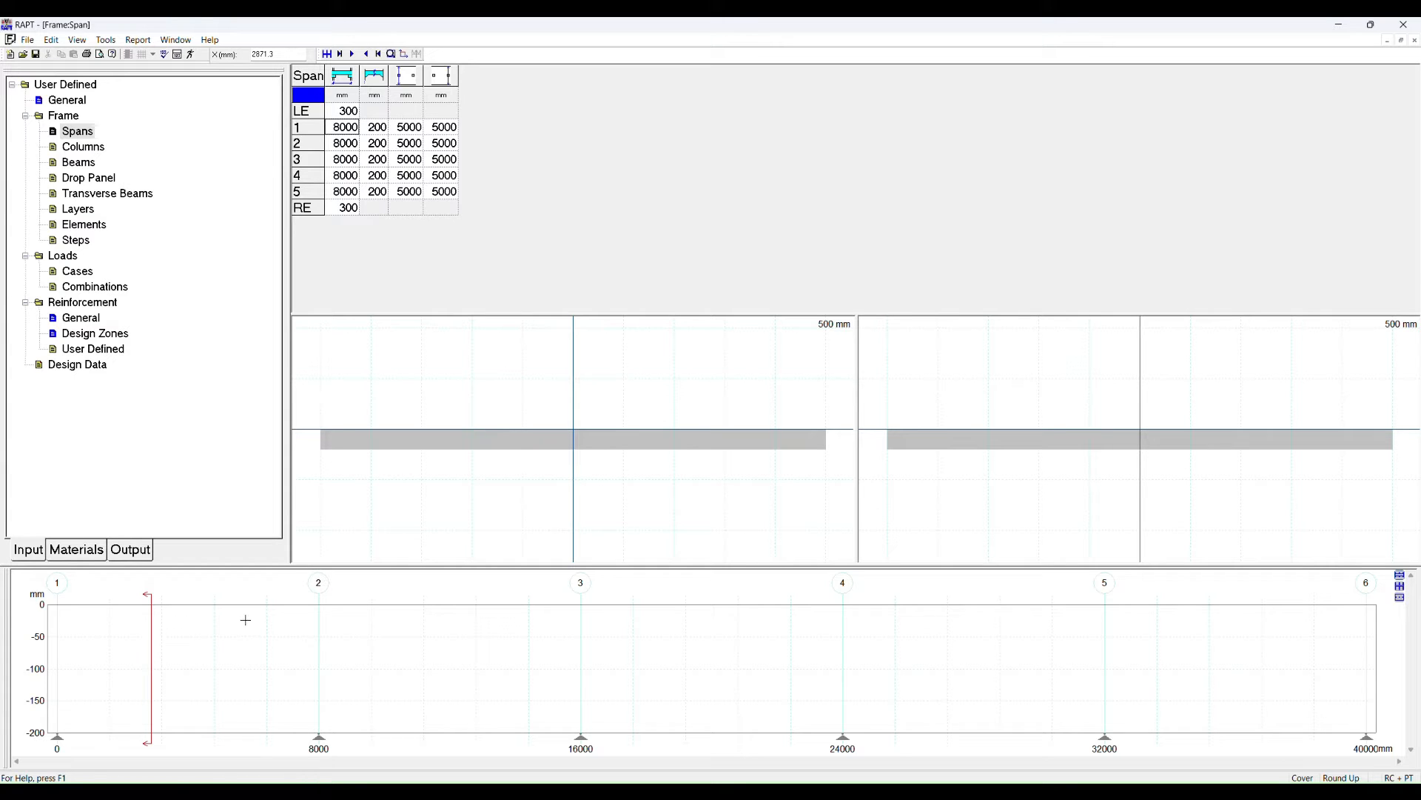
pyautogui.click(242, 619)
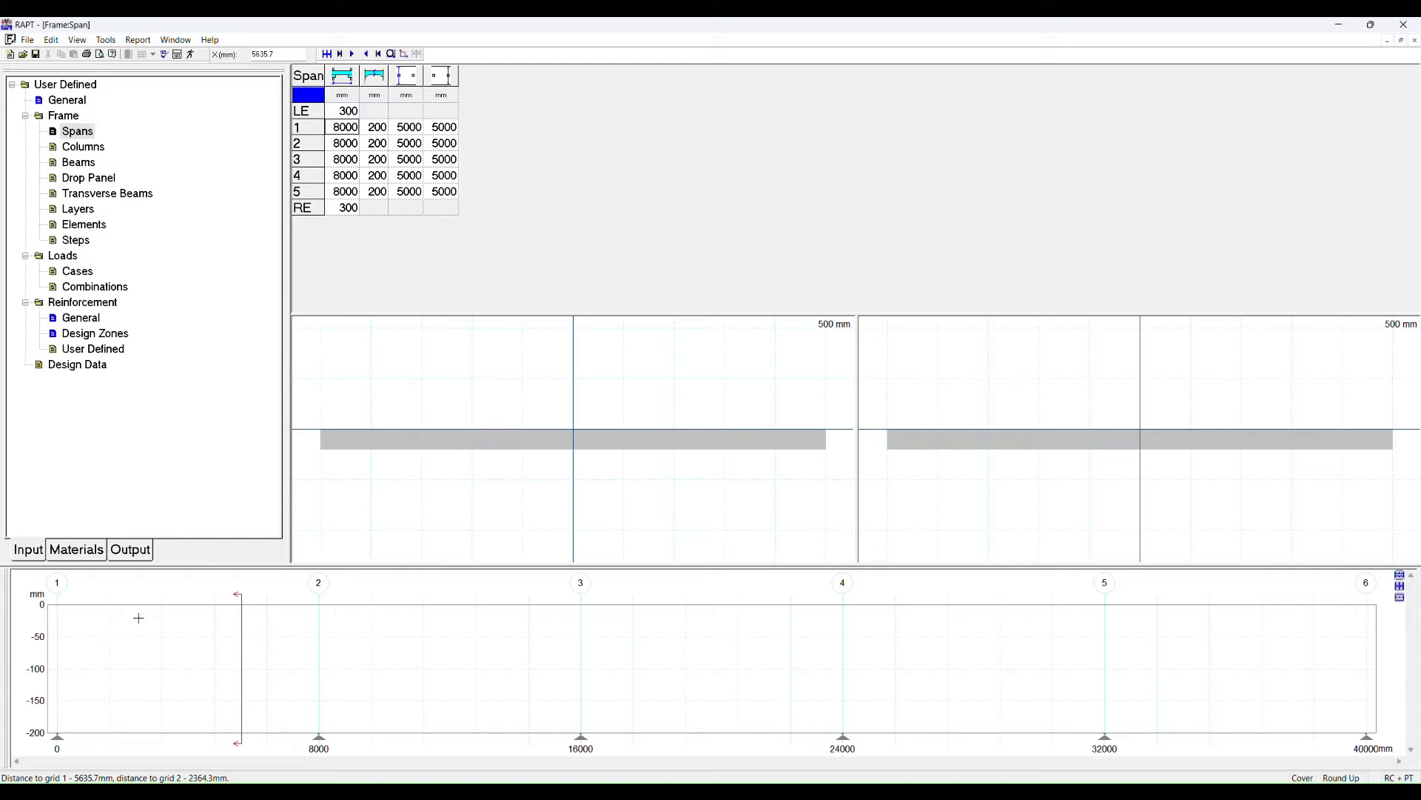
pyautogui.click(138, 616)
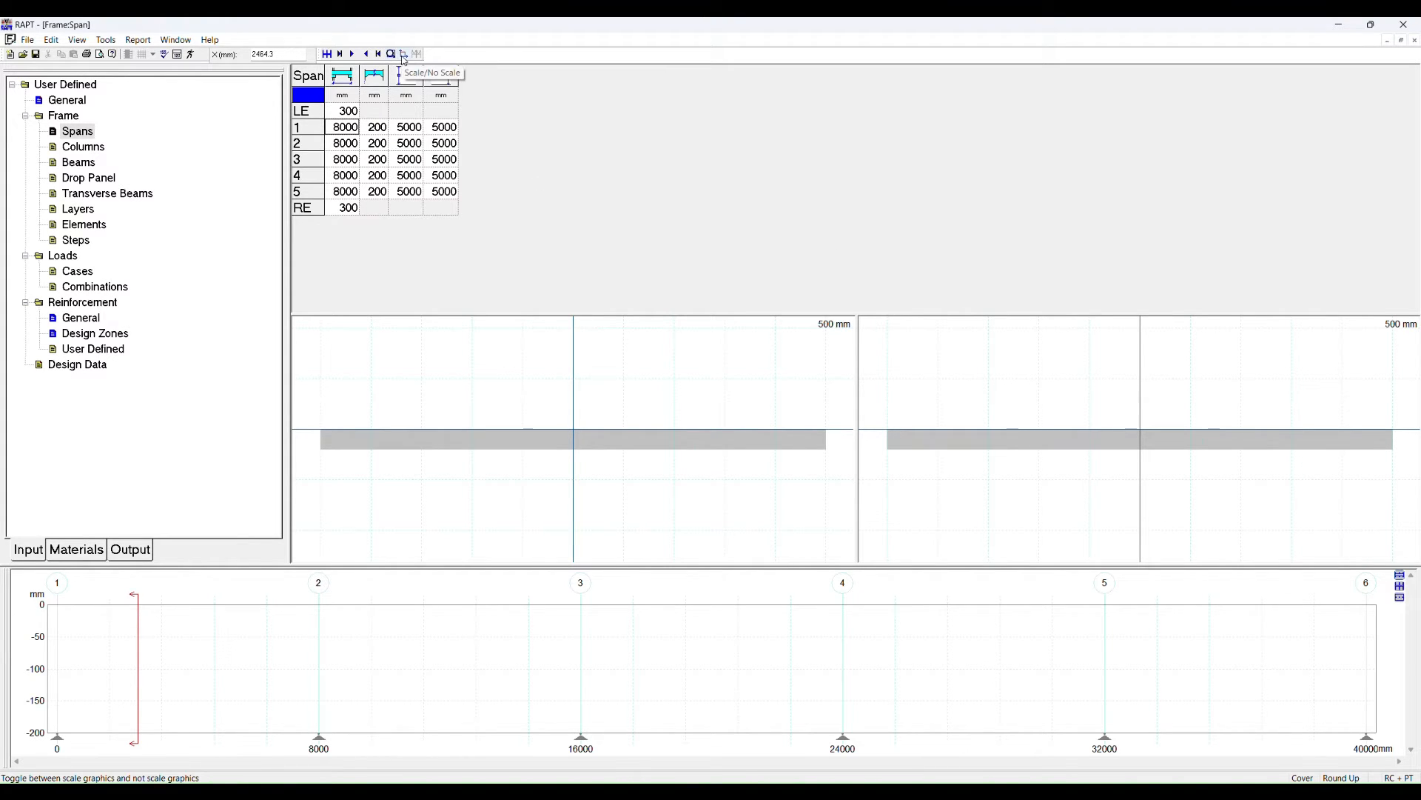
pyautogui.click(404, 56)
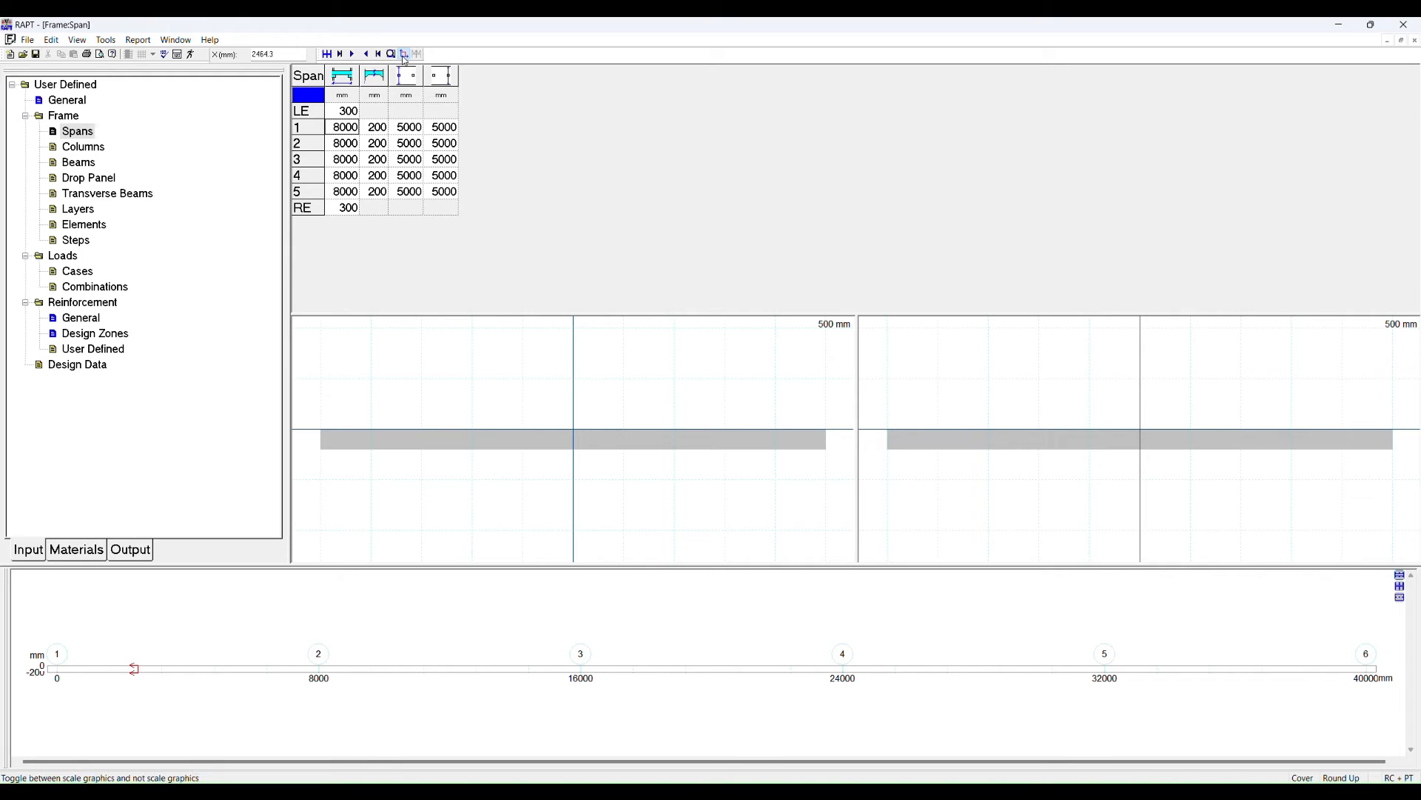
pyautogui.click(404, 56)
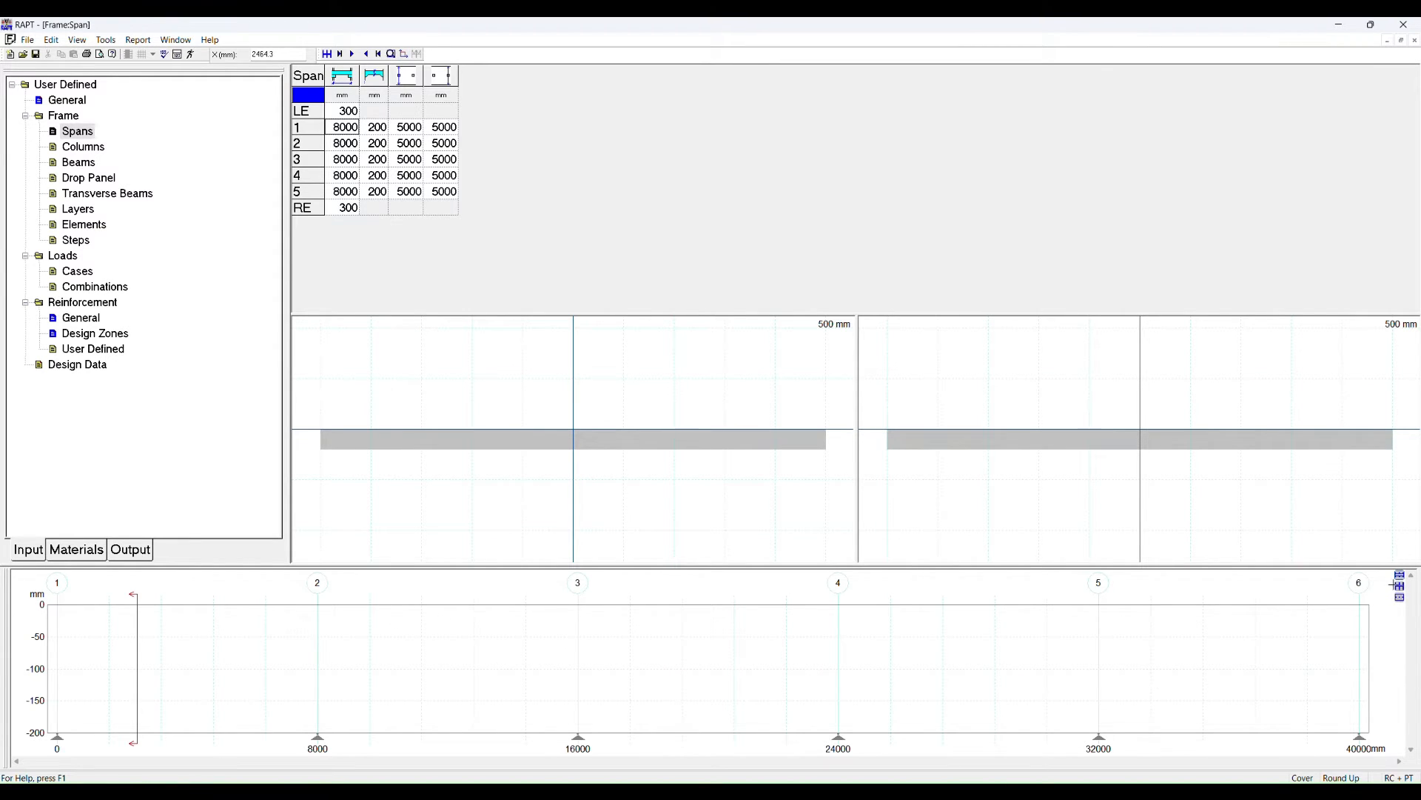
# Compare the slab elevation with the full elevation view, and display the frame in plan.
pyautogui.click(1400, 588)
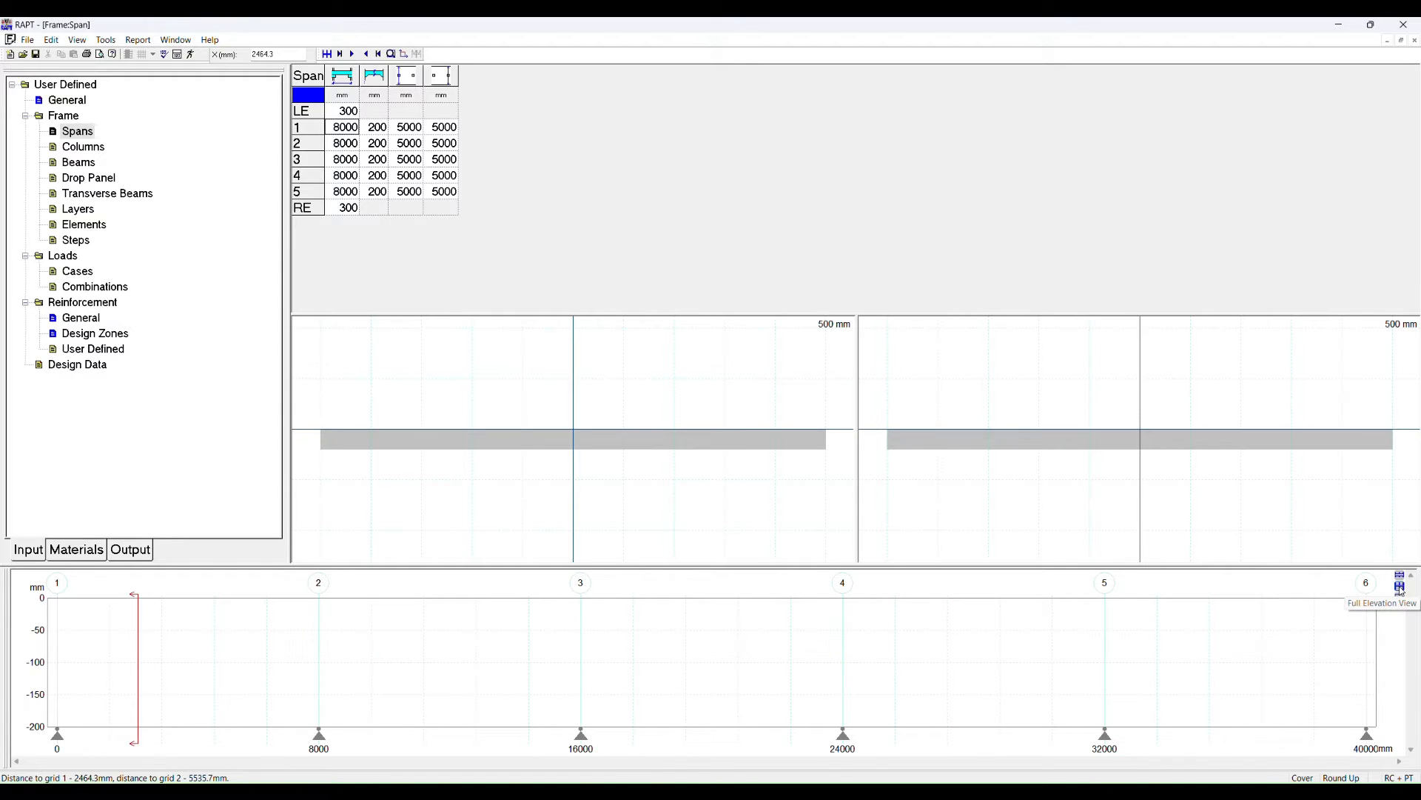
pyautogui.click(1400, 589)
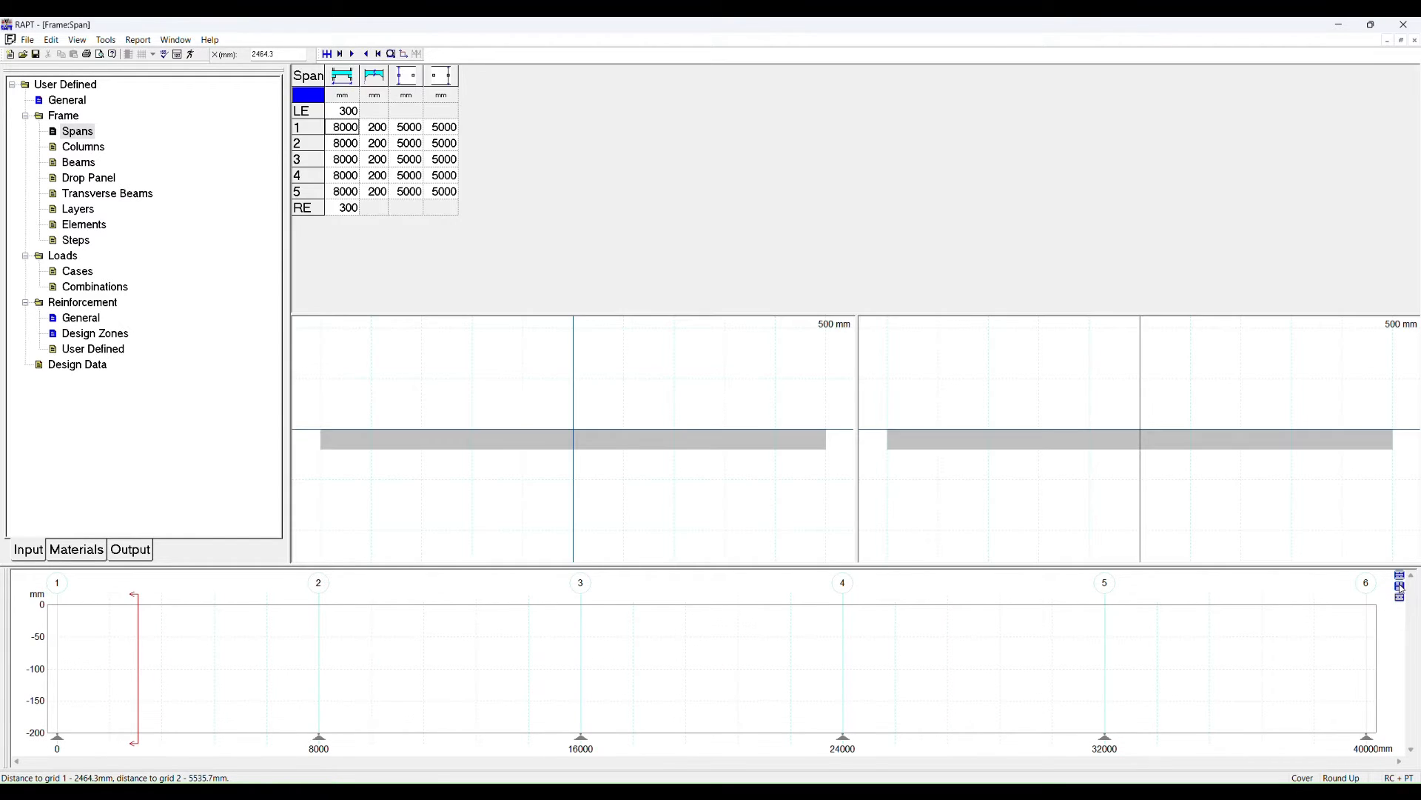
pyautogui.click(1400, 587)
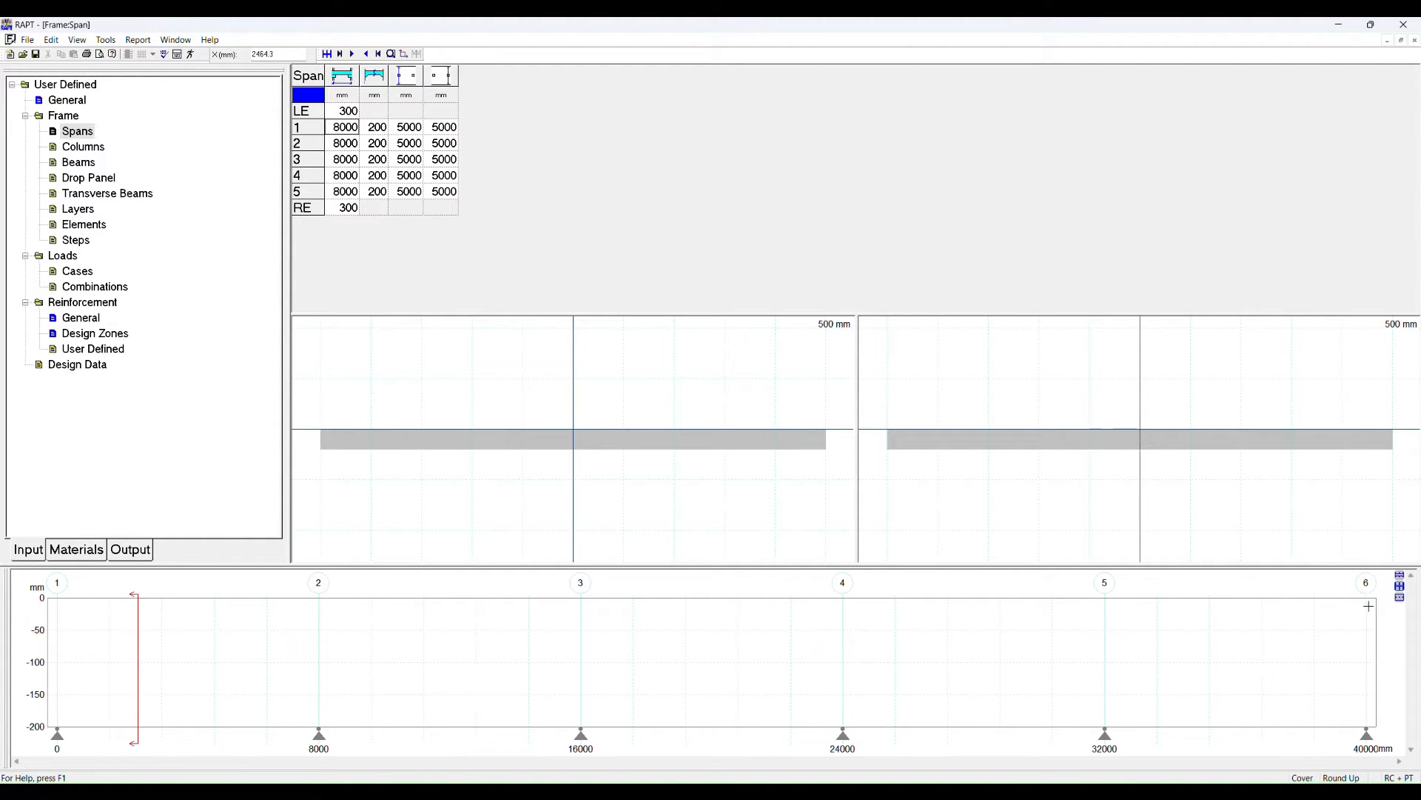
pyautogui.click(1399, 593)
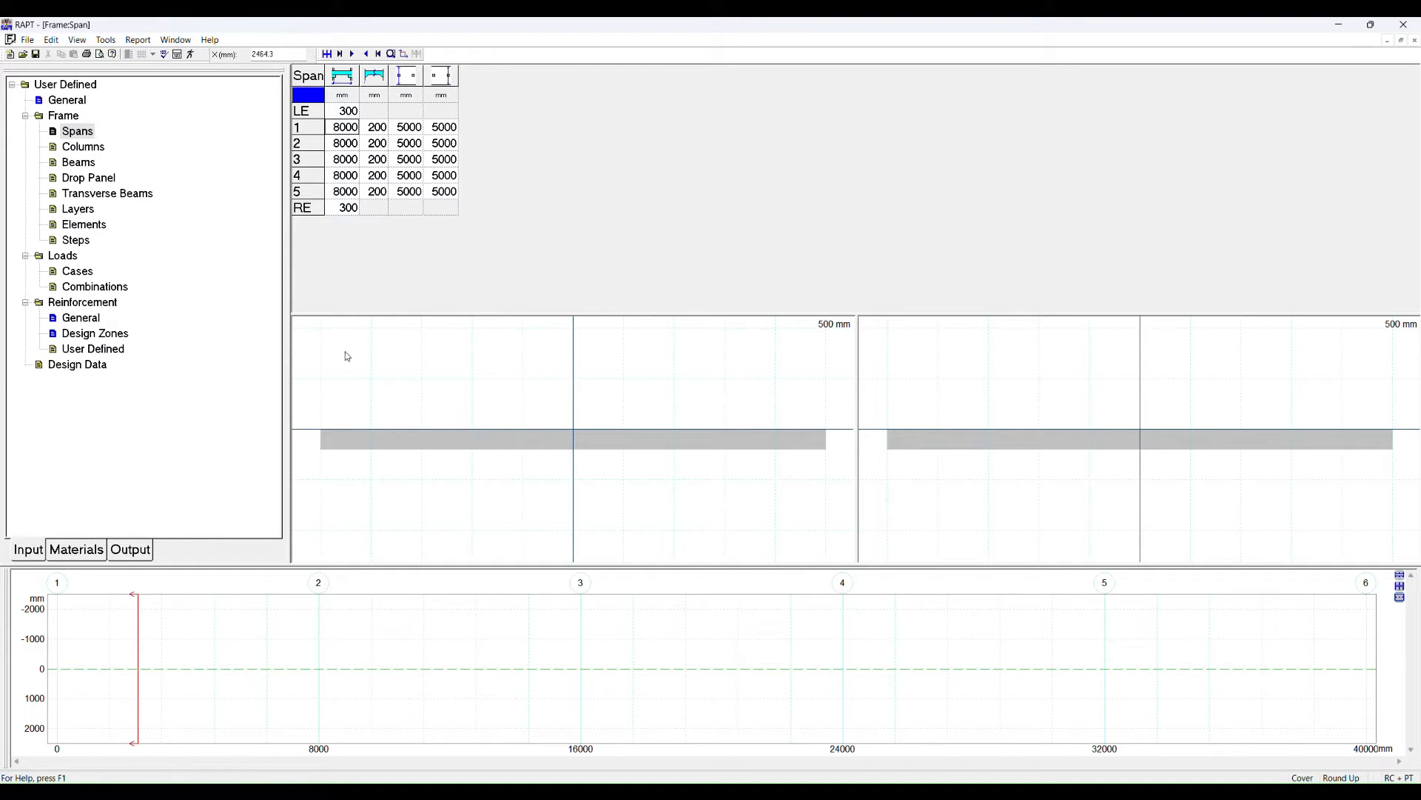
# Set the support type of all six columns to Column.
pyautogui.click(91, 148)
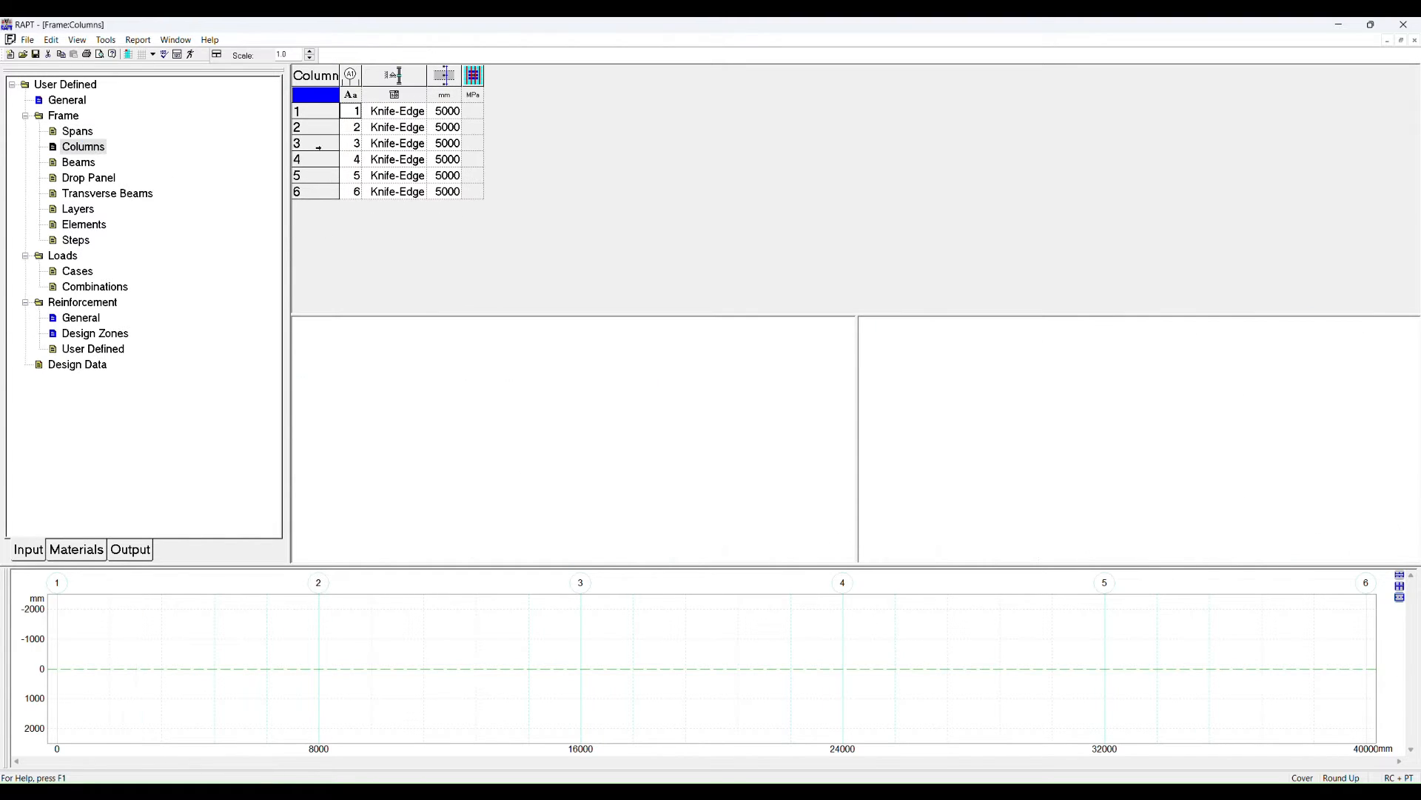
pyautogui.click(399, 115)
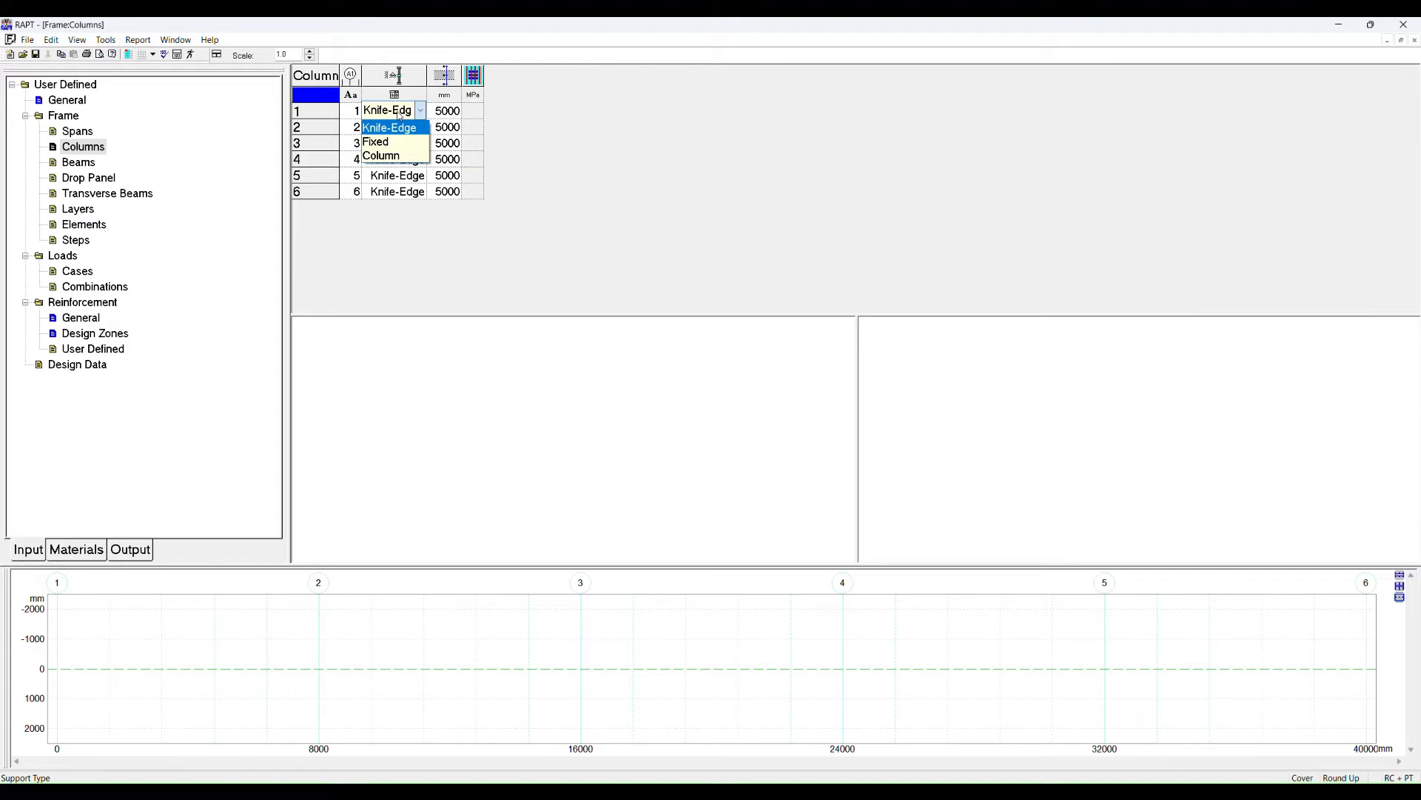
pyautogui.click(388, 156)
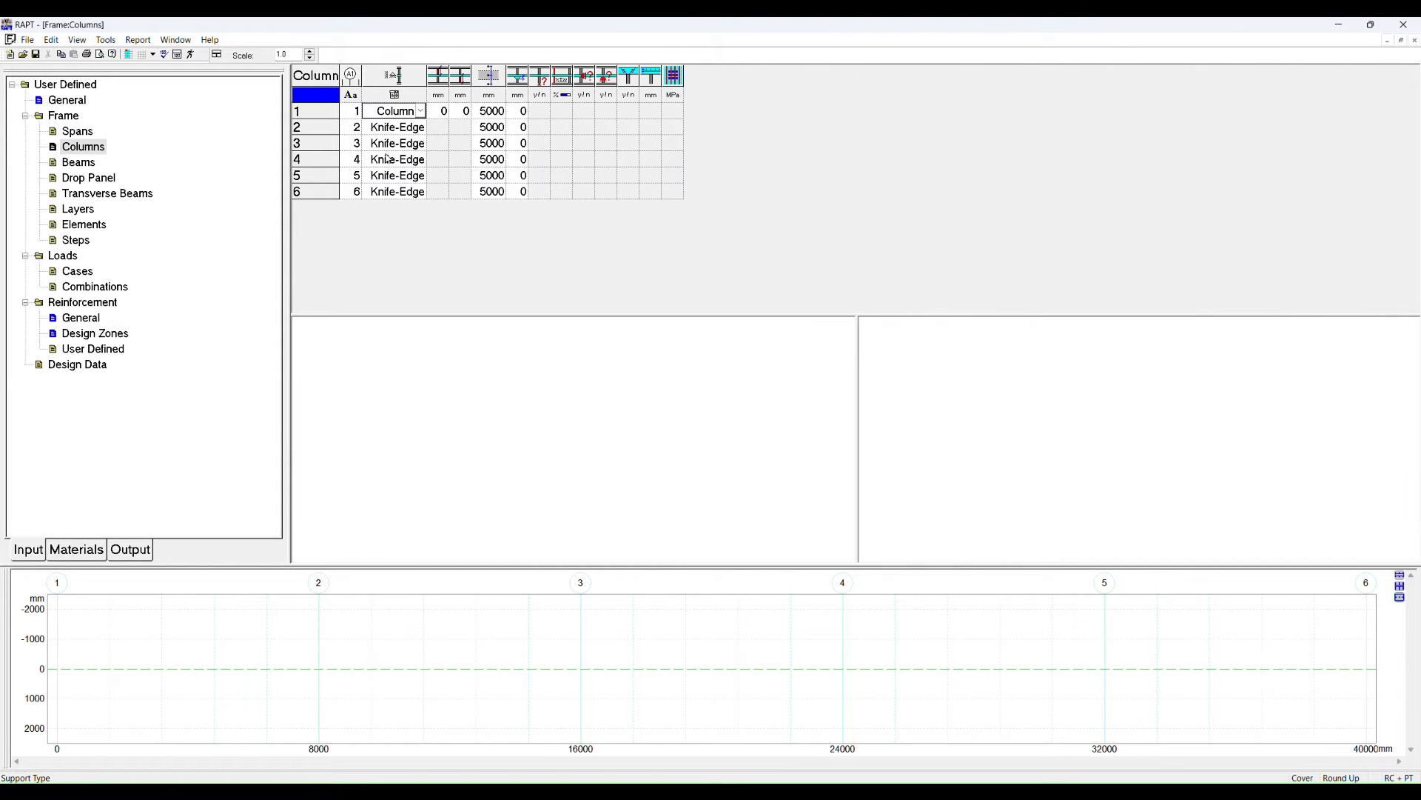
# Set the column heights above and below the slab to 3500 mm for all six columns.
pyautogui.click(440, 117)
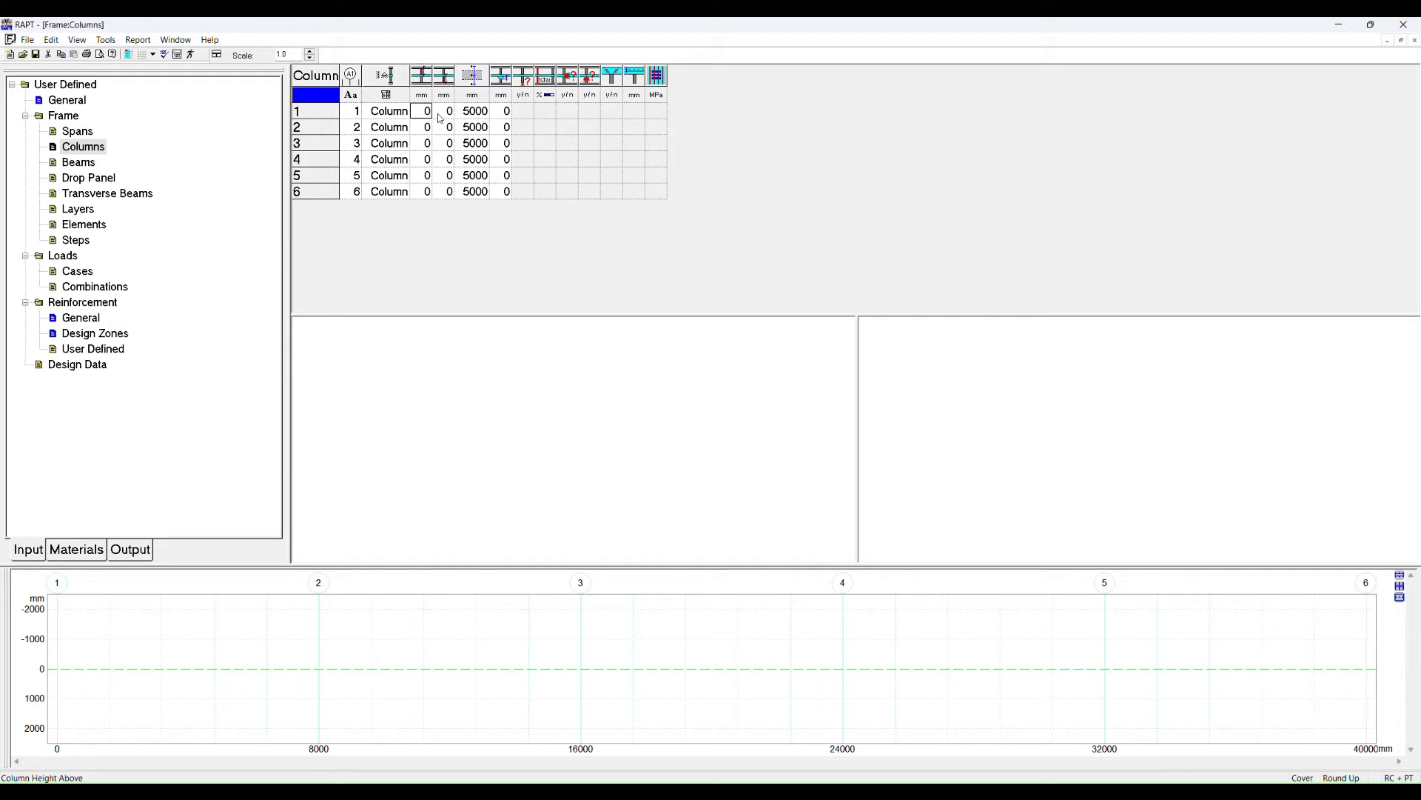
pyautogui.write('3500')
pyautogui.press('Tab')
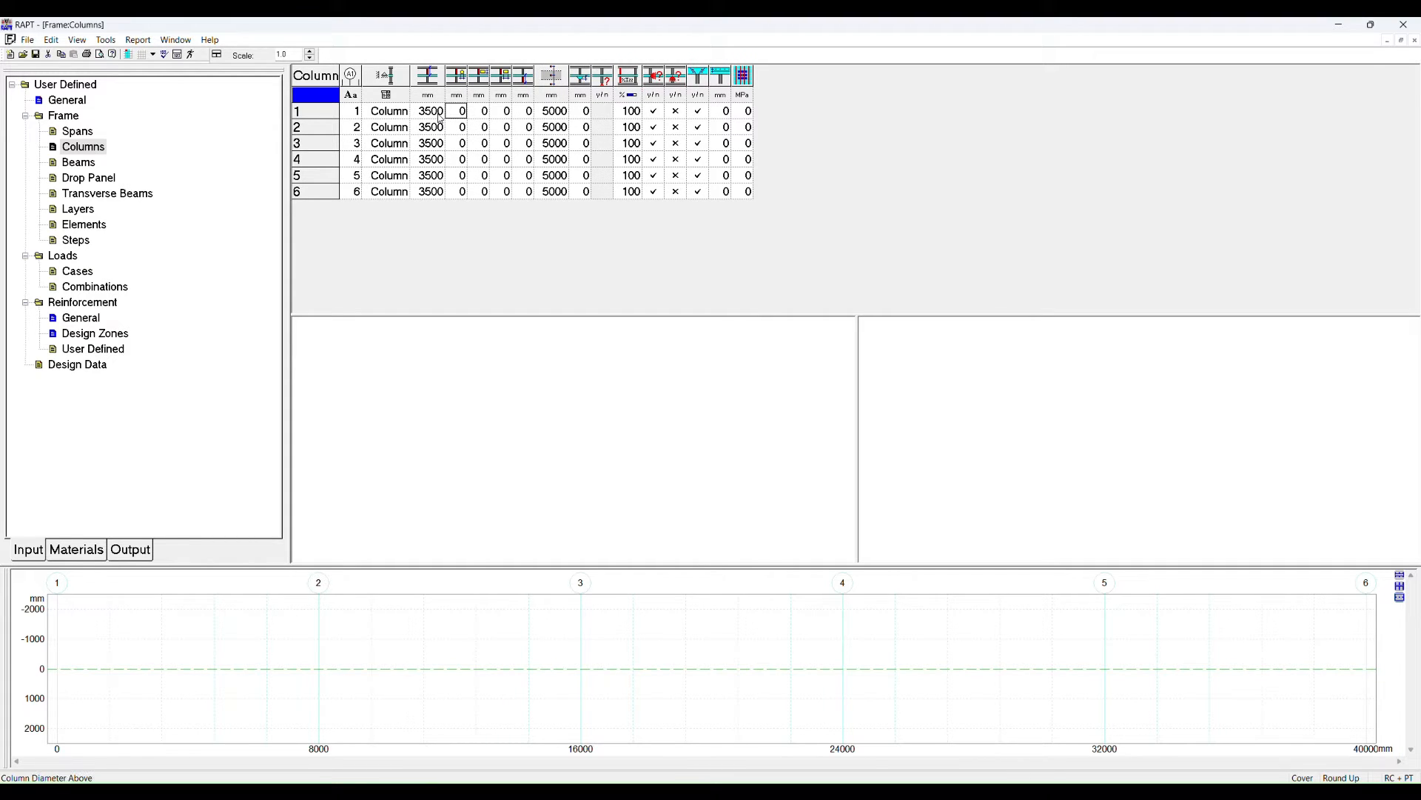
pyautogui.press('Tab')
pyautogui.press('Tab')
pyautogui.press('Tab')
pyautogui.write('3500')
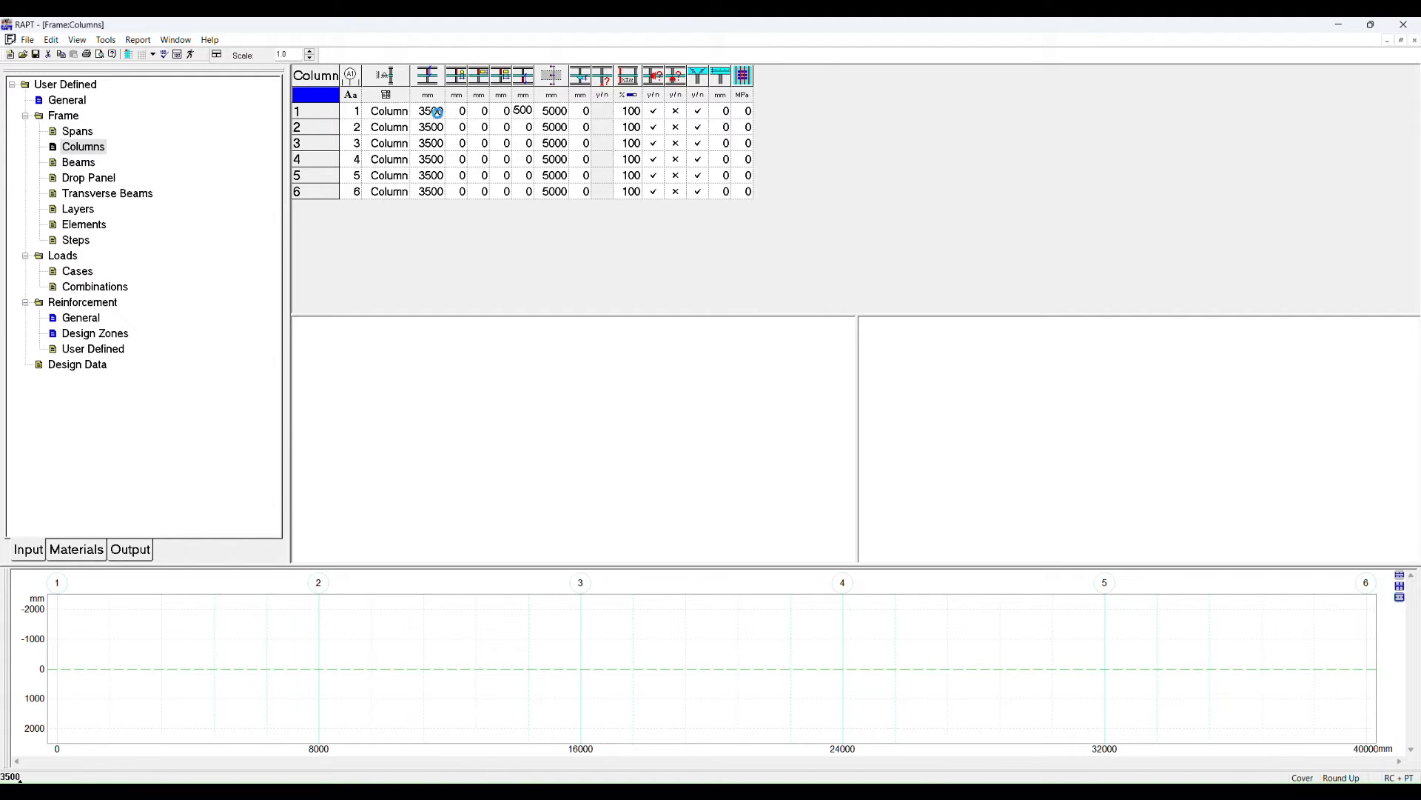
pyautogui.press('Tab')
# Make the columns above the slab circular with a diameter of 600 mm at all six supports.
pyautogui.hotkey('shift', 'Tab')
pyautogui.hotkey('shift', 'Tab')
pyautogui.hotkey('shift', 'Tab')
pyautogui.hotkey('shift', 'Tab')
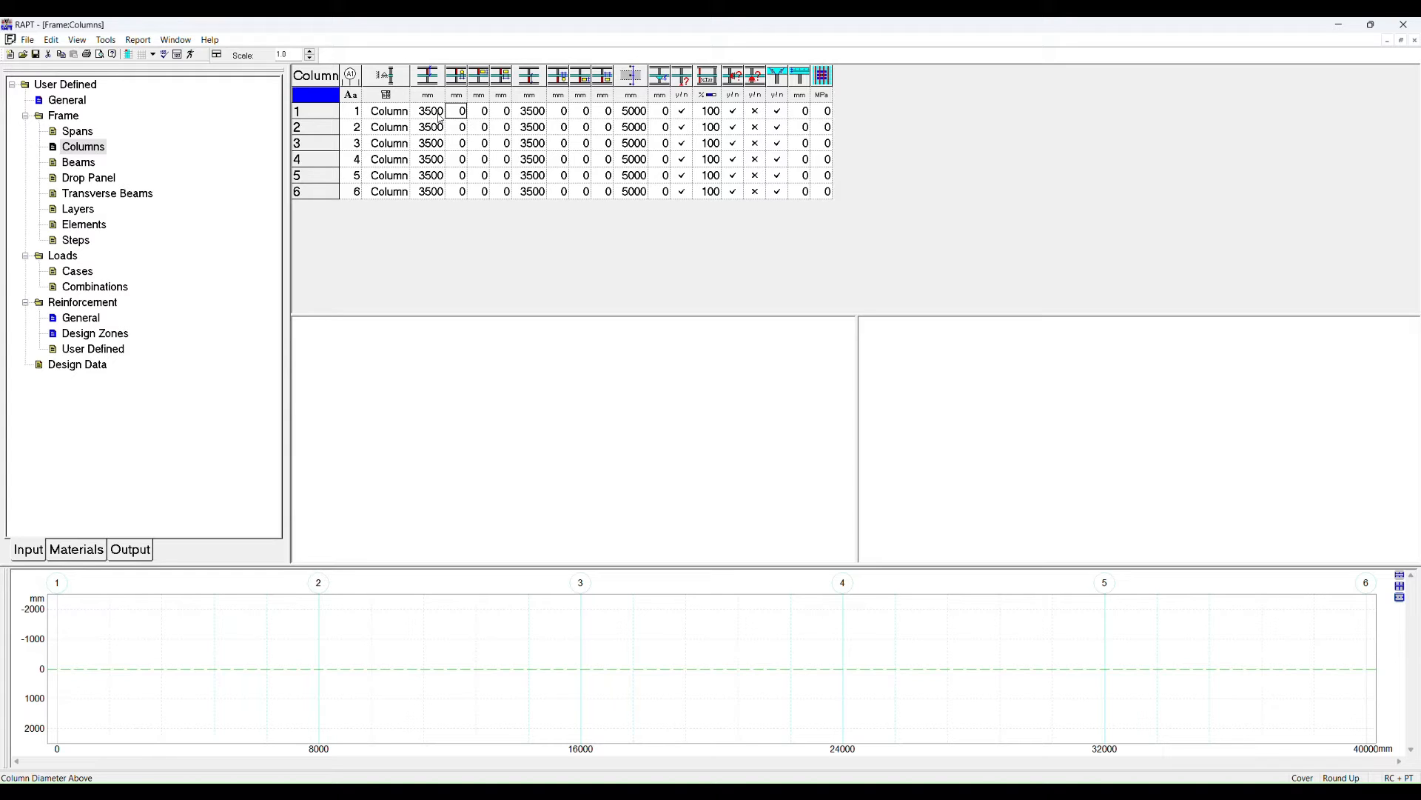
pyautogui.write('600')
pyautogui.press('Tab')
pyautogui.hotkey('shift', 'Tab')
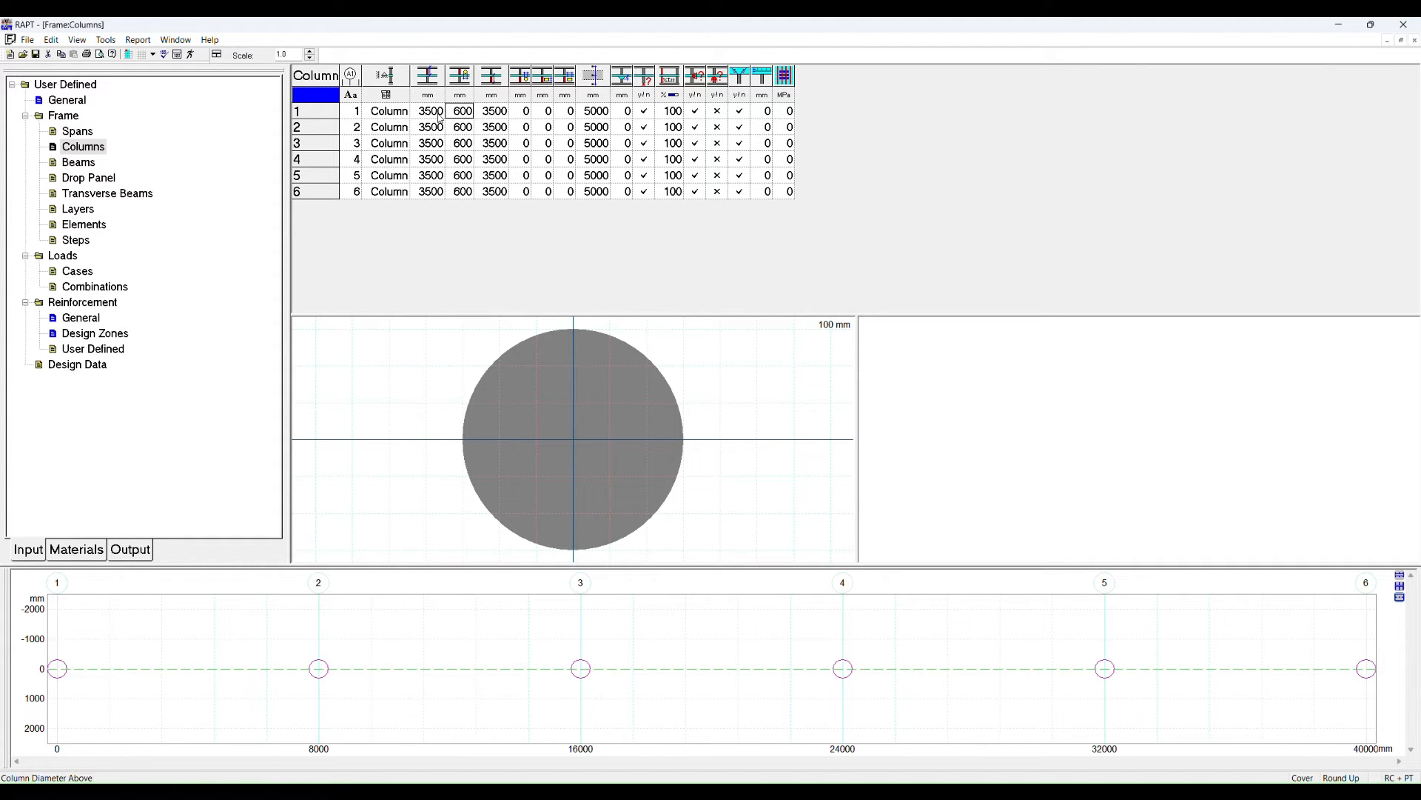
# Make the columns below the slab rectangular, 400 mm by 400 mm, at all six supports.
pyautogui.press('Tab')
pyautogui.press('Tab')
pyautogui.press('Tab')
pyautogui.write('400')
pyautogui.press('Tab')
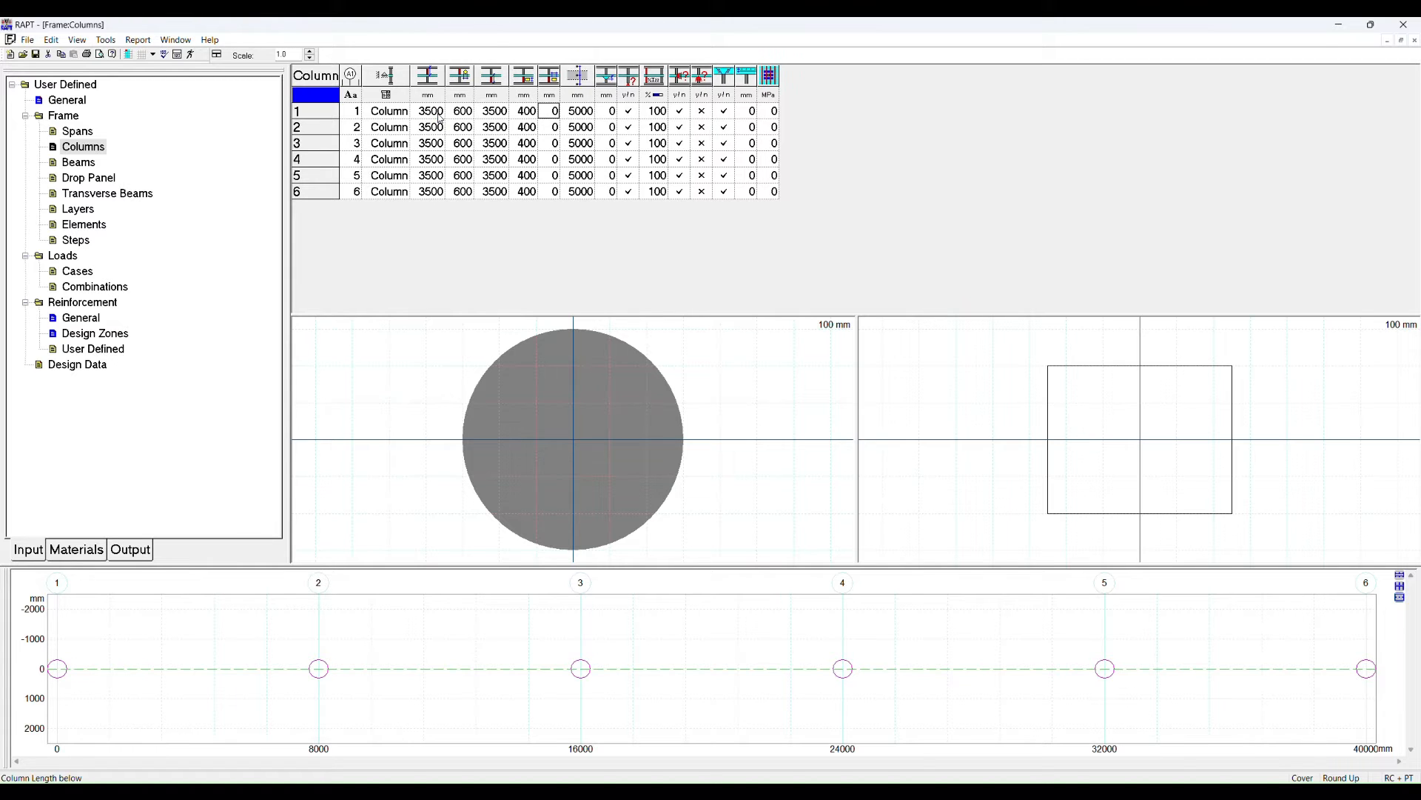
pyautogui.write('400')
pyautogui.press('Tab')
pyautogui.hotkey('shift', 'Tab')
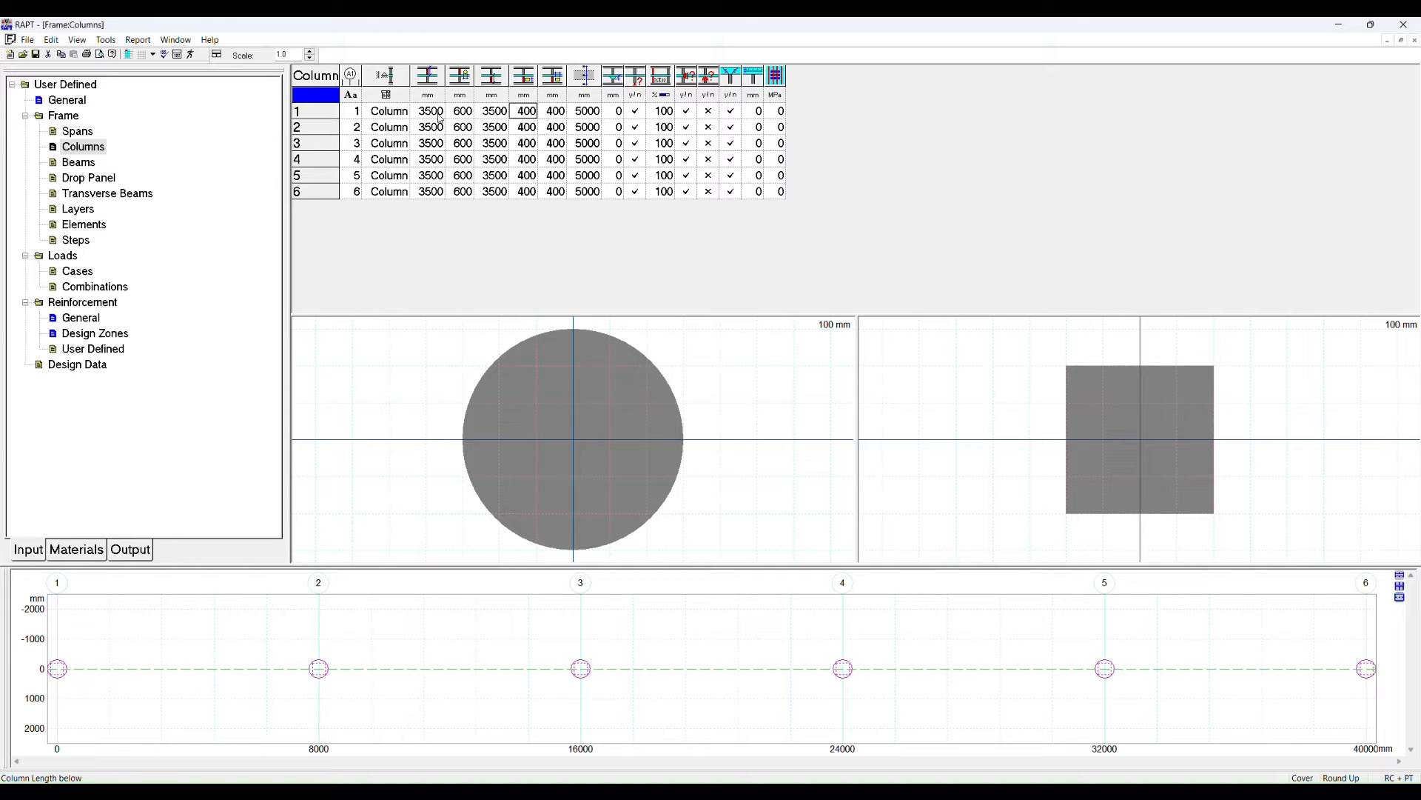
# Clear both cross-section dimensions below the slab for column 1 to 0, and re-enter 400 mm for each.
pyautogui.press('Left')
pyautogui.write('0')
pyautogui.press('Right')
pyautogui.write('0')
pyautogui.press('Left')
pyautogui.press('Right')
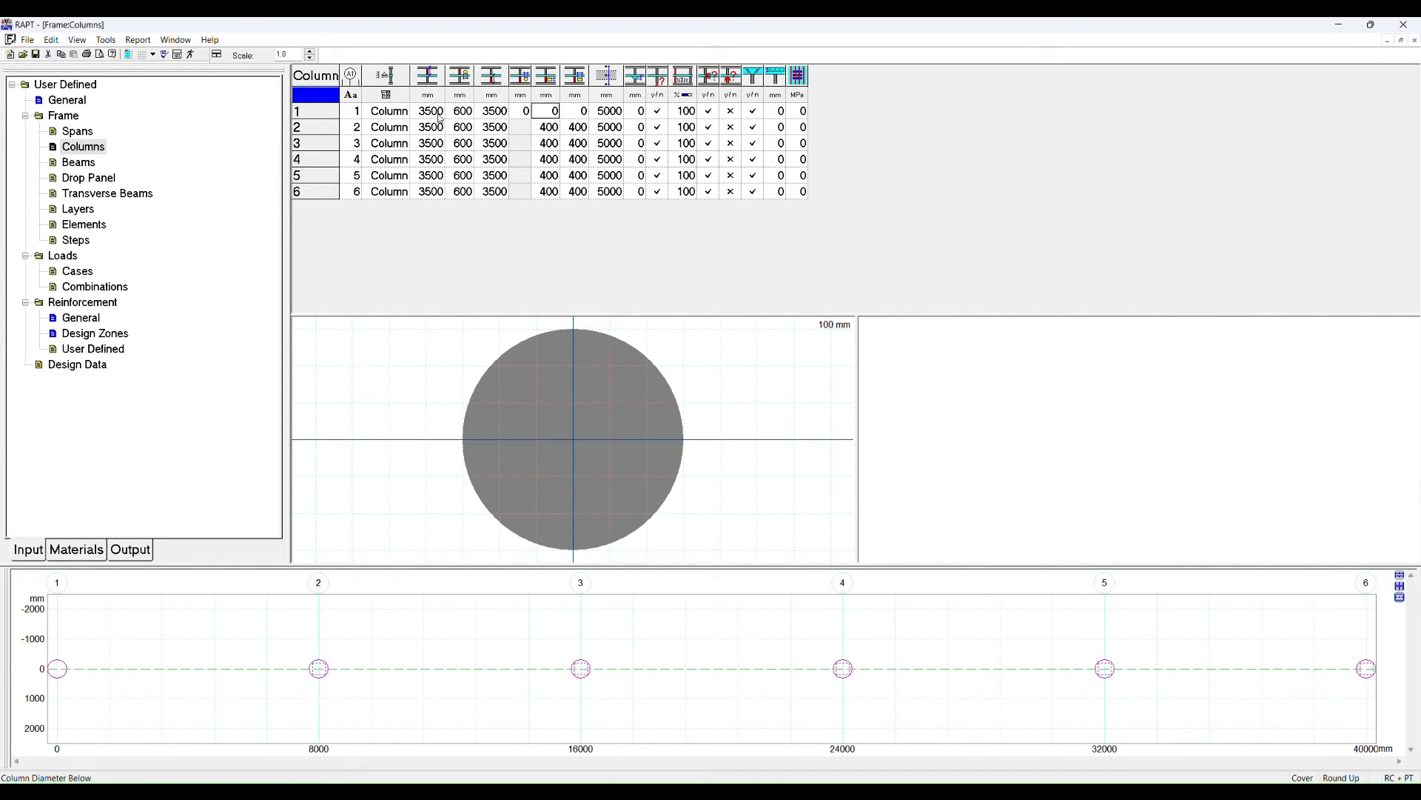
pyautogui.write('400')
pyautogui.press('Right')
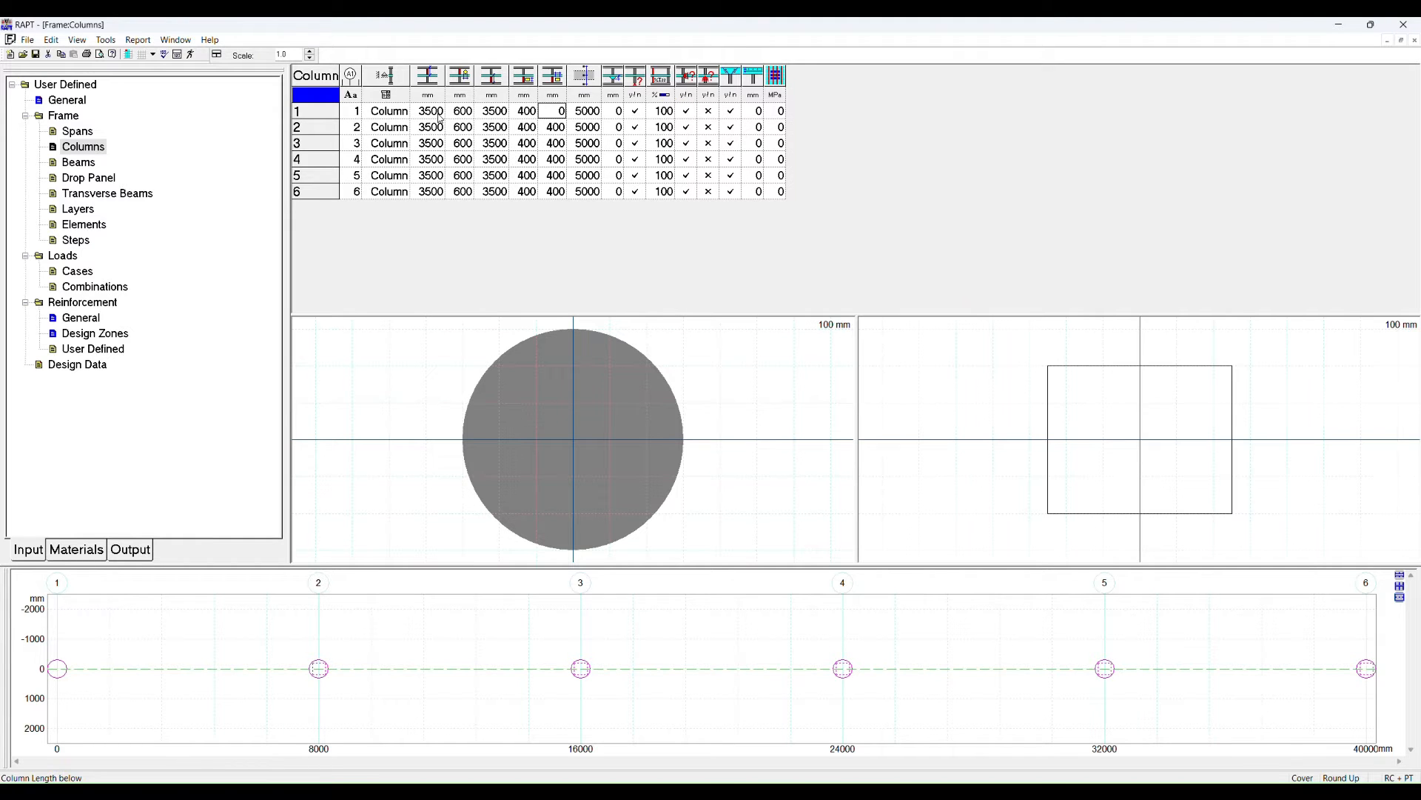
pyautogui.press('Right')
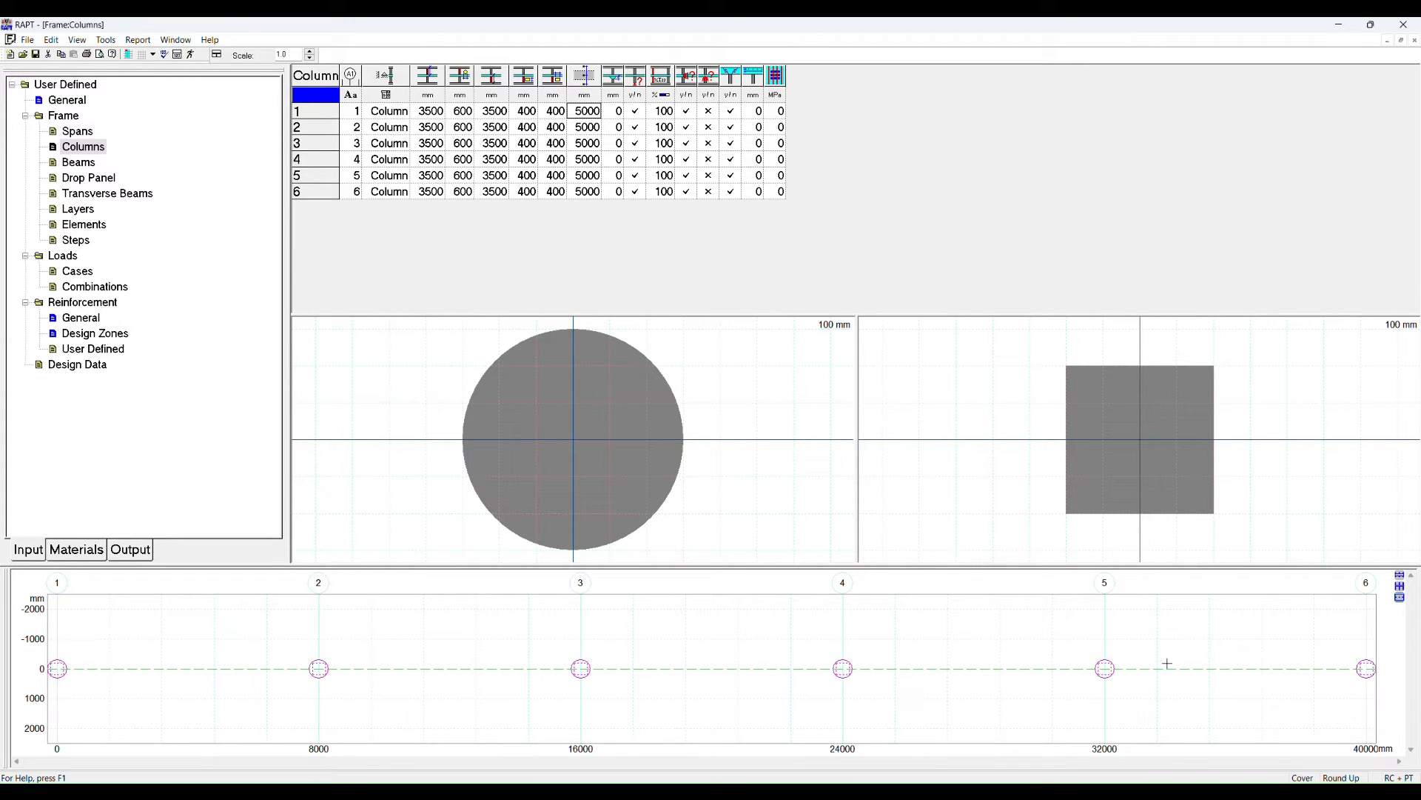
# Compare the columns in the plan, full elevation and slab elevation views, including the to-scale and unscaled displays.
pyautogui.click(1399, 598)
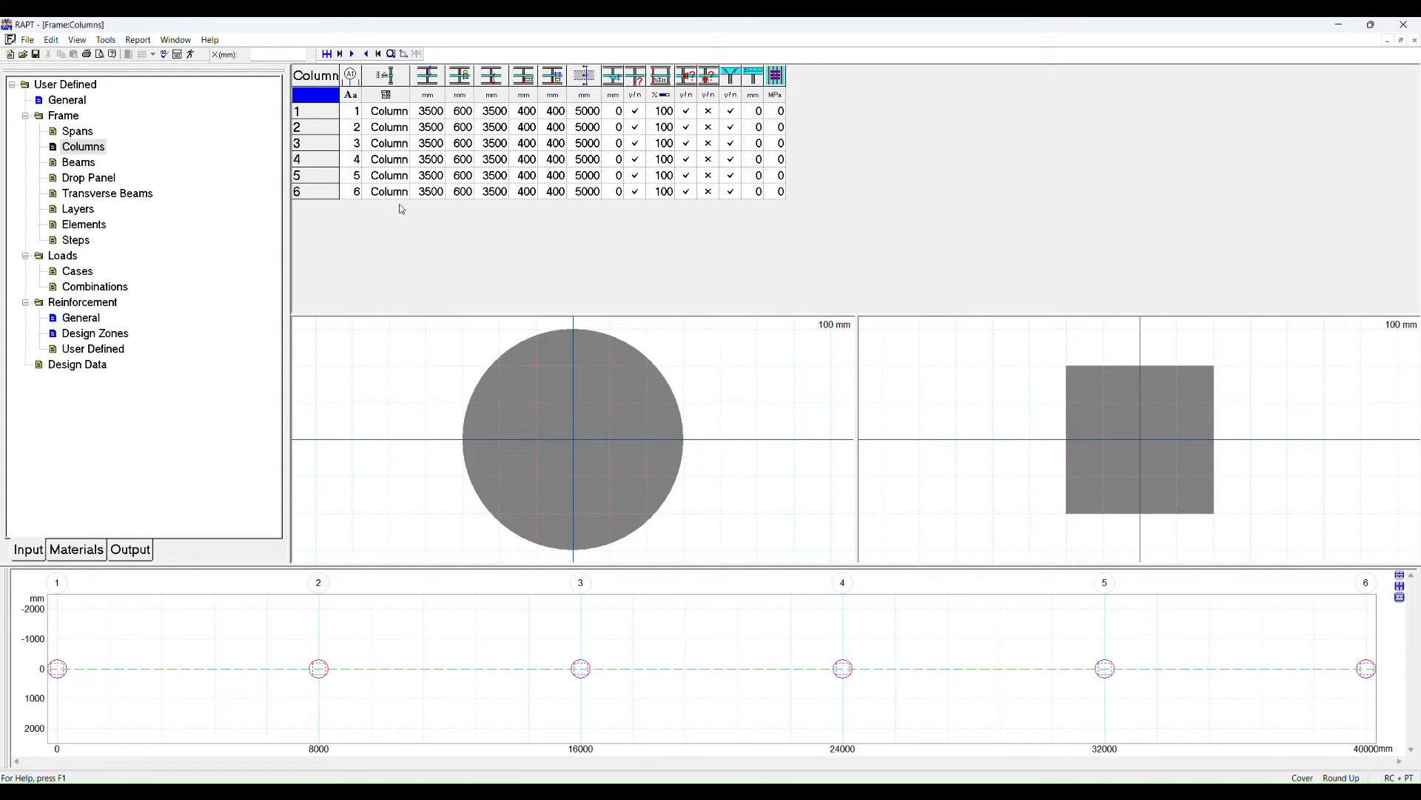
pyautogui.click(1399, 585)
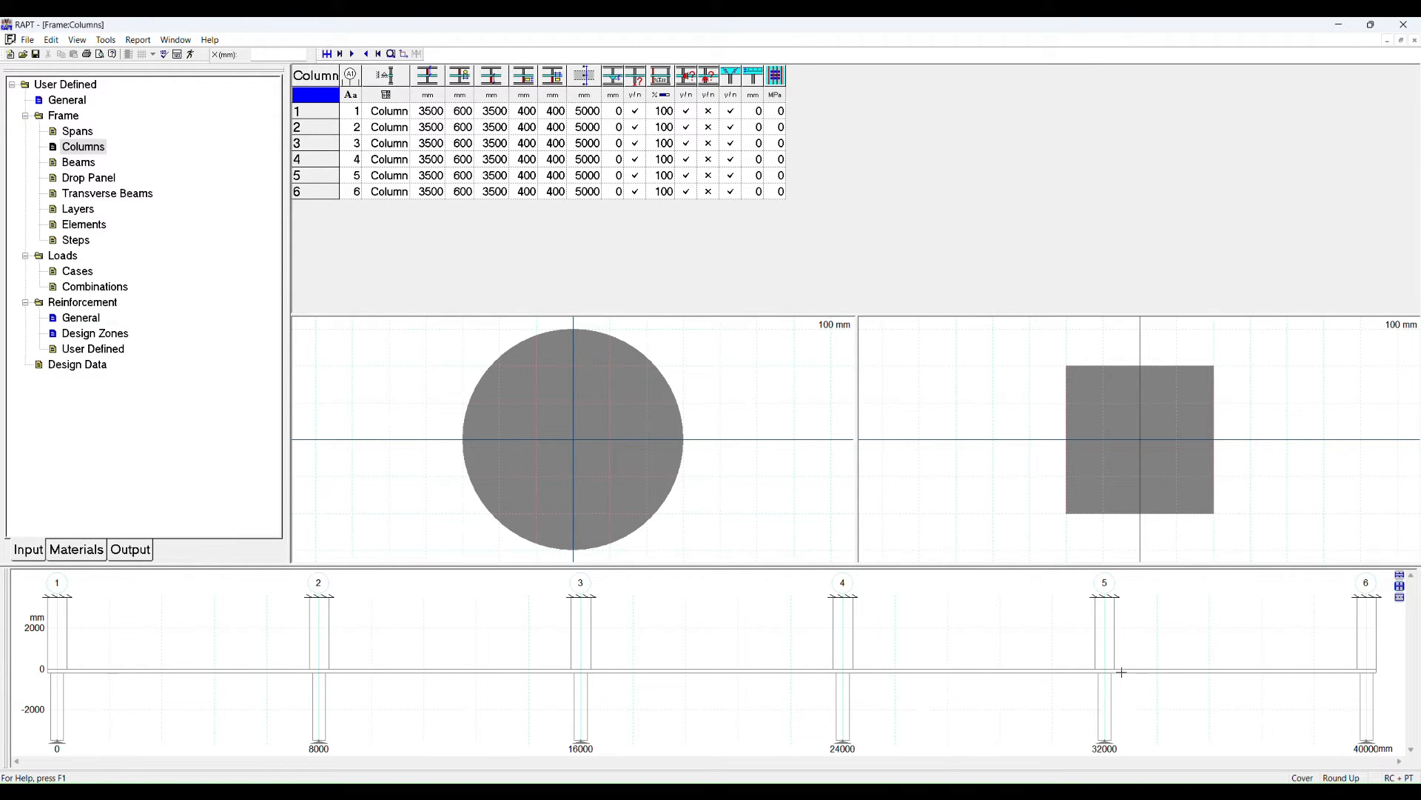
pyautogui.click(404, 54)
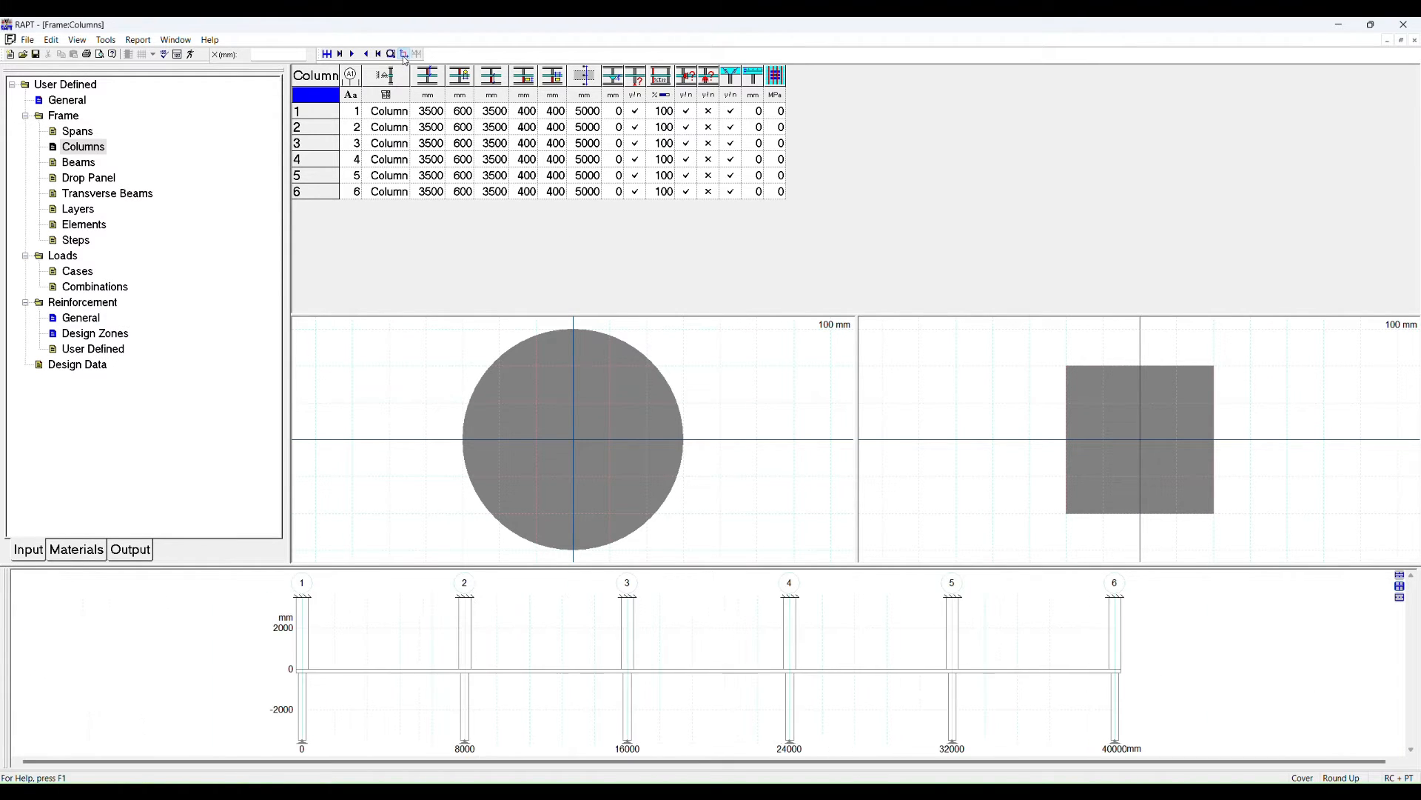
pyautogui.click(403, 54)
pyautogui.click(403, 54)
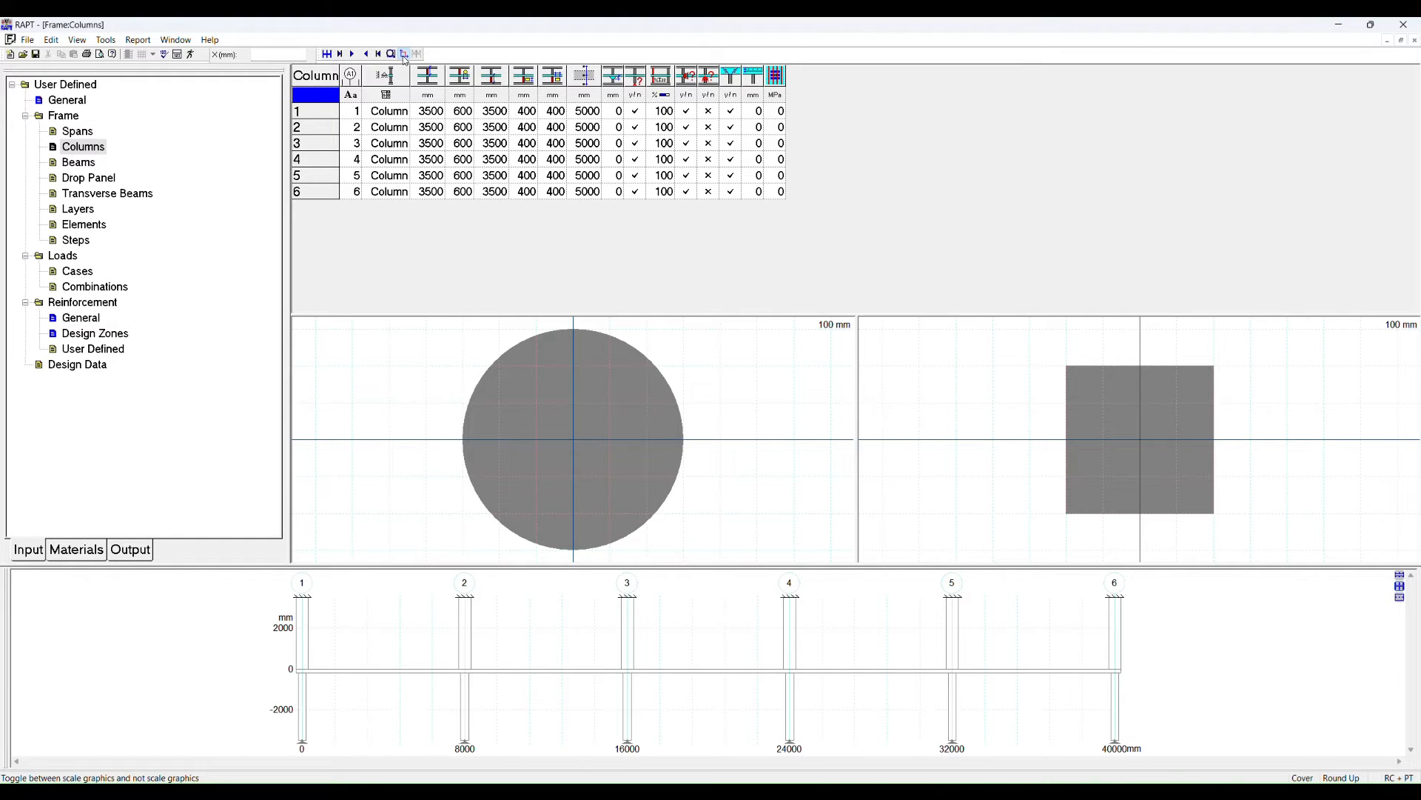
pyautogui.click(404, 54)
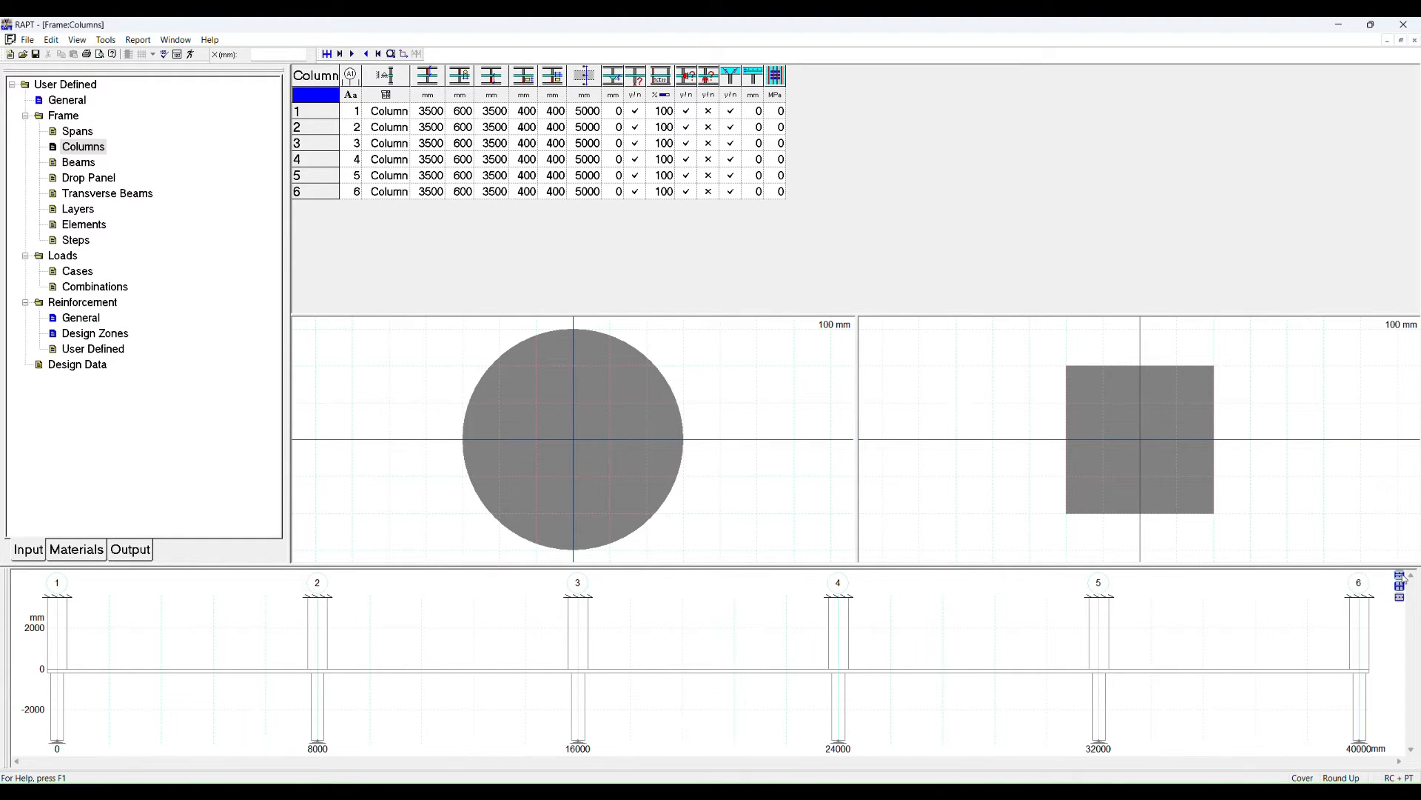
pyautogui.click(1399, 574)
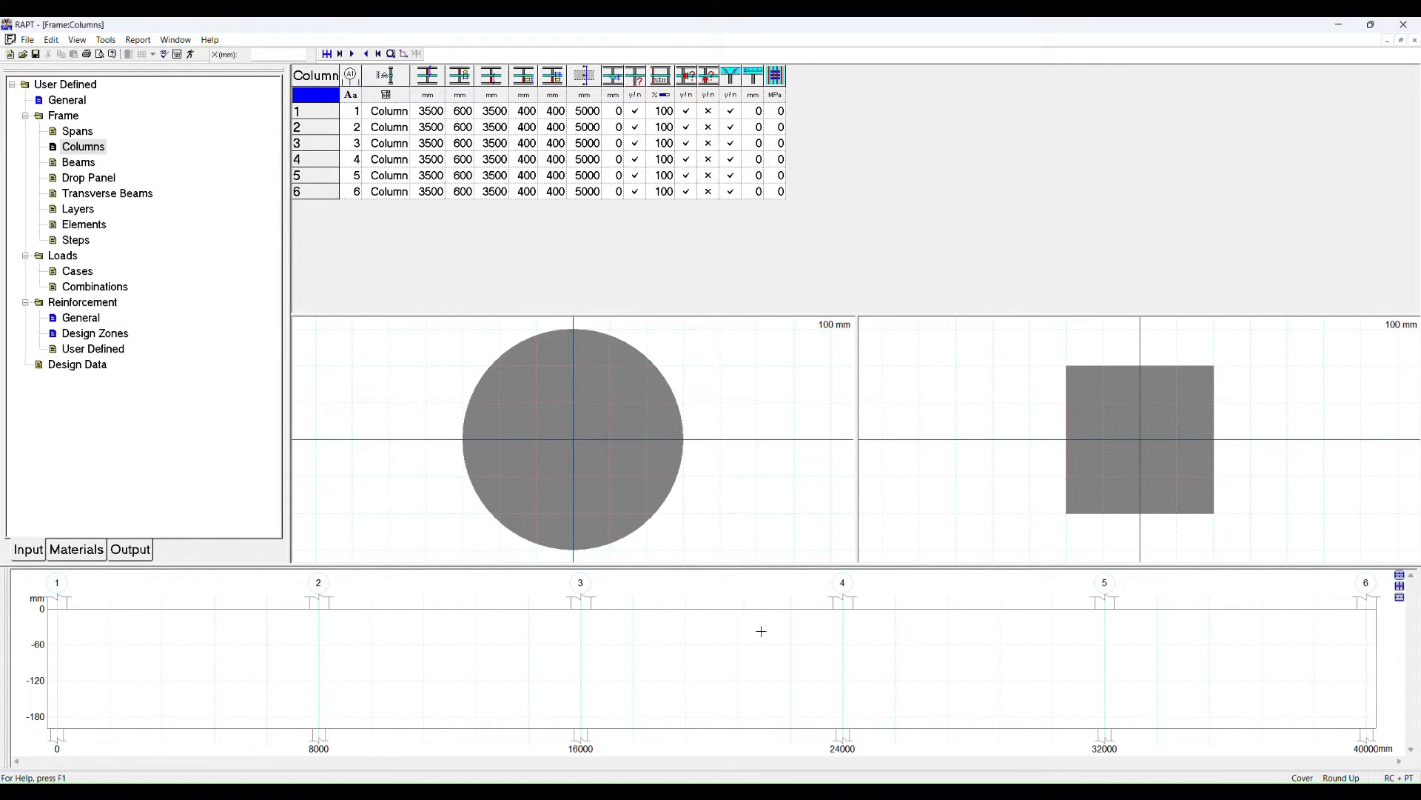
# Set the beam depth to 450 mm and the beam width at the slab connection to 600 mm for all five spans.
pyautogui.click(83, 164)
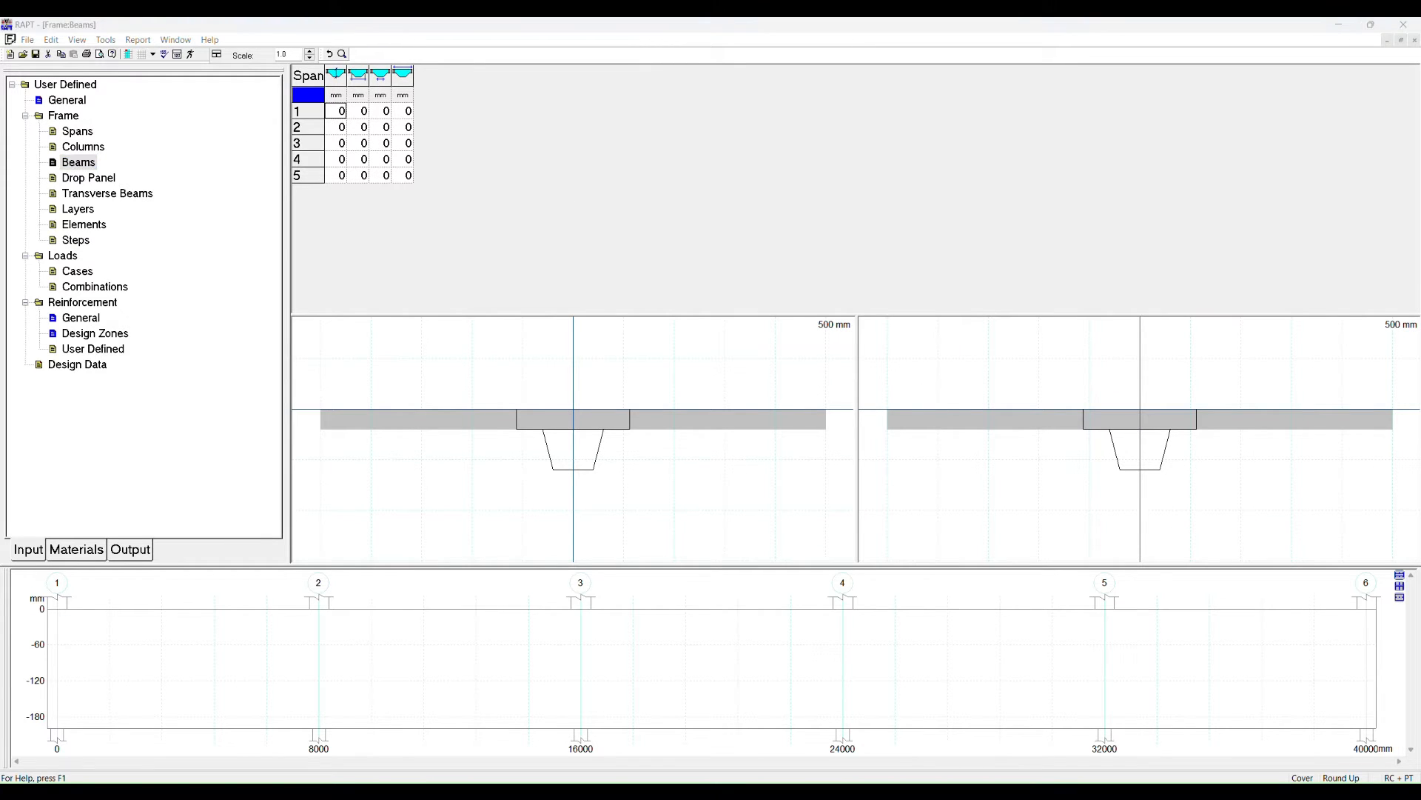
pyautogui.click(329, 118)
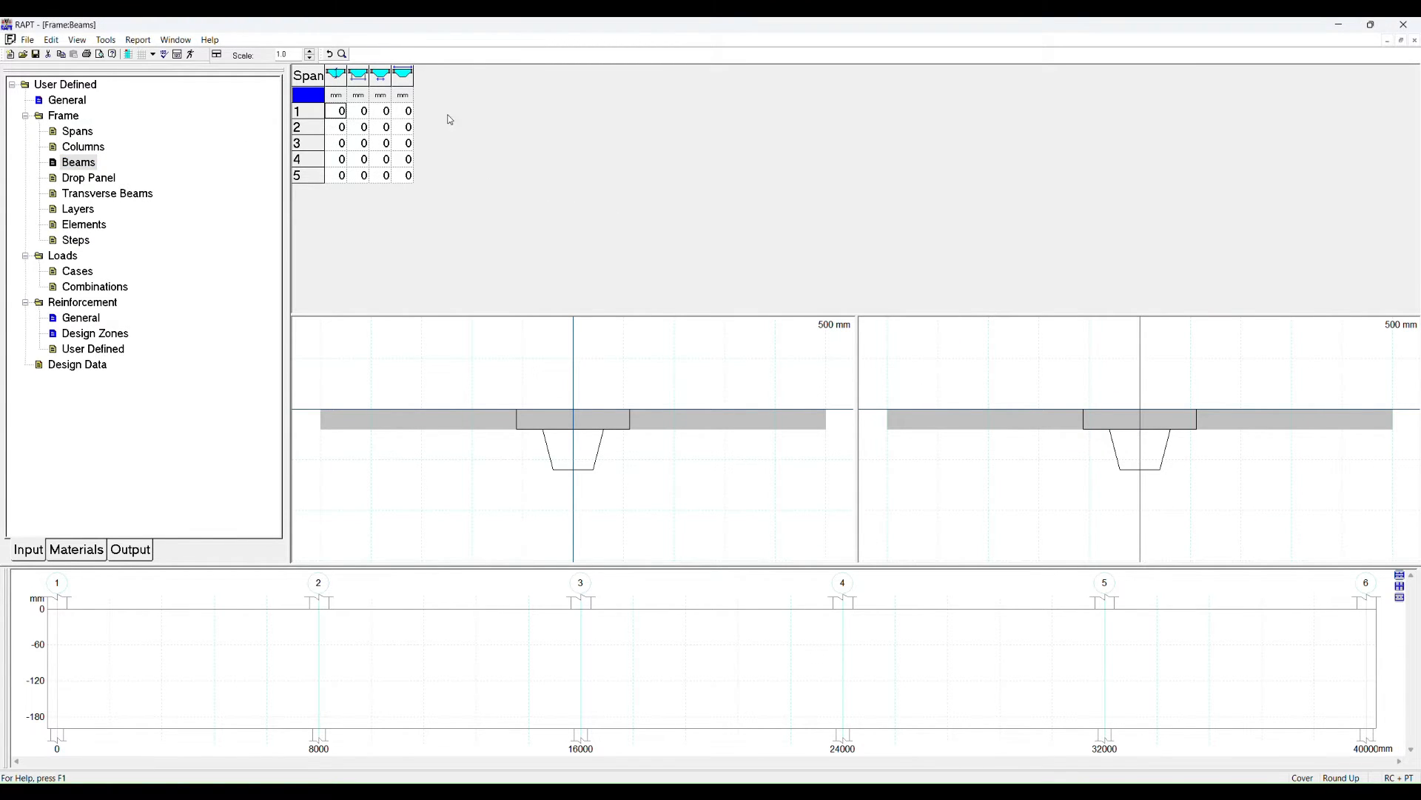
pyautogui.write('450')
pyautogui.press('Return')
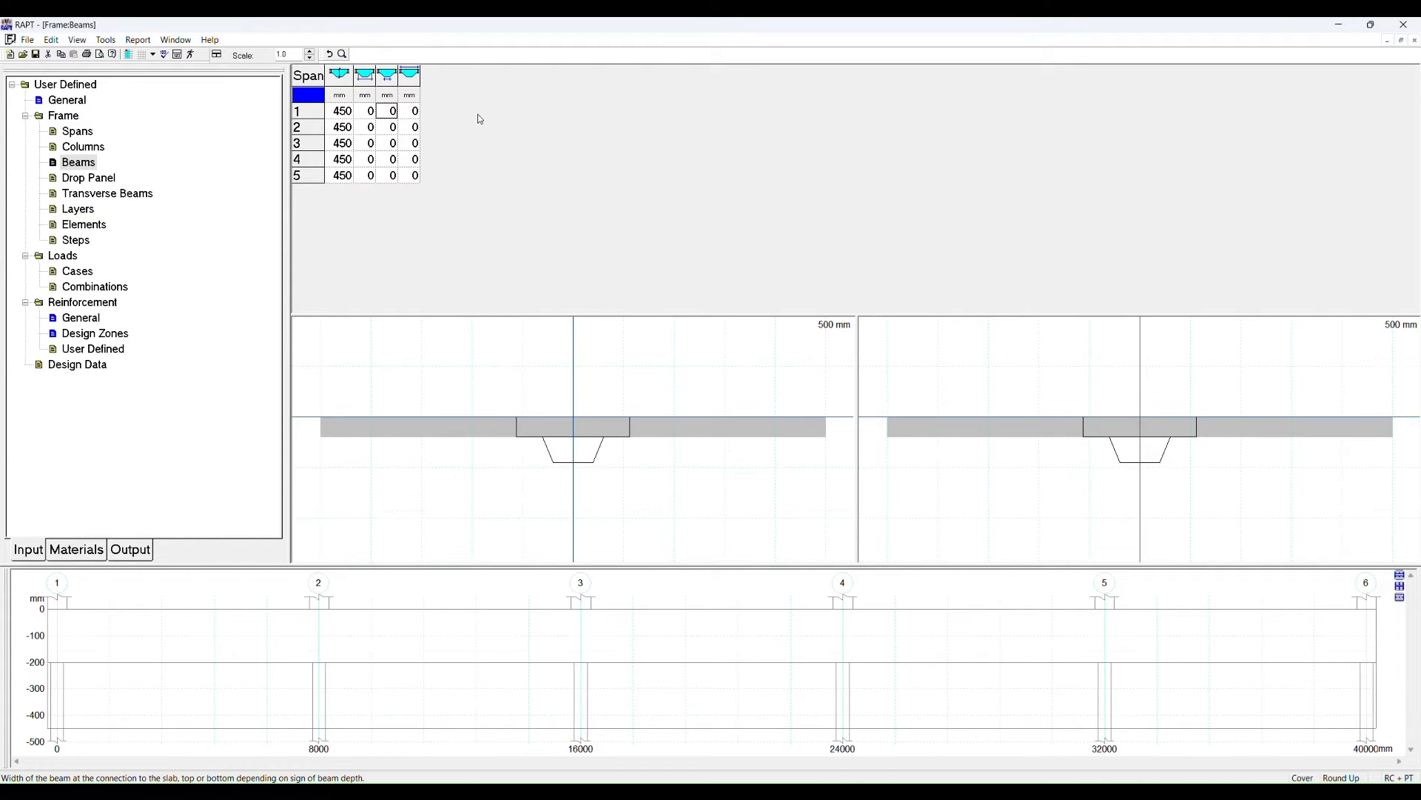
pyautogui.write('600')
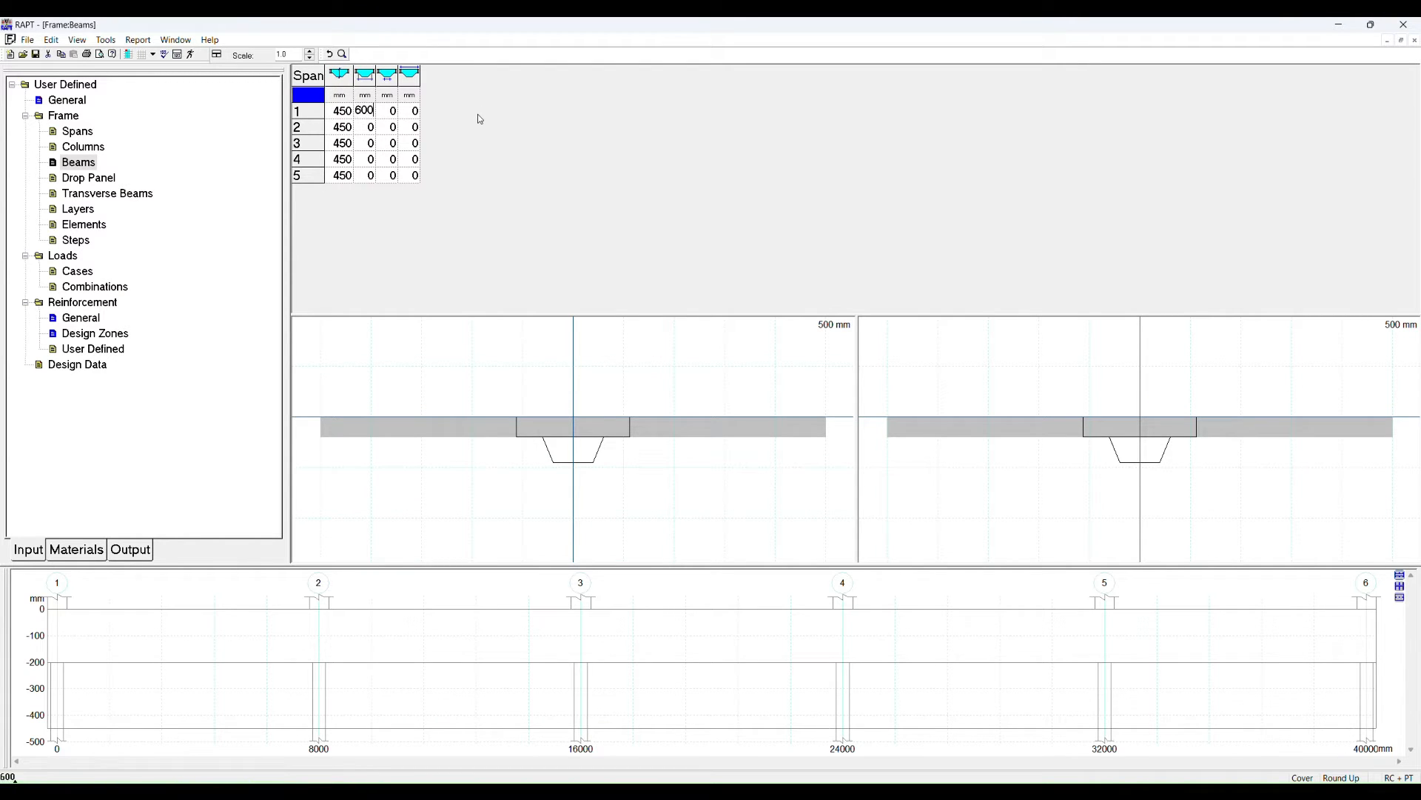
pyautogui.press('Return')
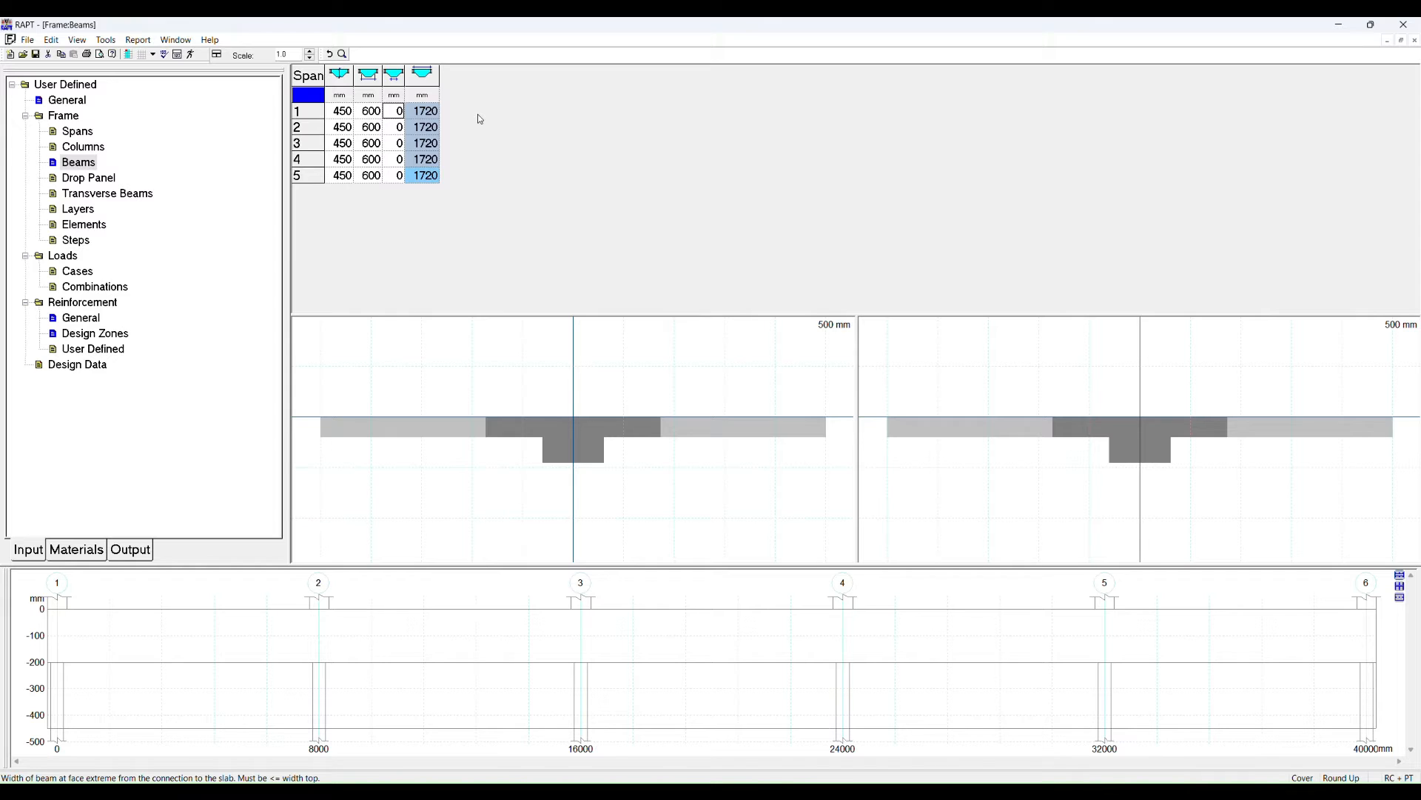
# Try a beam width of 400 mm at the face away from the slab, and replace it with 600 mm for all spans.
pyautogui.write('400')
pyautogui.press('Return')
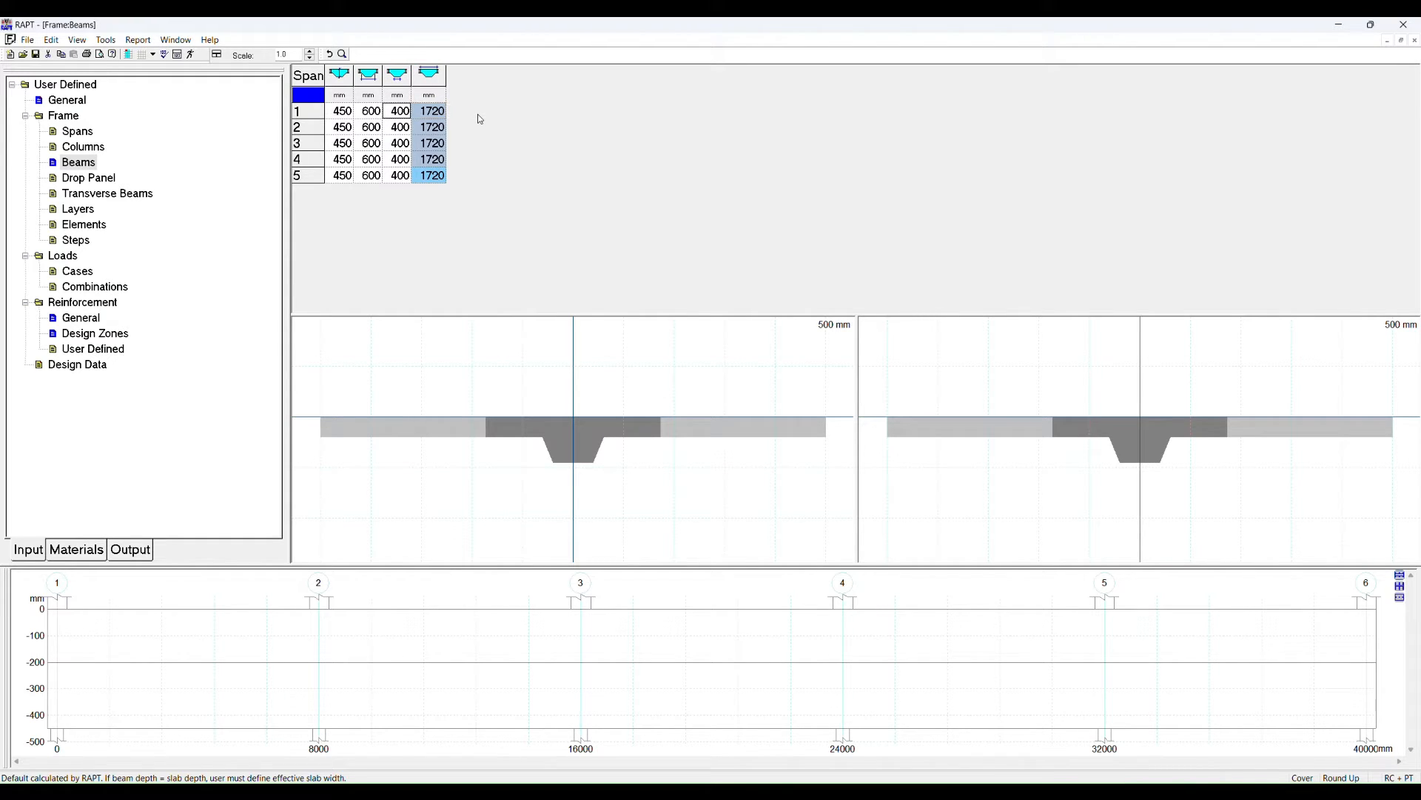
pyautogui.write('600')
pyautogui.press('Return')
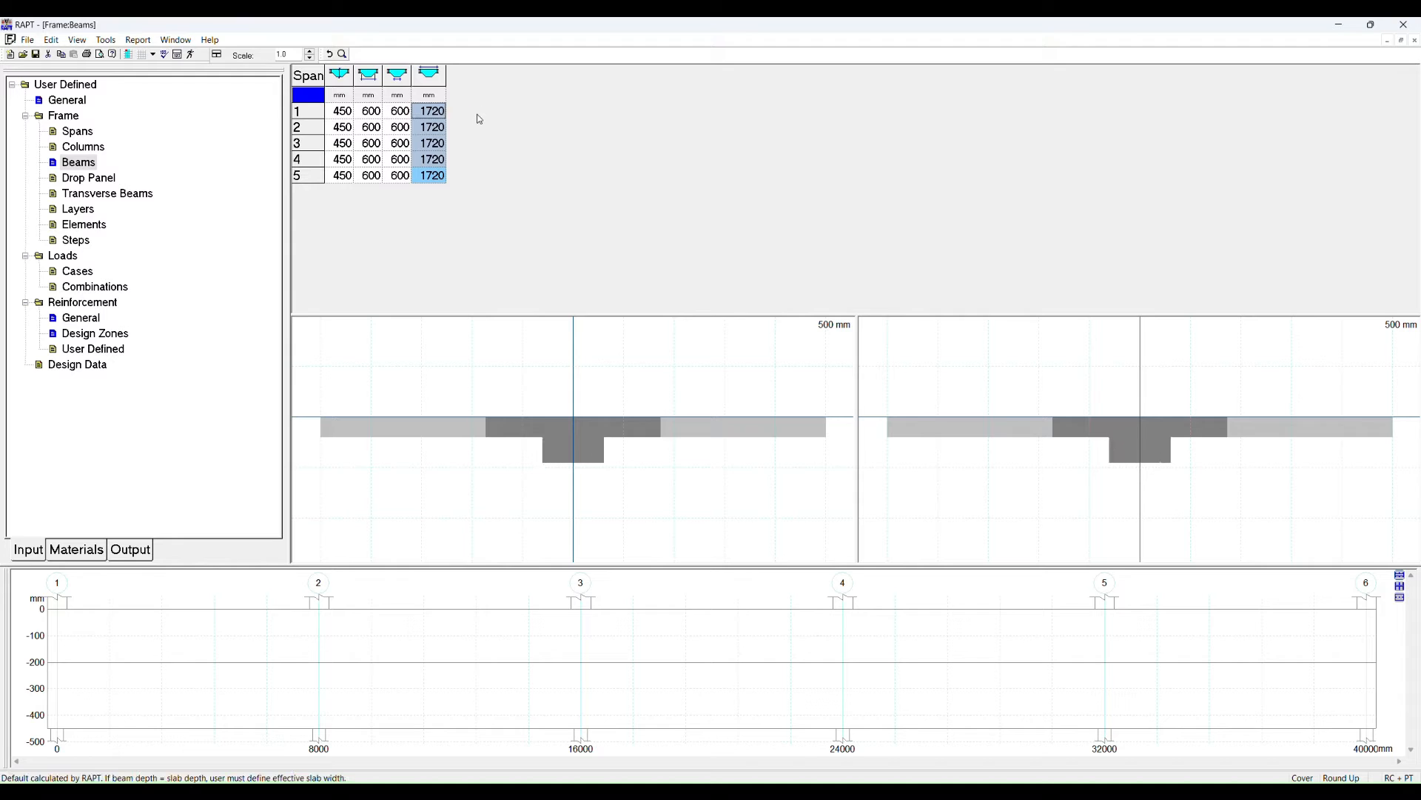
# Look at the drop panel and transverse beam data, and return to the beam data.
pyautogui.click(84, 180)
pyautogui.click(86, 194)
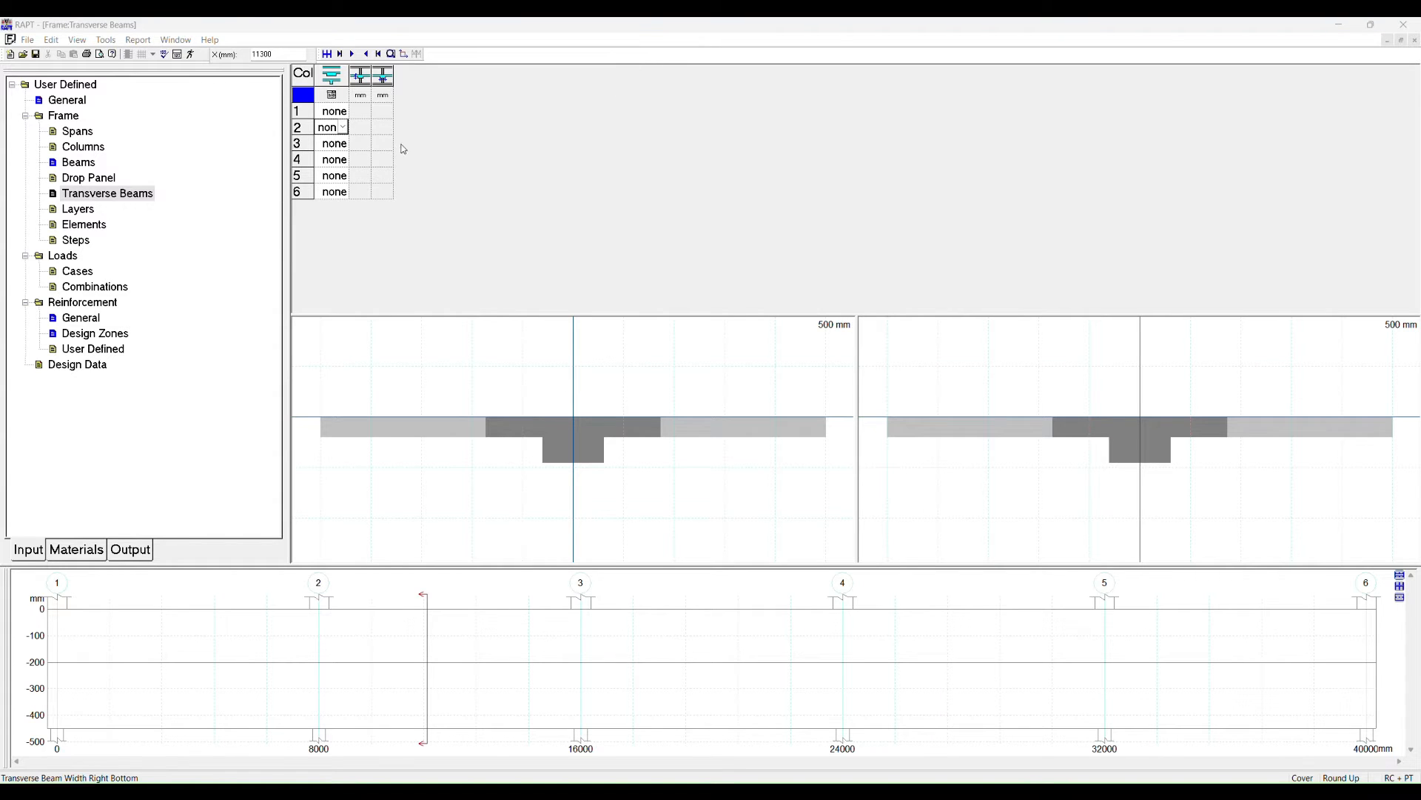
pyautogui.click(87, 164)
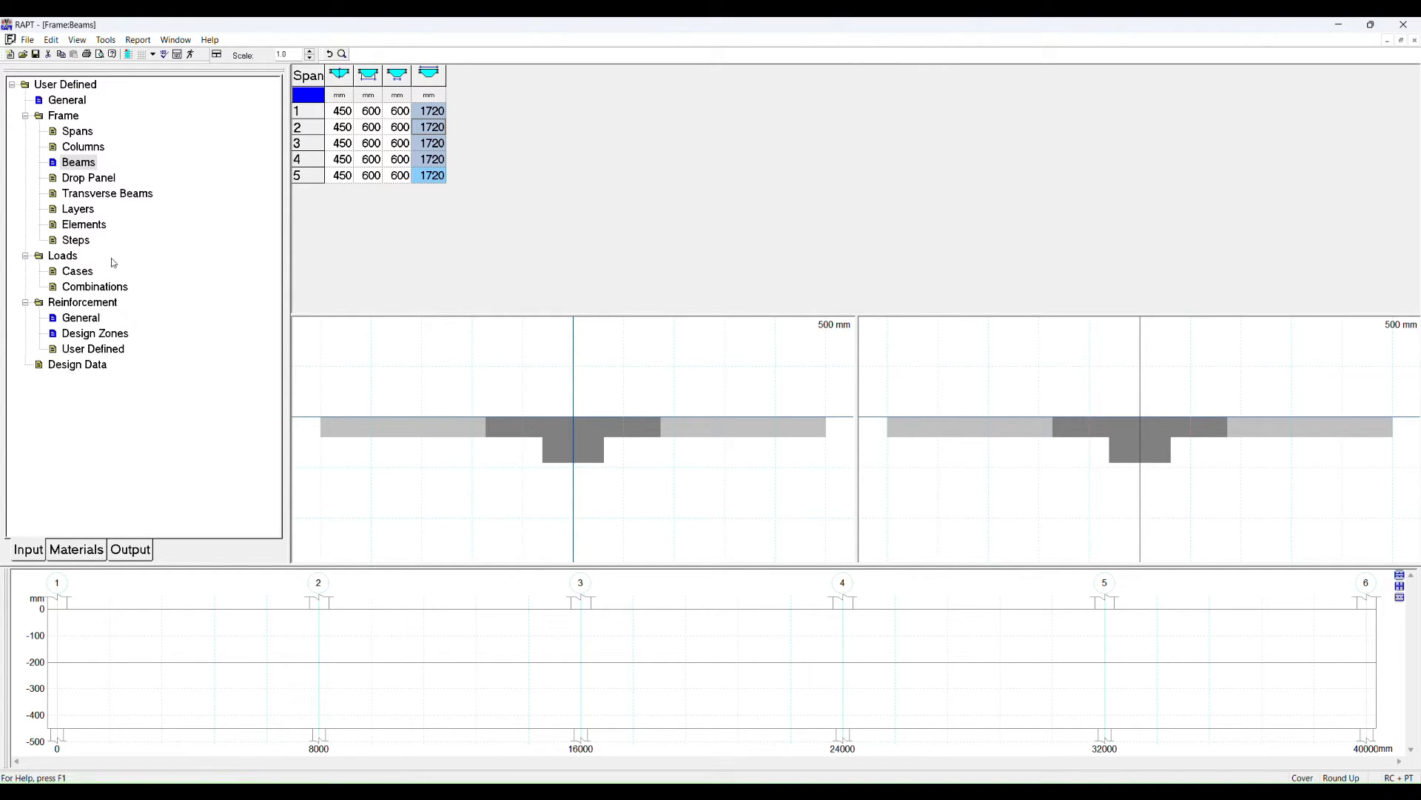
# Examine the line load of the self-weight load case, and check the general frame data.
pyautogui.click(74, 272)
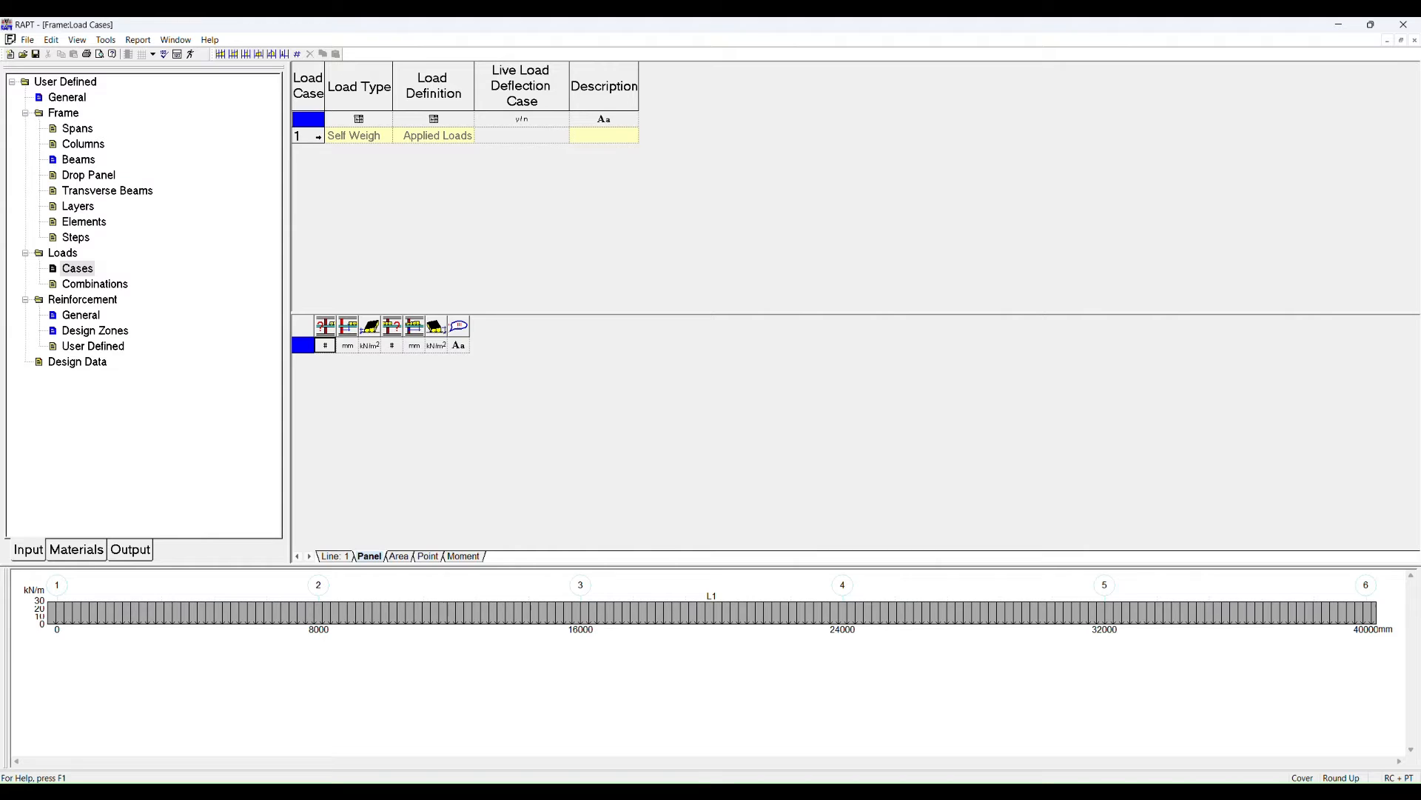
pyautogui.click(334, 556)
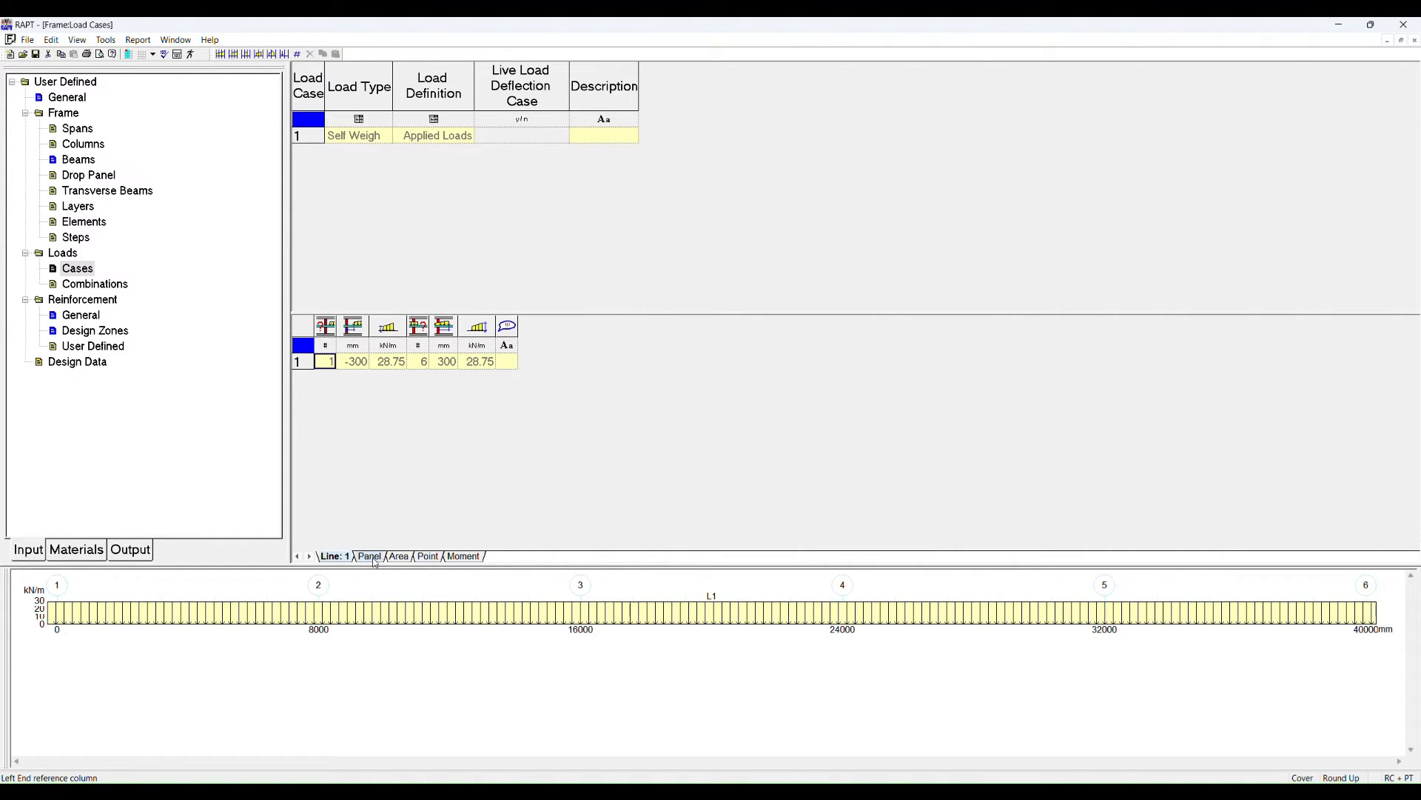
pyautogui.click(74, 99)
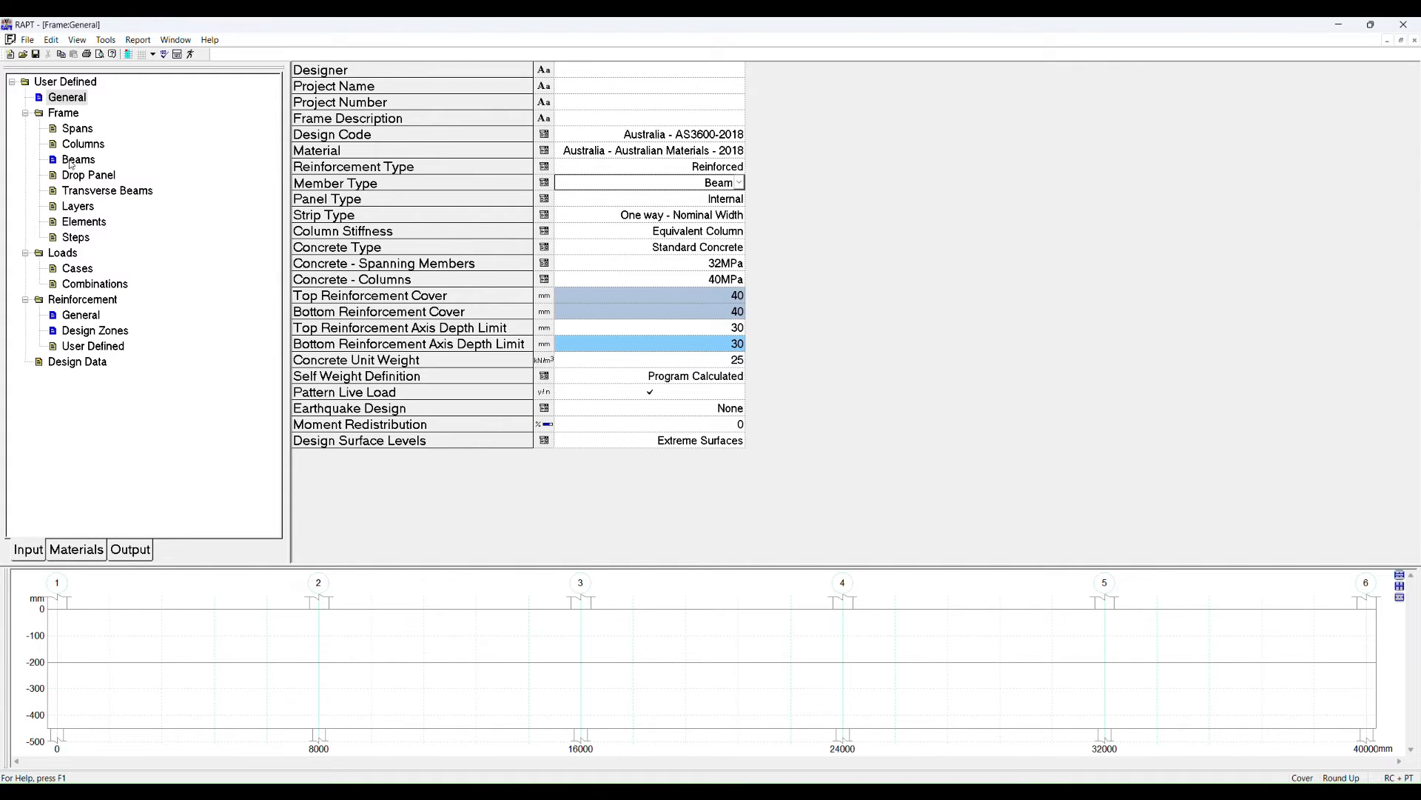
# Add two load cases after the self-weight case, one for Initial Dead Load and one for Live Load.
pyautogui.click(84, 268)
pyautogui.rightClick(312, 145)
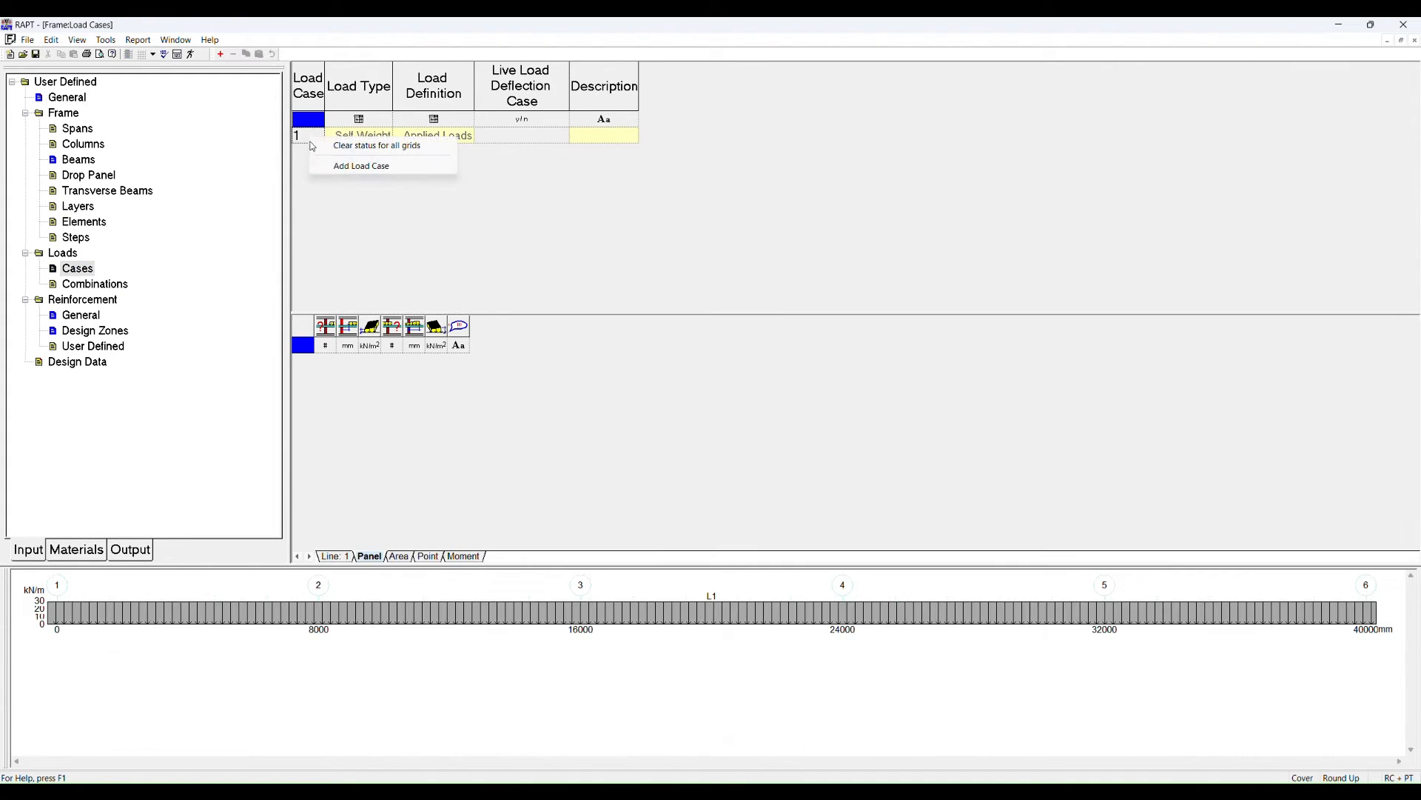
pyautogui.click(343, 165)
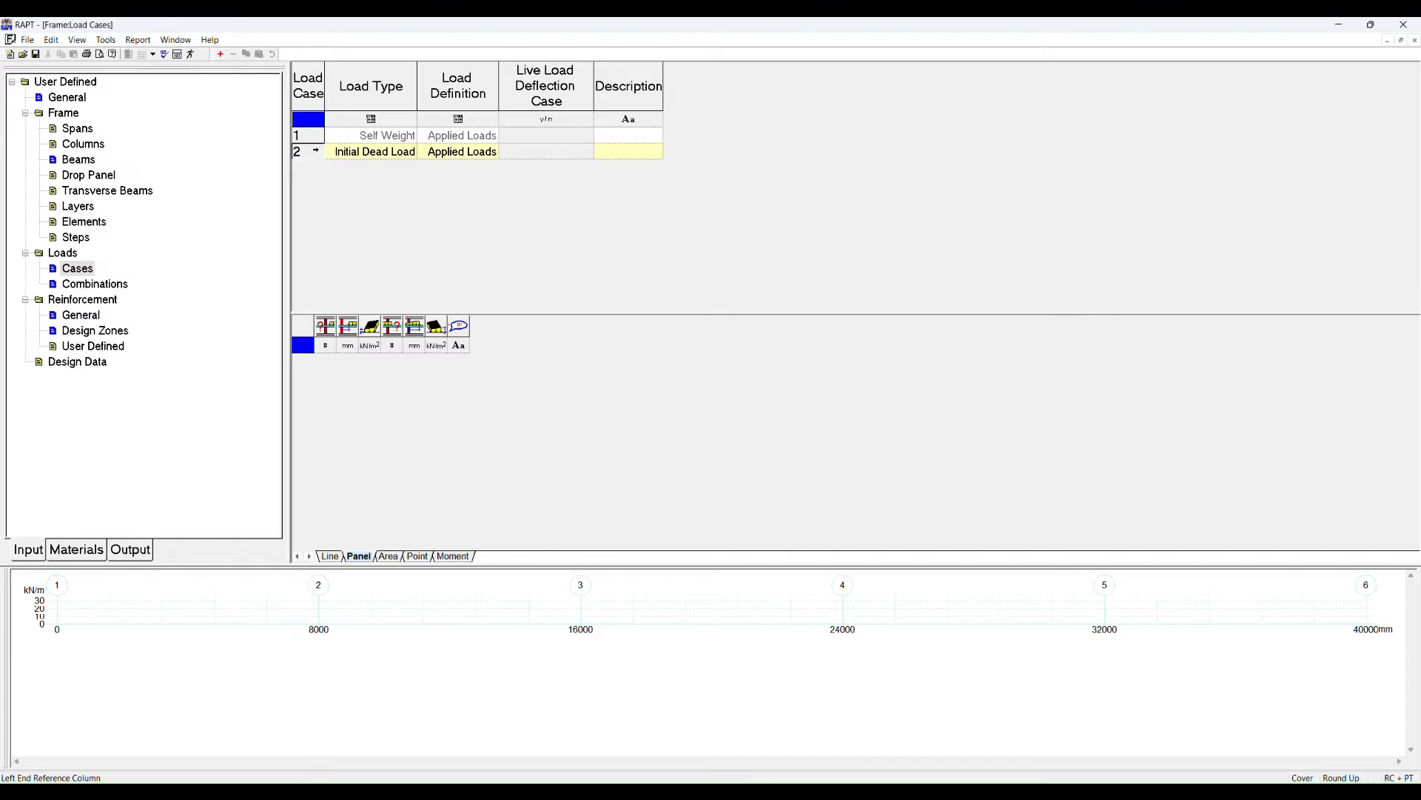
pyautogui.rightClick(311, 159)
pyautogui.click(362, 213)
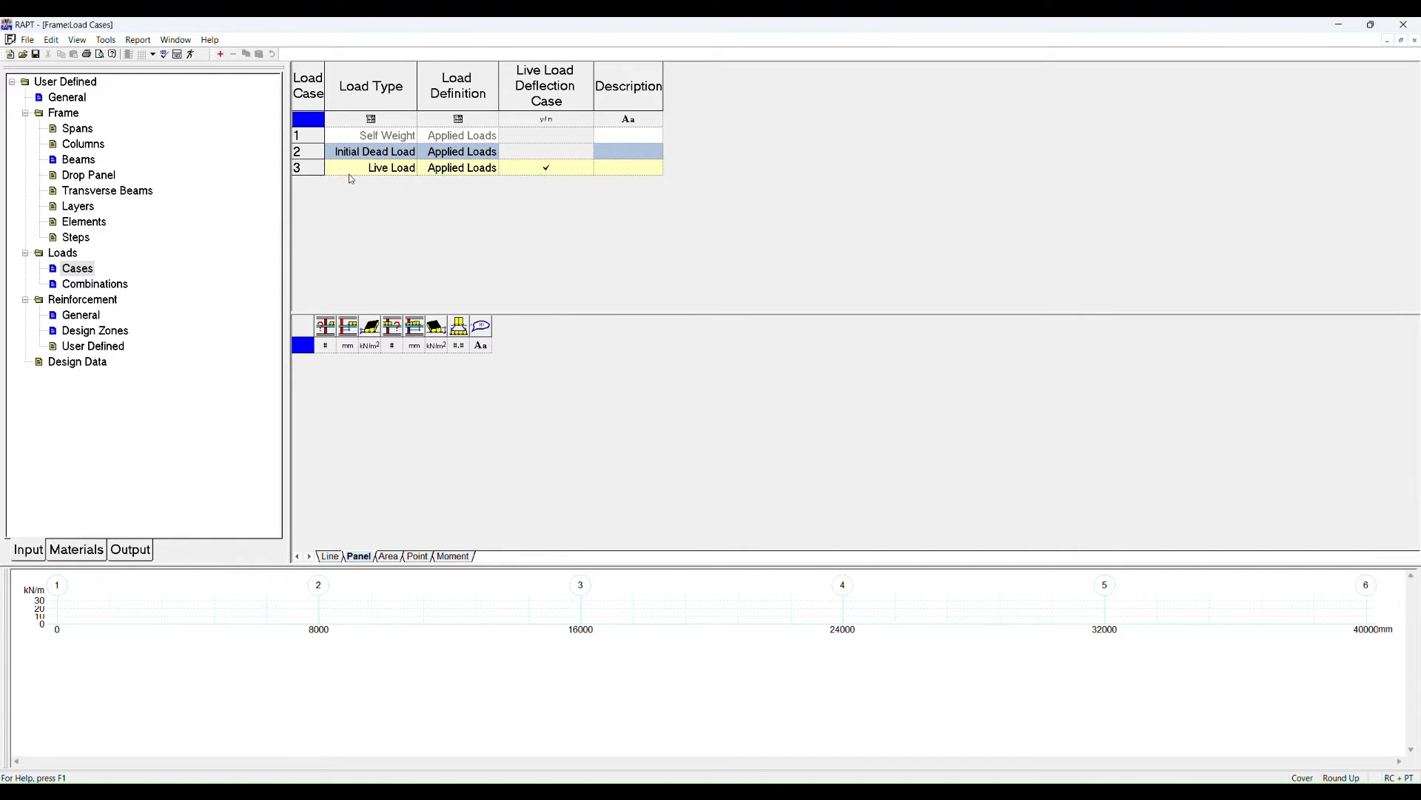
# Add a fourth load case and set its load type to Extra Dead Load.
pyautogui.click(349, 176)
pyautogui.rightClick(330, 171)
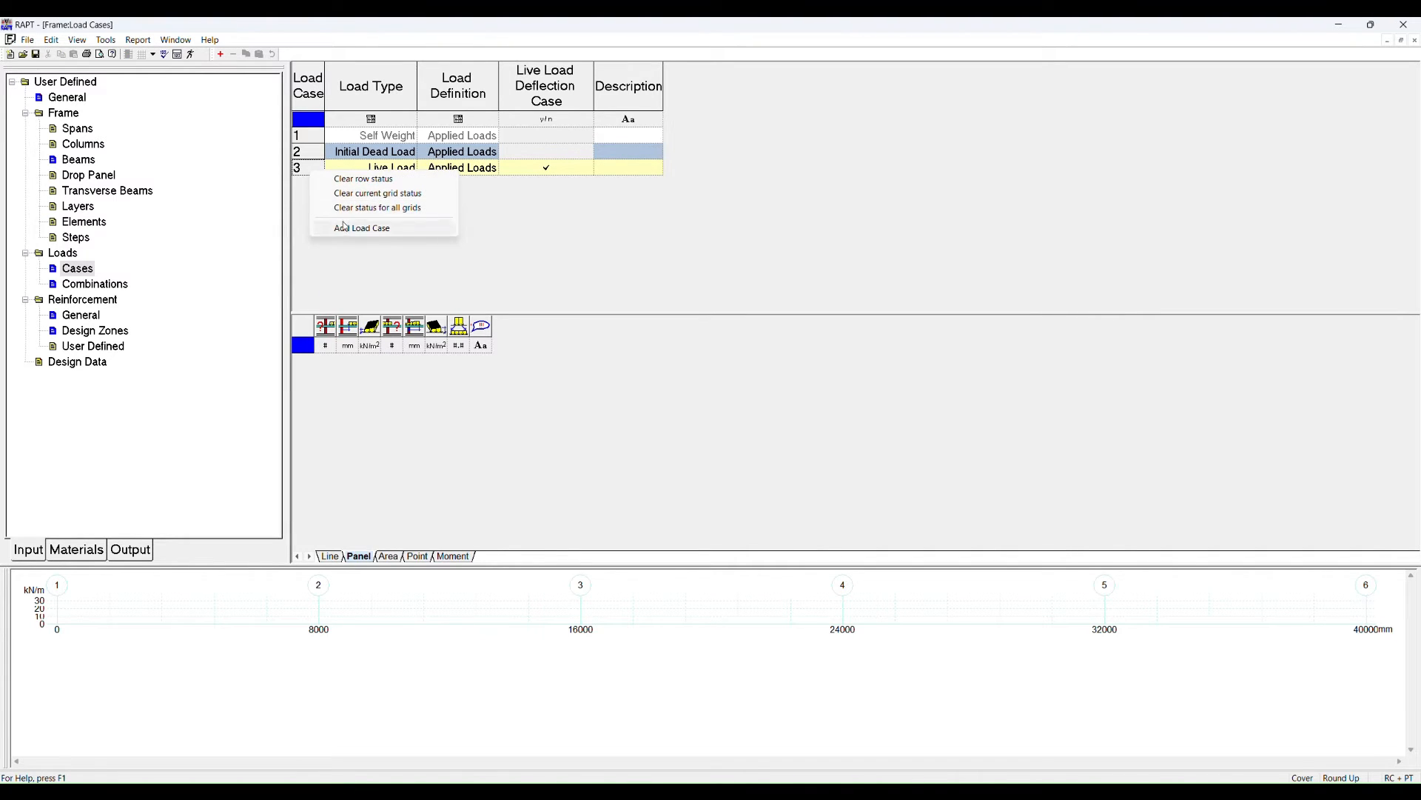
pyautogui.click(366, 225)
pyautogui.click(377, 187)
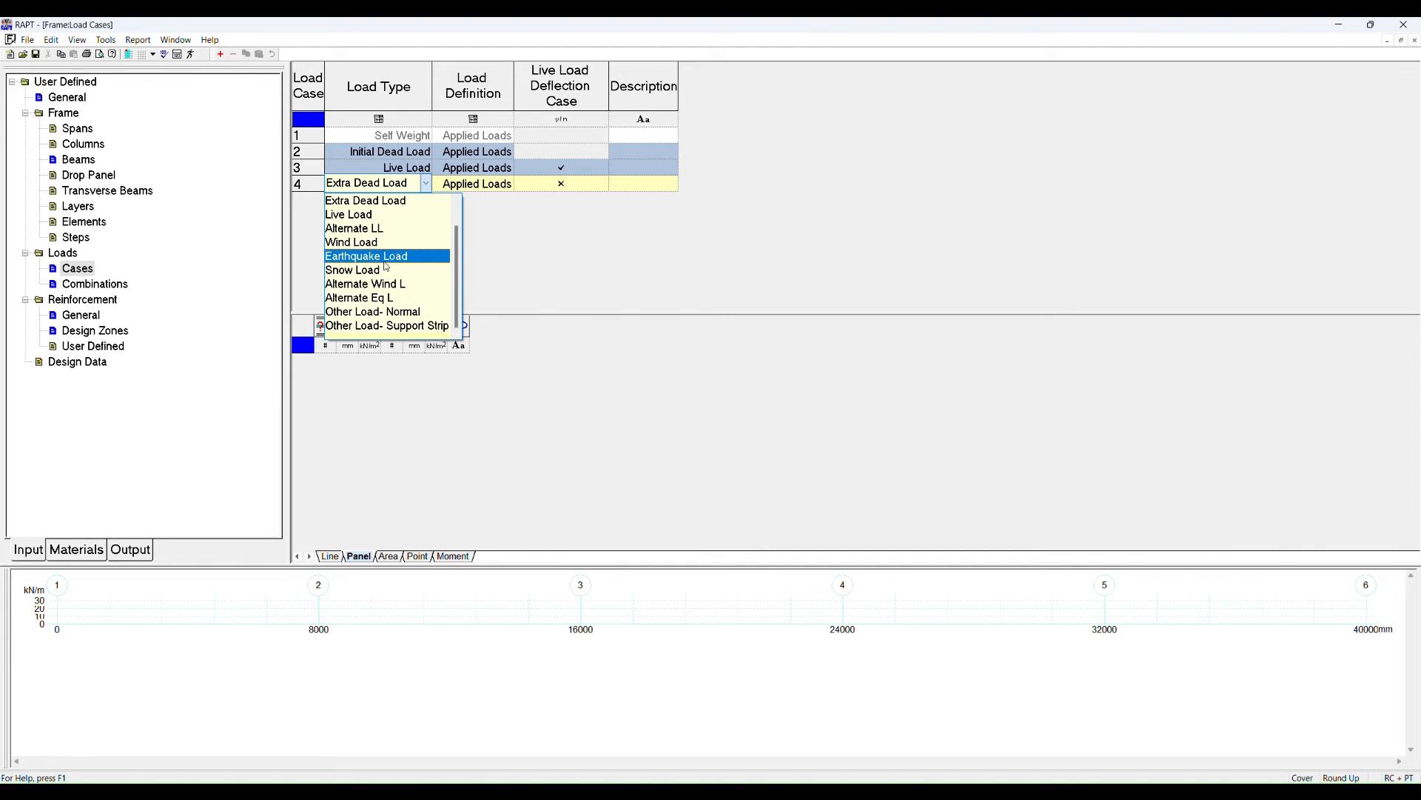
pyautogui.click(456, 214)
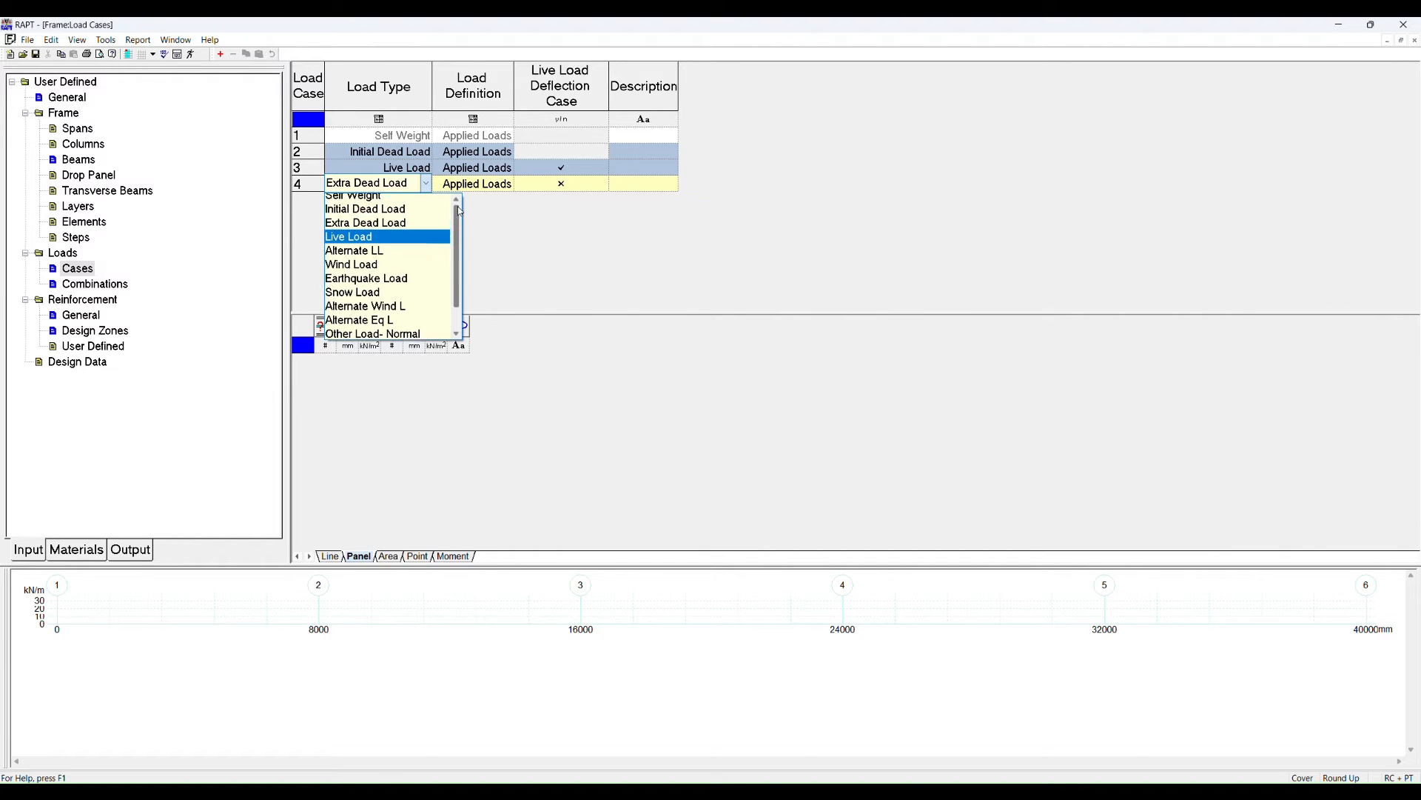
pyautogui.click(394, 227)
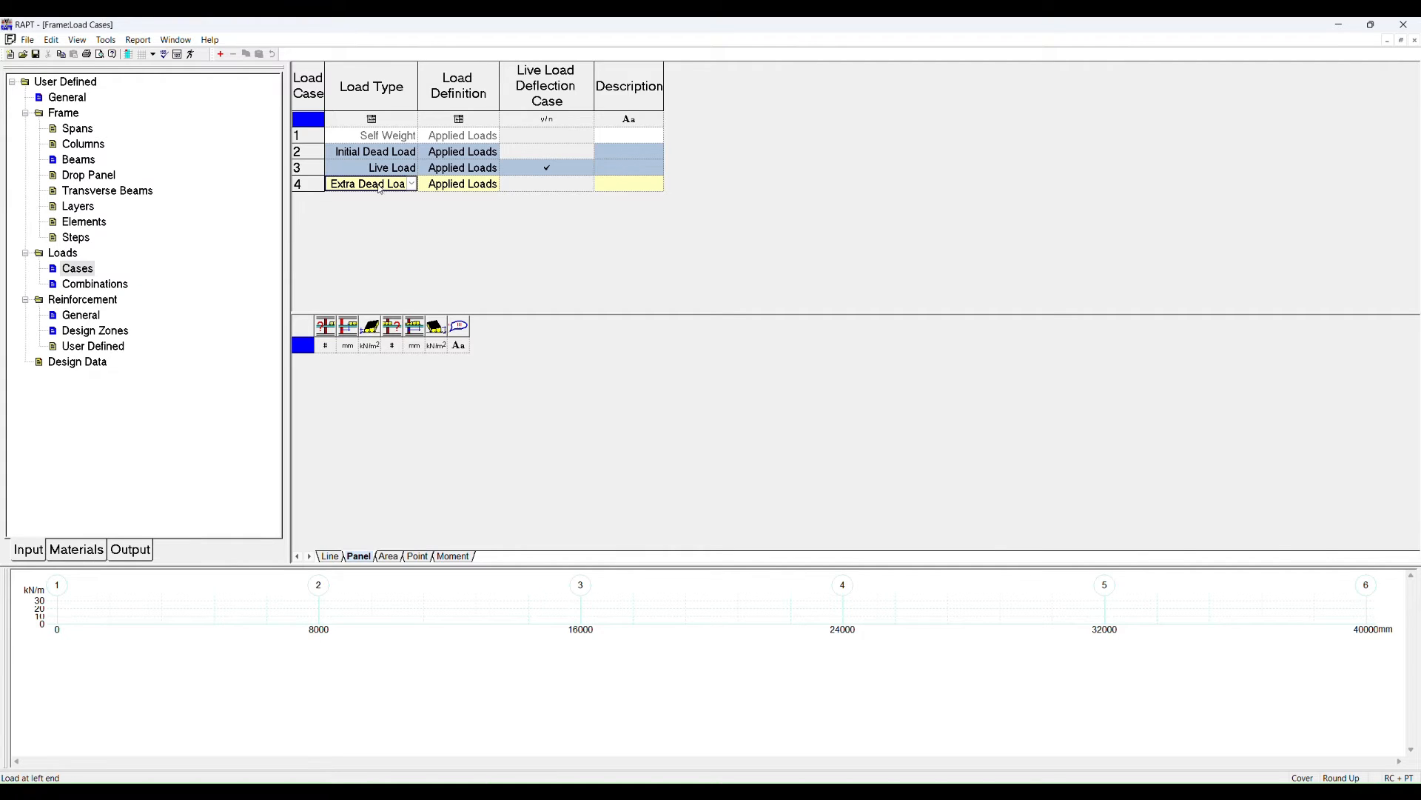
# Add a panel load of 2 kN/m² over the full length of the frame to the Initial Dead Load case.
pyautogui.click(379, 151)
pyautogui.click(380, 151)
pyautogui.click(380, 151)
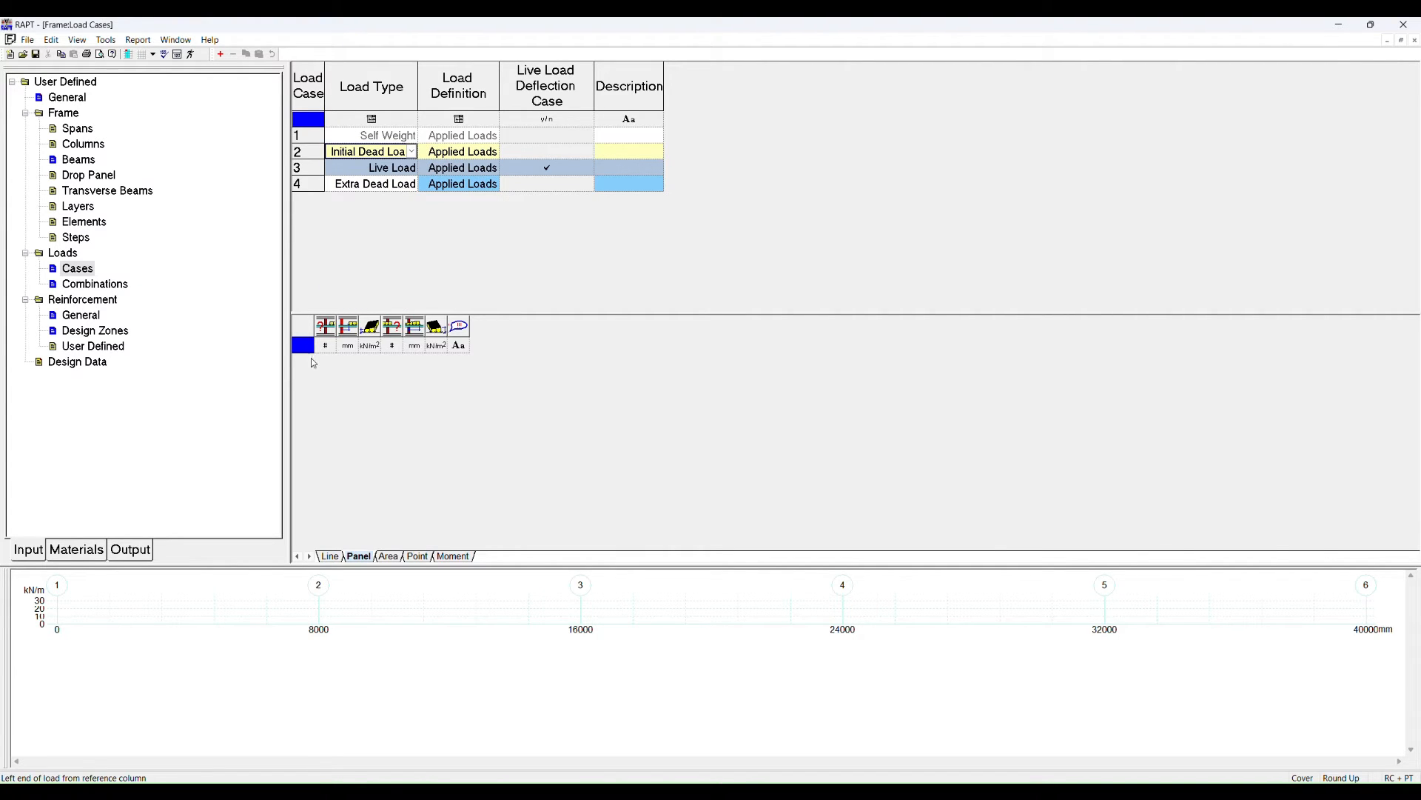
pyautogui.rightClick(304, 349)
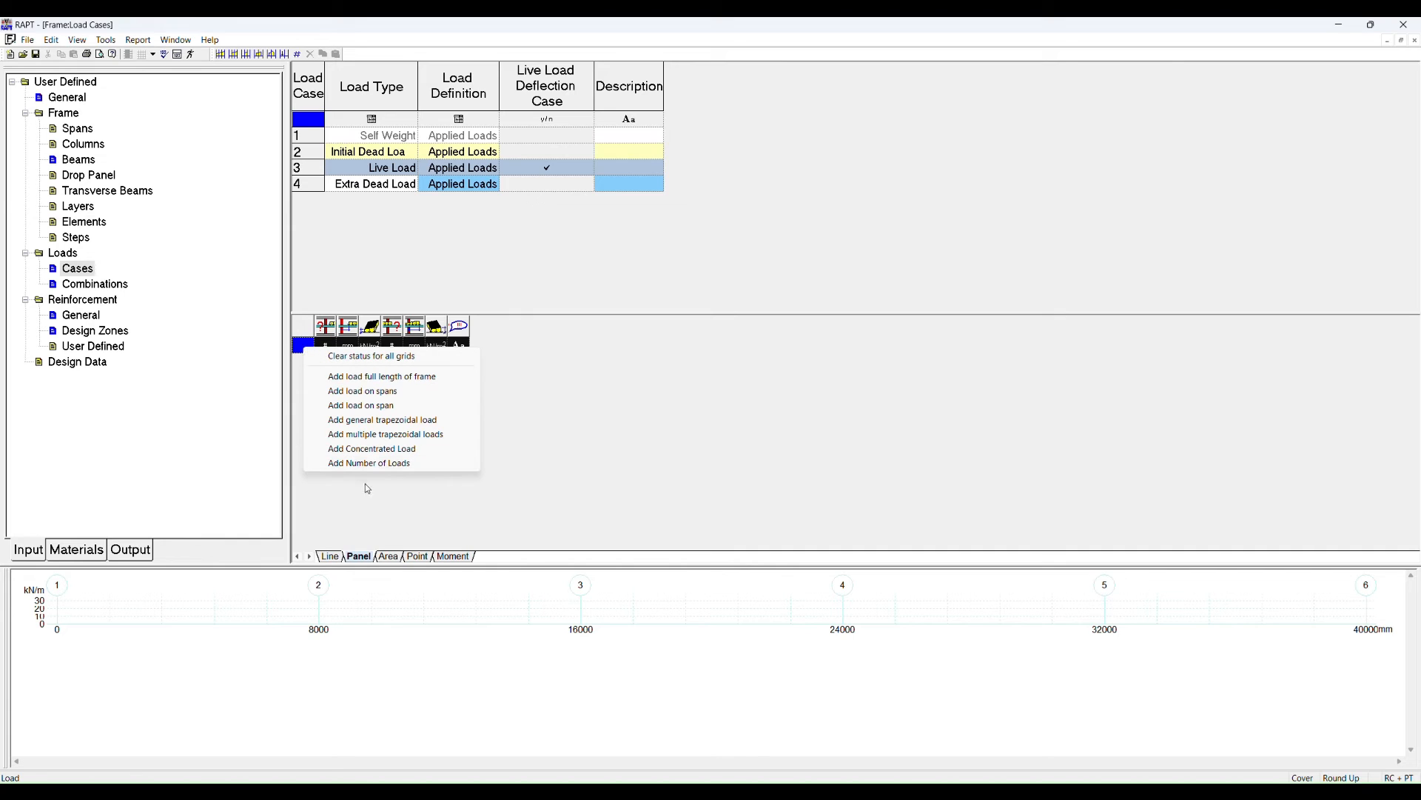
pyautogui.click(377, 375)
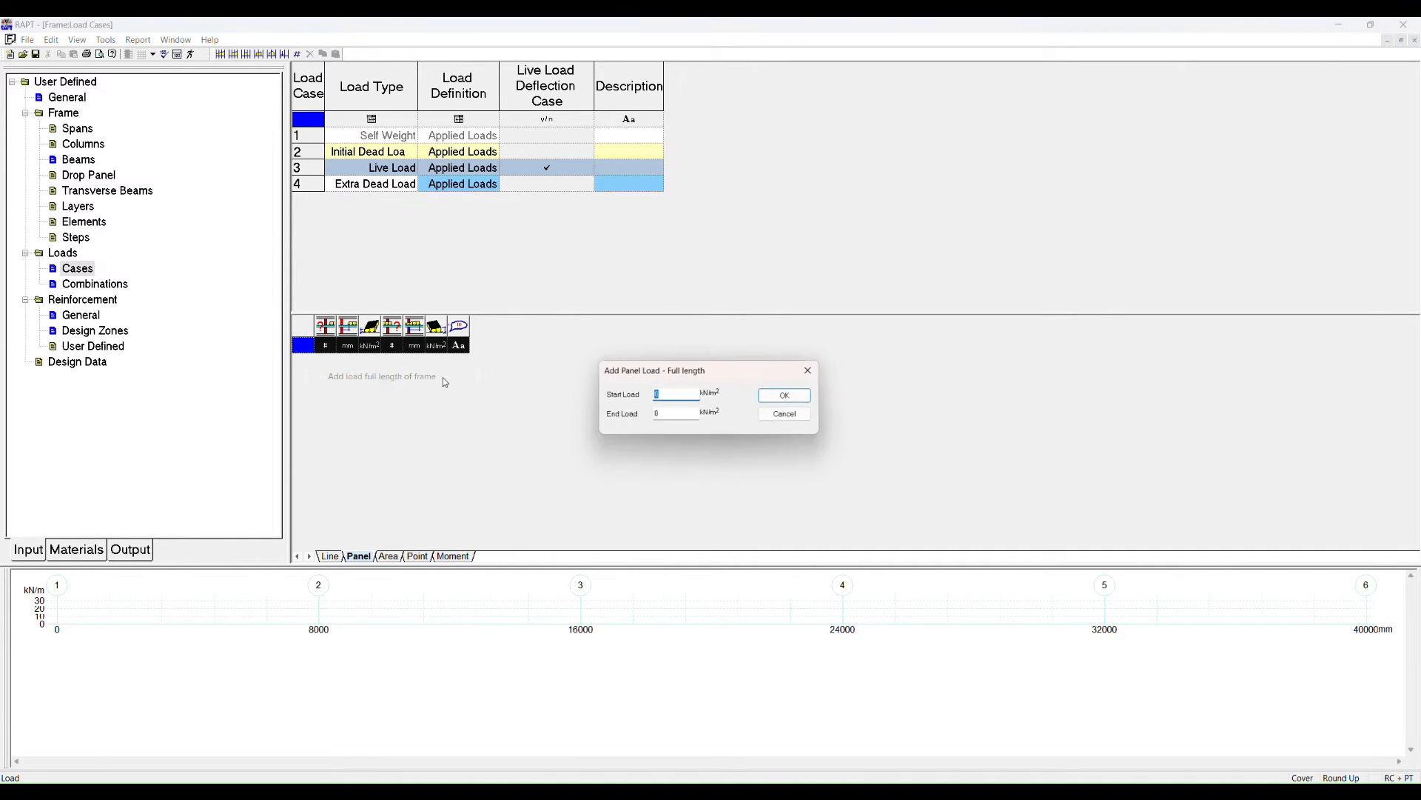
pyautogui.press('Tab')
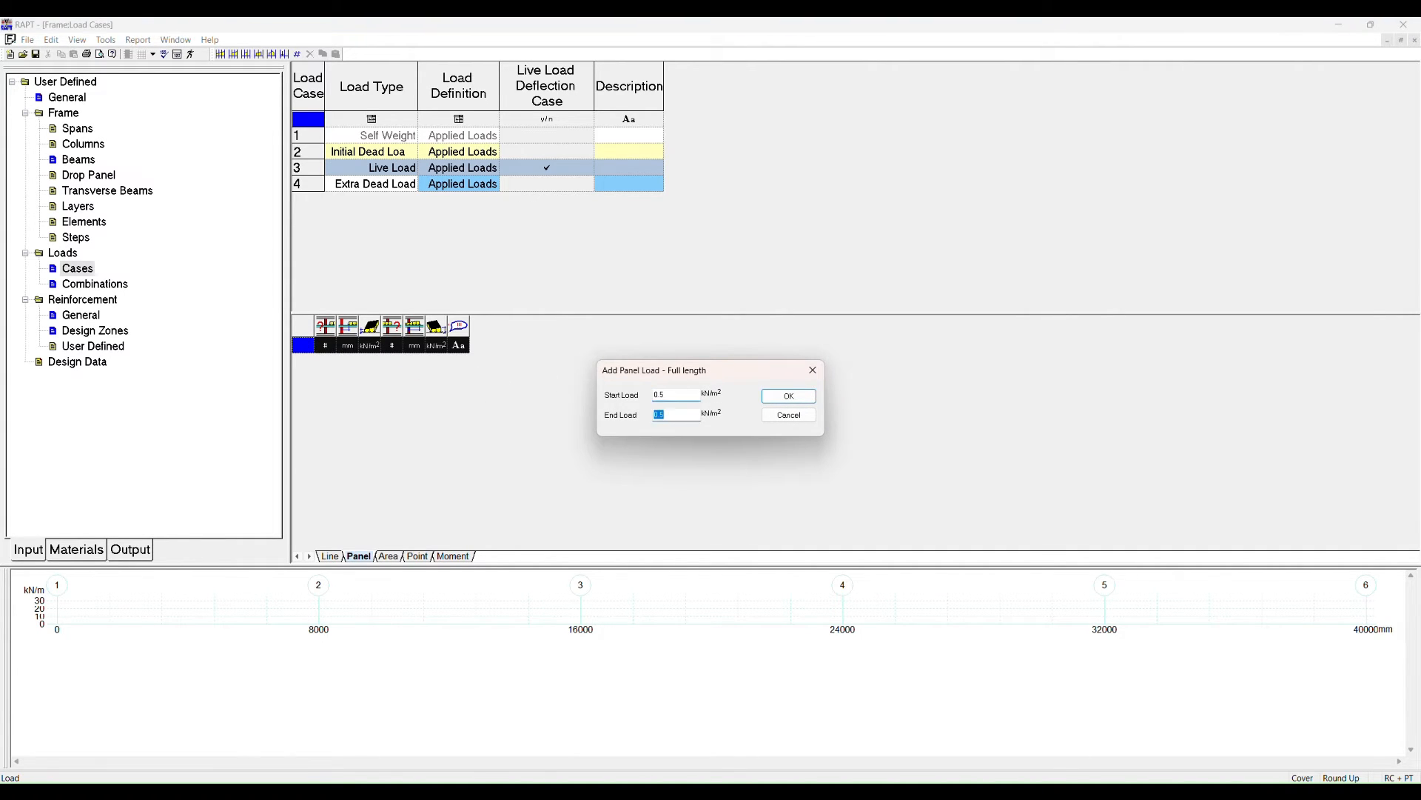
pyautogui.hotkey('shift', 'Tab')
pyautogui.write('2')
pyautogui.press('Tab')
pyautogui.write('2')
pyautogui.press('Tab')
pyautogui.press('Return')
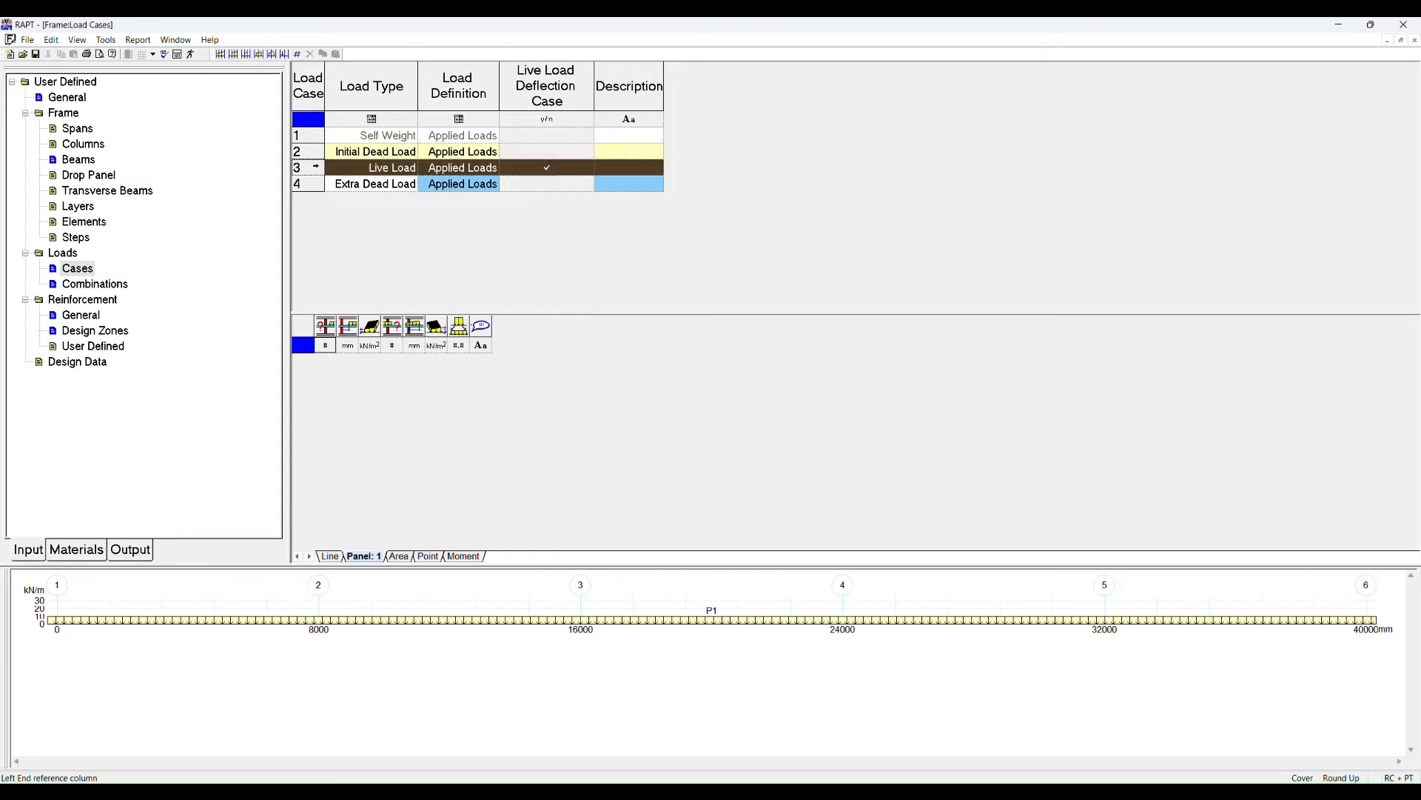
# Add a panel load of 3 kN/m² over the full length of the frame to the Live Load case.
pyautogui.rightClick(302, 346)
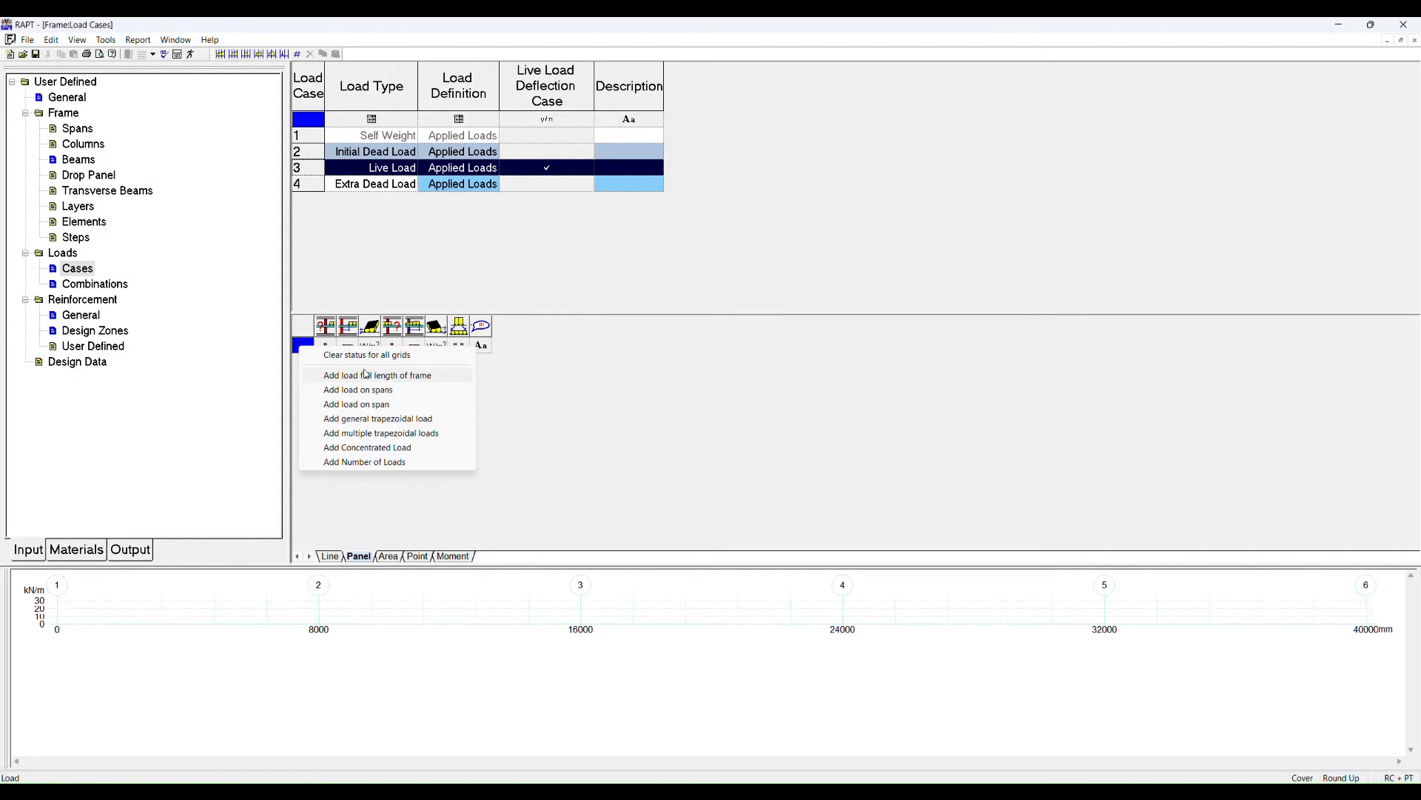
pyautogui.click(343, 379)
pyautogui.write('3')
pyautogui.press('Tab')
pyautogui.write('3')
pyautogui.press('Return')
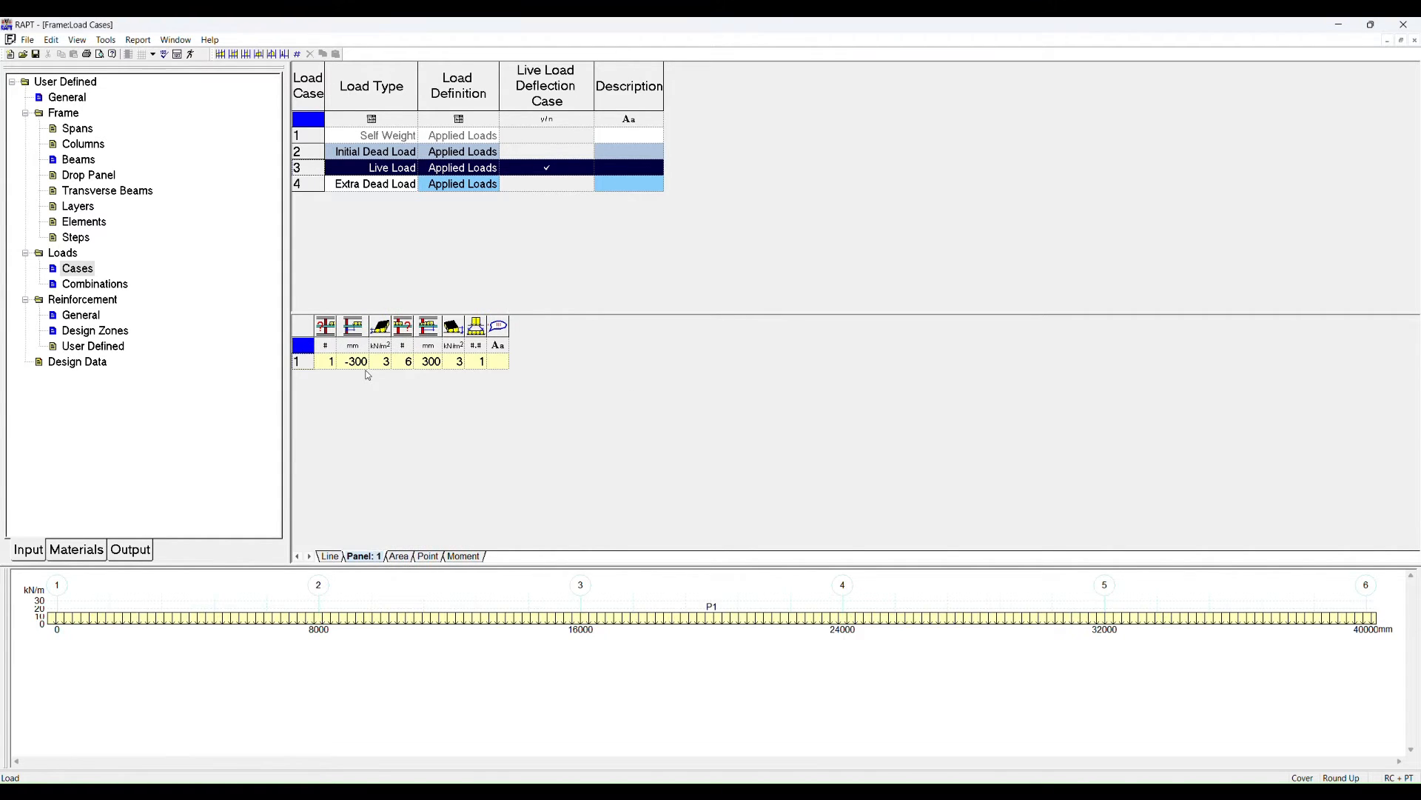
# Add a panel load of 0.5 kN/m² over the full length of the frame to the Extra Dead Load case.
pyautogui.click(311, 173)
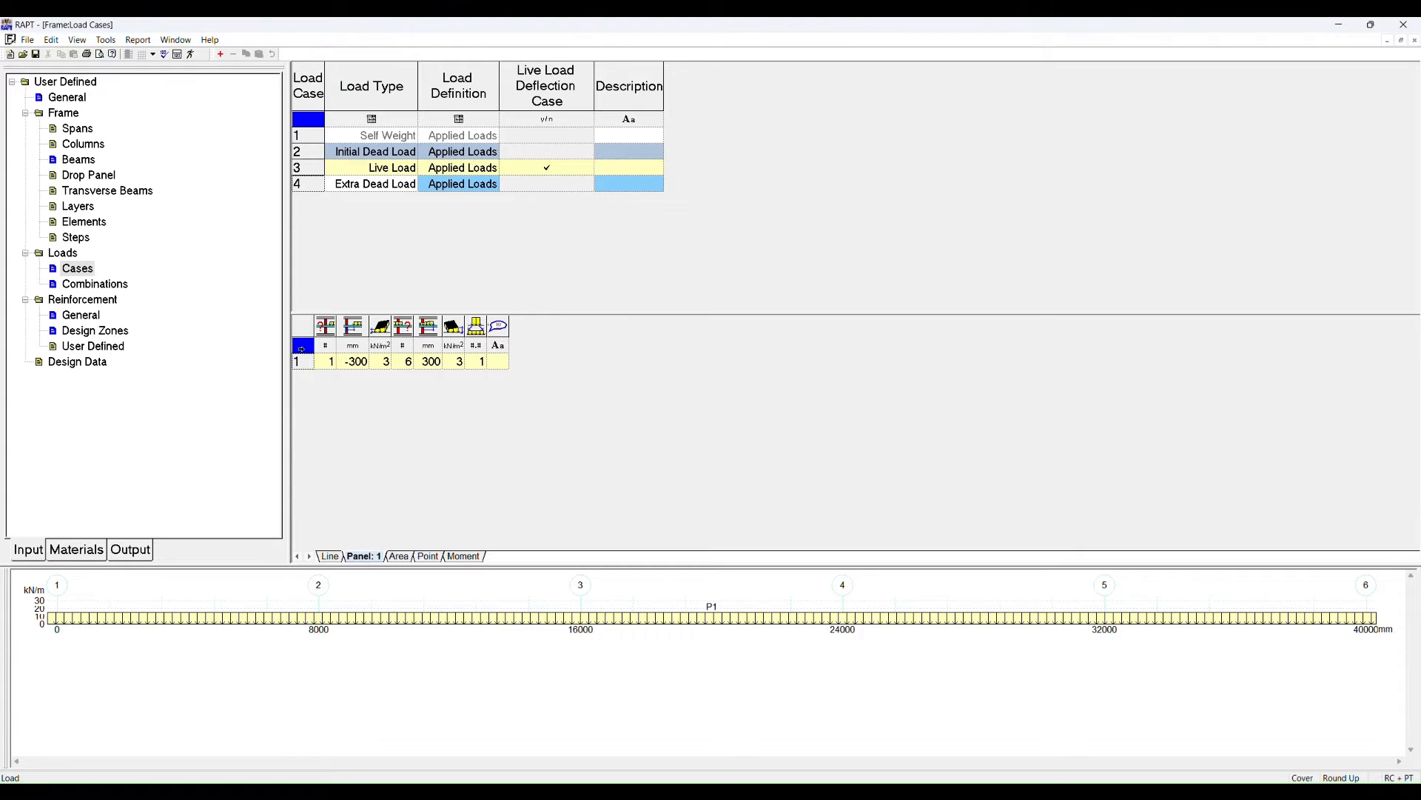
pyautogui.click(314, 171)
pyautogui.click(311, 184)
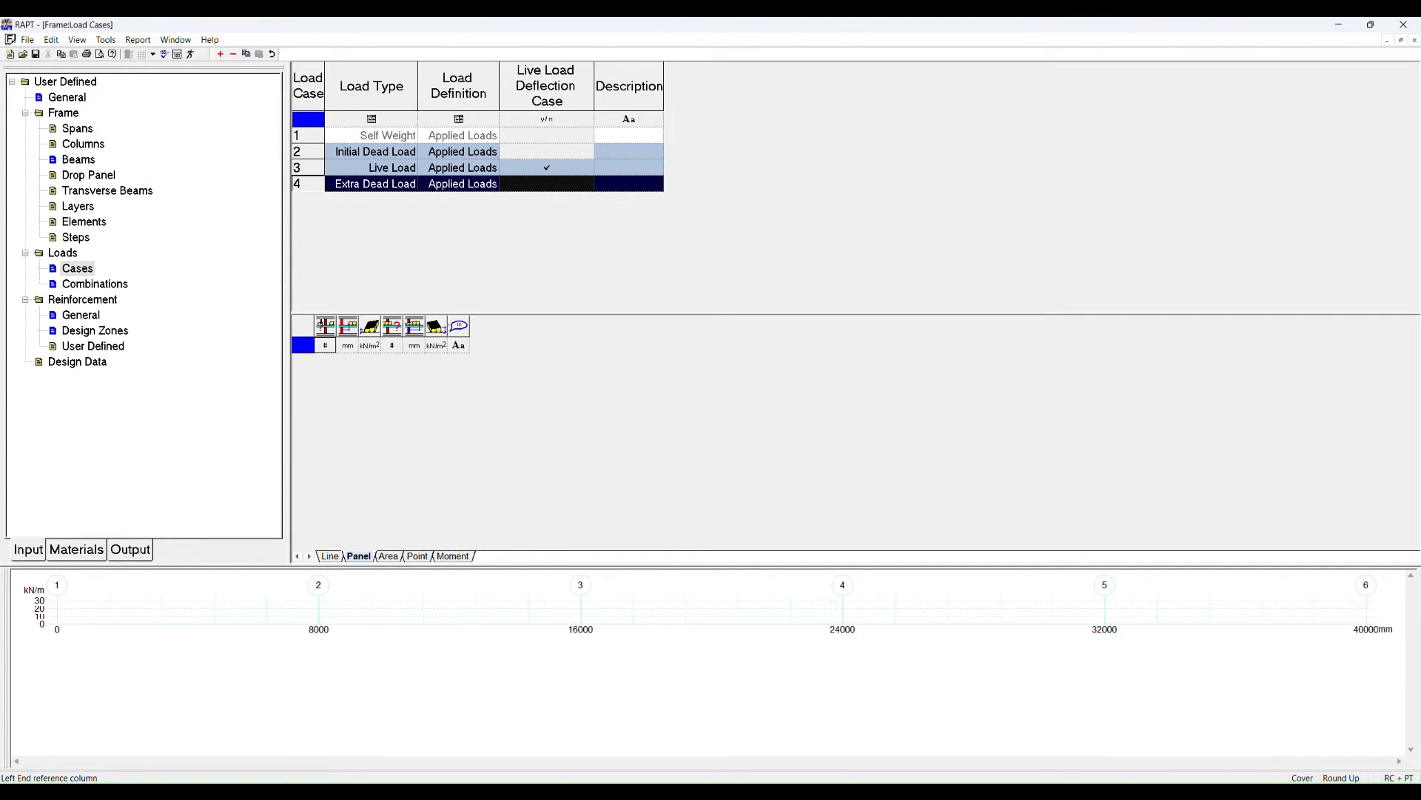
pyautogui.rightClick(311, 349)
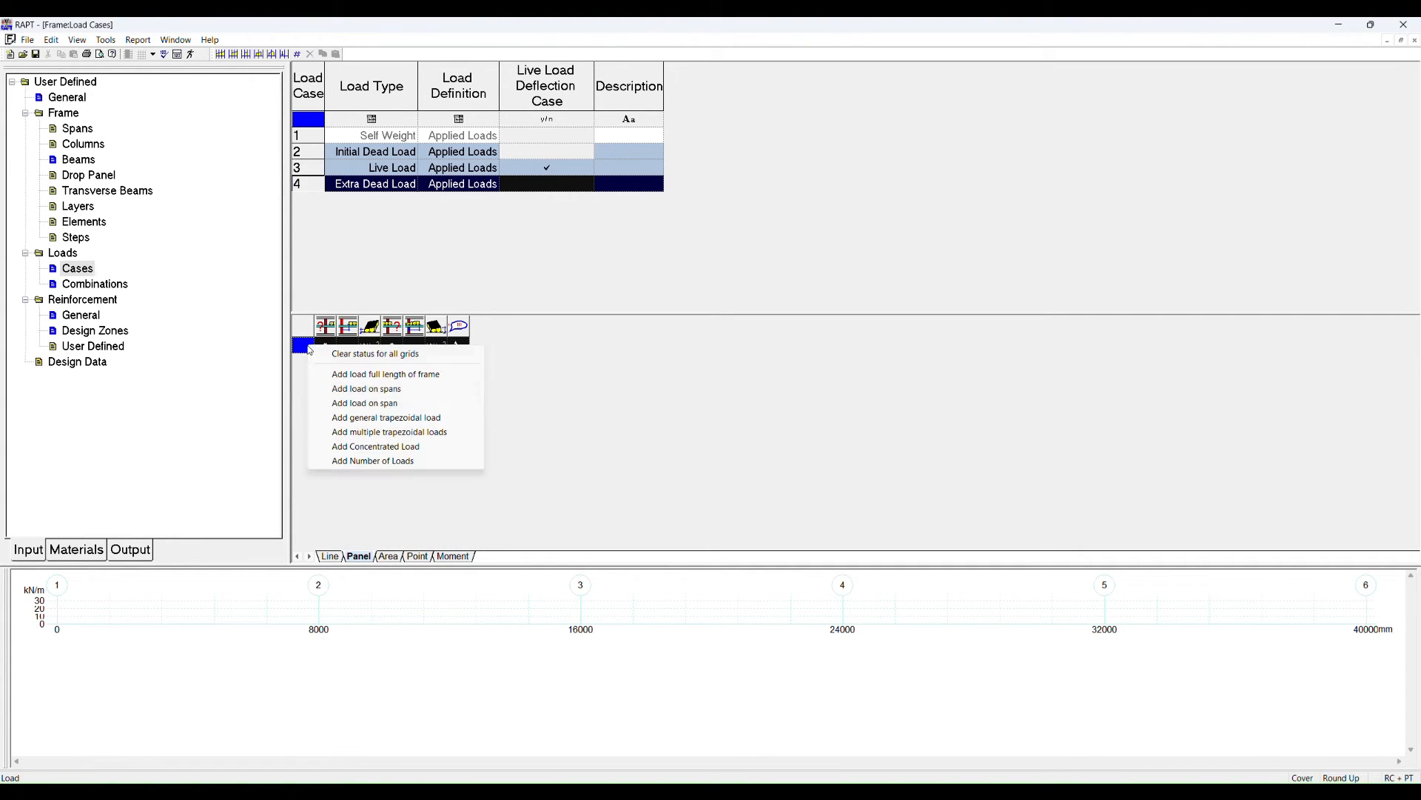
pyautogui.click(379, 375)
pyautogui.write('0.5')
pyautogui.press('Tab')
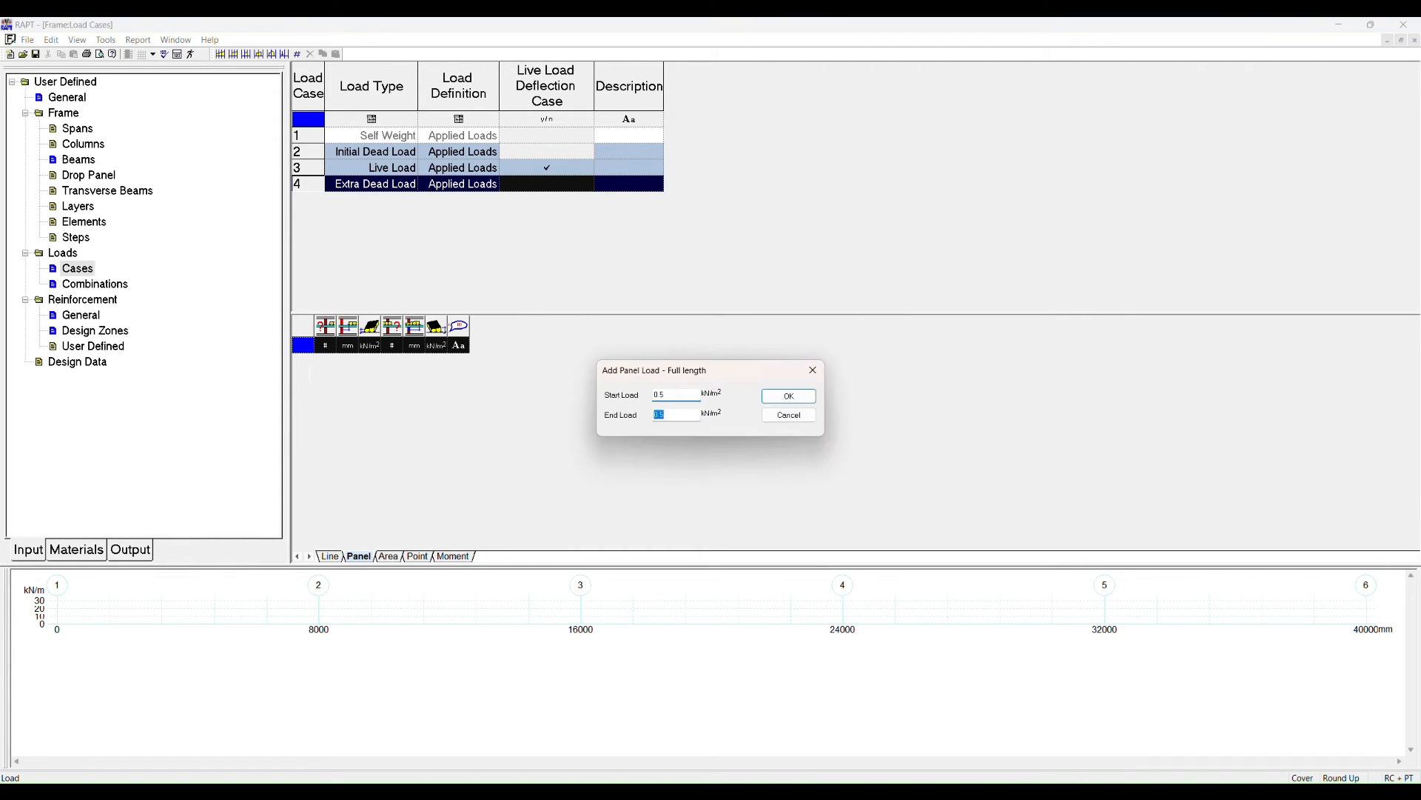
pyautogui.write('0.5')
pyautogui.press('Return')
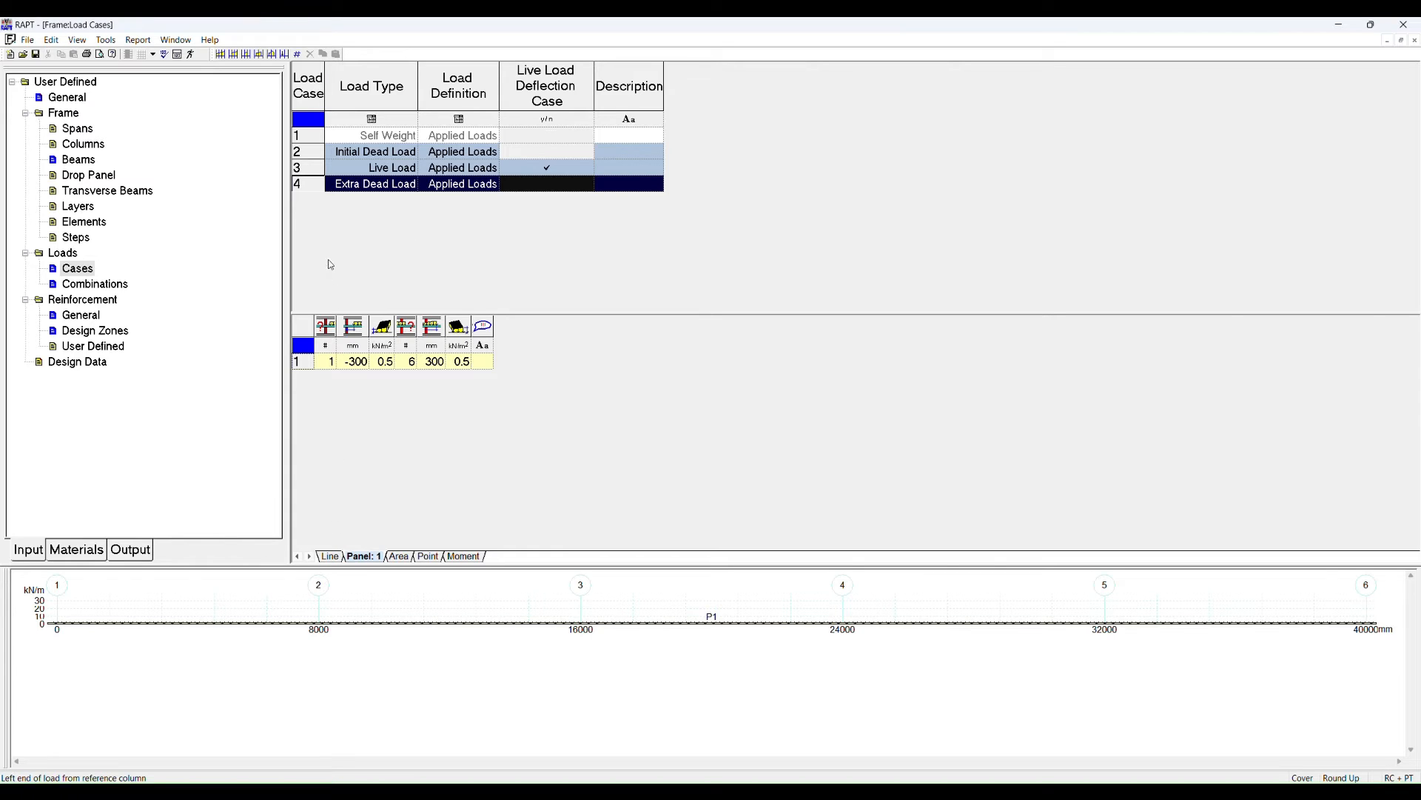
# Examine the load combination factors for the ultimate, short-term, permanent and characteristic service conditions.
pyautogui.click(103, 287)
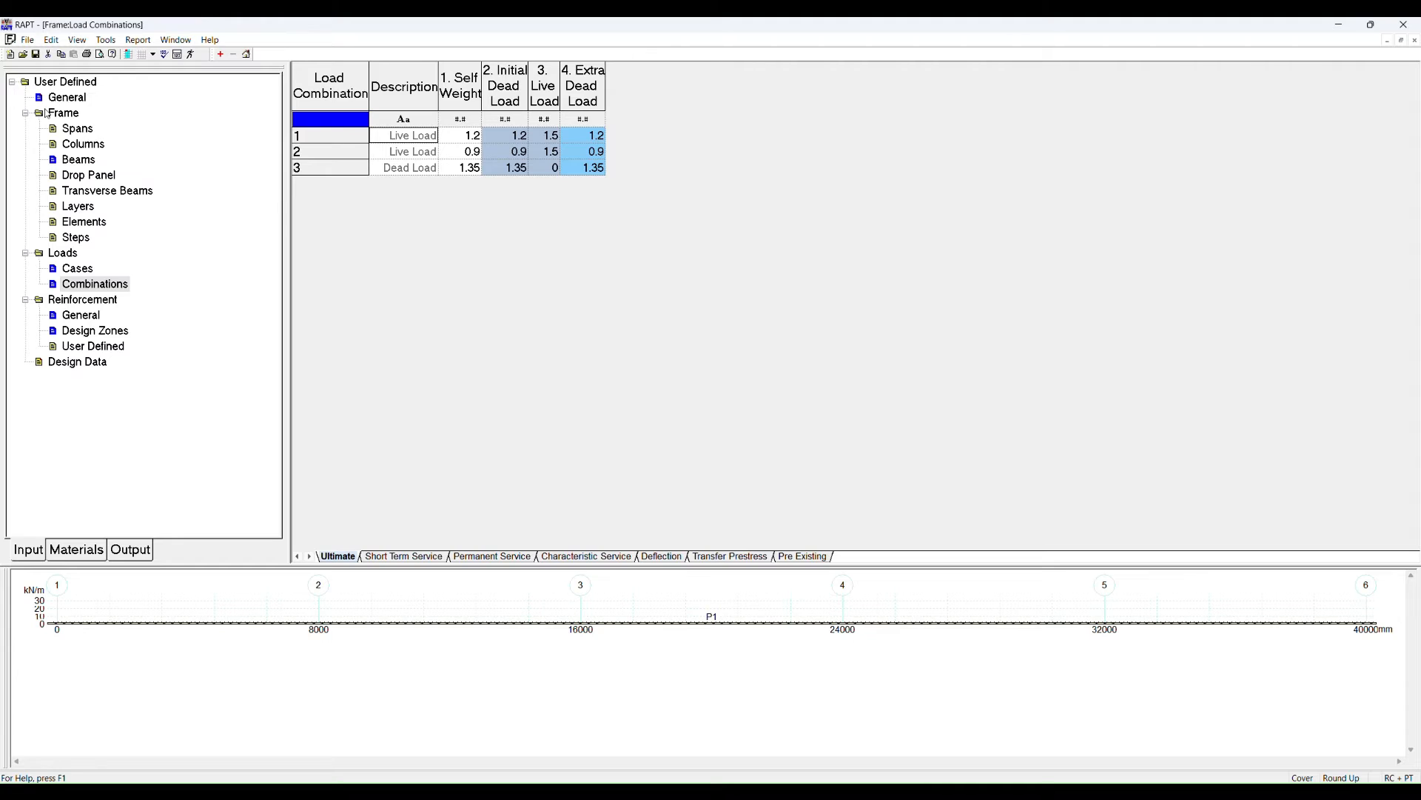
pyautogui.click(416, 561)
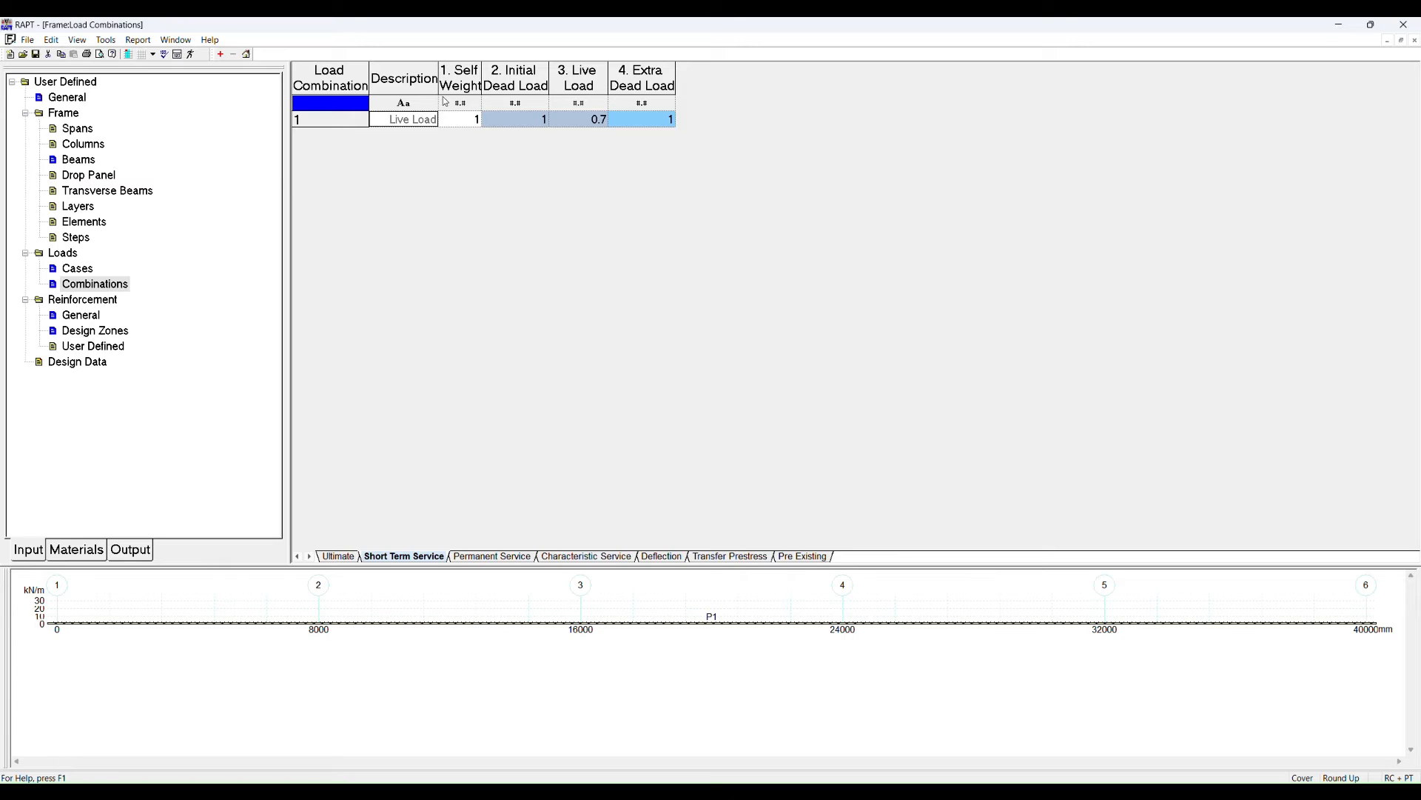
pyautogui.click(524, 557)
pyautogui.click(574, 560)
pyautogui.click(528, 561)
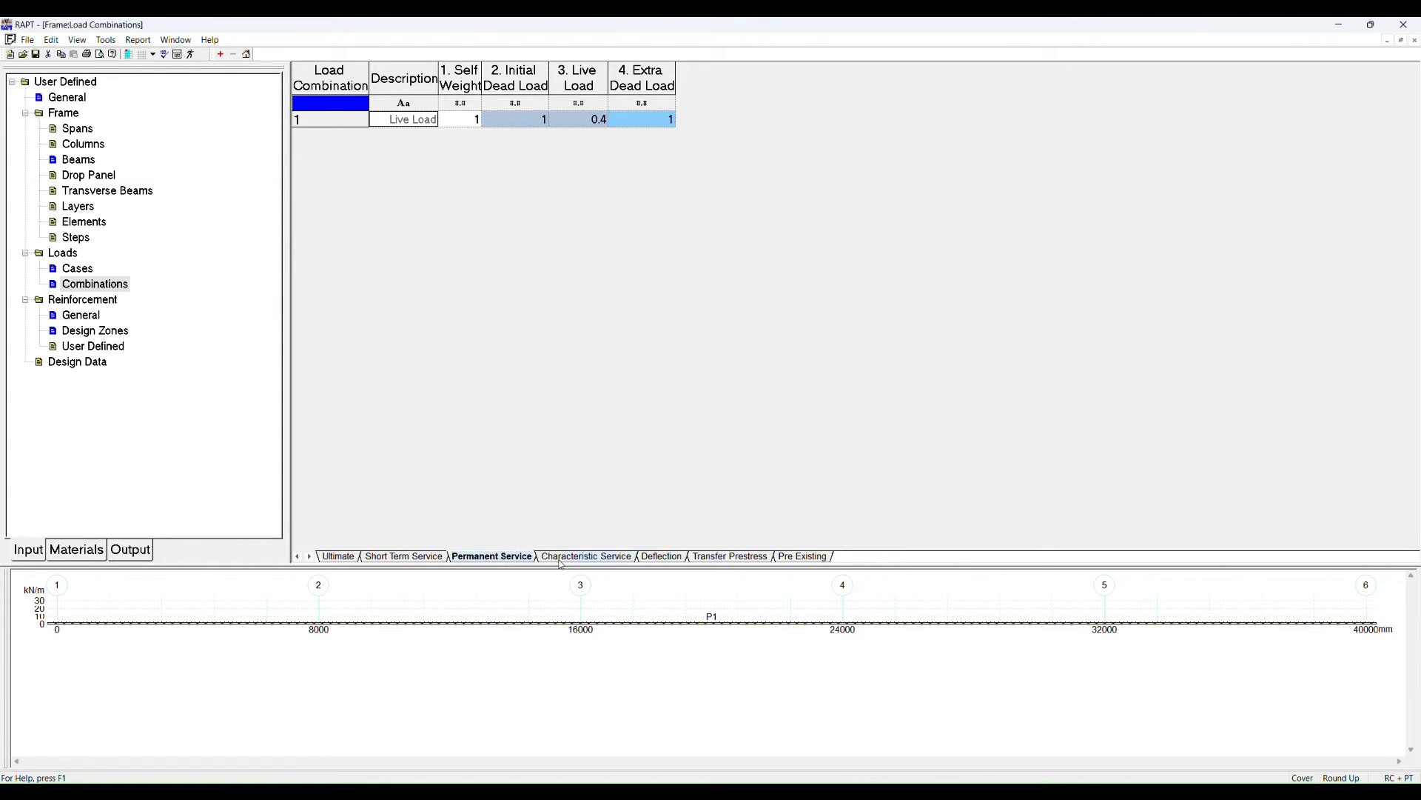
pyautogui.click(572, 561)
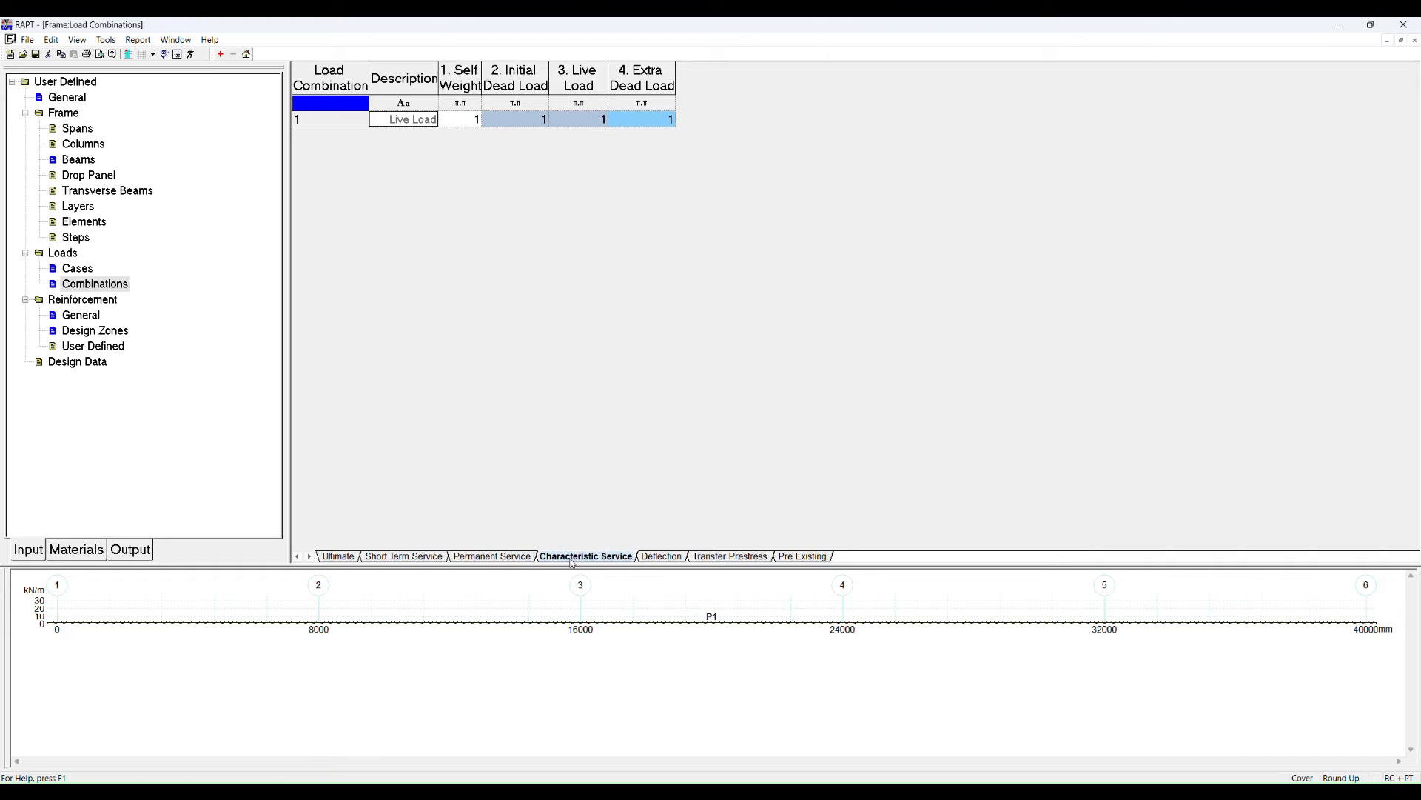
# Examine the short-term, permanent and initial deflection combinations, including the live load factor of the initial combination.
pyautogui.click(665, 557)
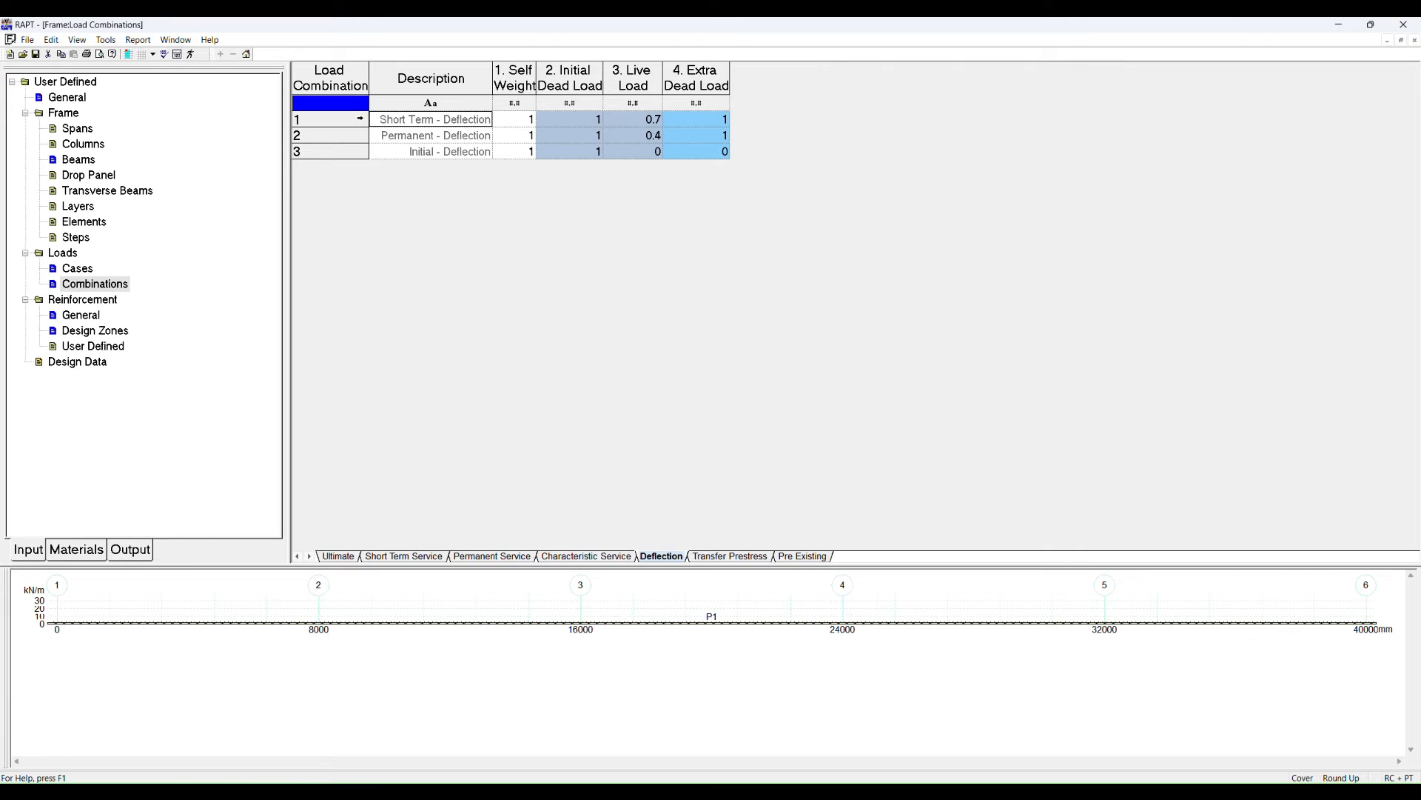
pyautogui.click(359, 118)
pyautogui.click(354, 135)
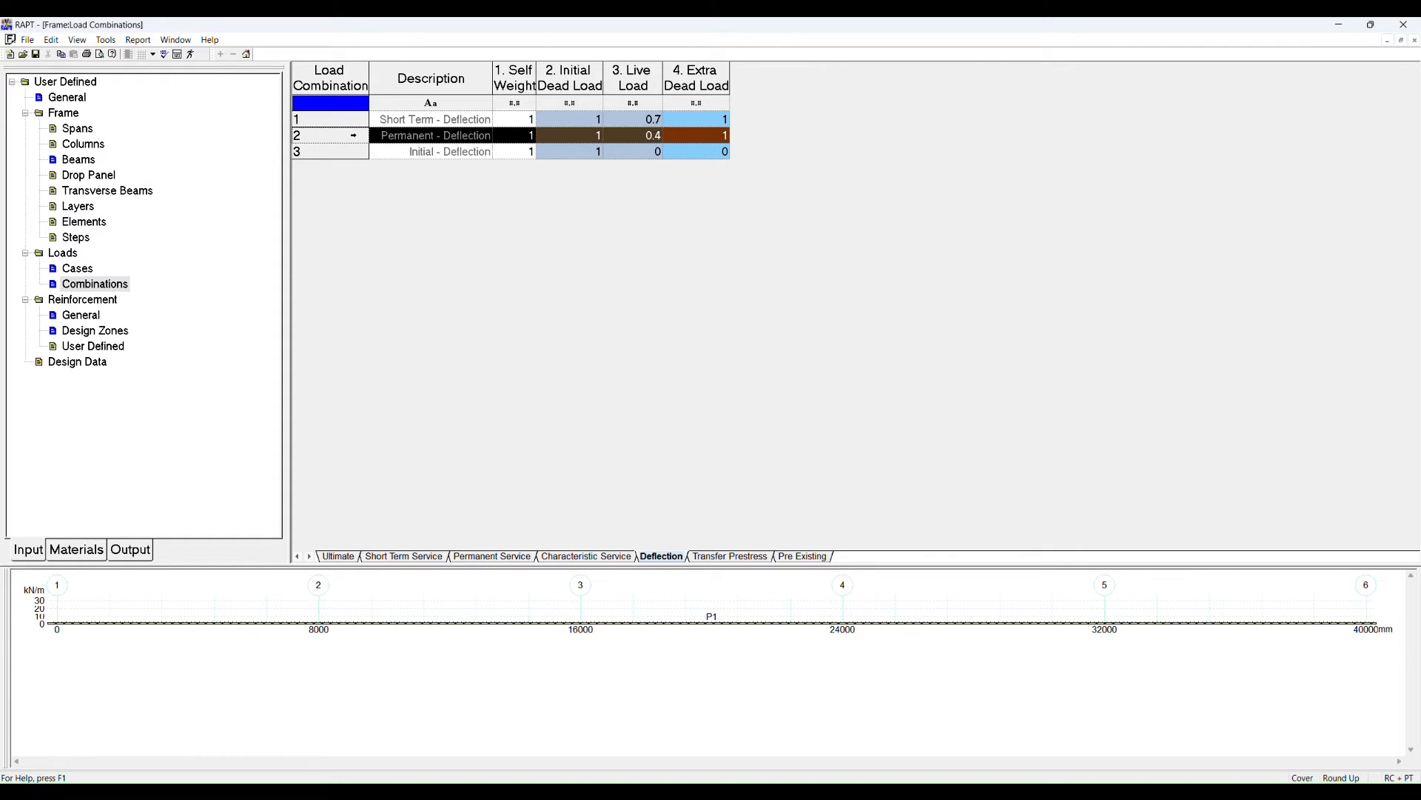
pyautogui.click(359, 154)
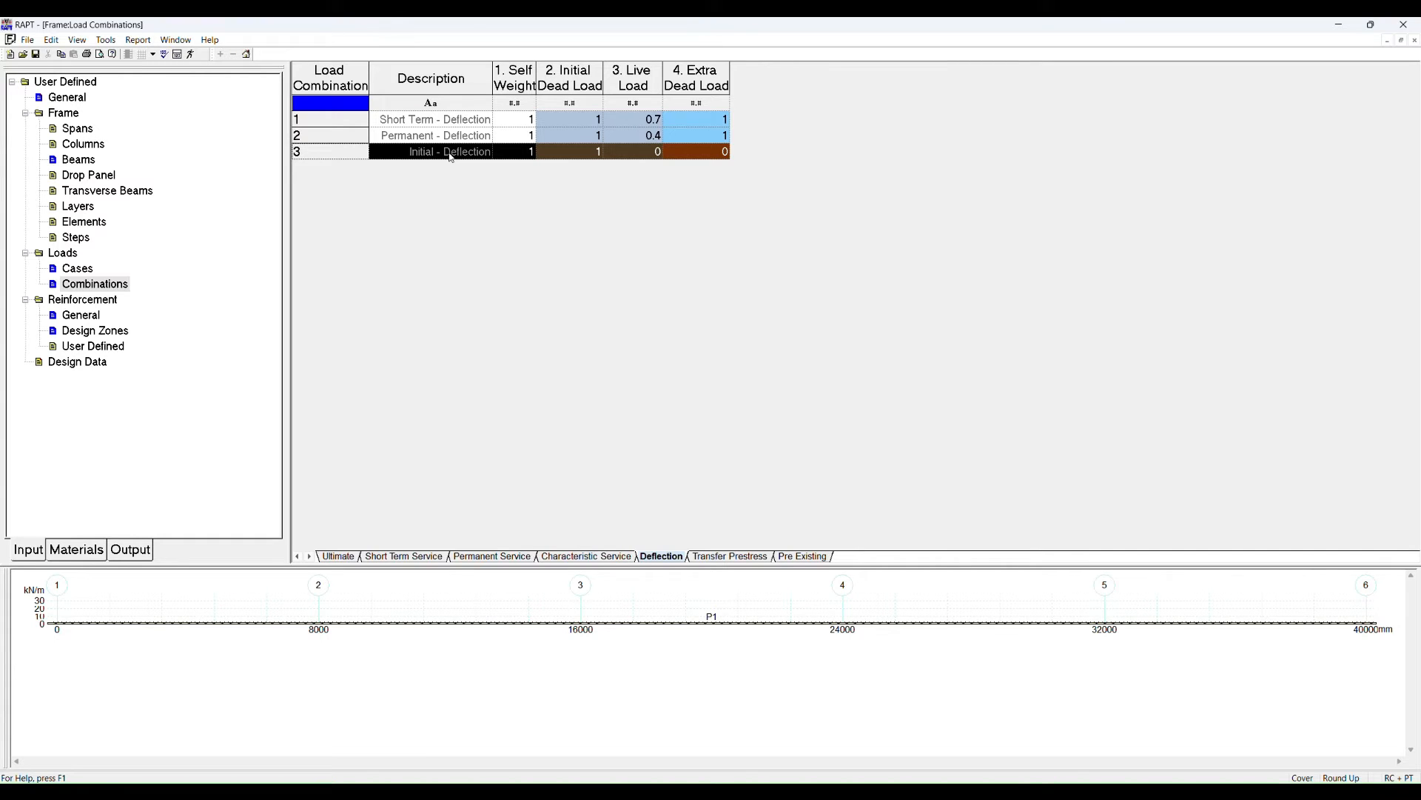
pyautogui.keyDown('ctrl'); pyautogui.click(359, 119); pyautogui.keyUp('ctrl')
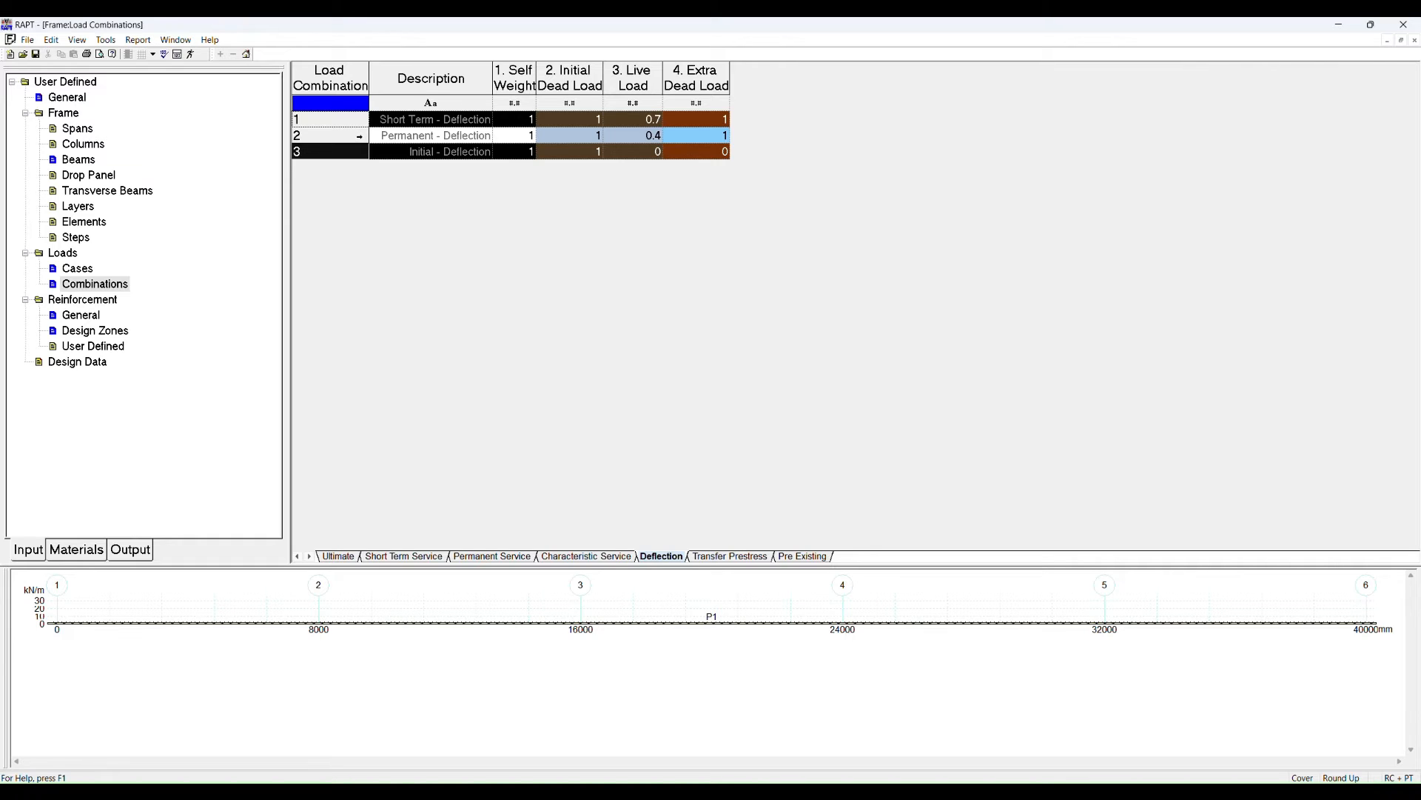
pyautogui.click(359, 136)
pyautogui.click(641, 156)
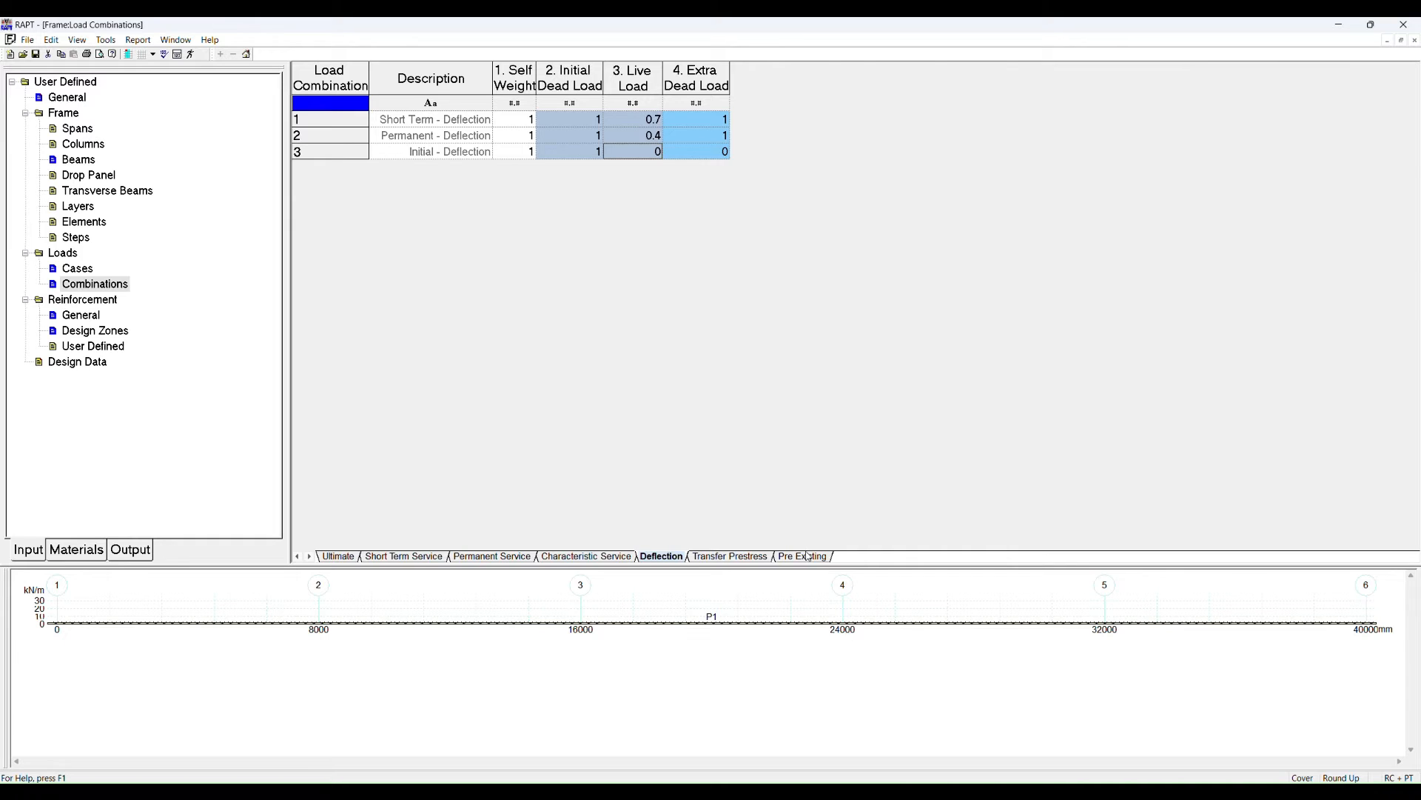
# Look through the general reinforcement settings, the reinforcement design zones and the user-defined reinforcement data.
pyautogui.click(80, 317)
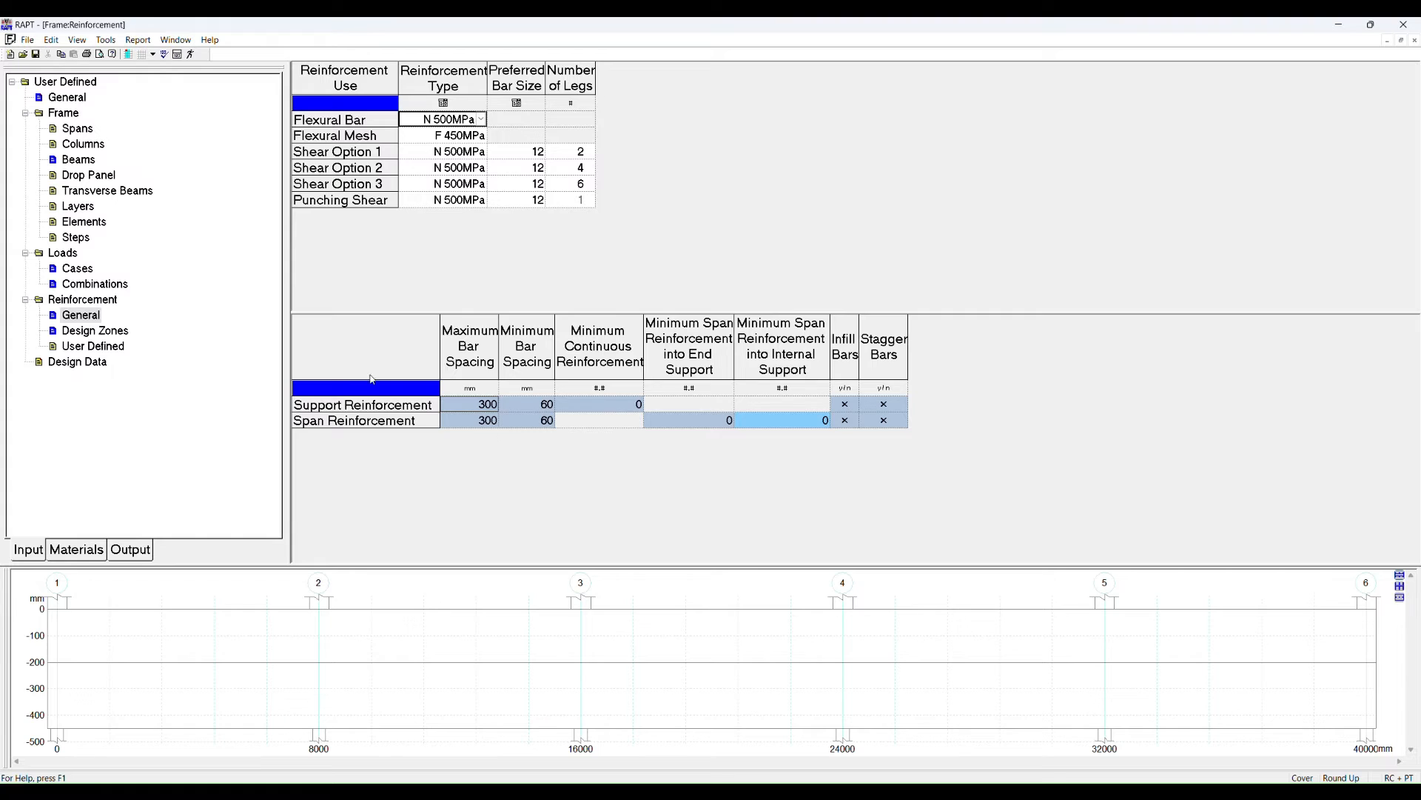
pyautogui.click(91, 335)
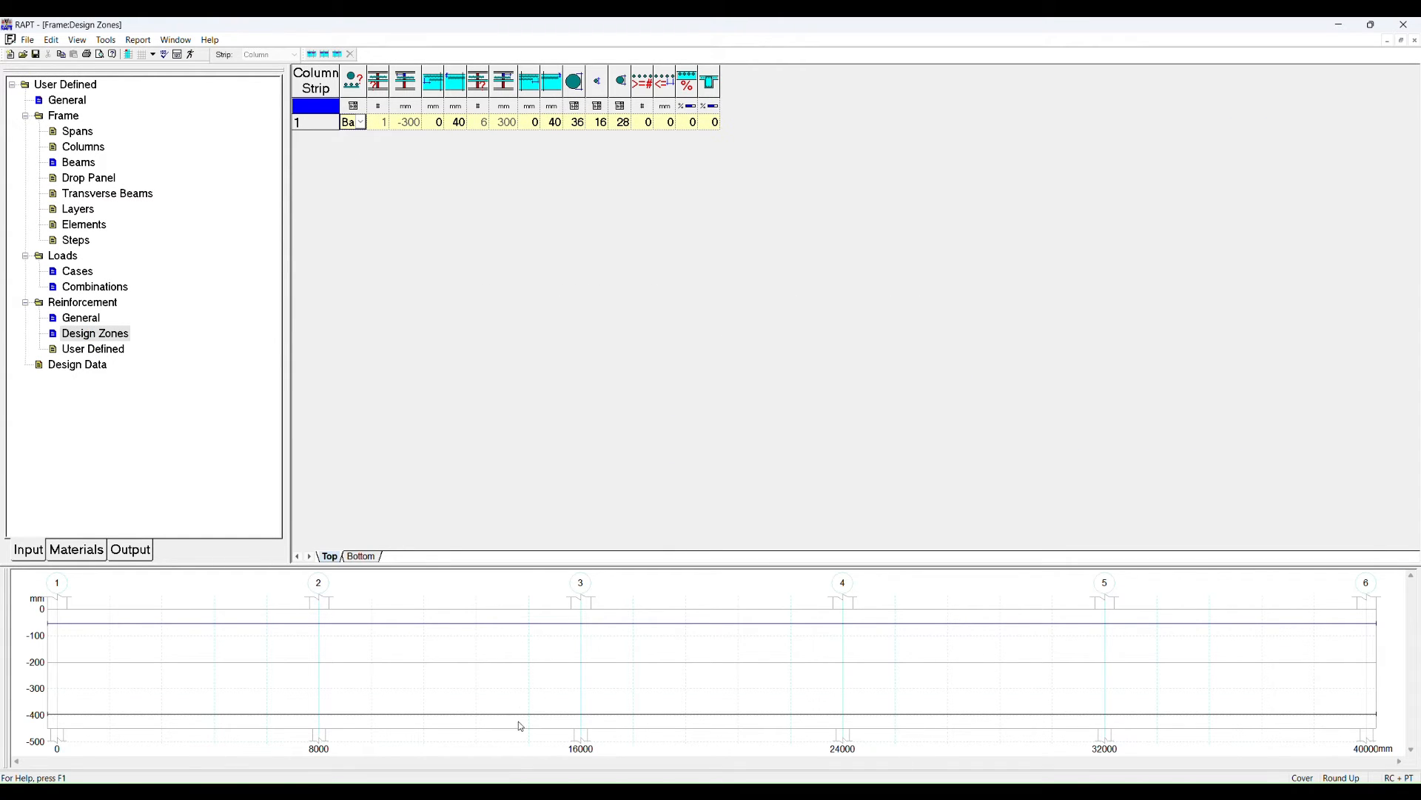
pyautogui.click(94, 350)
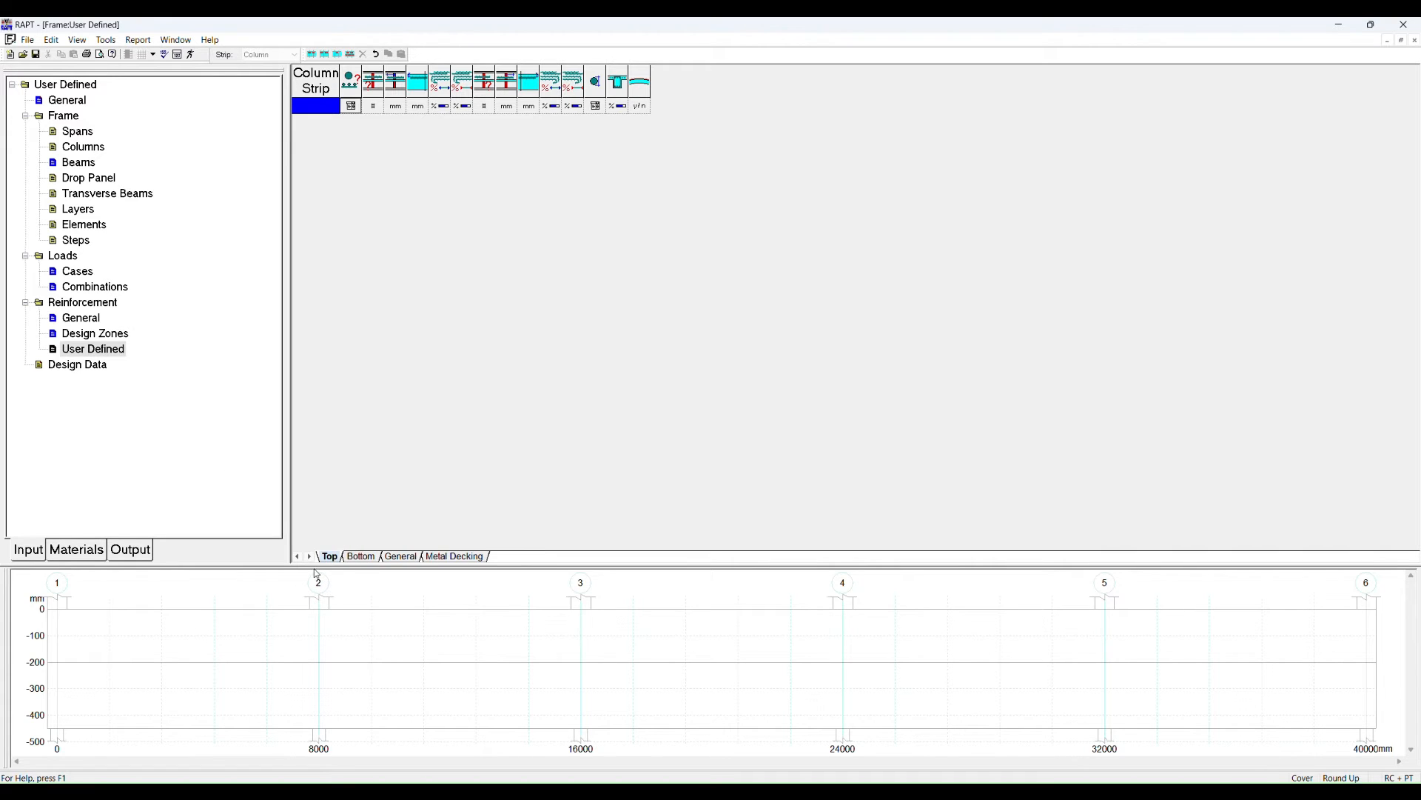
# Add a user-defined bottom bar from -300 mm at column 1 to 300 mm at column 6, with 40 mm cover at both ends.
pyautogui.click(366, 558)
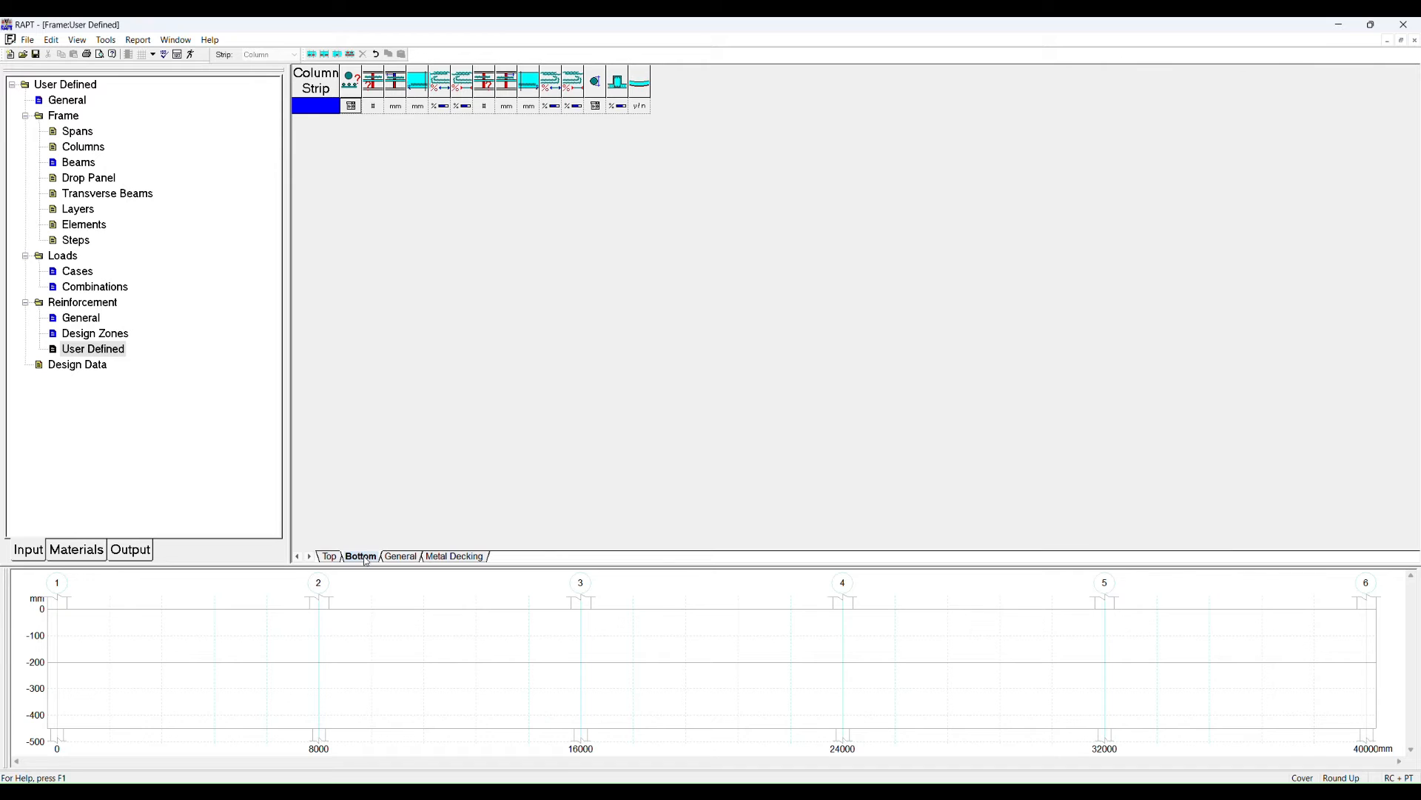
pyautogui.rightClick(324, 104)
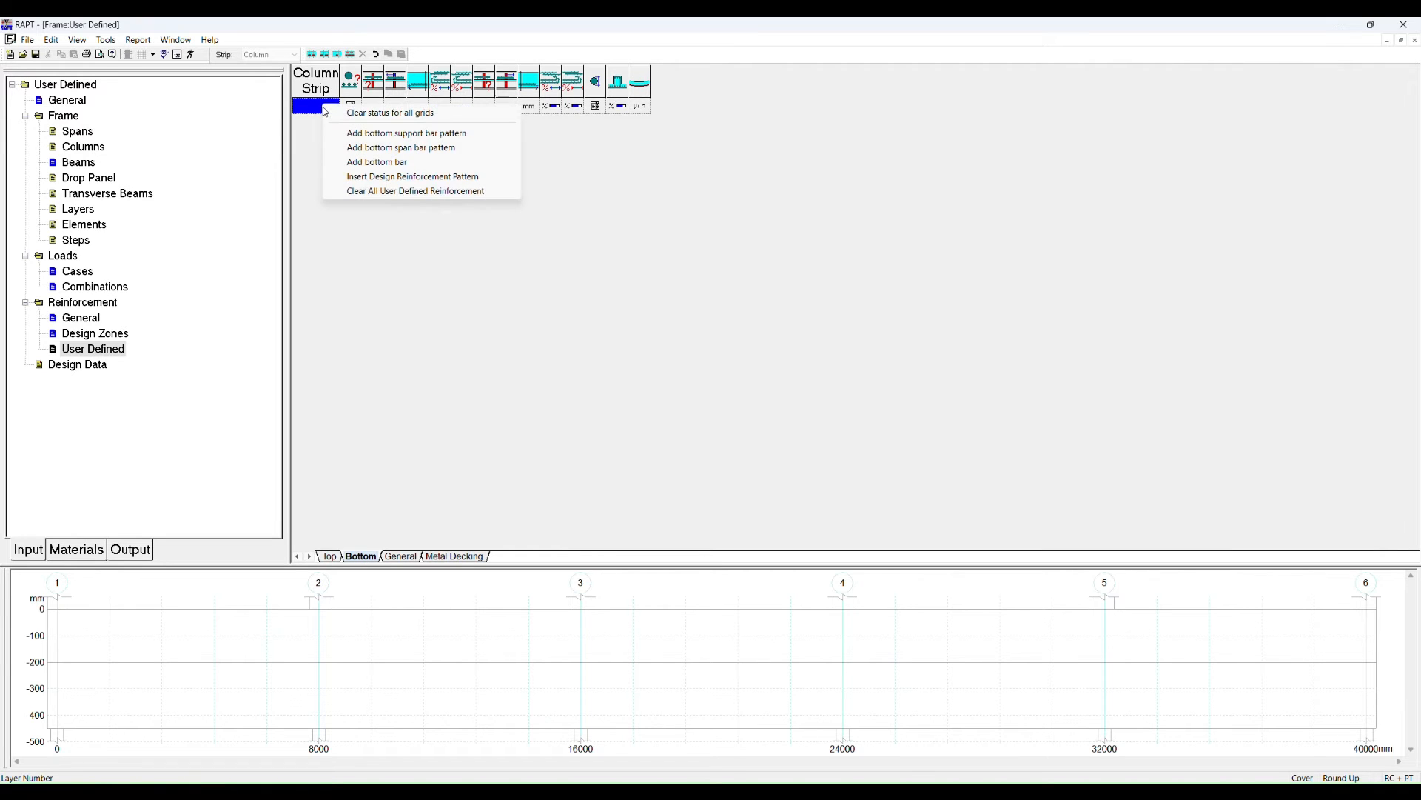
pyautogui.click(369, 162)
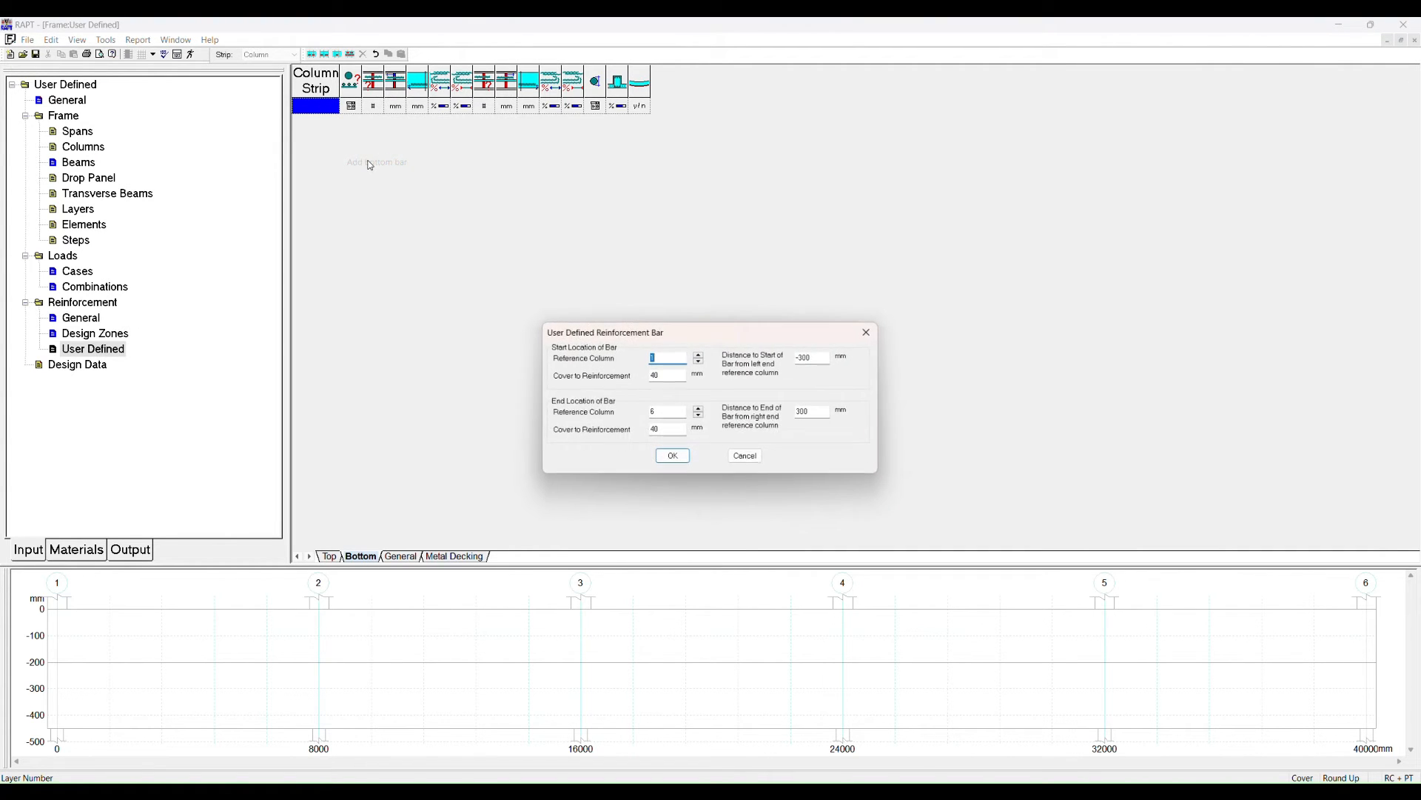
pyautogui.click(670, 454)
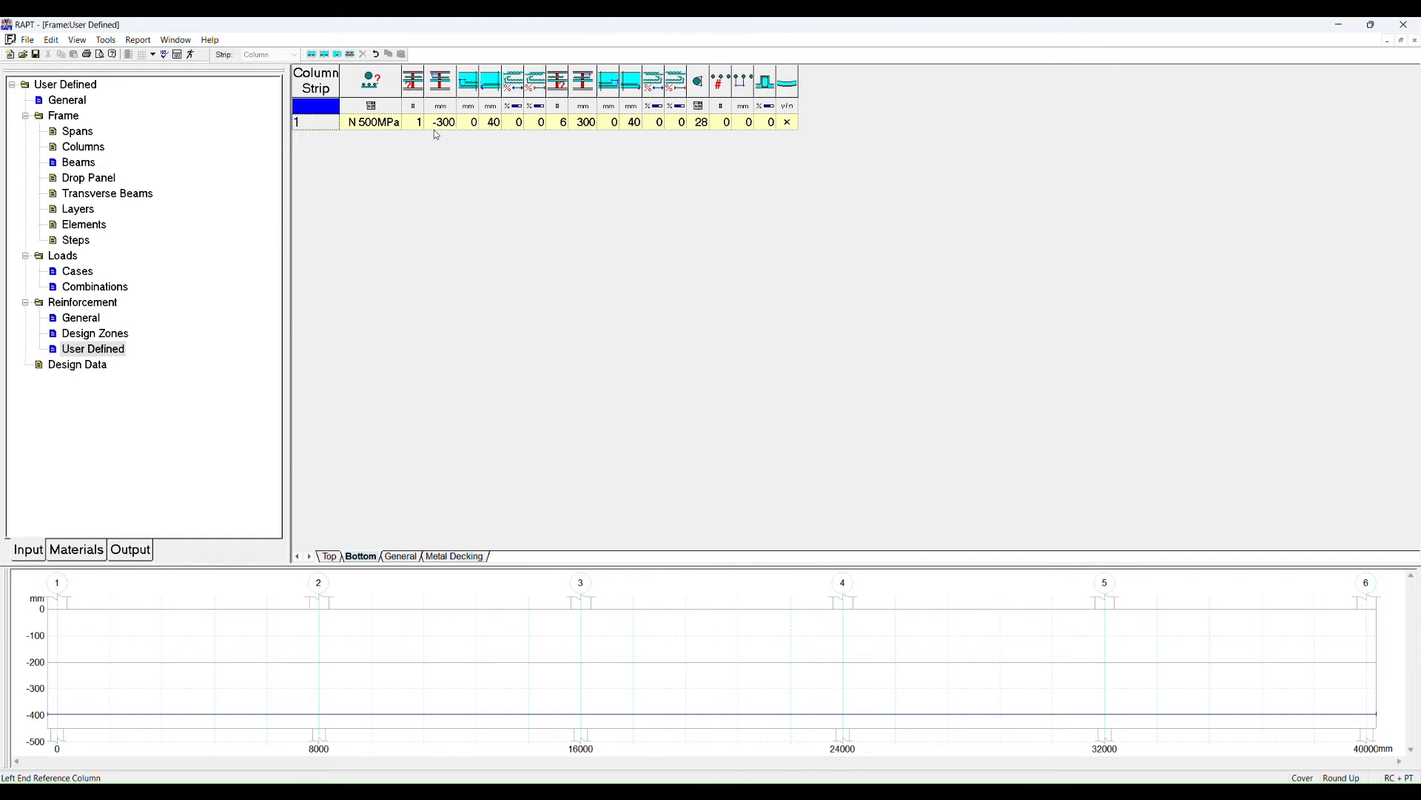
# Set the user-defined bottom reinforcement to 5 bars of 16 mm size.
pyautogui.rightClick(695, 124)
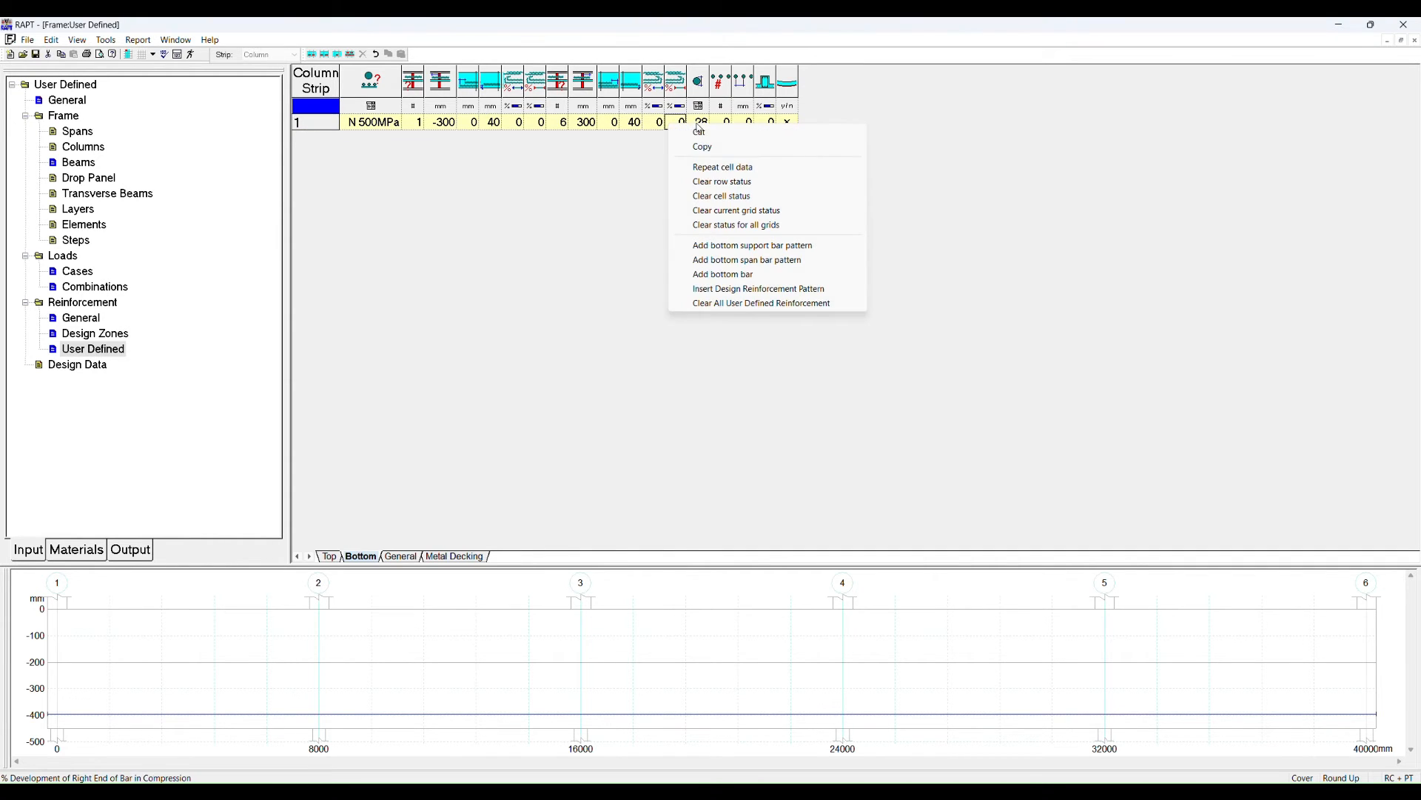
pyautogui.click(719, 125)
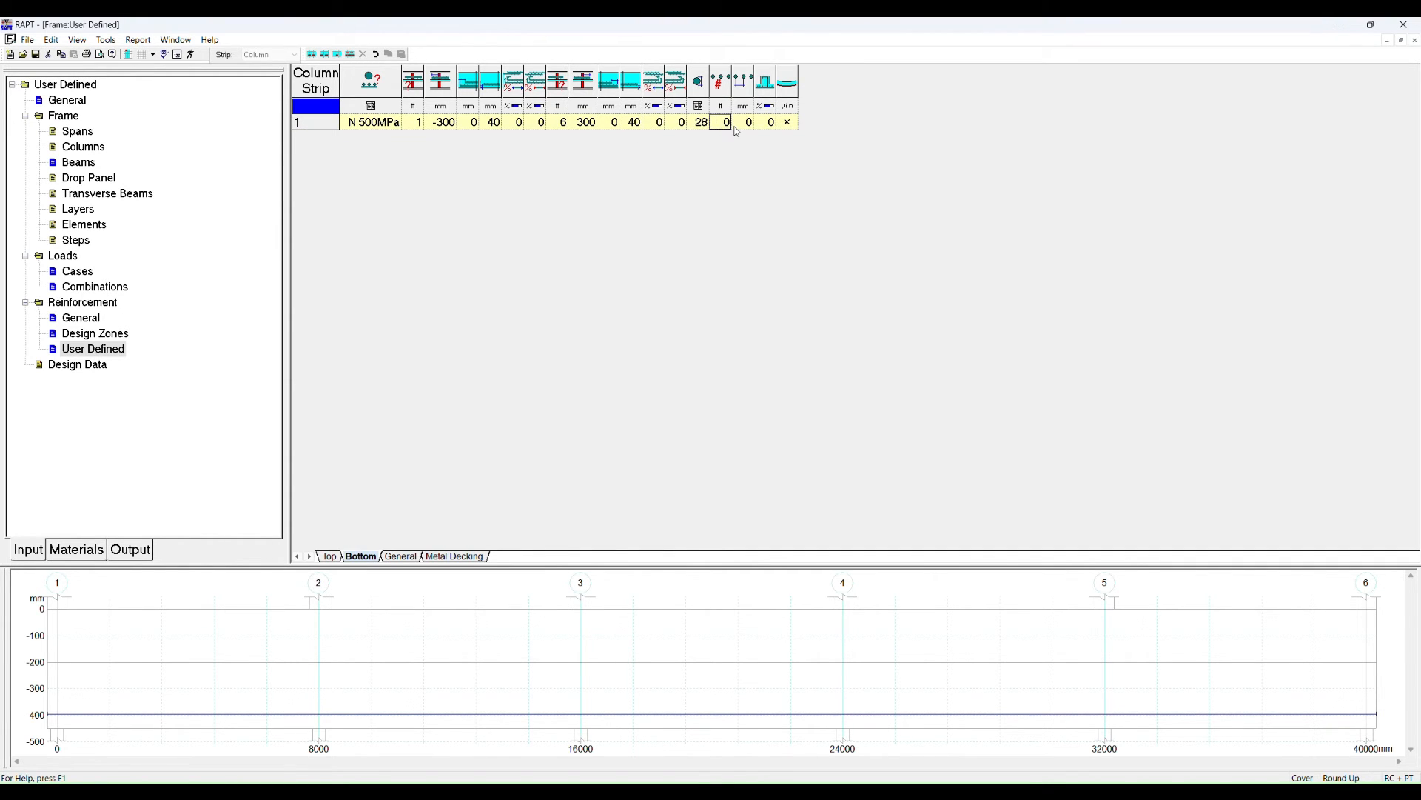
pyautogui.write('5')
pyautogui.click(707, 124)
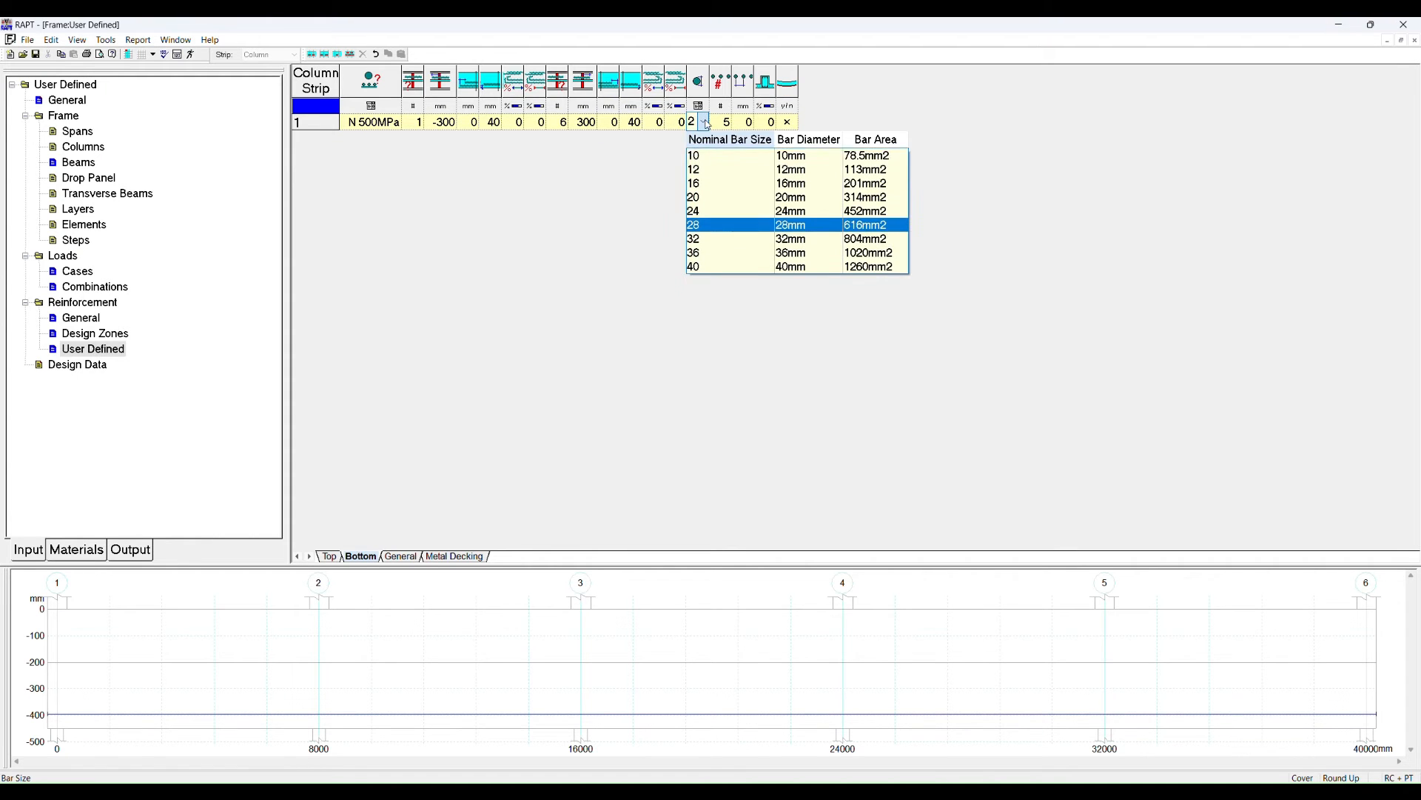
pyautogui.click(711, 176)
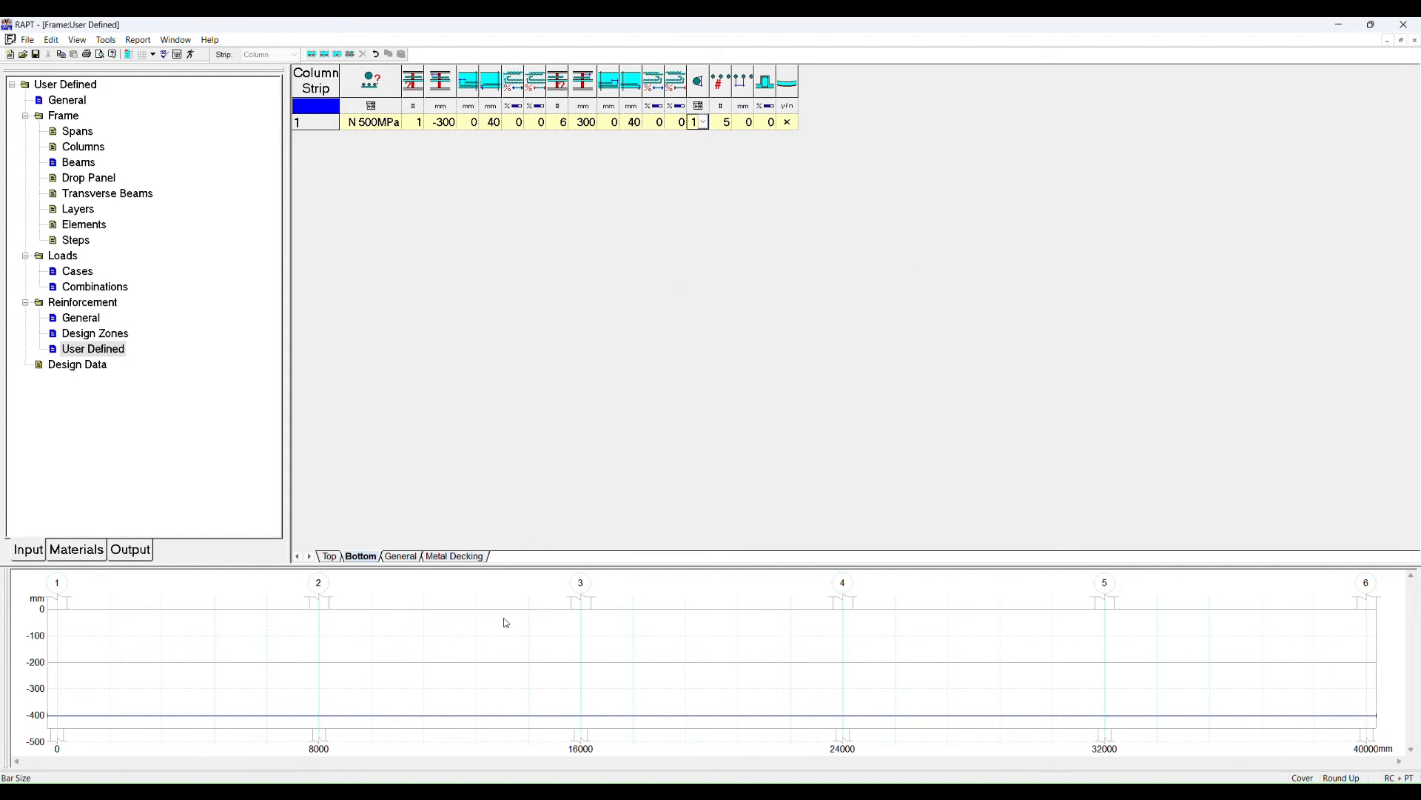
pyautogui.click(468, 638)
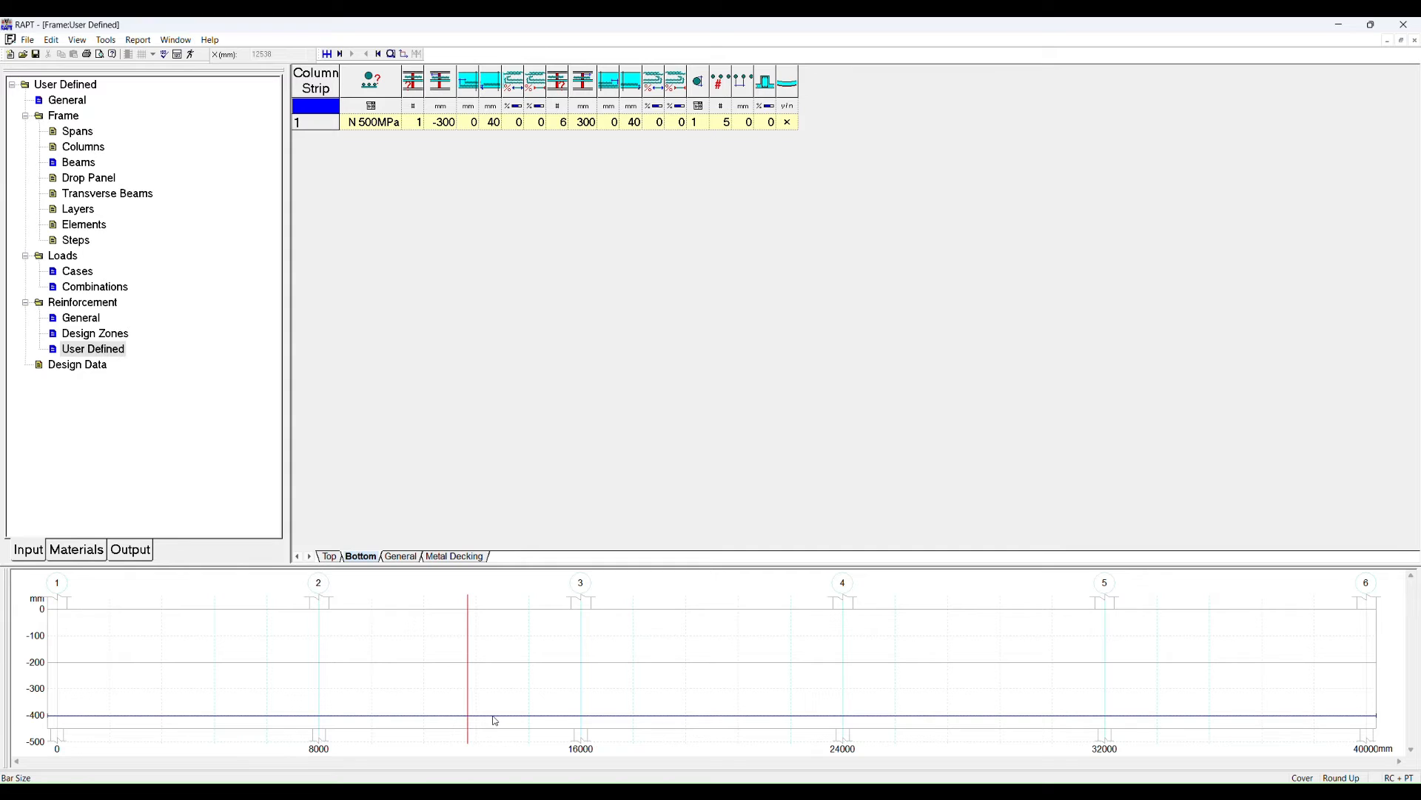
pyautogui.click(497, 716)
# Review the ultimate design data and display the ultimate flexure moment and shear diagrams for the load combinations.
pyautogui.click(77, 366)
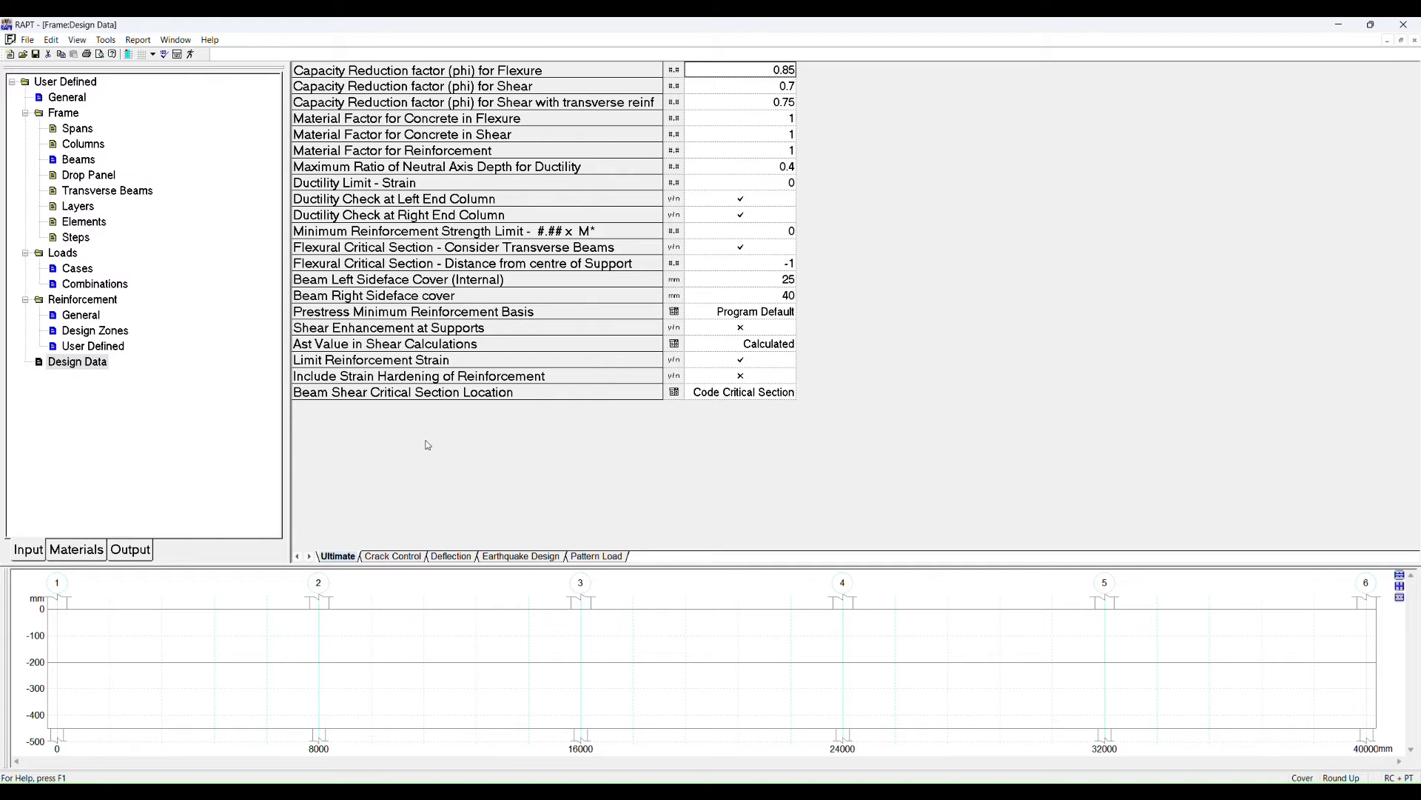
pyautogui.click(129, 550)
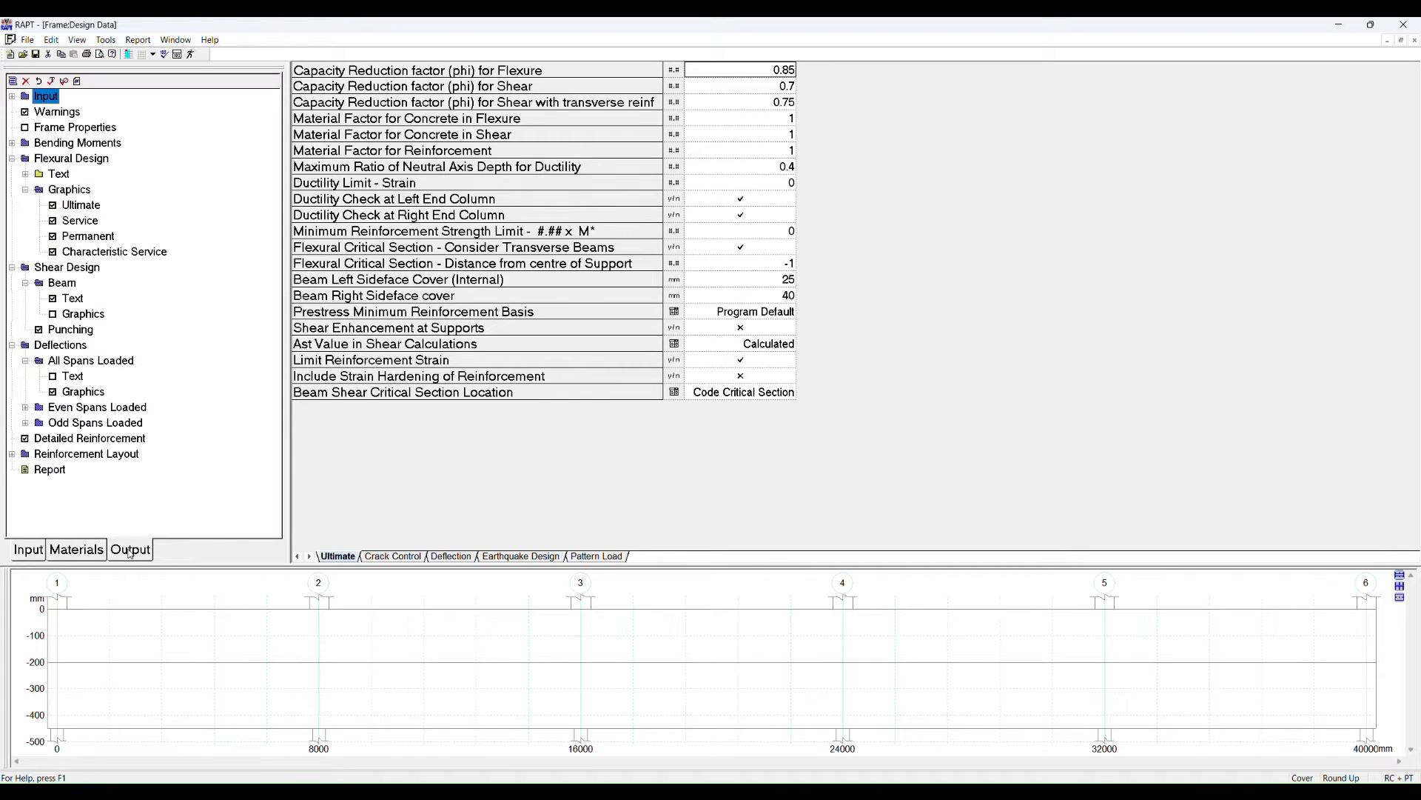
pyautogui.click(12, 143)
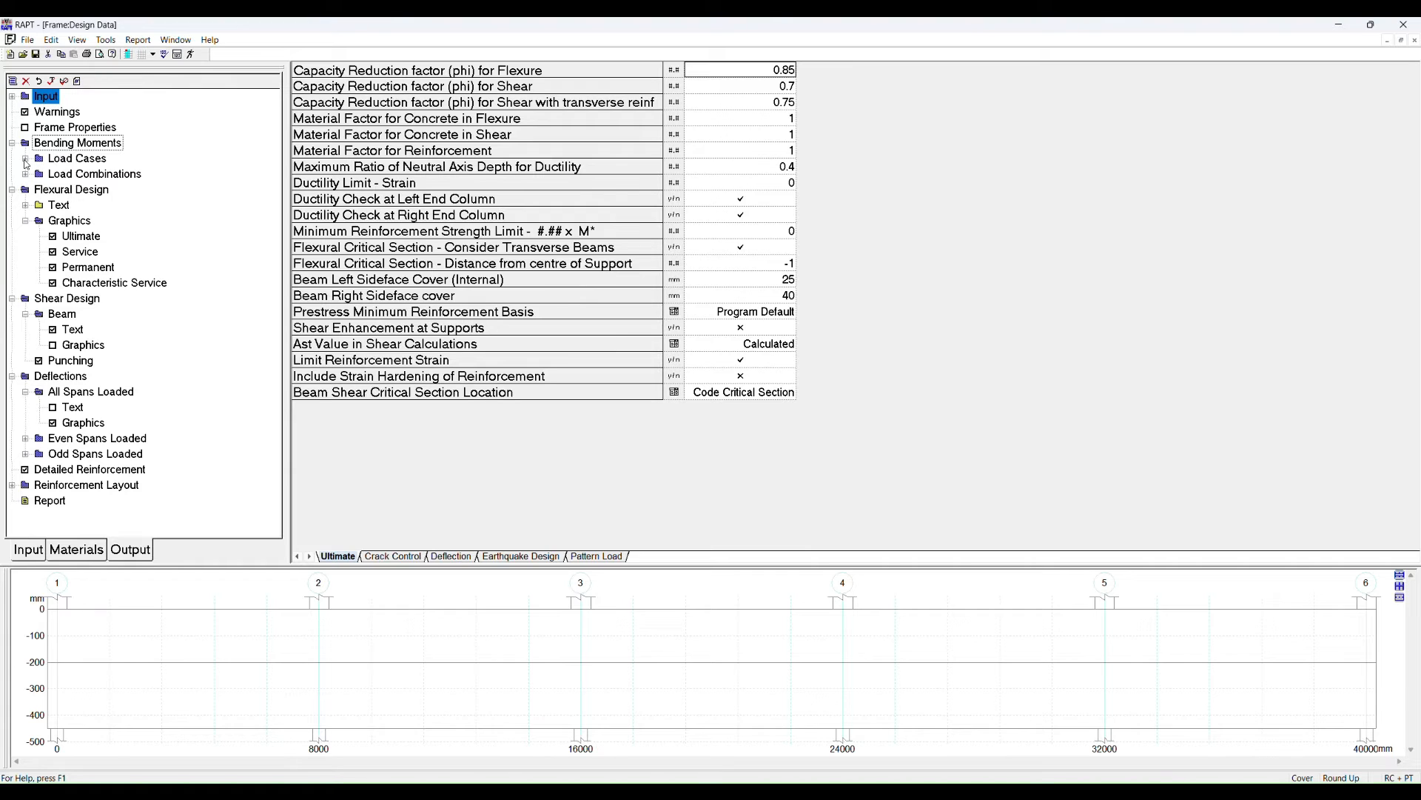
pyautogui.click(25, 175)
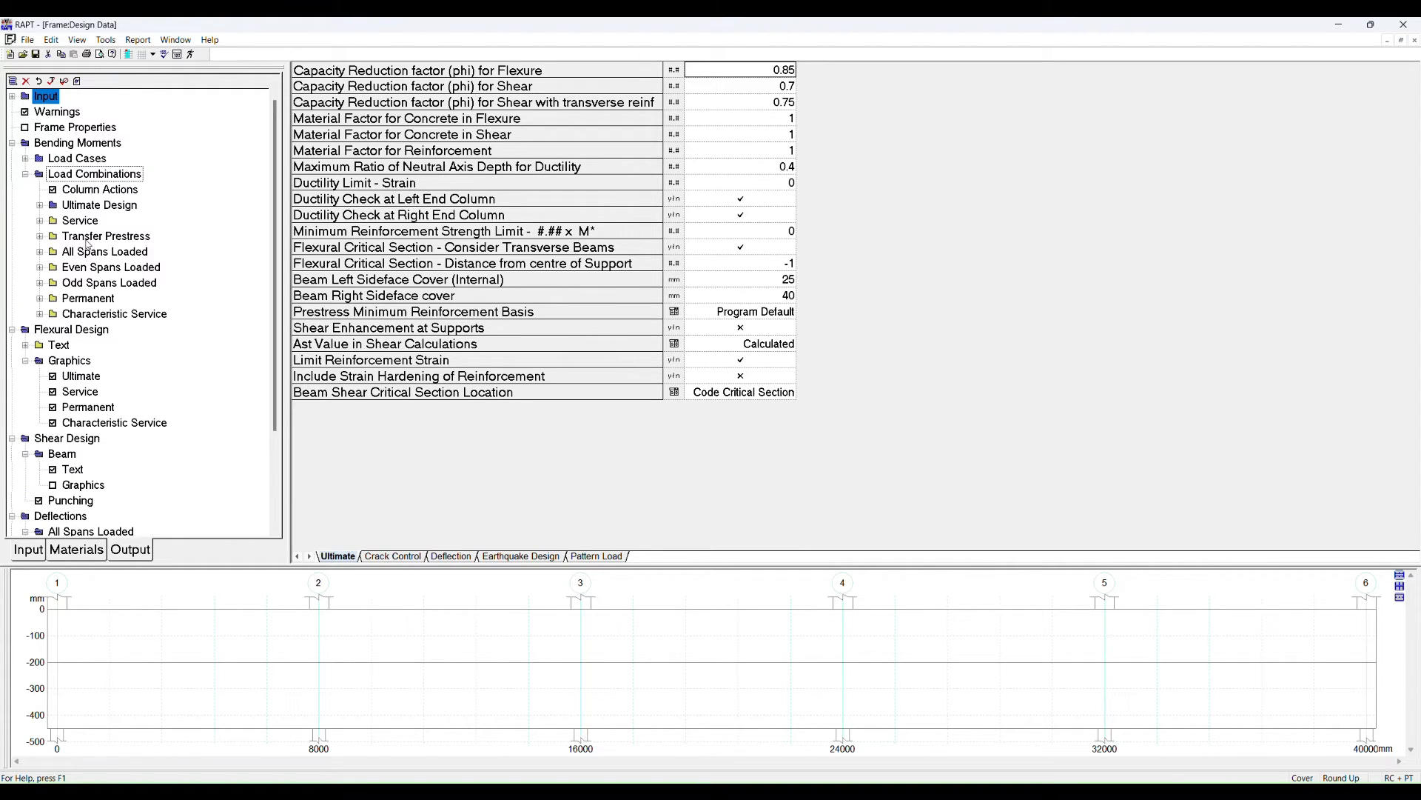
pyautogui.click(41, 206)
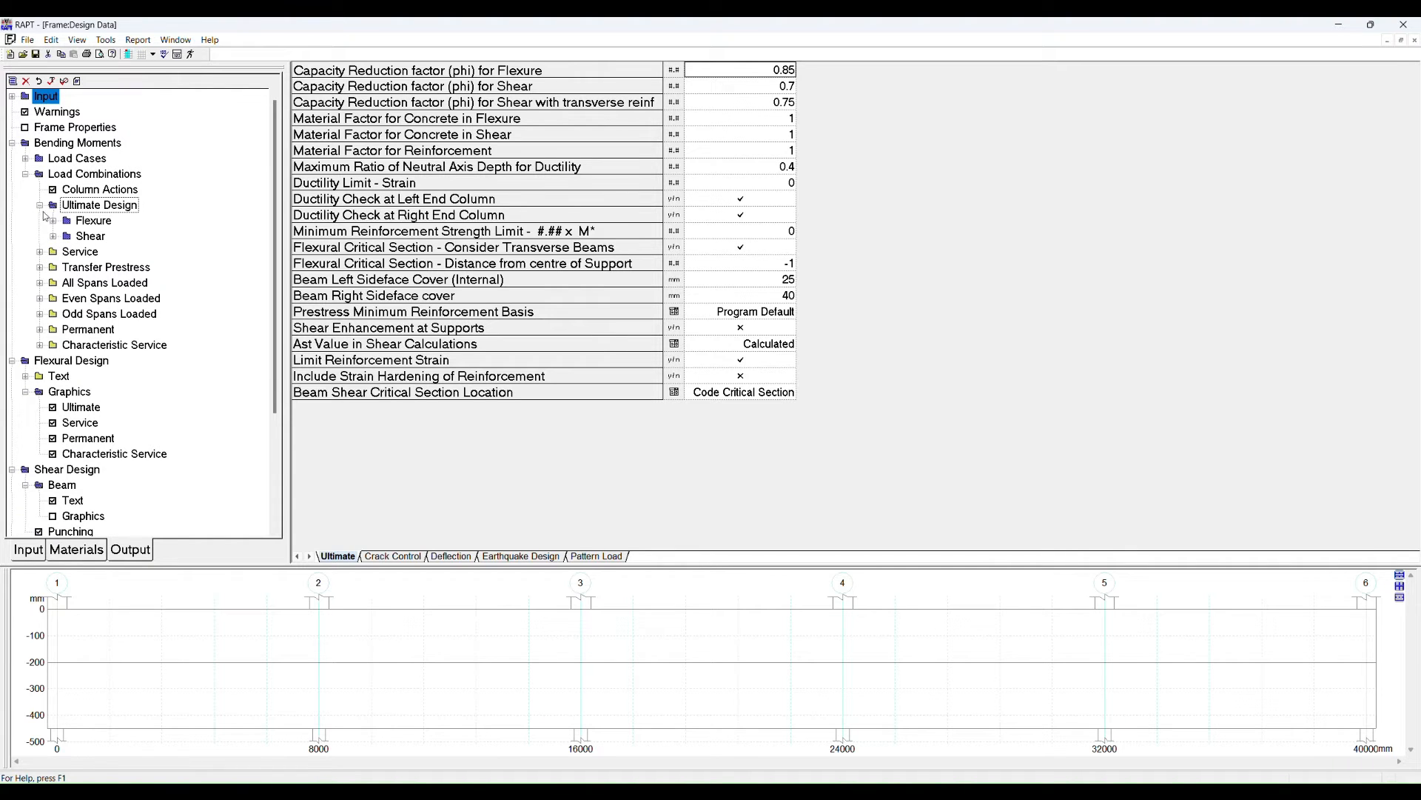
pyautogui.click(53, 237)
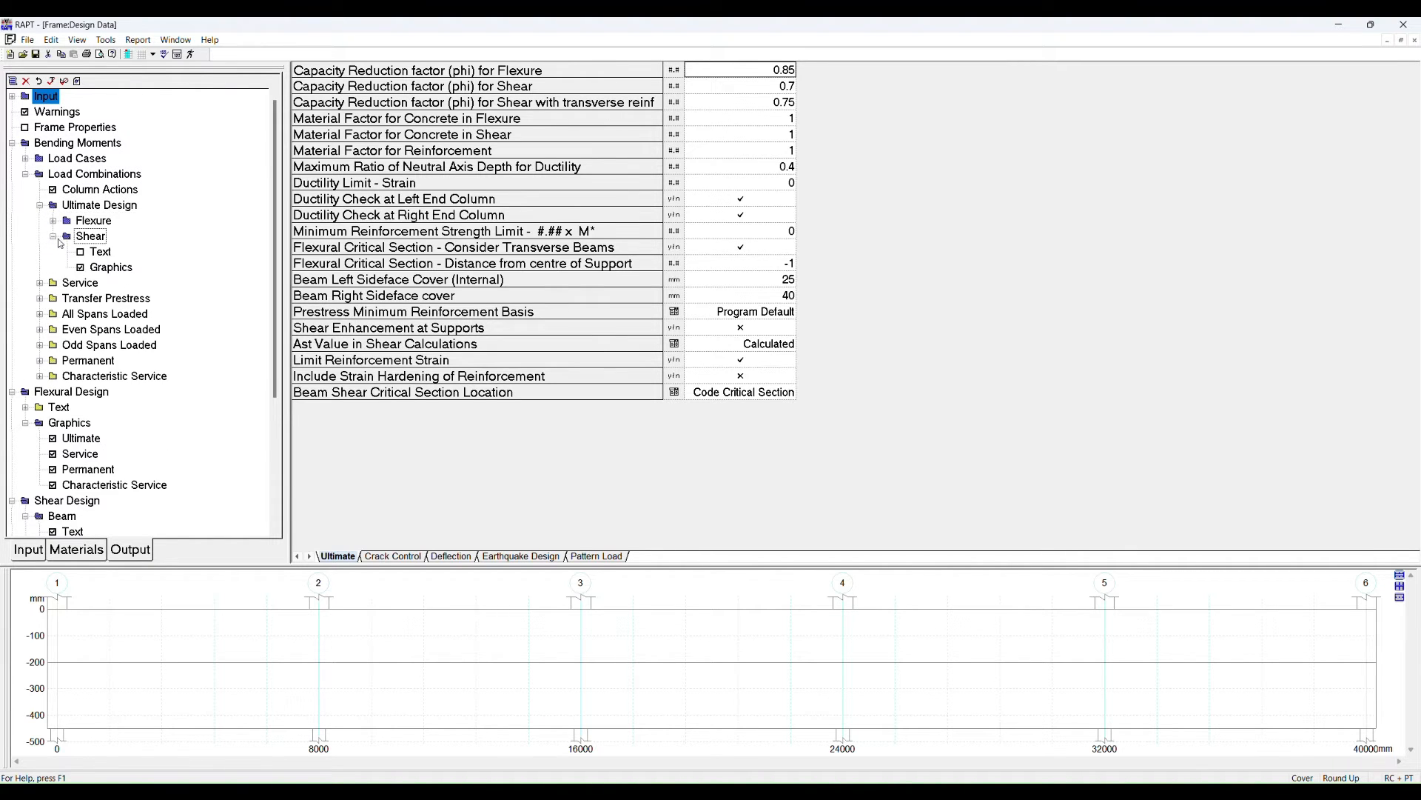
pyautogui.click(54, 221)
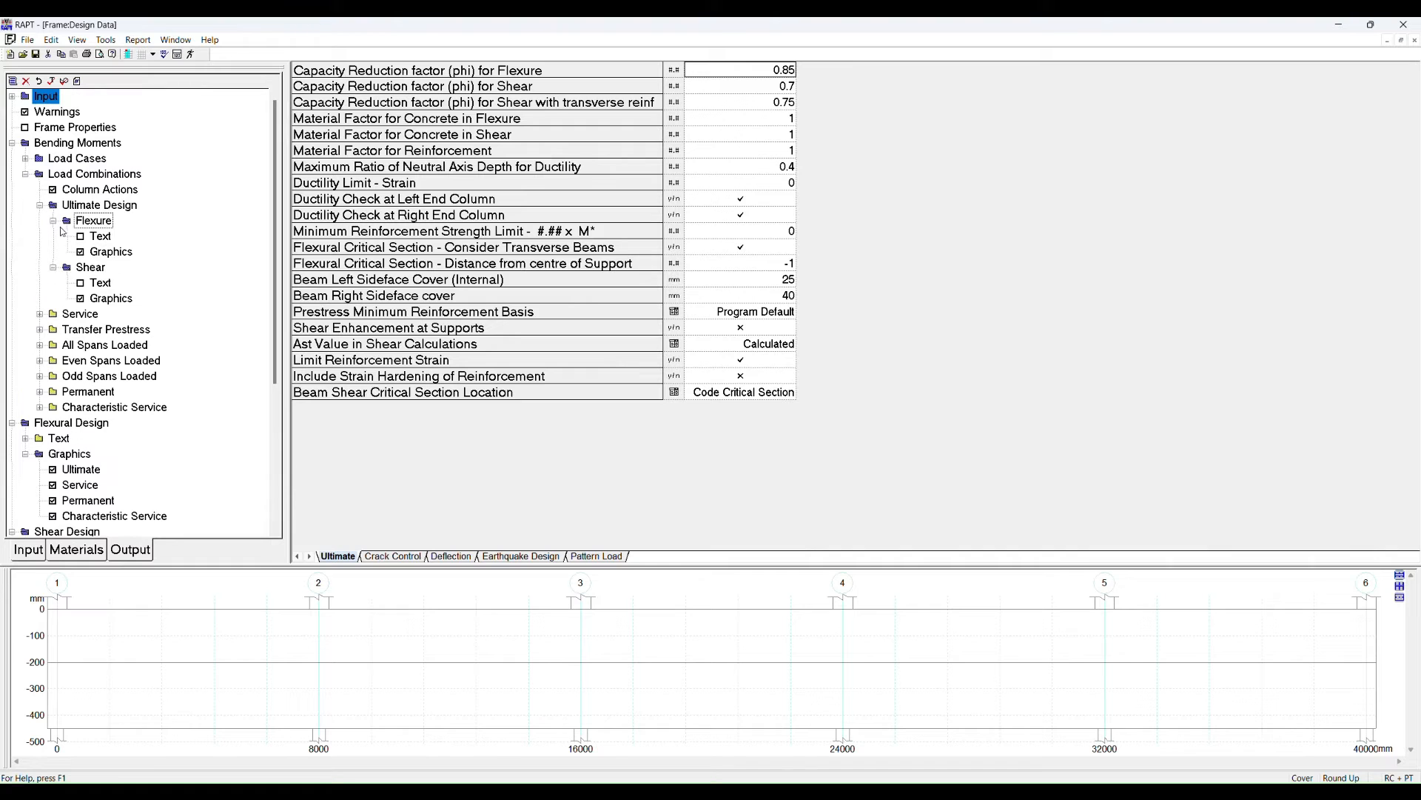
pyautogui.click(104, 251)
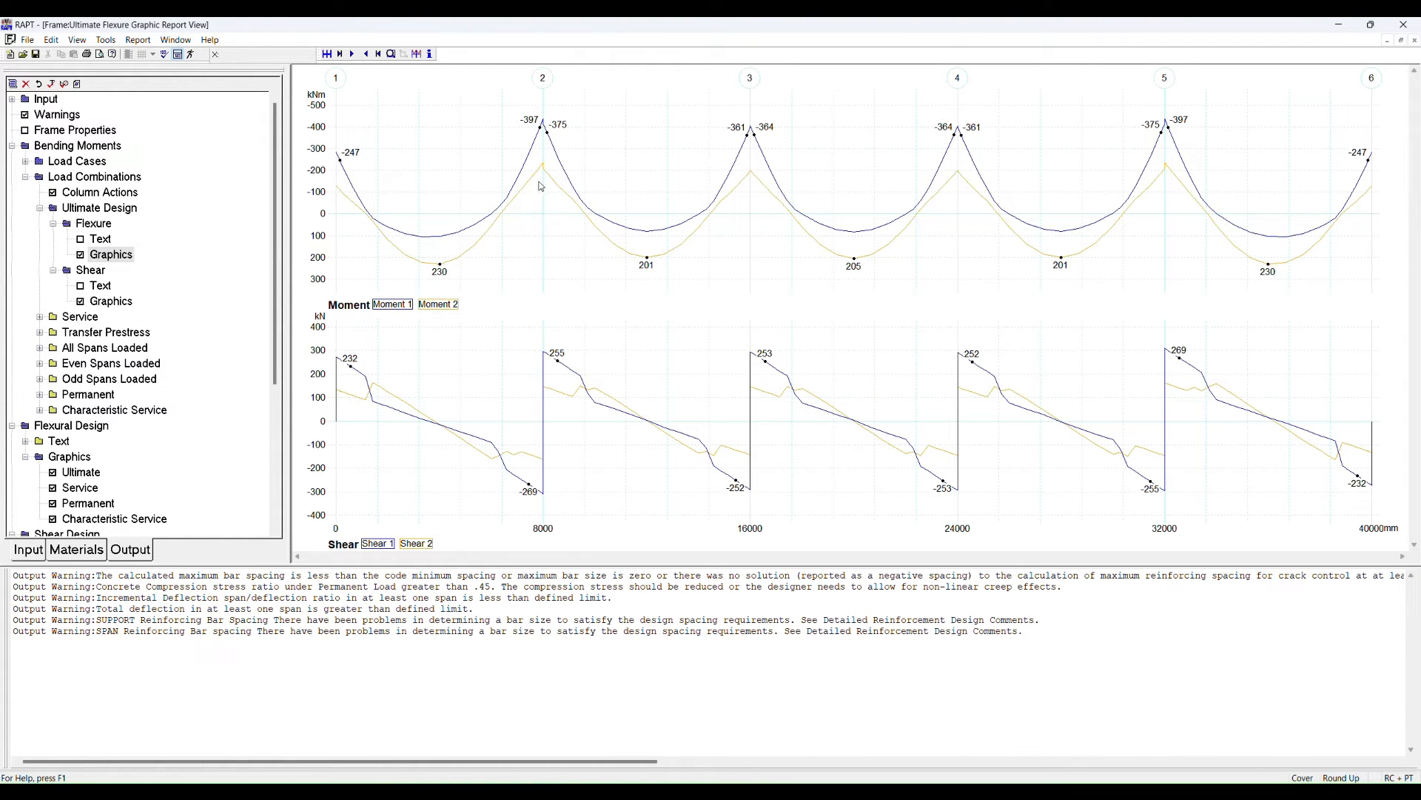
# Read the Moment 1 envelope of the ultimate flexure results at several points along spans 1 and 2.
pyautogui.click(399, 305)
pyautogui.click(394, 265)
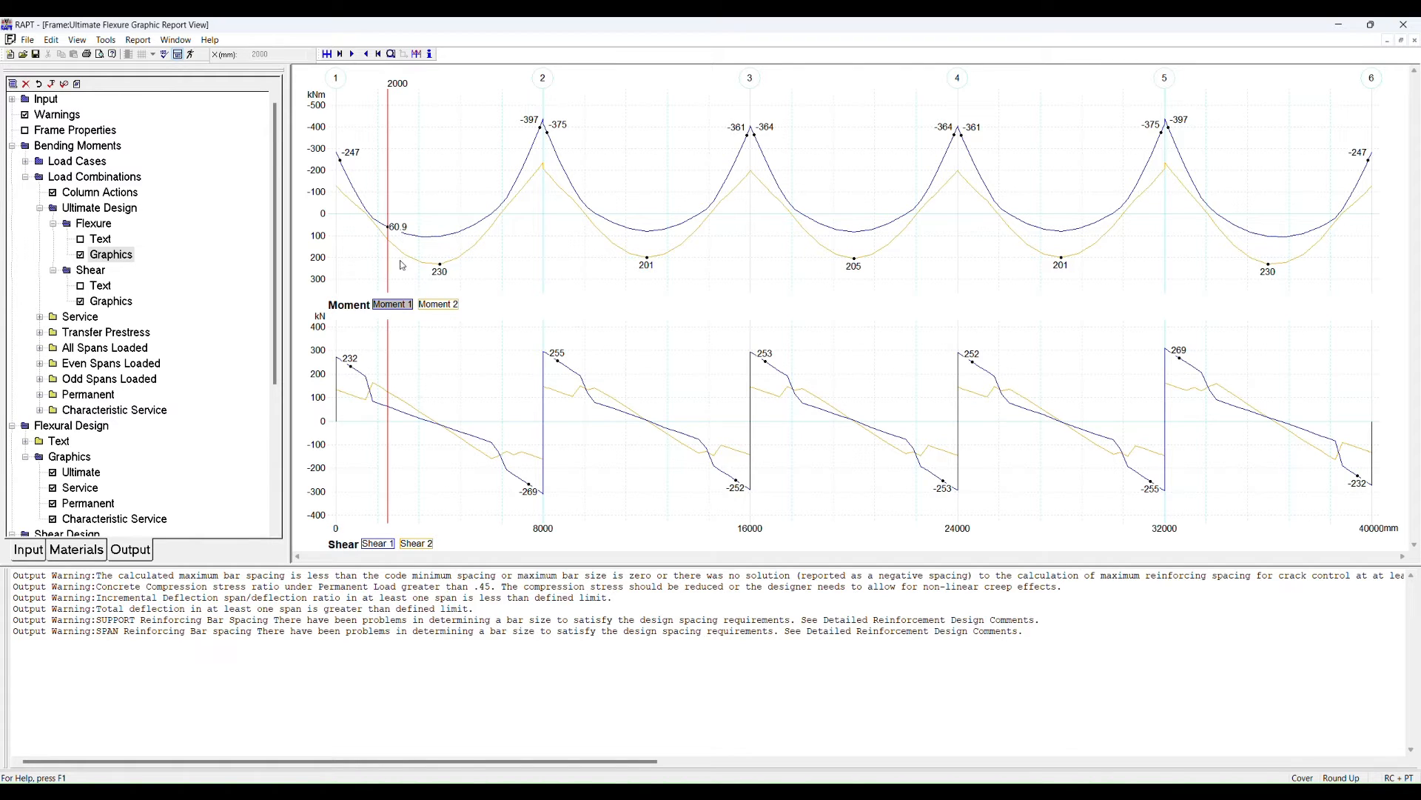
pyautogui.click(464, 243)
pyautogui.click(487, 232)
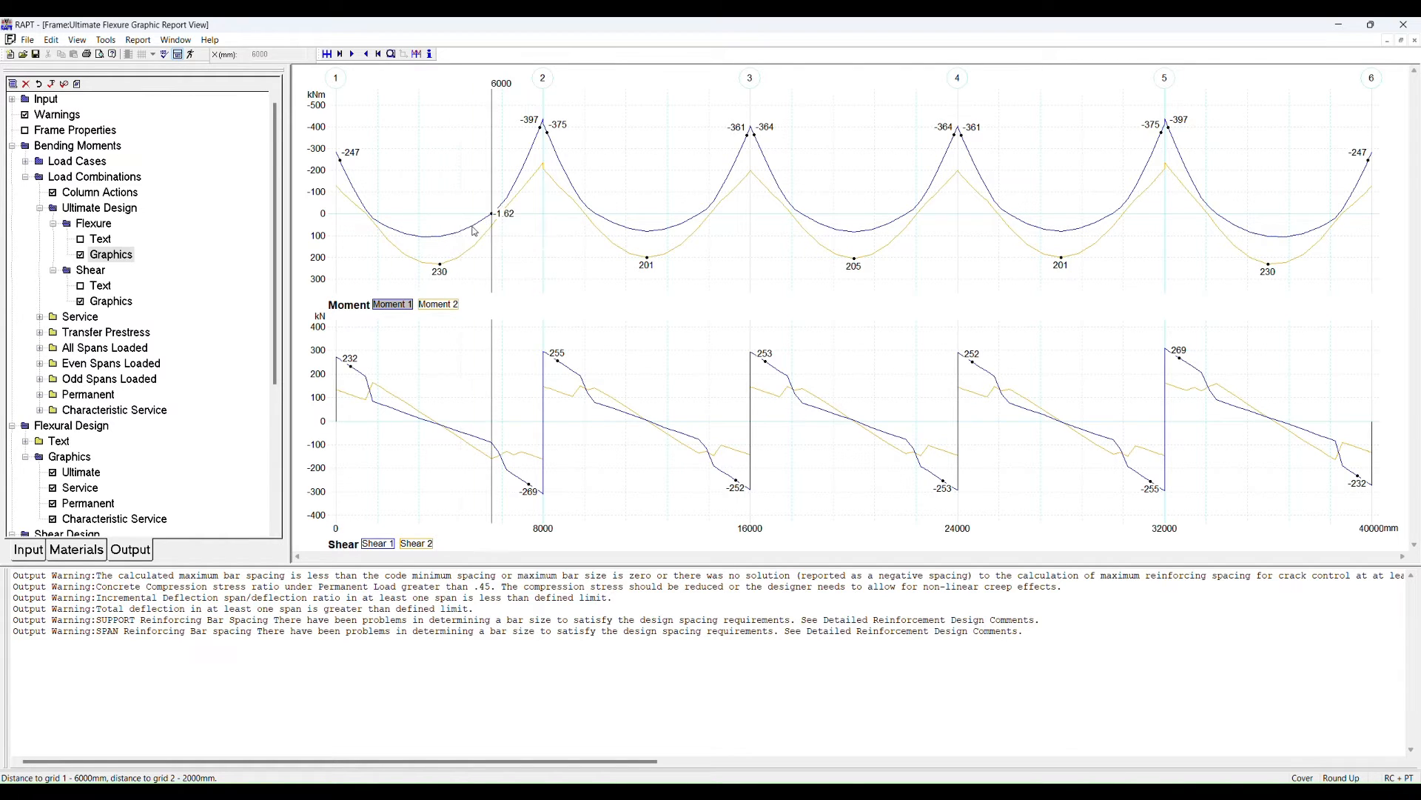
pyautogui.click(473, 227)
pyautogui.click(419, 242)
pyautogui.click(401, 241)
pyautogui.click(437, 234)
pyautogui.click(469, 222)
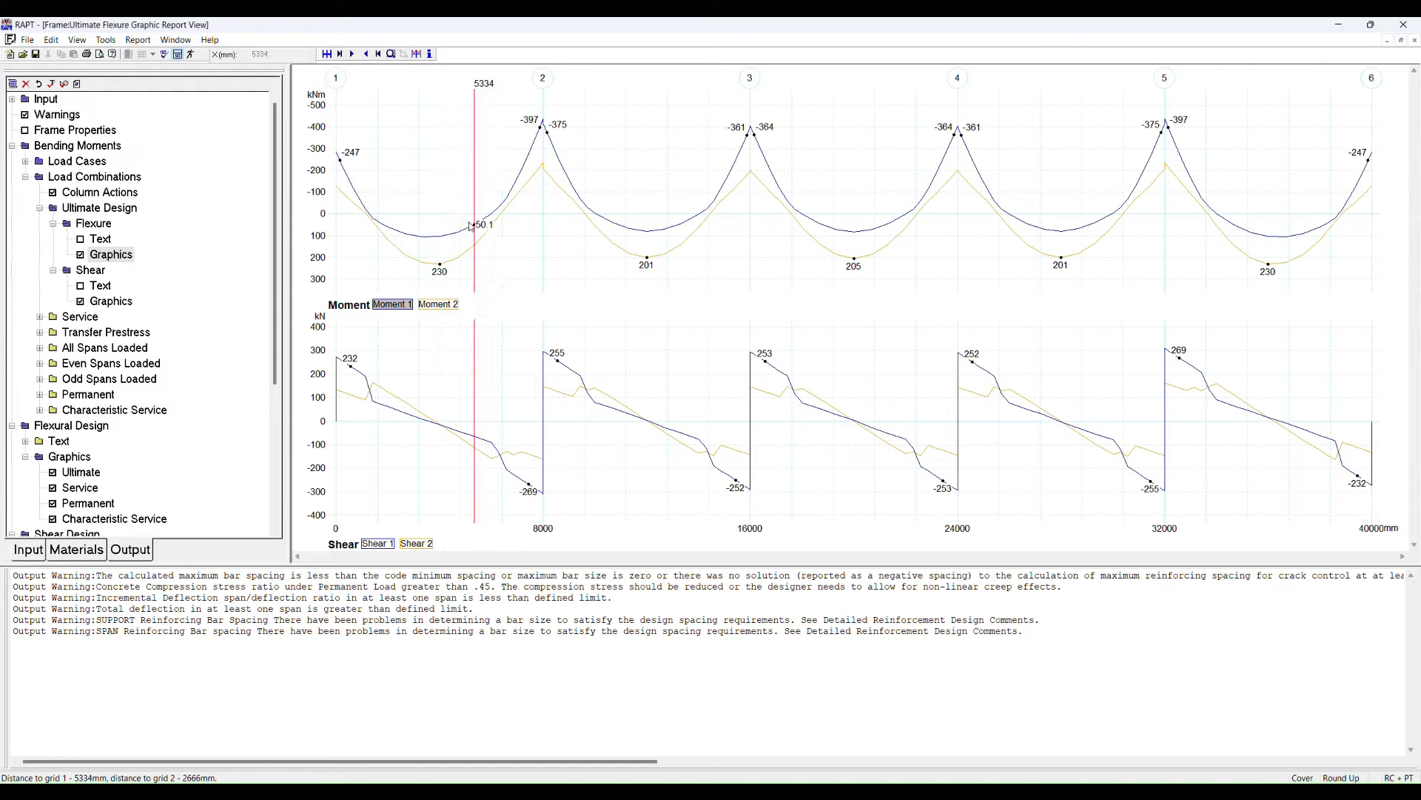
pyautogui.click(520, 194)
pyautogui.click(576, 203)
pyautogui.click(631, 237)
pyautogui.click(666, 233)
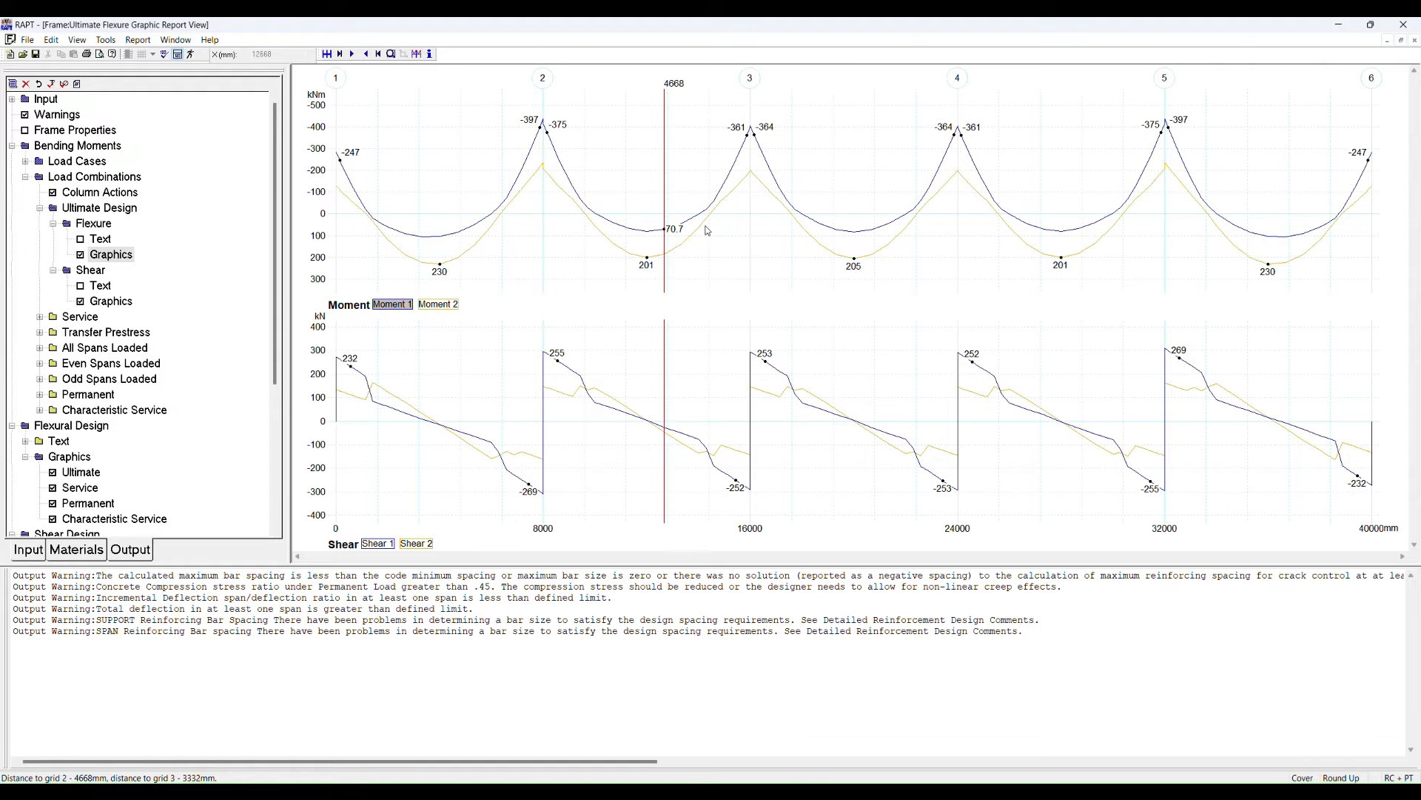
pyautogui.click(707, 230)
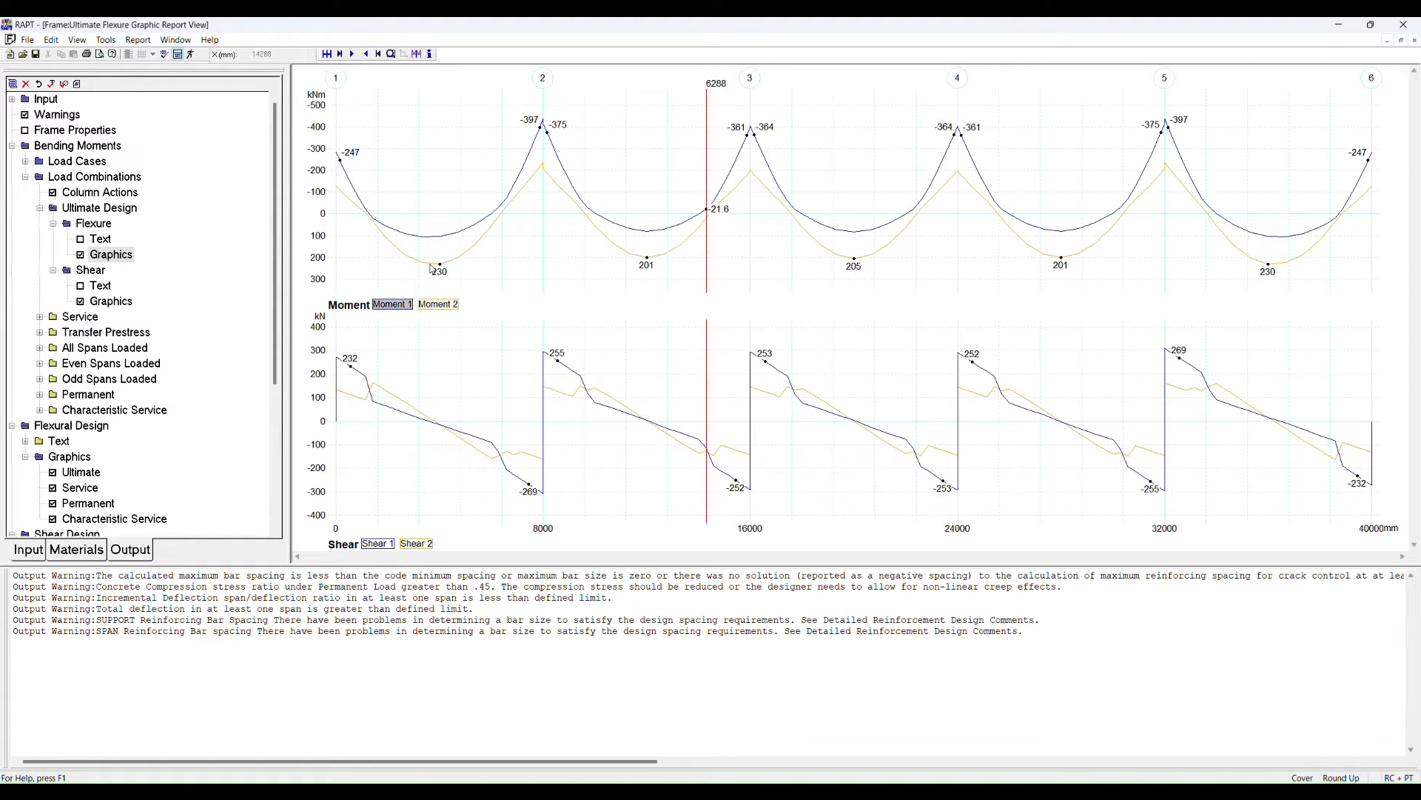
# Examine the ultimate shear diagrams and the tabulated ultimate flexural design results of each span.
pyautogui.click(107, 303)
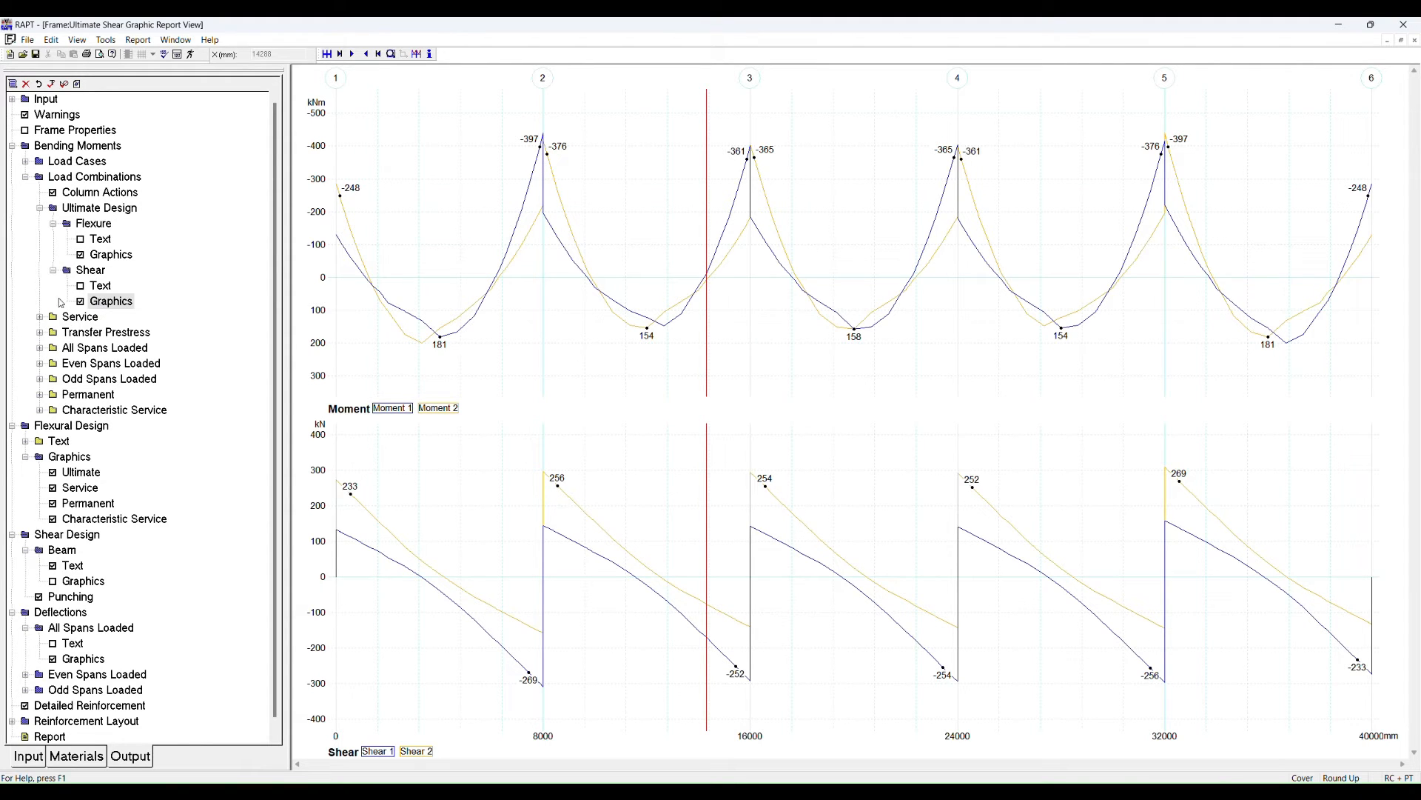
pyautogui.click(40, 208)
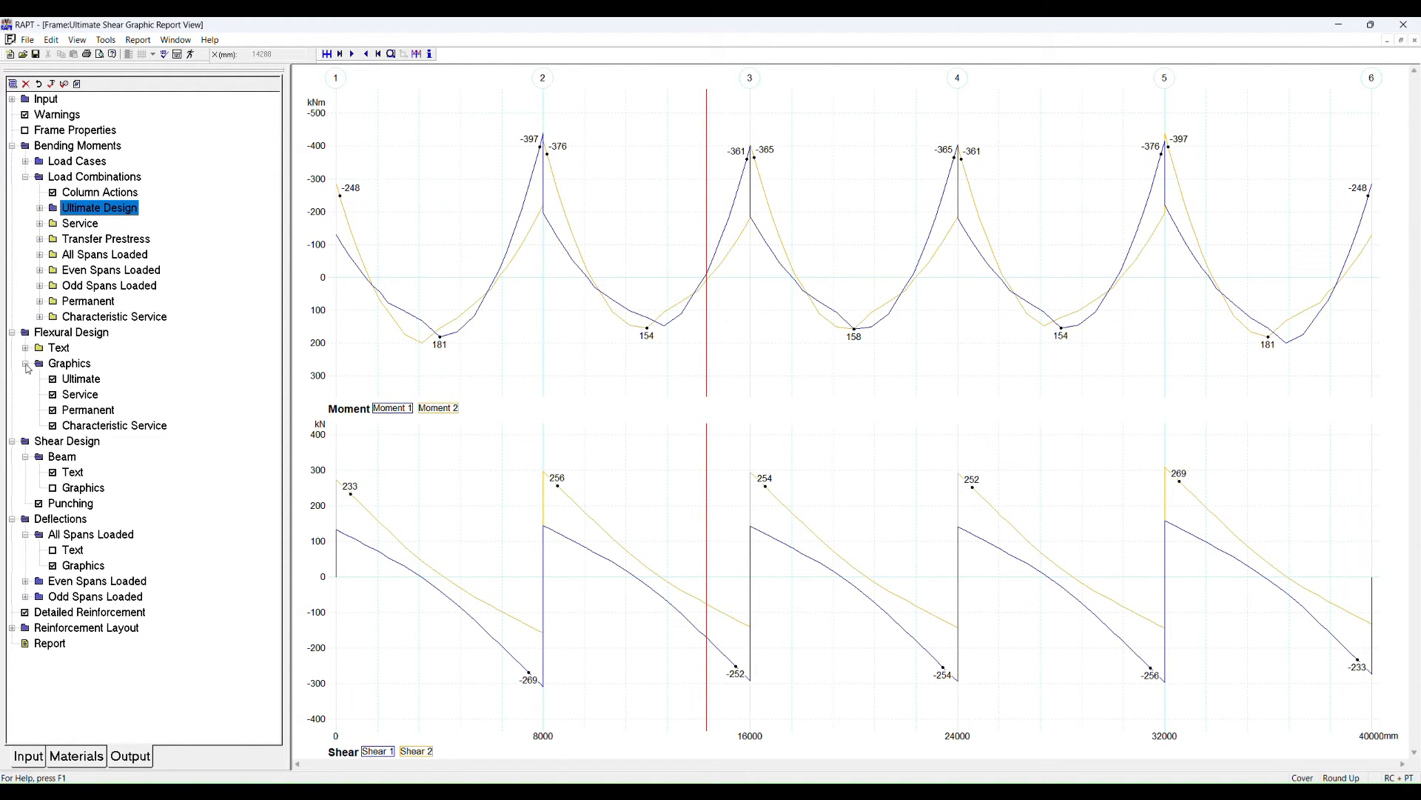
pyautogui.click(26, 348)
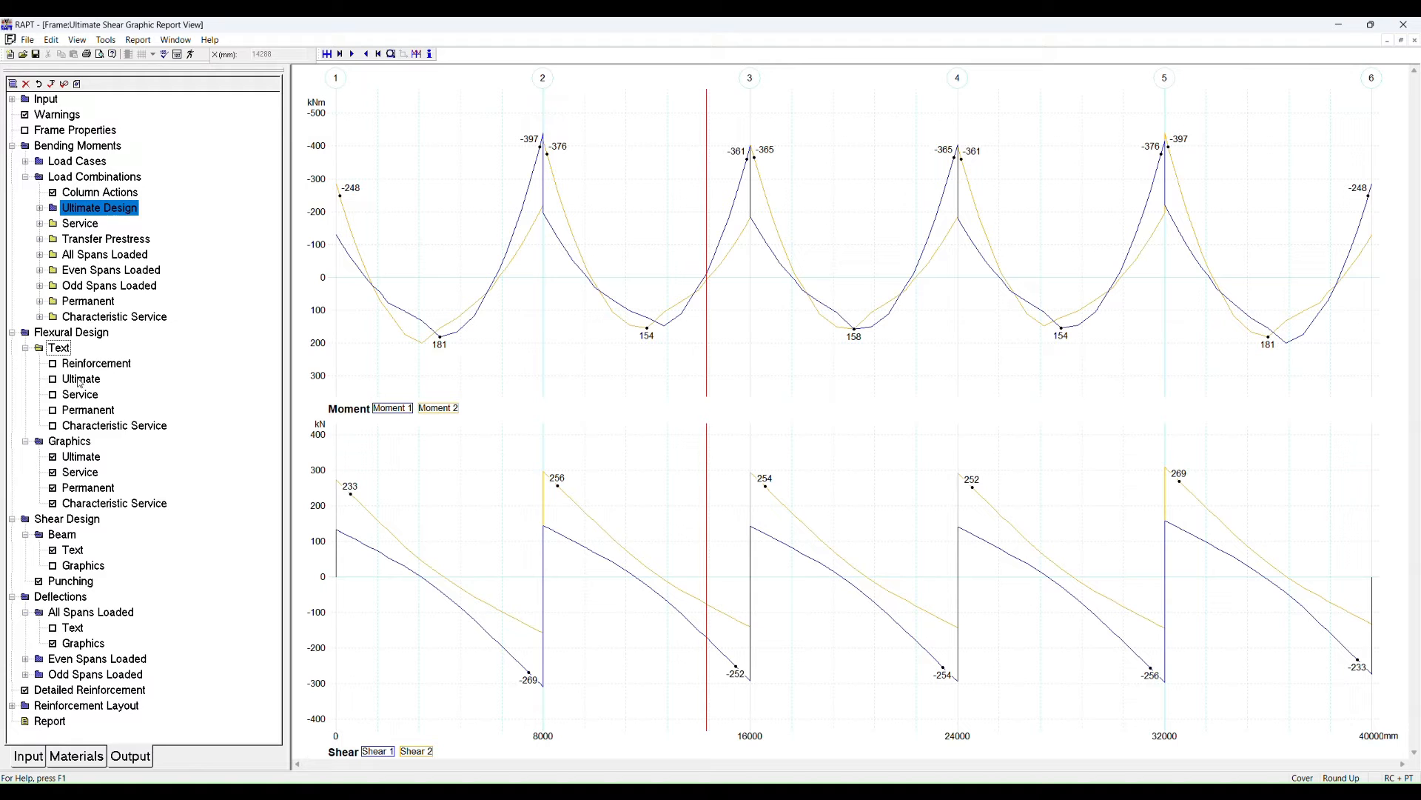
pyautogui.click(80, 380)
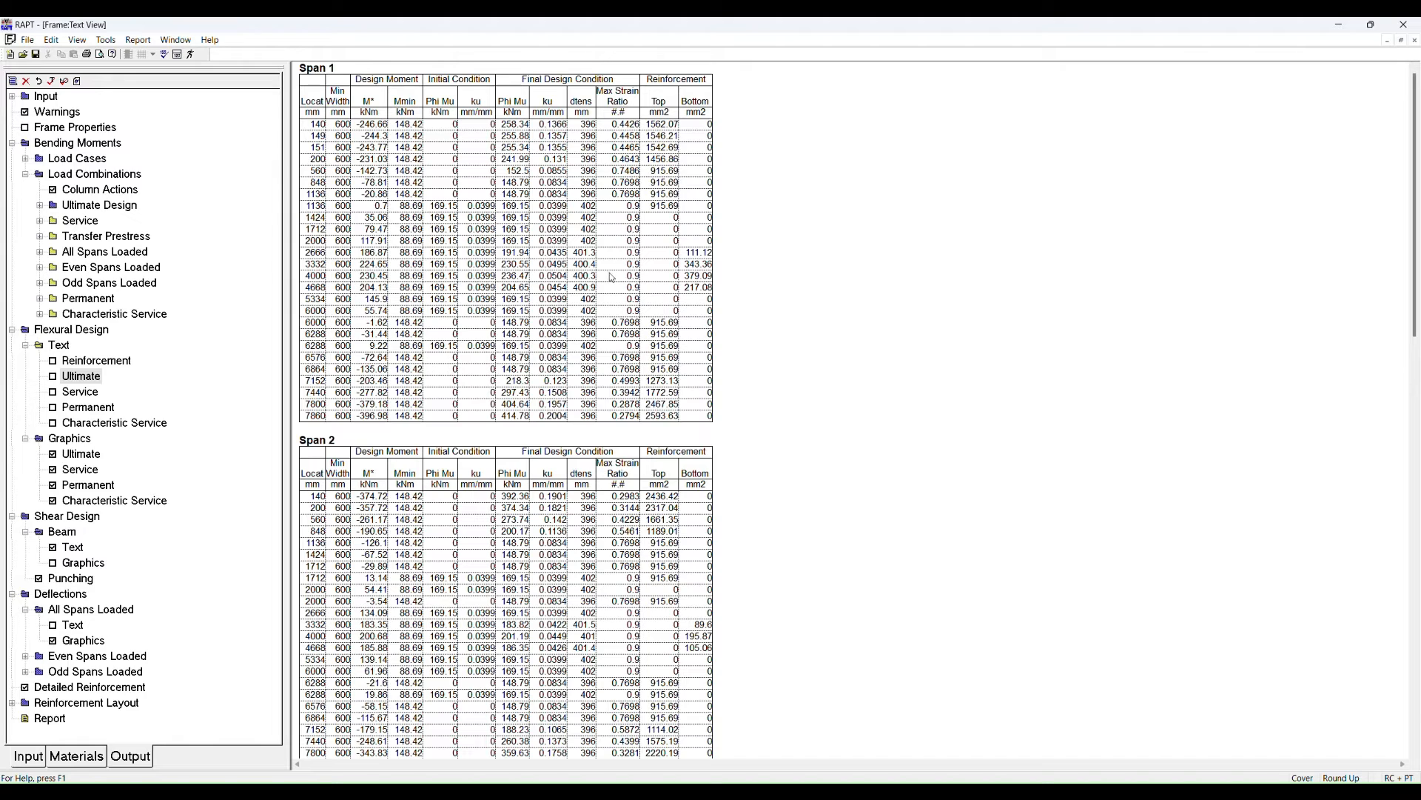
pyautogui.click(514, 154)
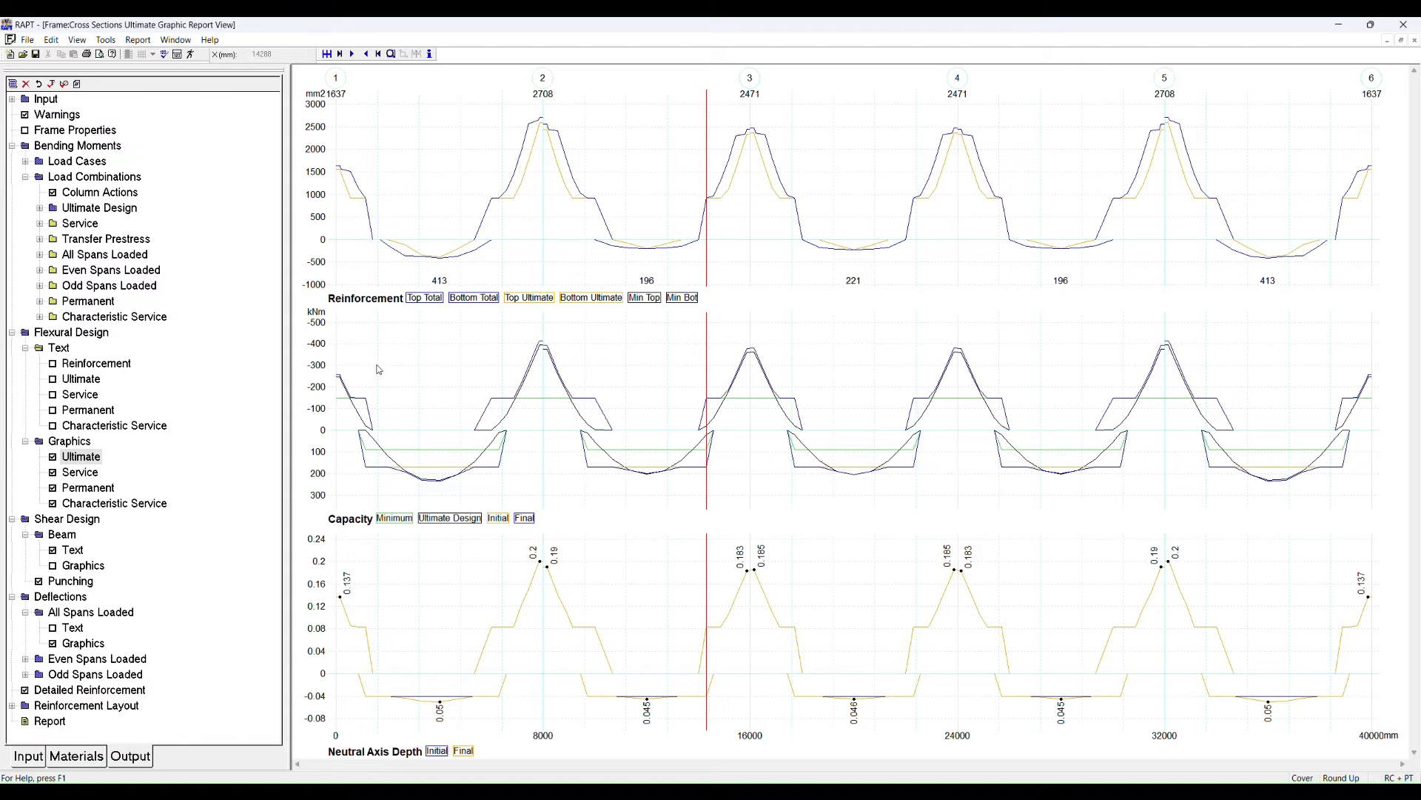
# Inspect the ultimate flexural design graphs, reading the total top reinforcement on both sides of column 2.
pyautogui.click(529, 189)
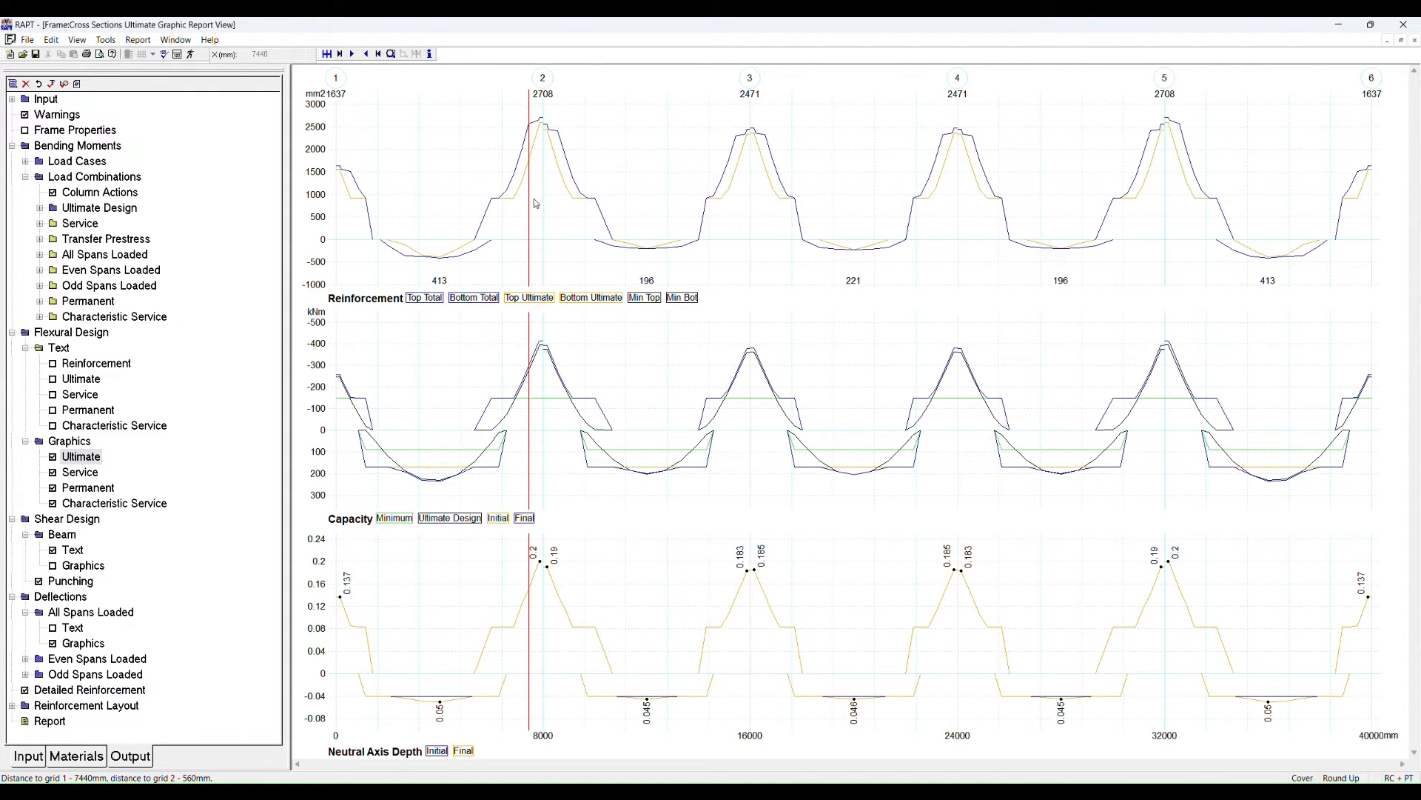
pyautogui.click(555, 175)
pyautogui.click(559, 196)
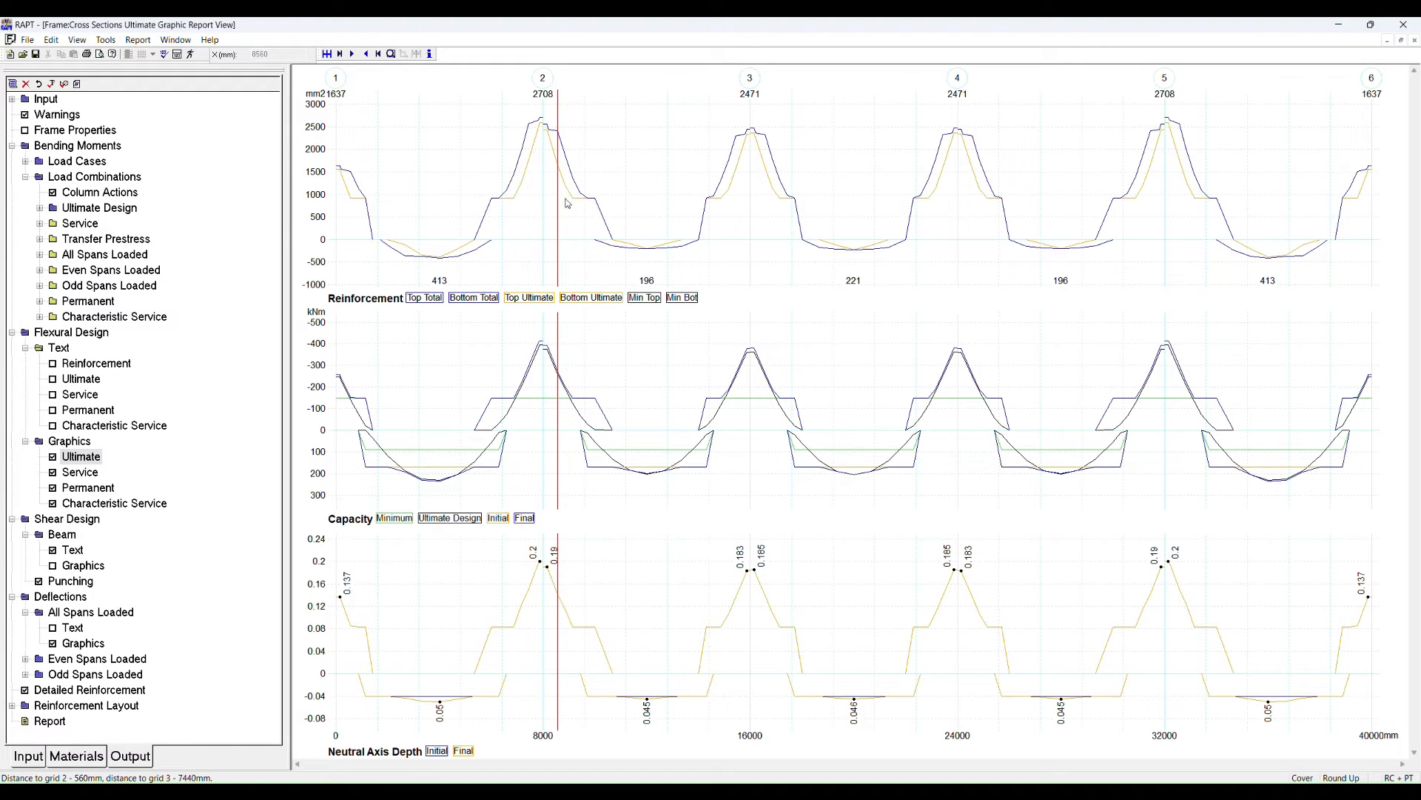
pyautogui.click(529, 297)
pyautogui.click(439, 298)
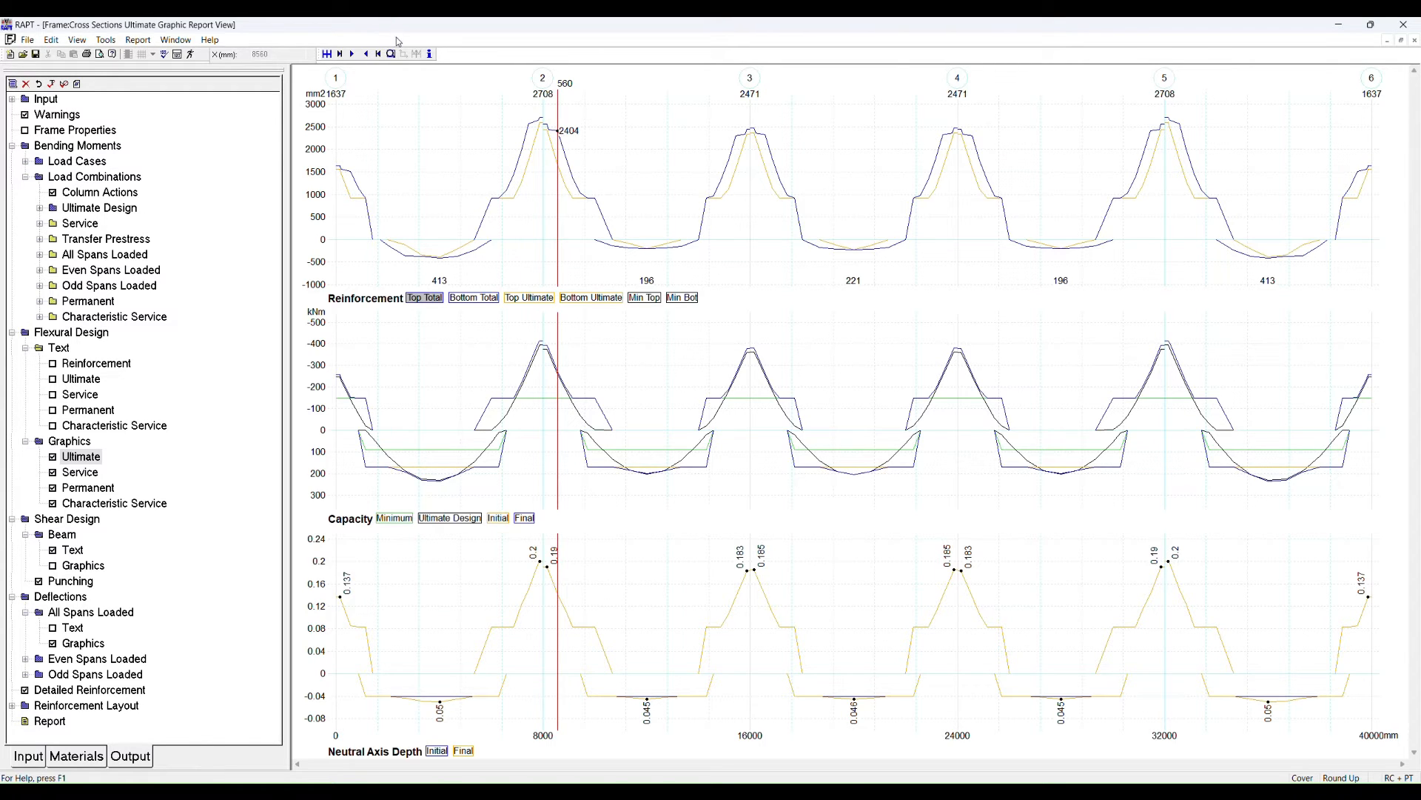
pyautogui.click(430, 55)
pyautogui.click(989, 90)
pyautogui.click(541, 447)
pyautogui.click(558, 448)
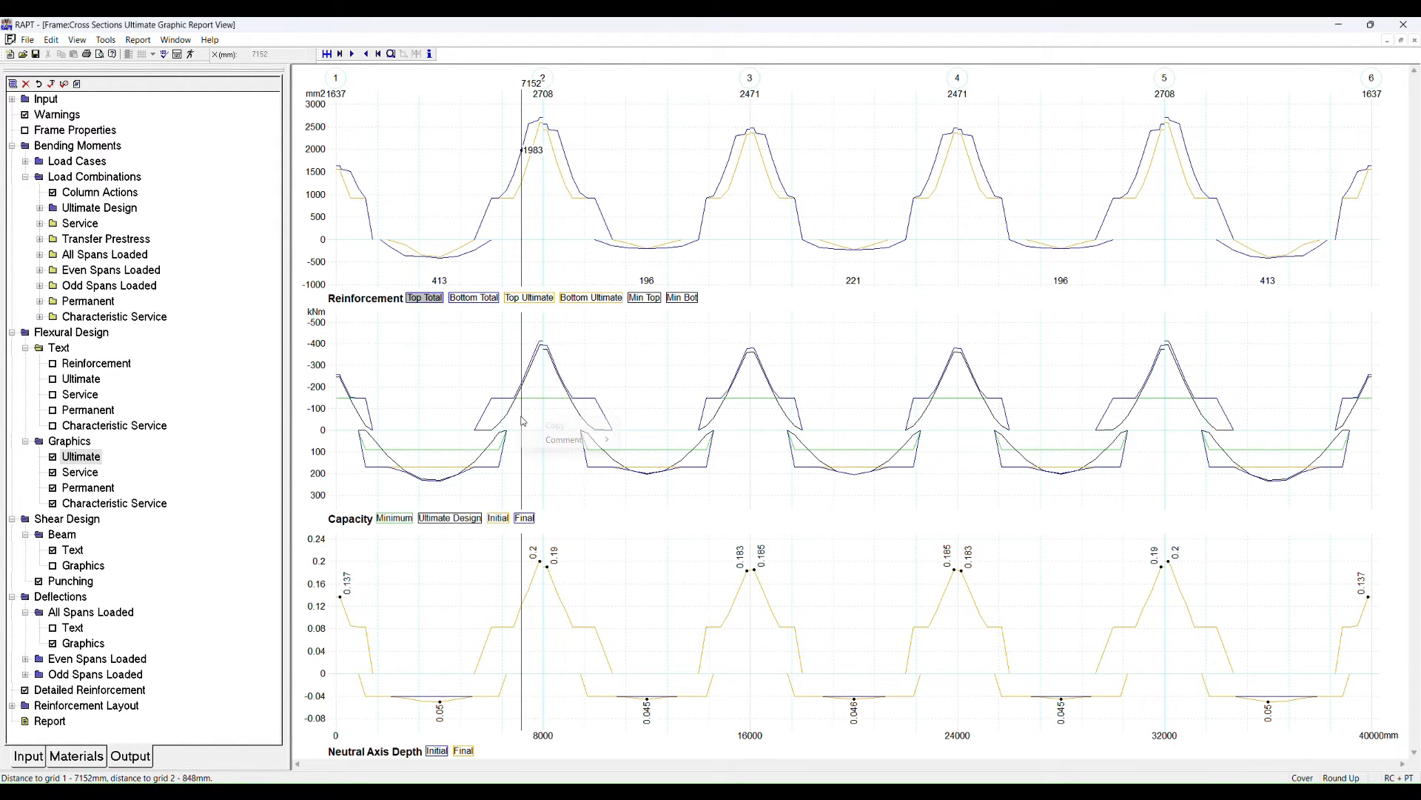
pyautogui.click(548, 409)
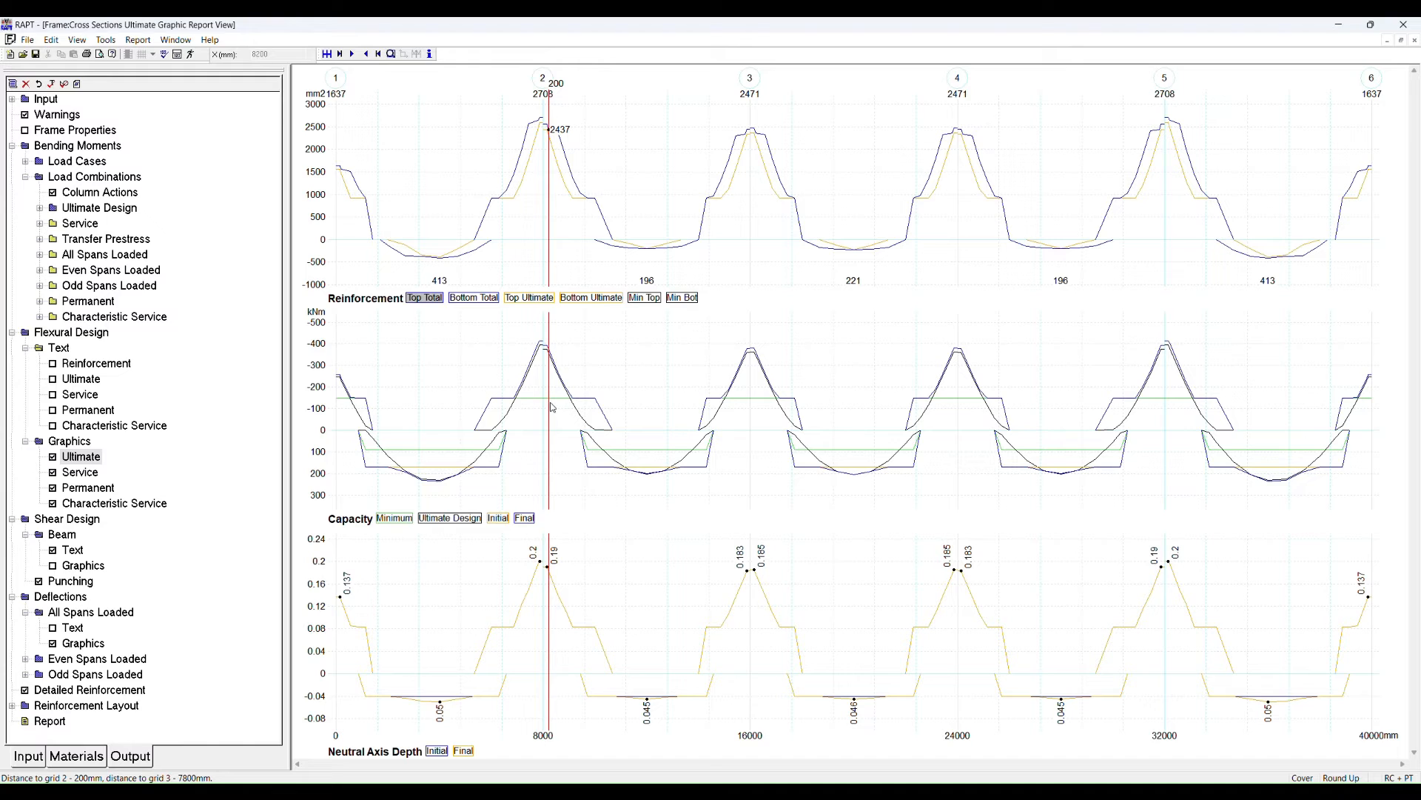
# Read the minimum moment capacity curve at points on both sides of column 2.
pyautogui.click(392, 518)
pyautogui.click(505, 416)
pyautogui.click(499, 412)
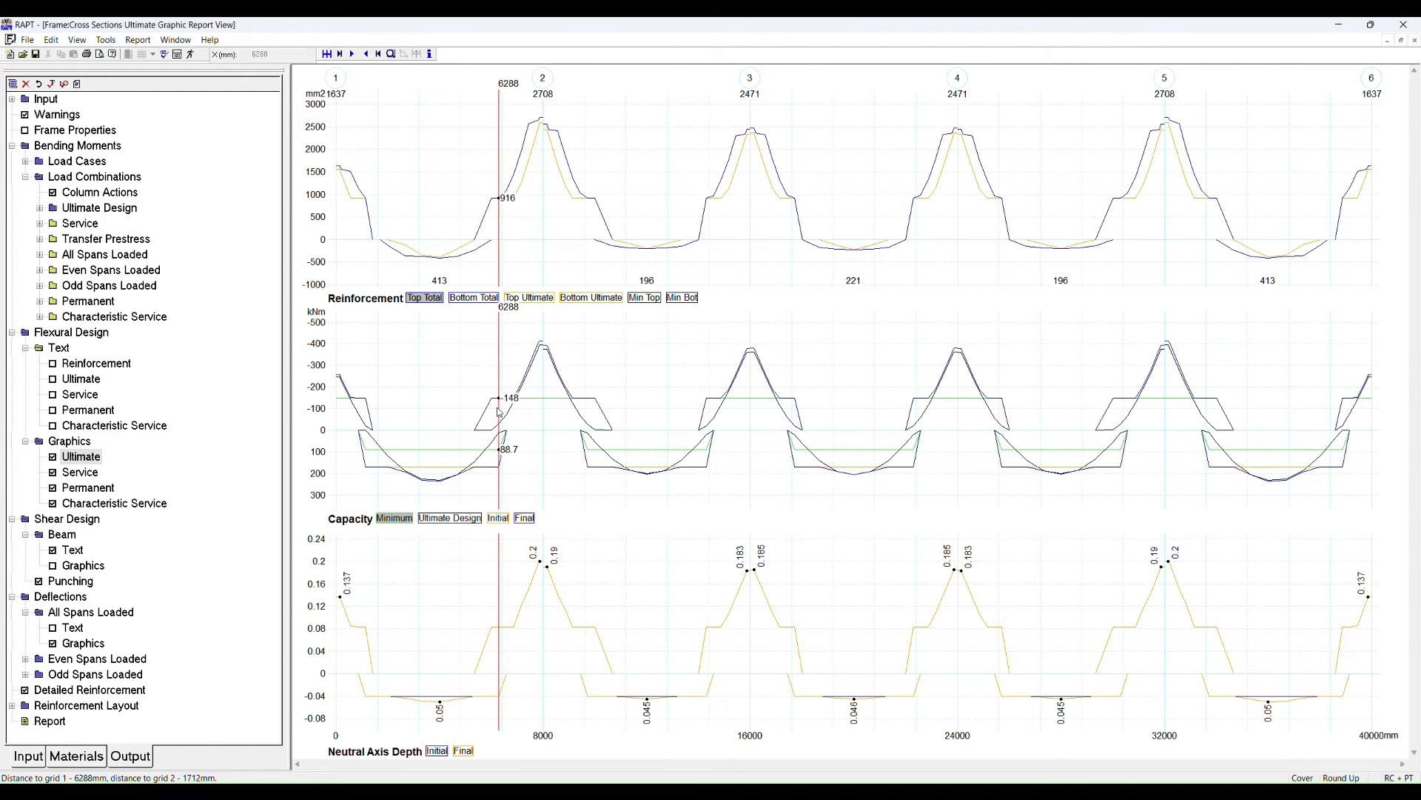
pyautogui.click(587, 413)
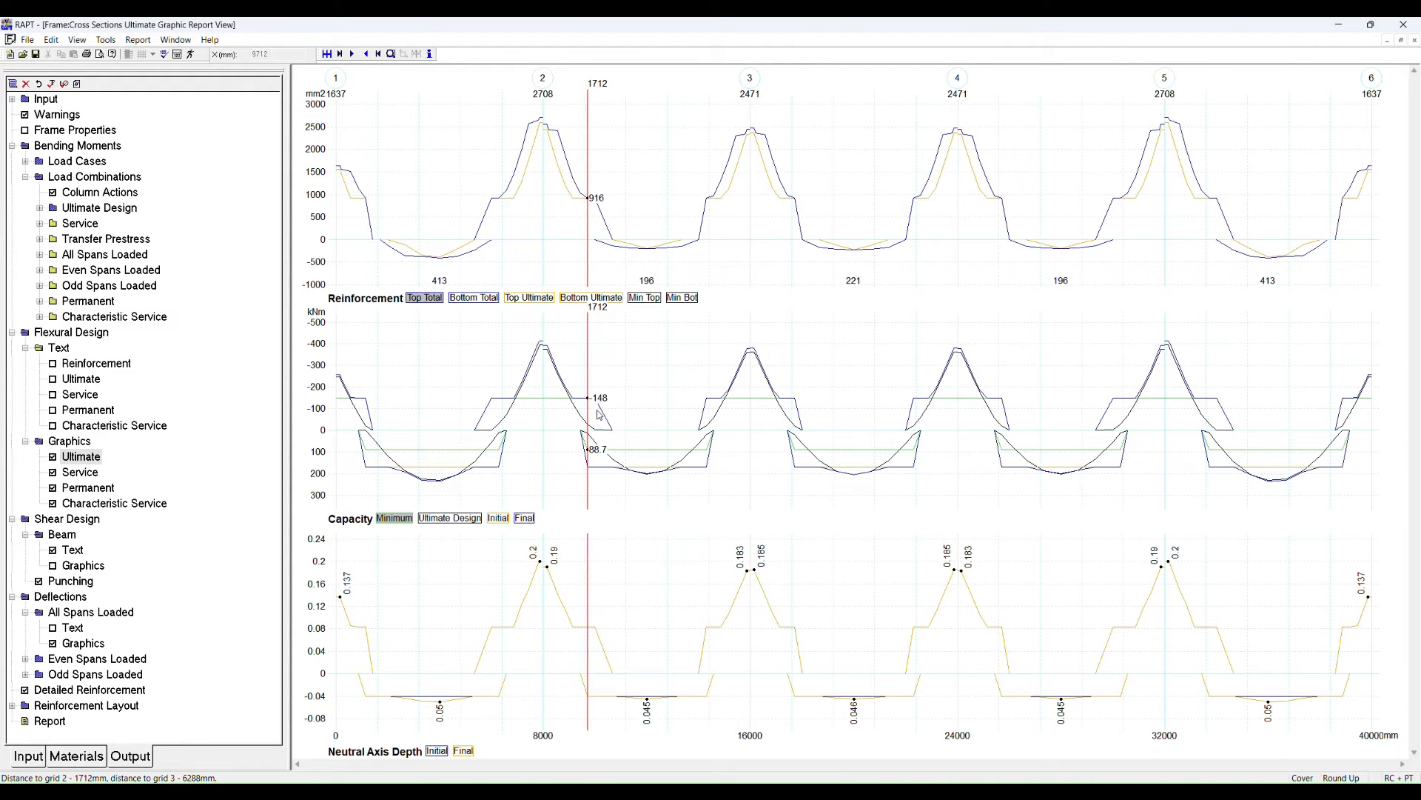
pyautogui.click(595, 419)
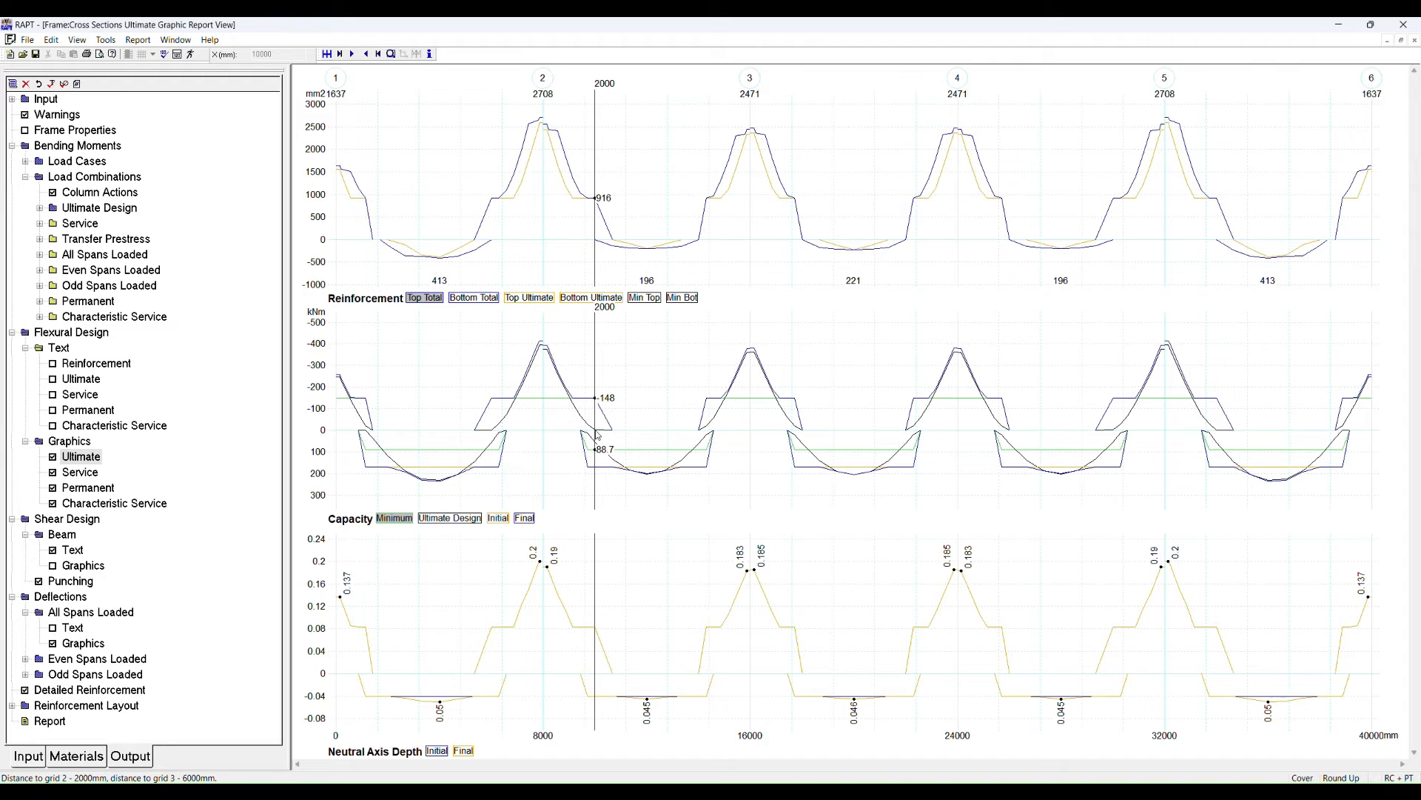
# Read the ultimate design moment curve around column 2 and the initial capacity at the middle of span 1.
pyautogui.click(442, 518)
pyautogui.click(577, 424)
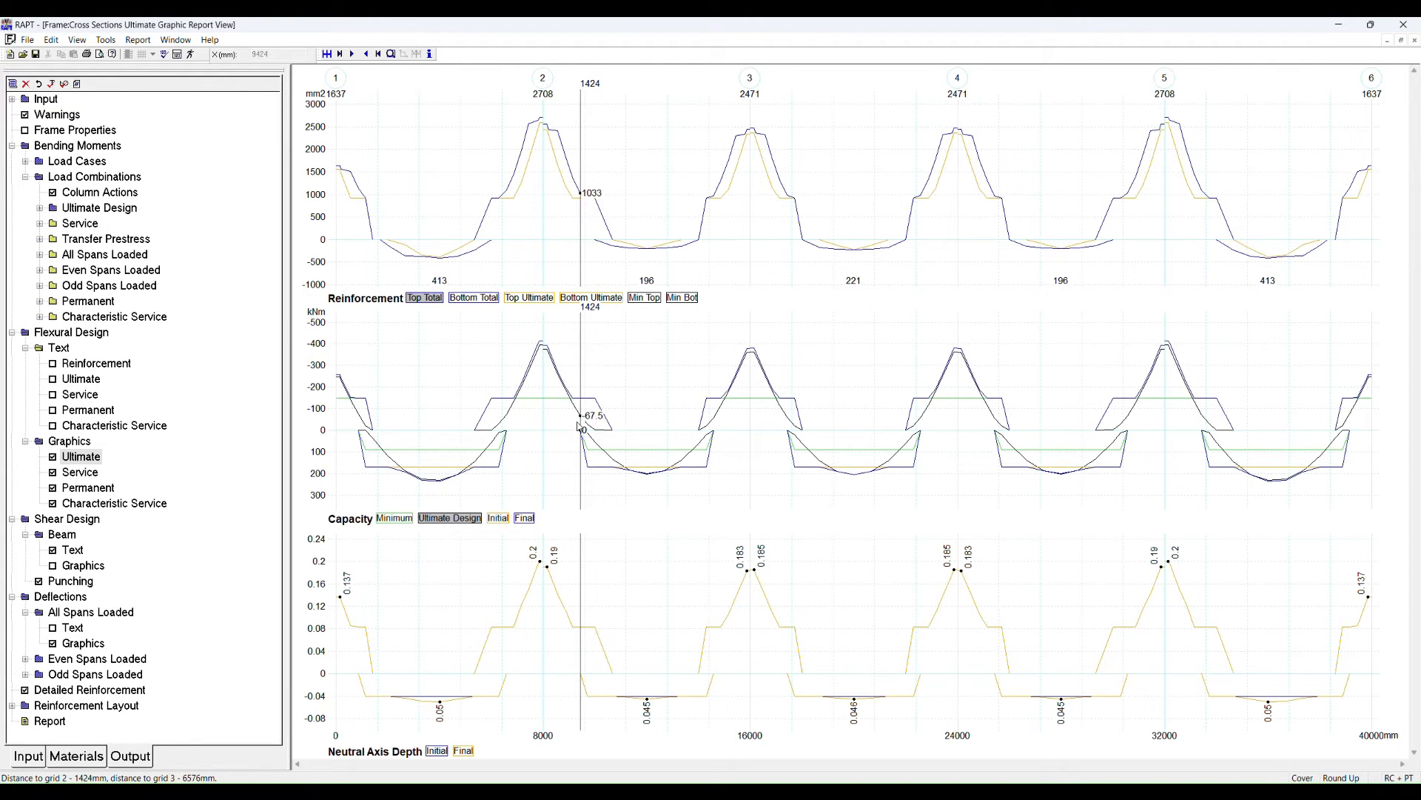
pyautogui.click(566, 409)
pyautogui.click(550, 382)
pyautogui.click(531, 387)
pyautogui.click(521, 412)
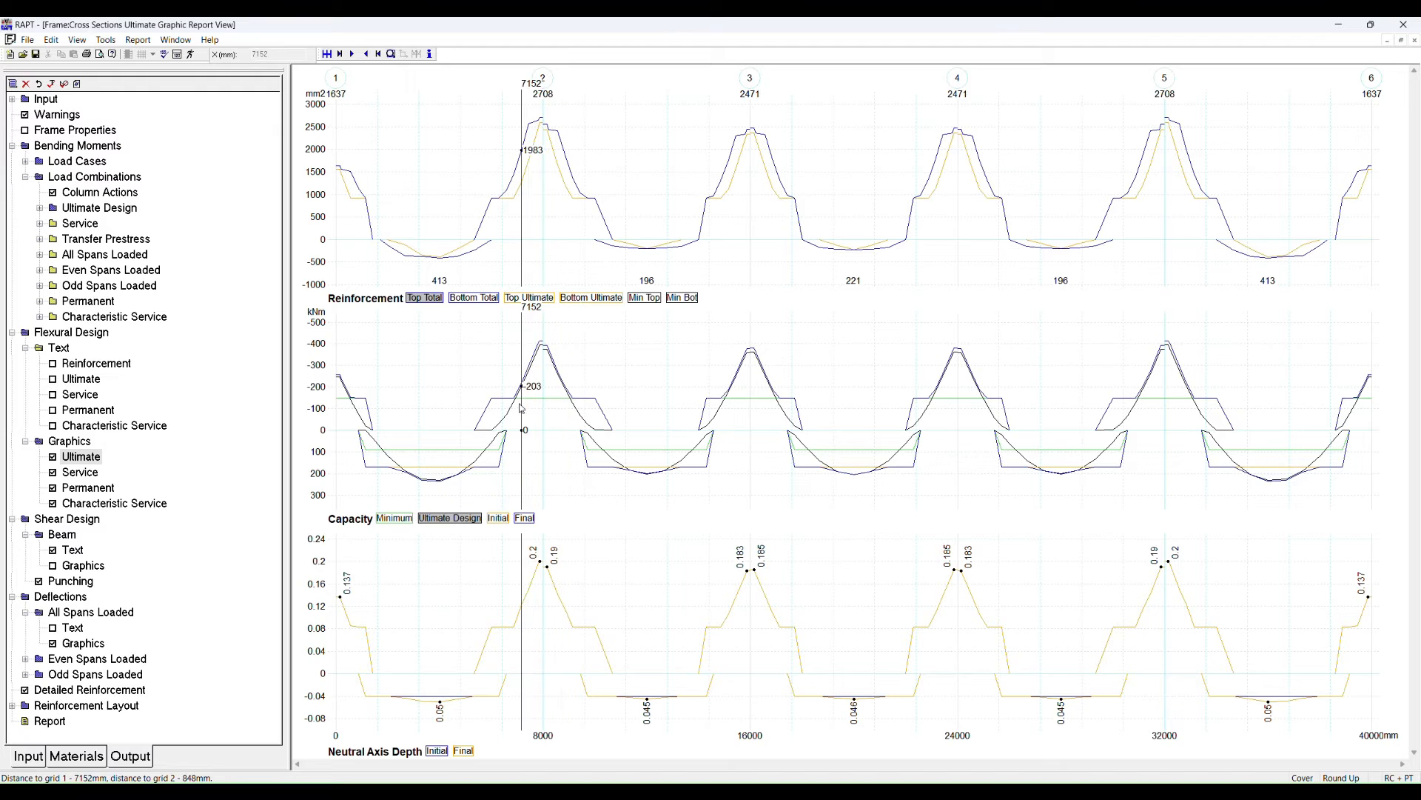
pyautogui.click(514, 424)
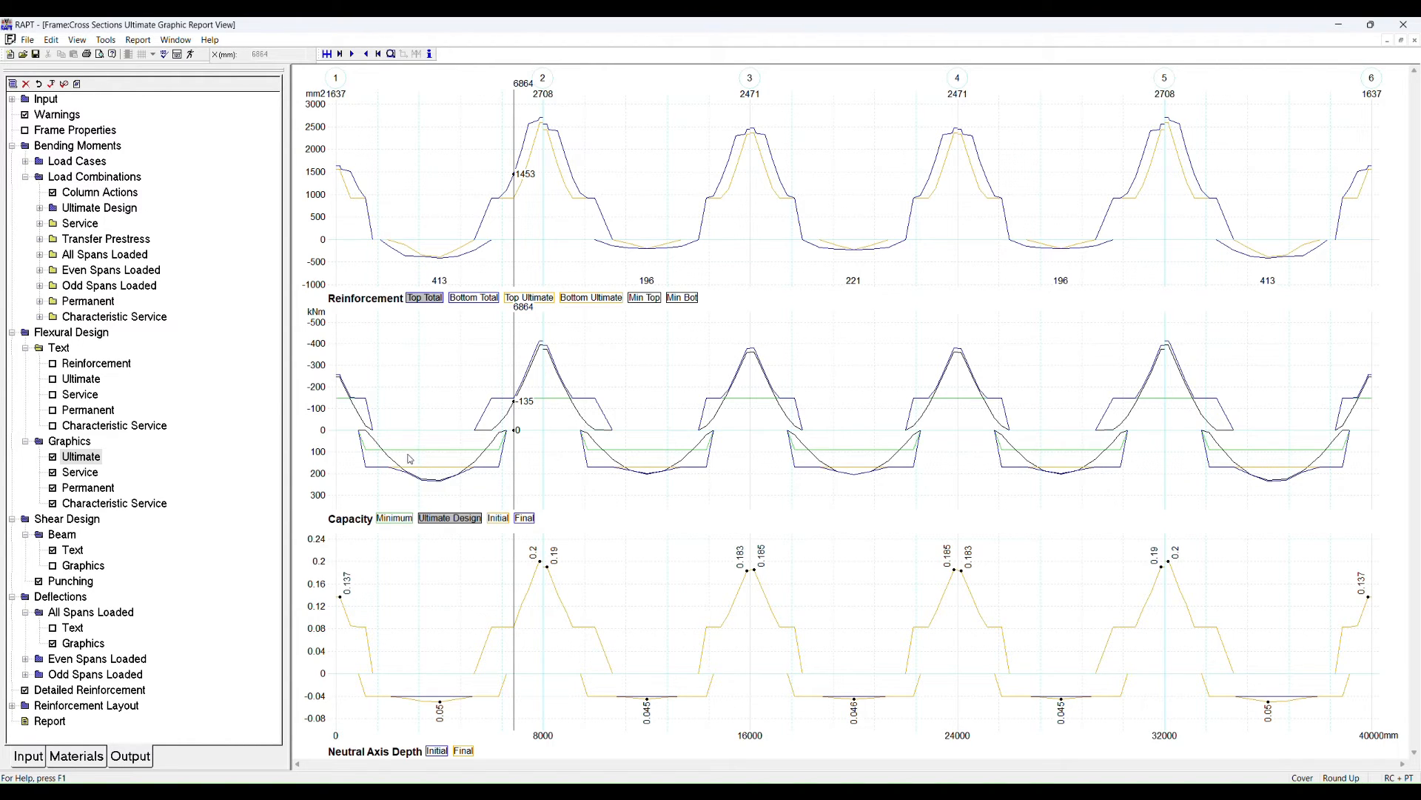
pyautogui.click(500, 519)
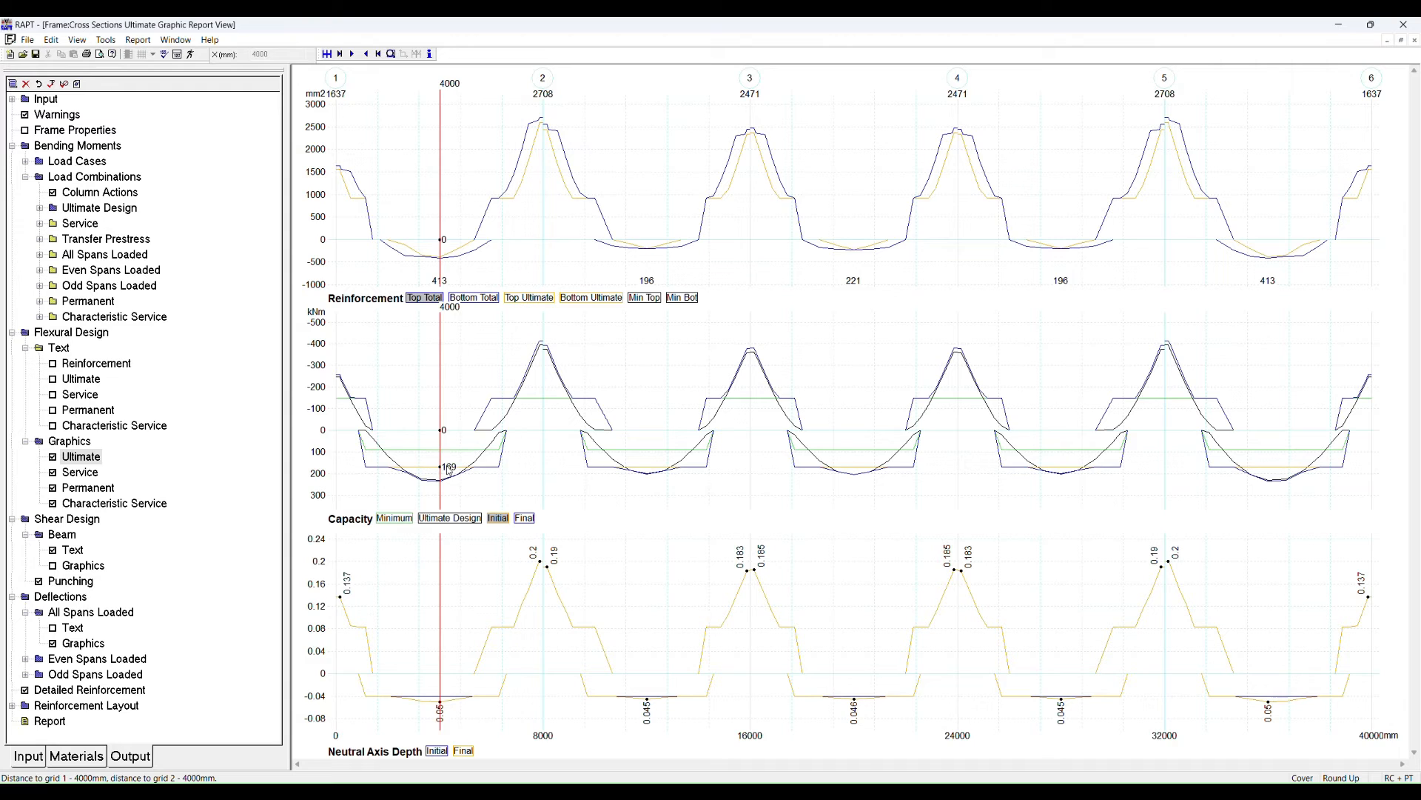
# Read the initial moment capacity curve at points in span 1 and the final capacity curve near the start of span 2.
pyautogui.click(448, 456)
pyautogui.click(477, 456)
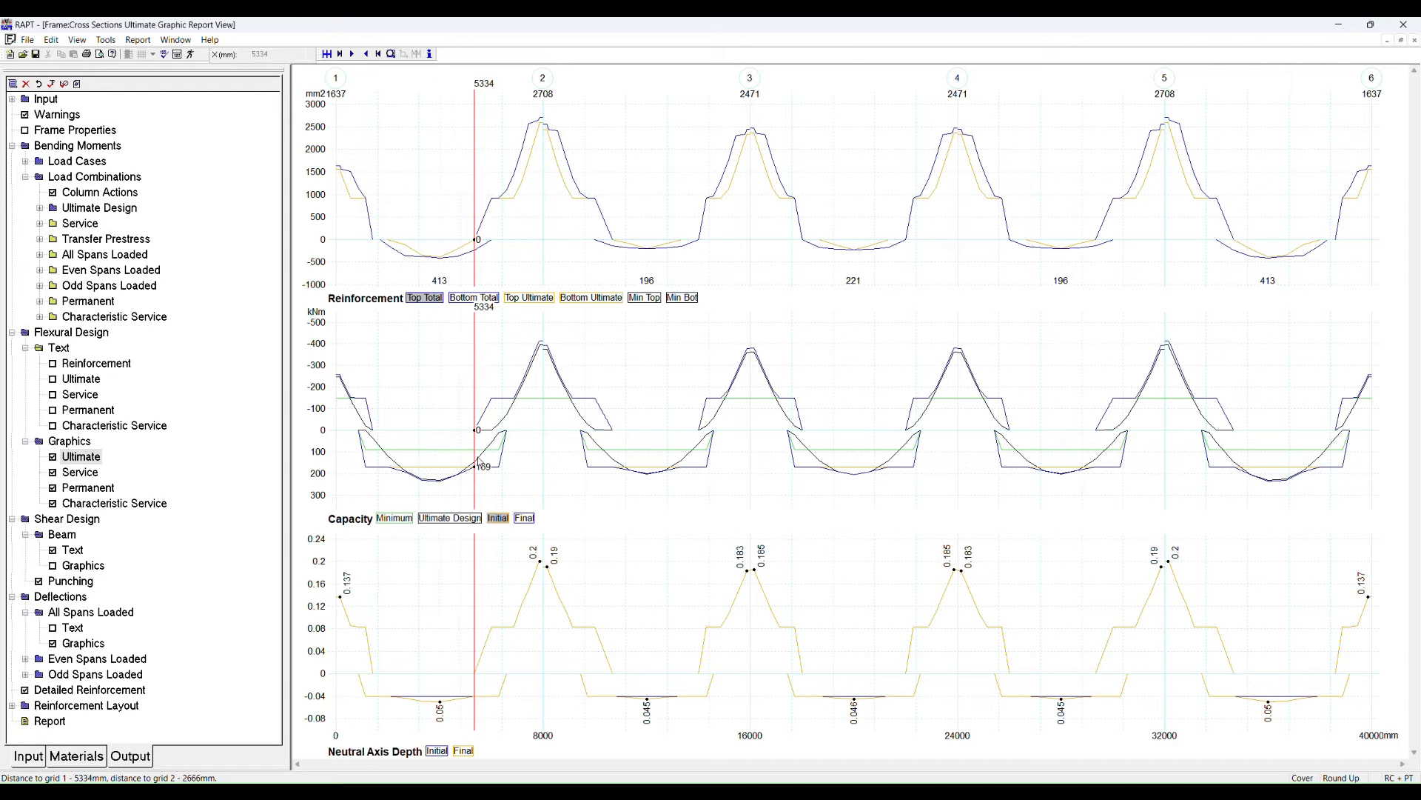
pyautogui.click(524, 517)
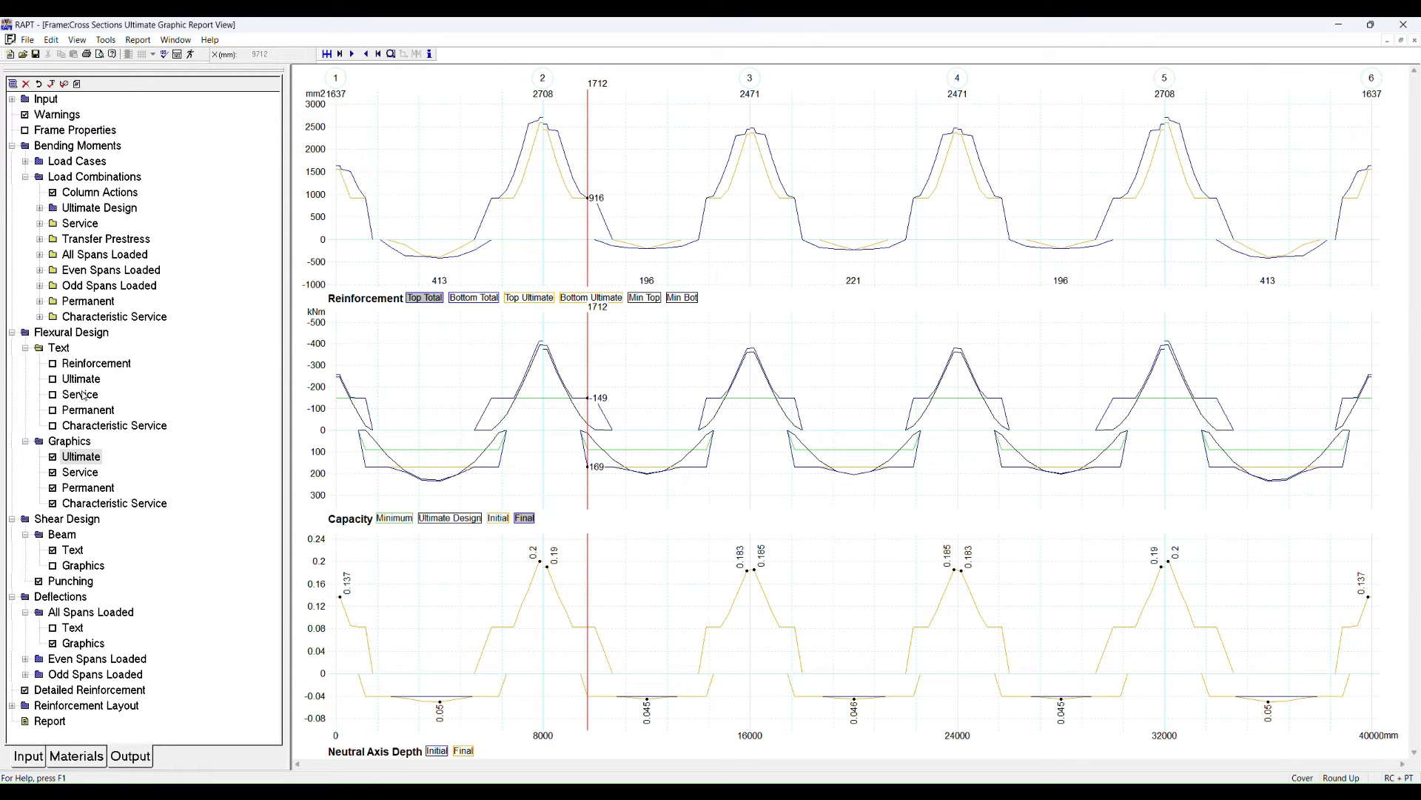
# Examine the service flexural design graphs, checking the stress curves at the middle of span 1 and just before column 2.
pyautogui.click(80, 473)
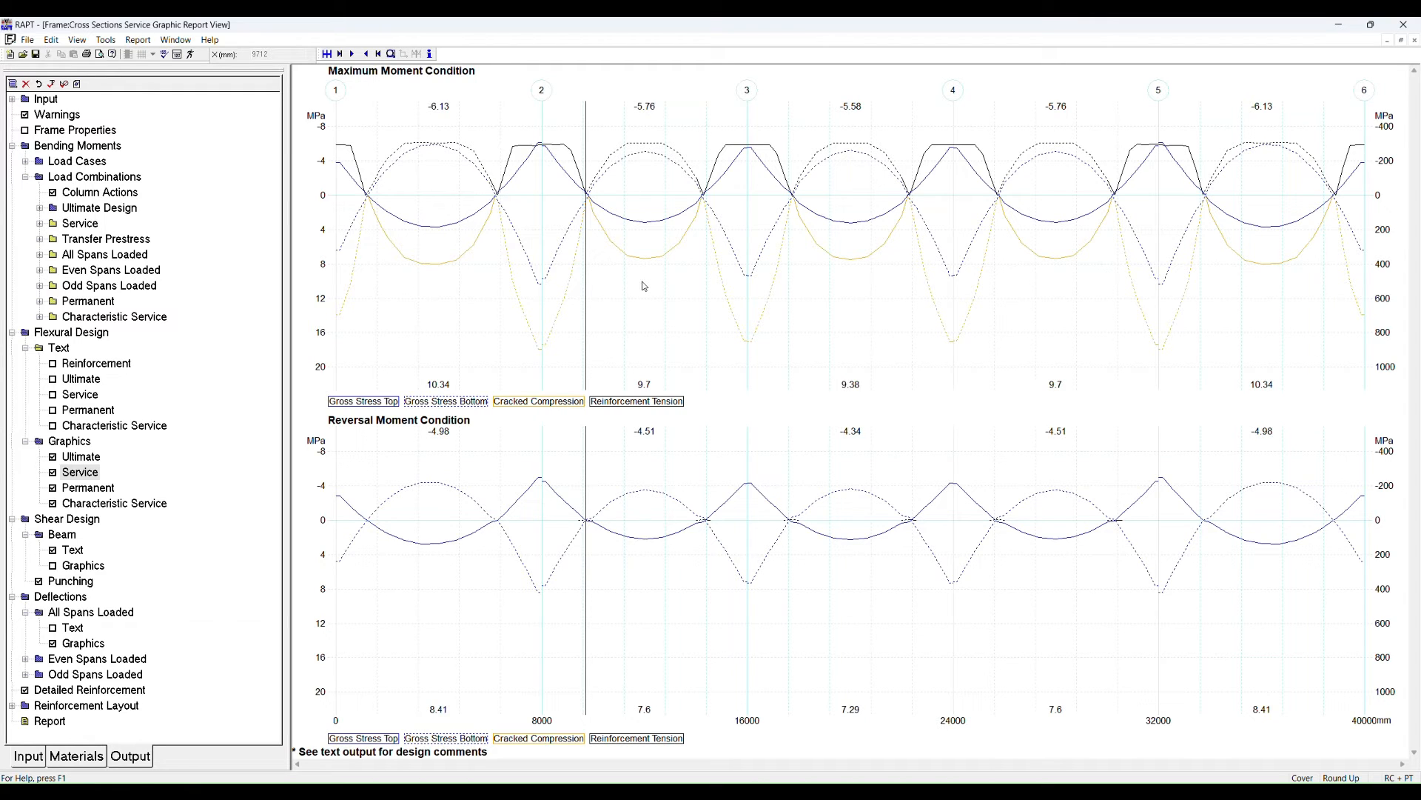
pyautogui.rightClick(442, 205)
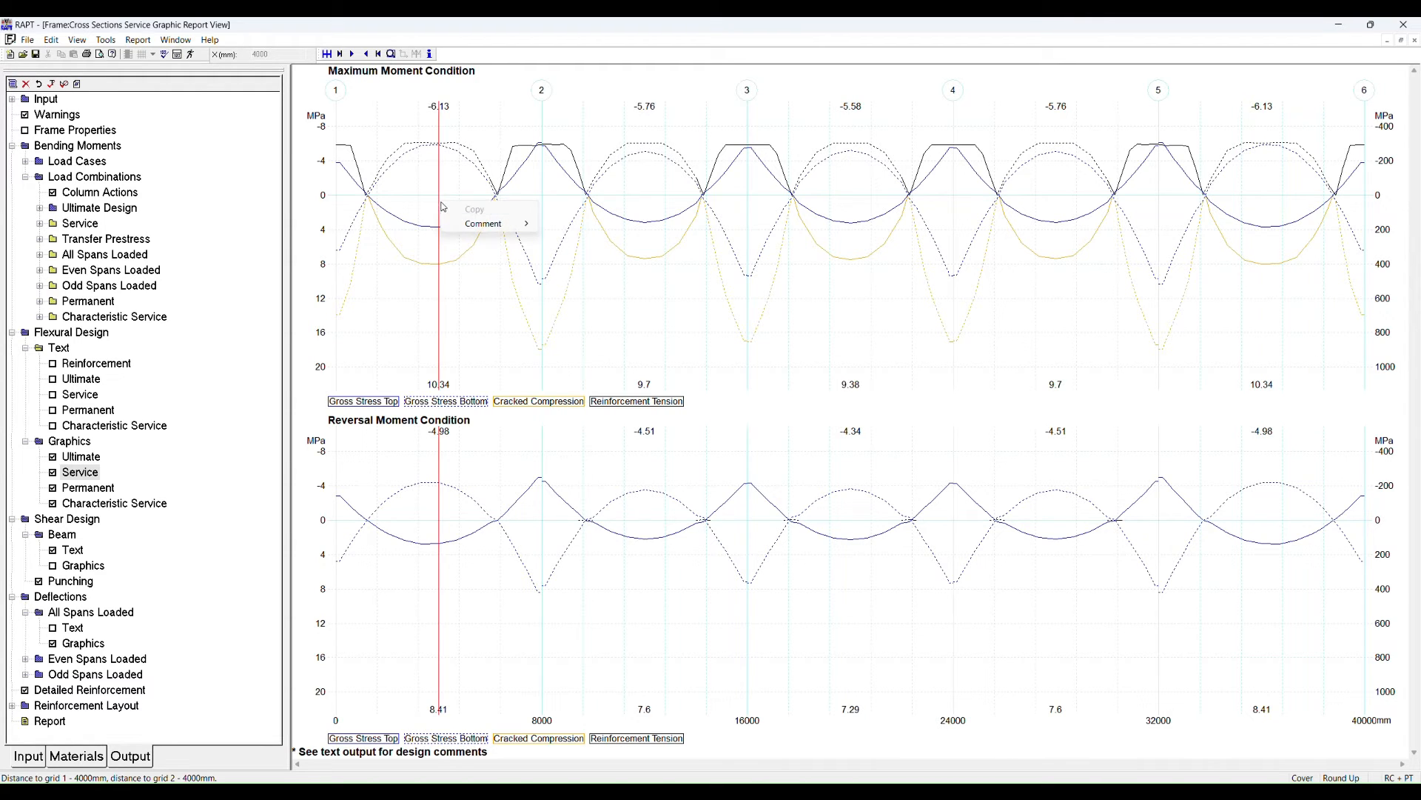
pyautogui.click(434, 247)
pyautogui.click(429, 54)
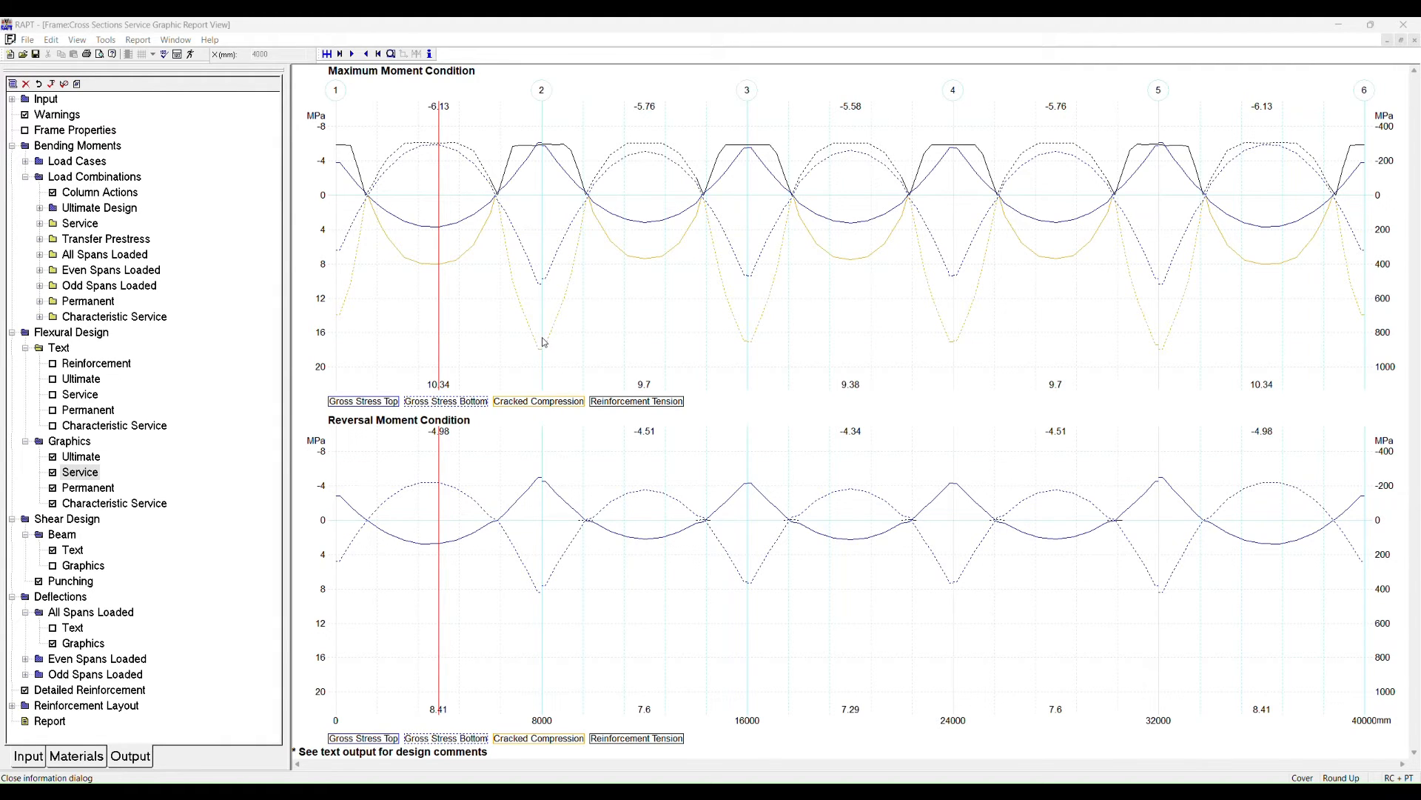
pyautogui.click(434, 263)
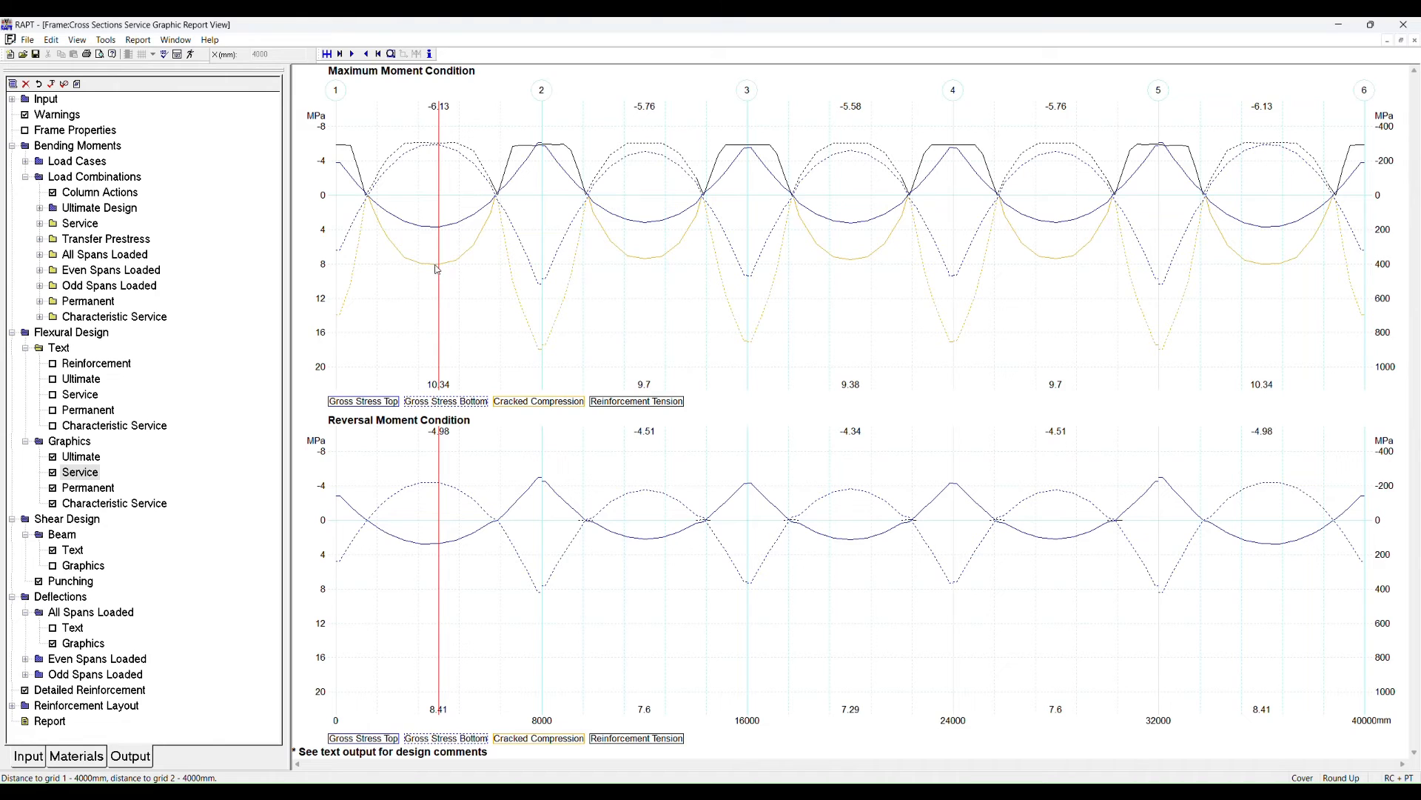
pyautogui.click(435, 264)
pyautogui.click(423, 259)
pyautogui.click(436, 265)
pyautogui.click(540, 305)
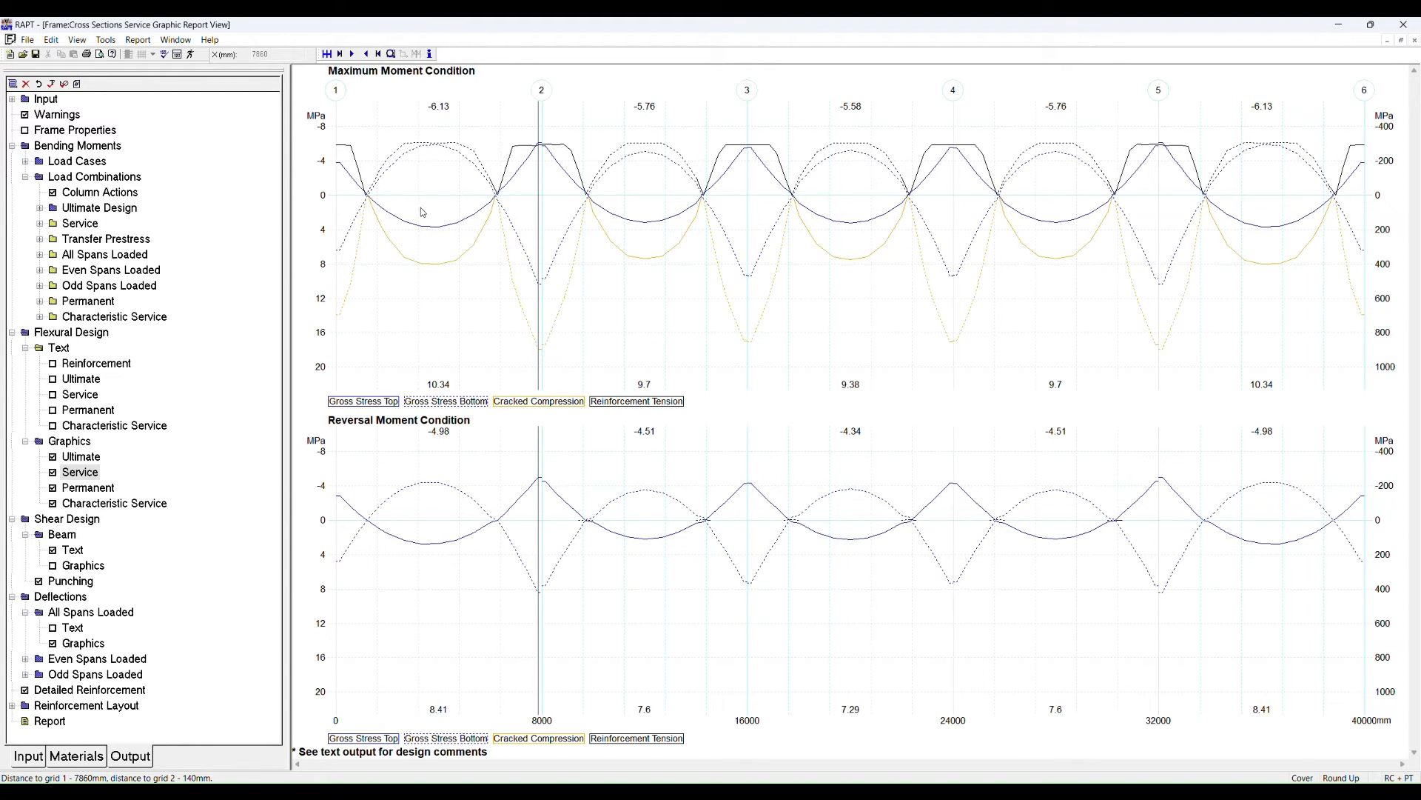
# Inspect the detailed service stress information for the section 3332 mm along span 1, and close it.
pyautogui.click(422, 210)
pyautogui.click(430, 54)
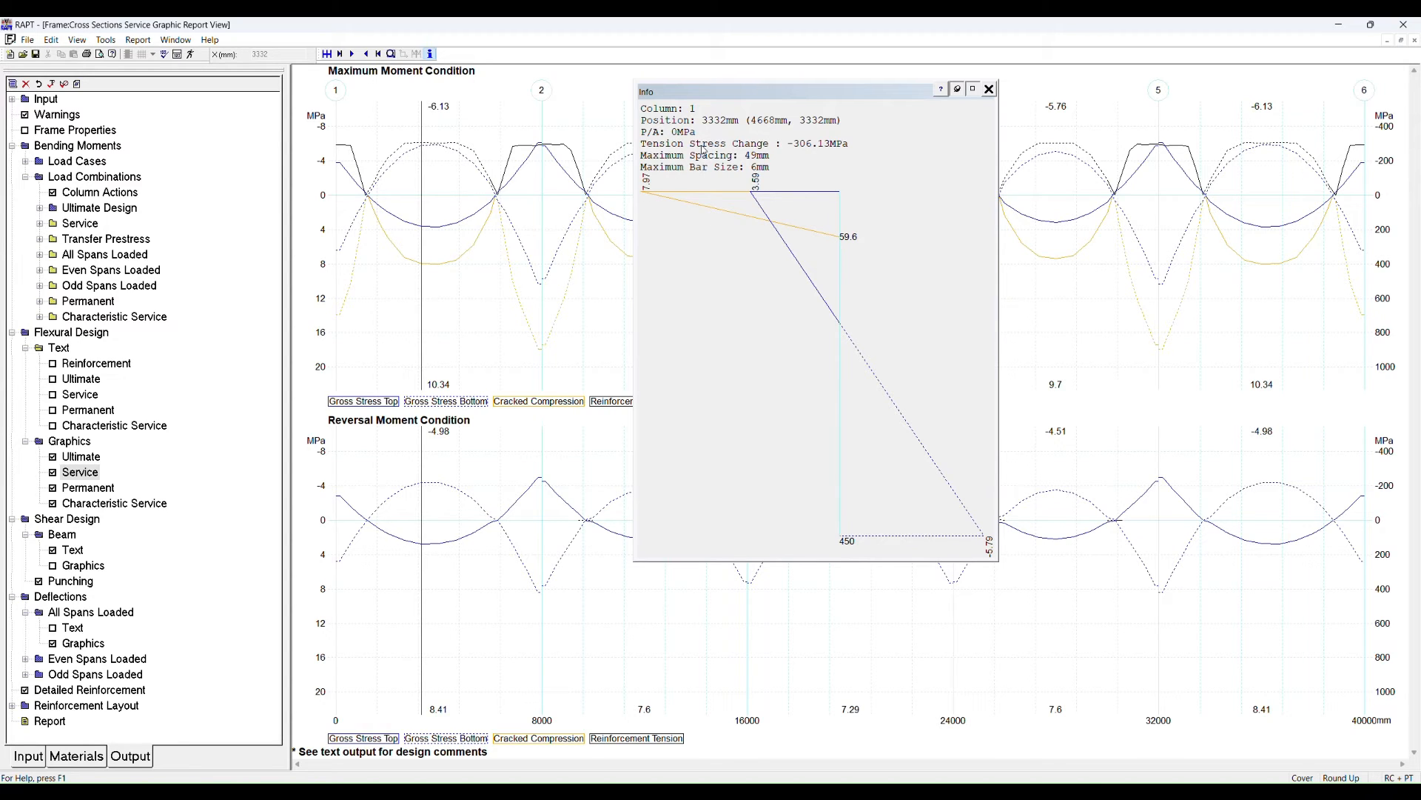
pyautogui.click(801, 149)
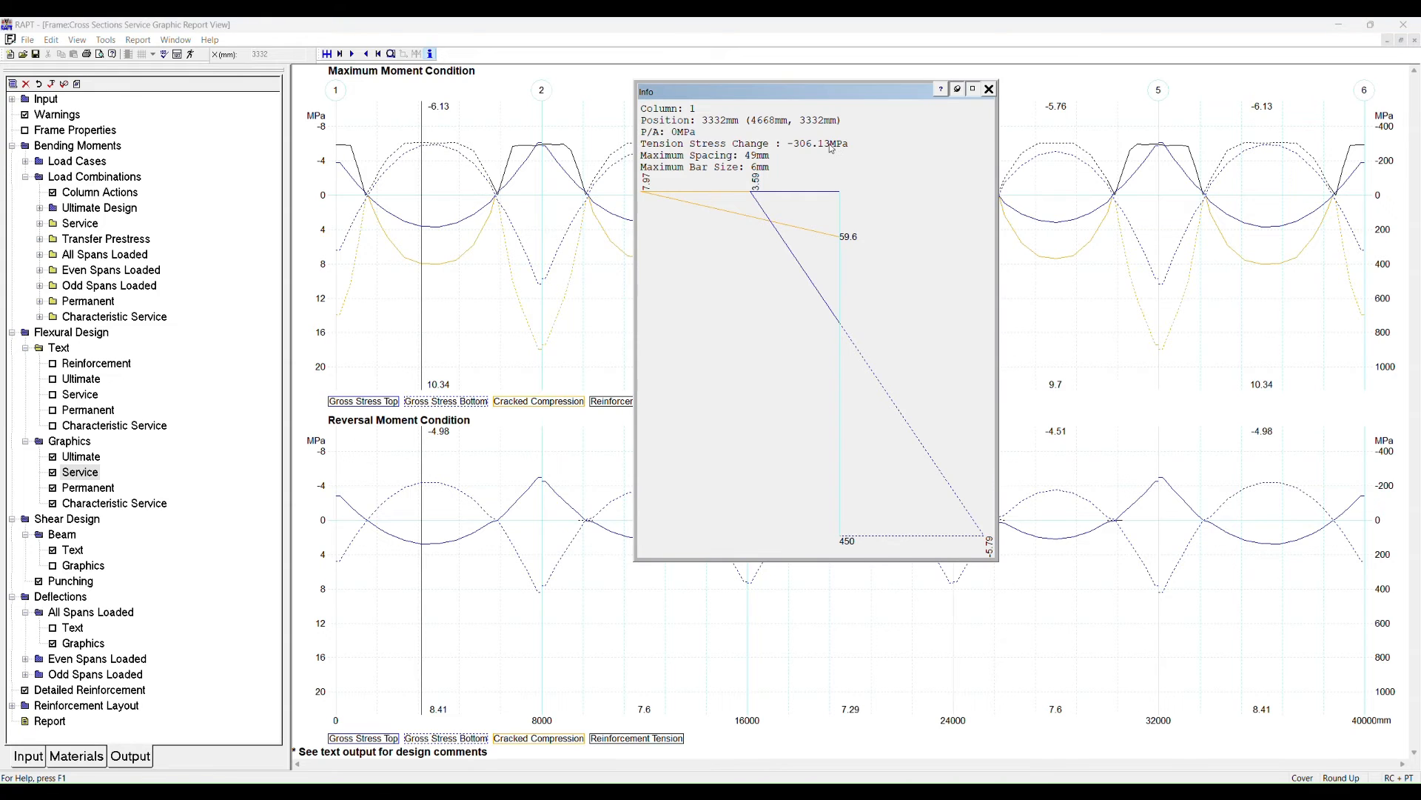
pyautogui.click(989, 89)
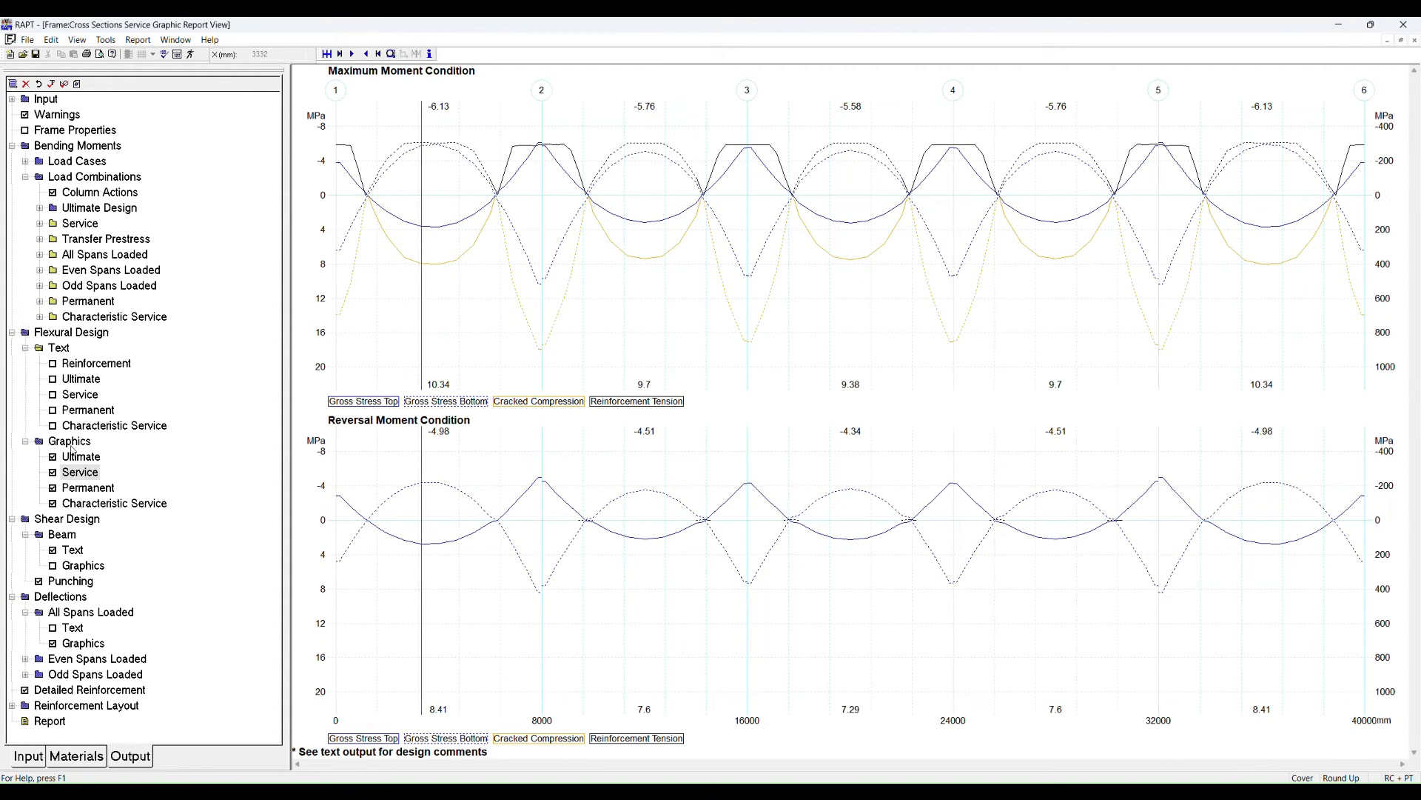
# Review the tabulated service flexural results of span 1 and the maximum service stress change settings in the crack control design data.
pyautogui.click(83, 395)
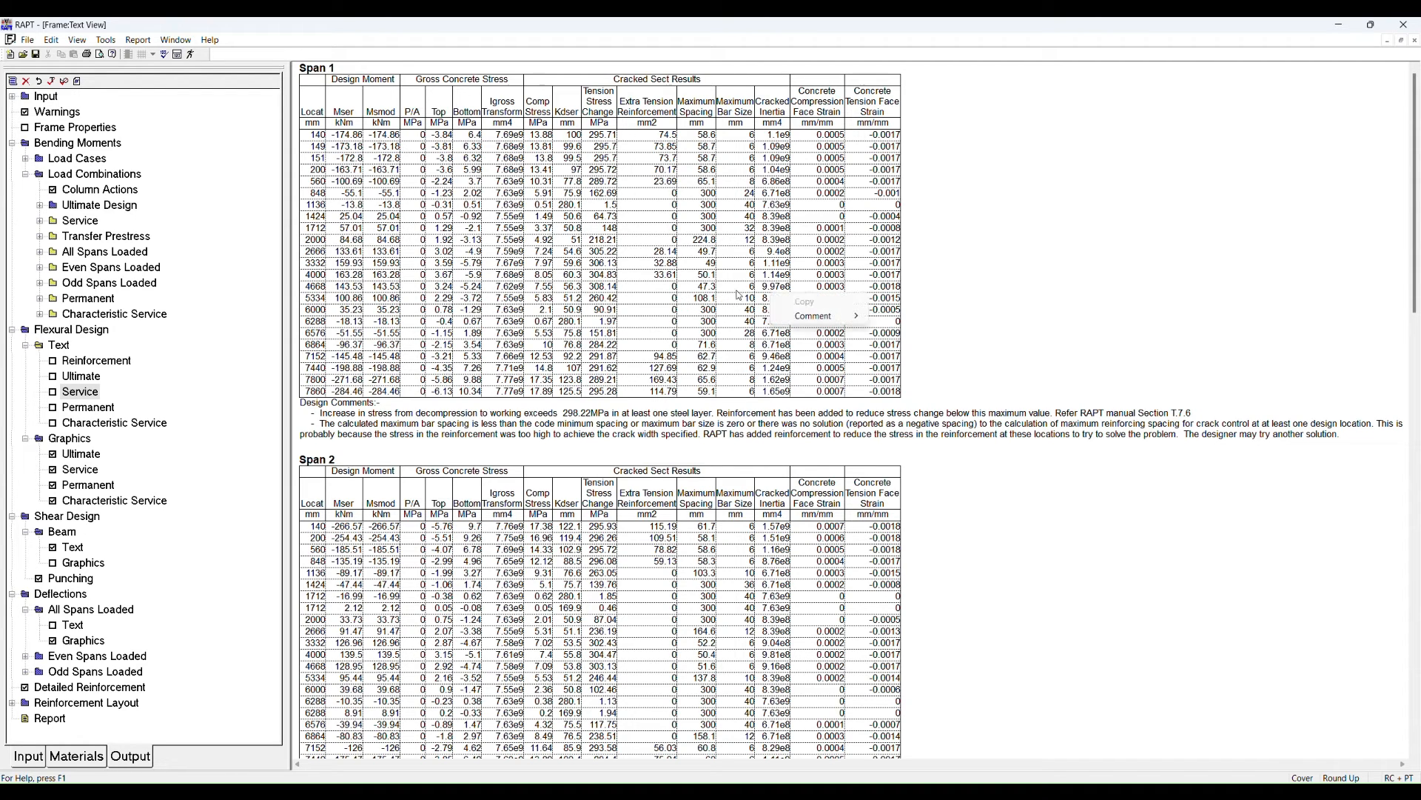
pyautogui.click(710, 302)
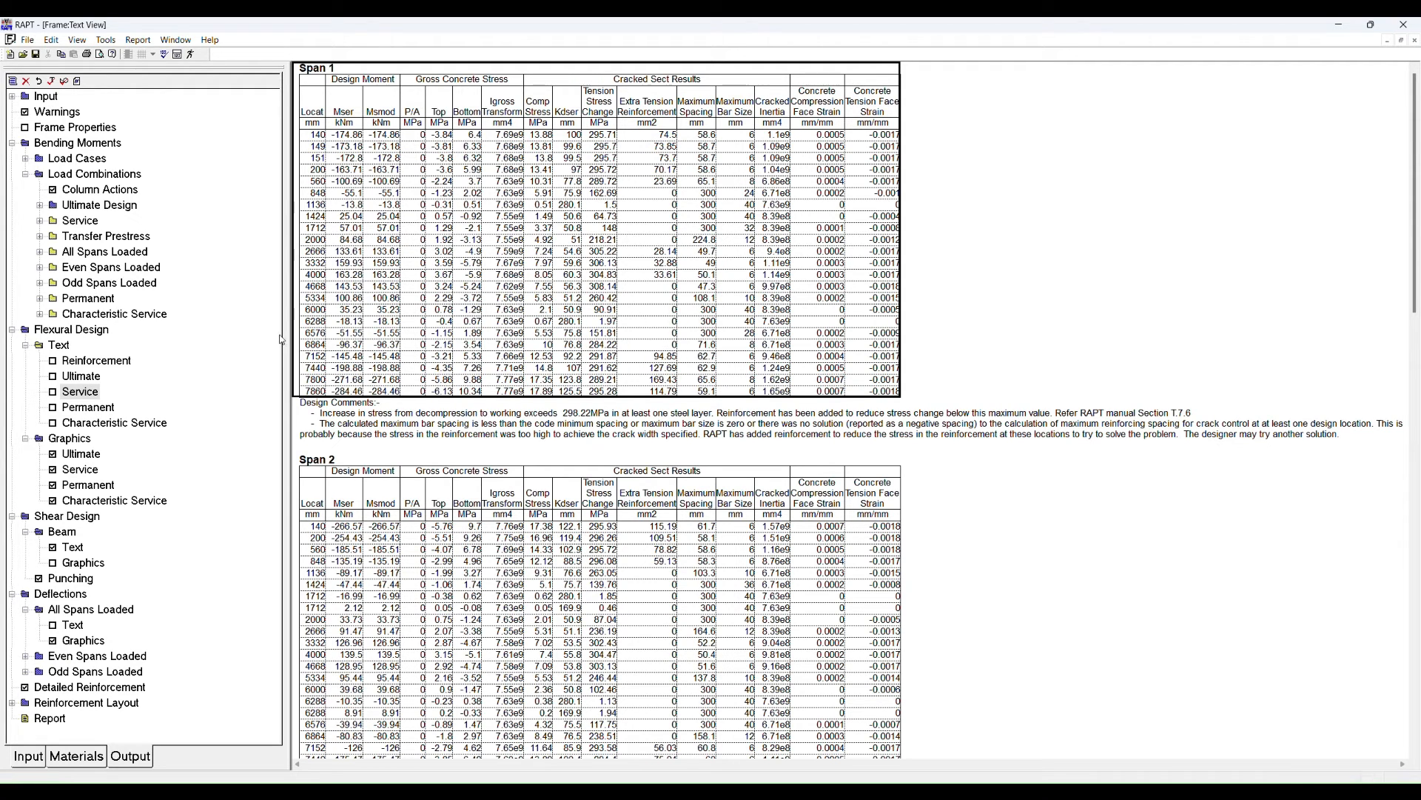
pyautogui.click(30, 756)
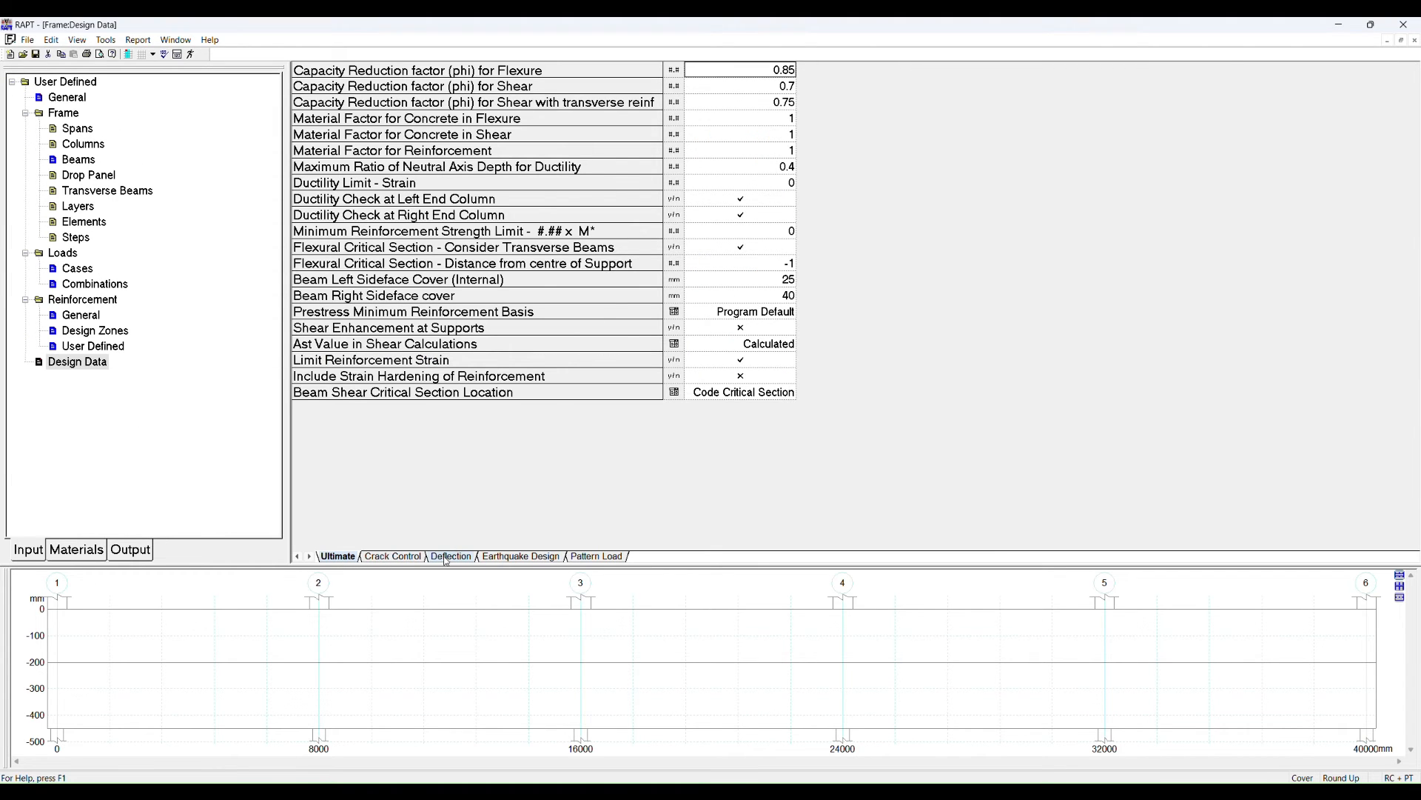
pyautogui.click(393, 557)
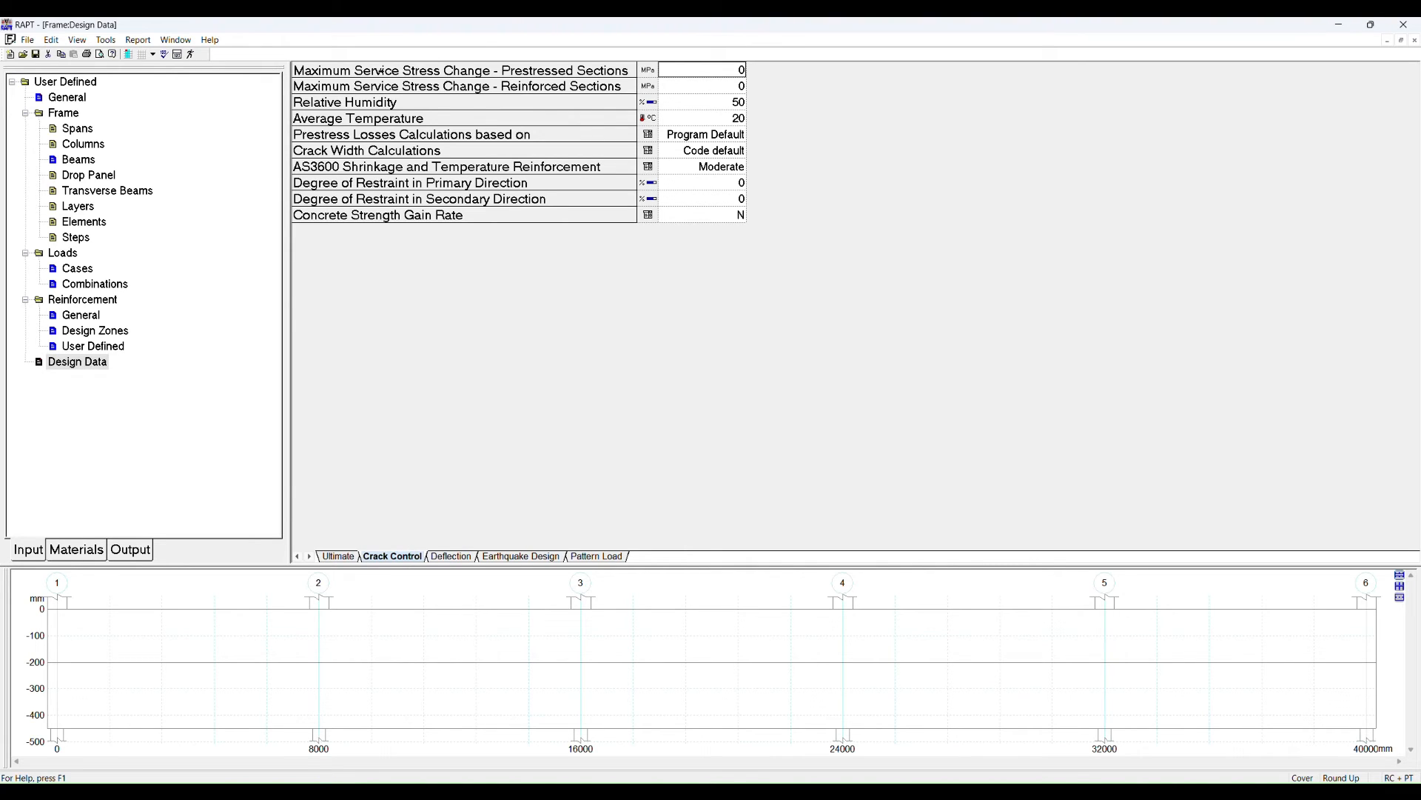
pyautogui.moveTo(698, 70); pyautogui.dragTo(707, 92)
pyautogui.click(709, 72)
pyautogui.click(132, 549)
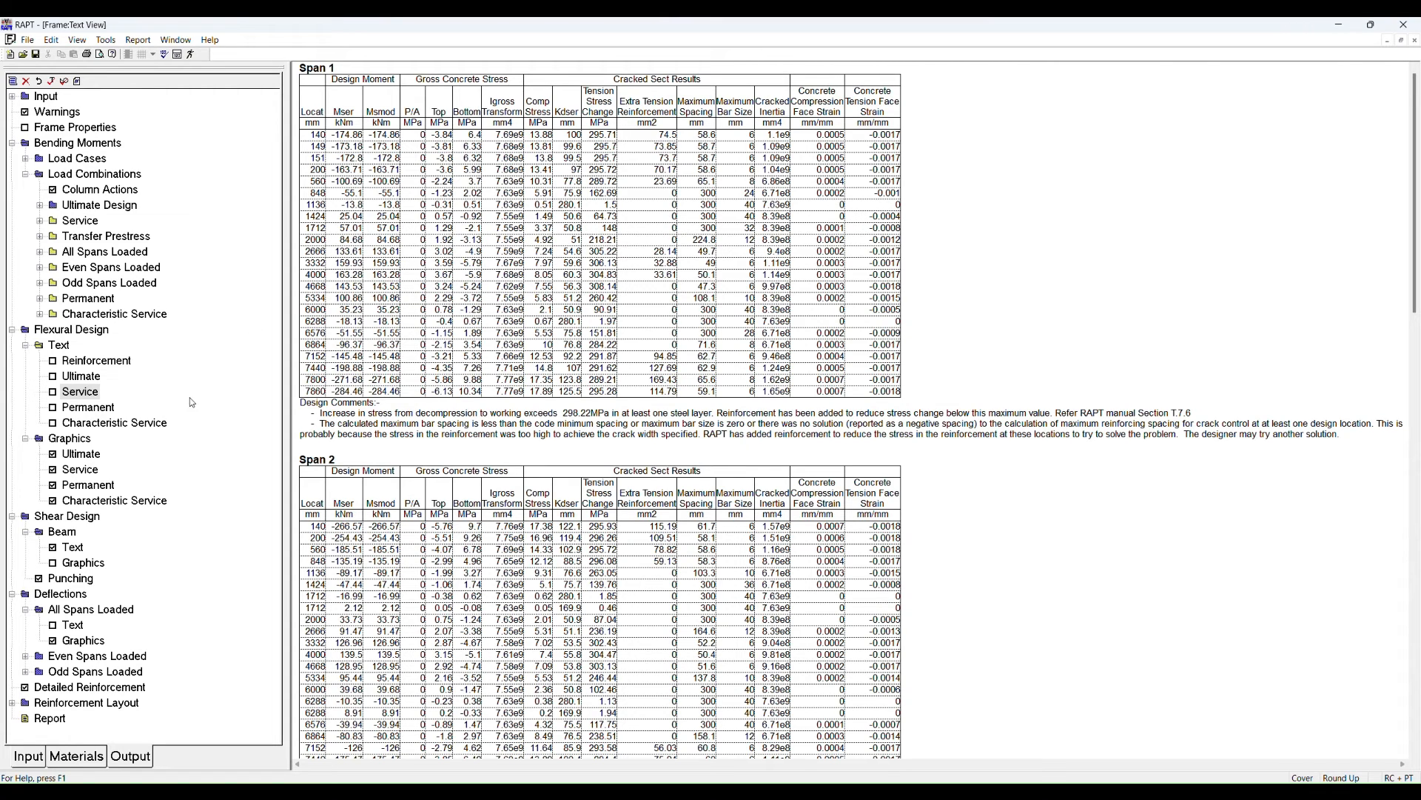
# Examine the beam shear graphs, reading the minimum-legs N12 and 2-leg N12 spacing requirements in span 1 near column 2.
pyautogui.click(82, 472)
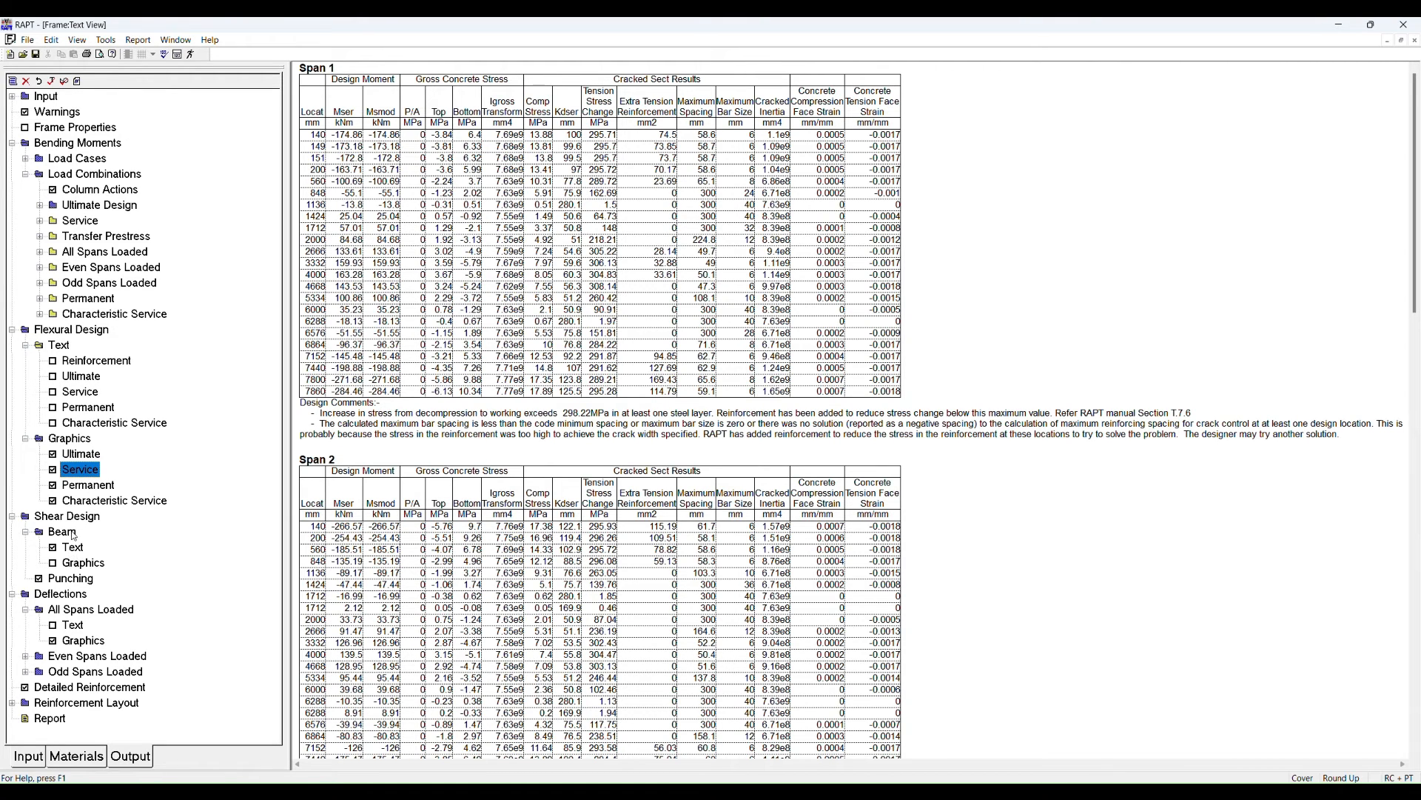
pyautogui.click(75, 563)
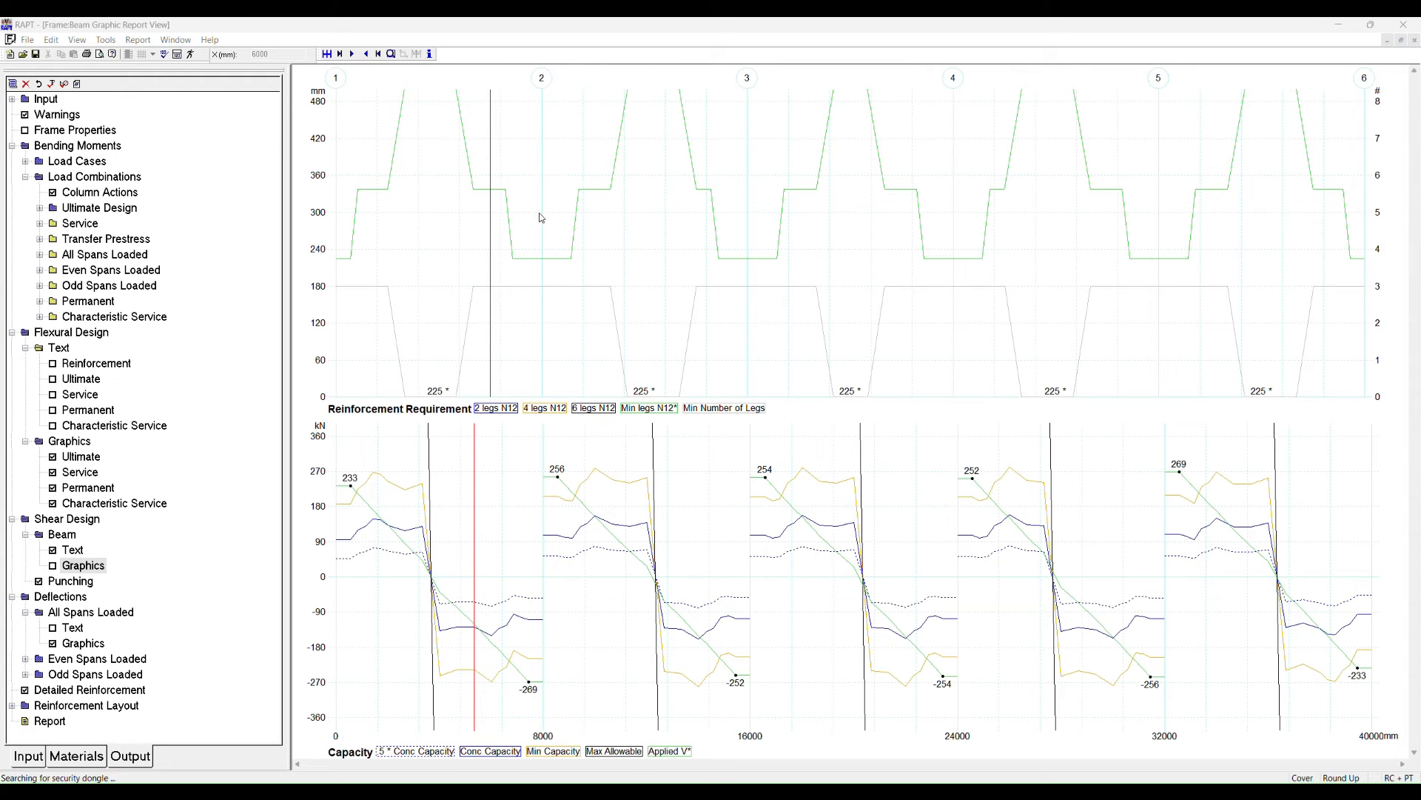
pyautogui.click(498, 211)
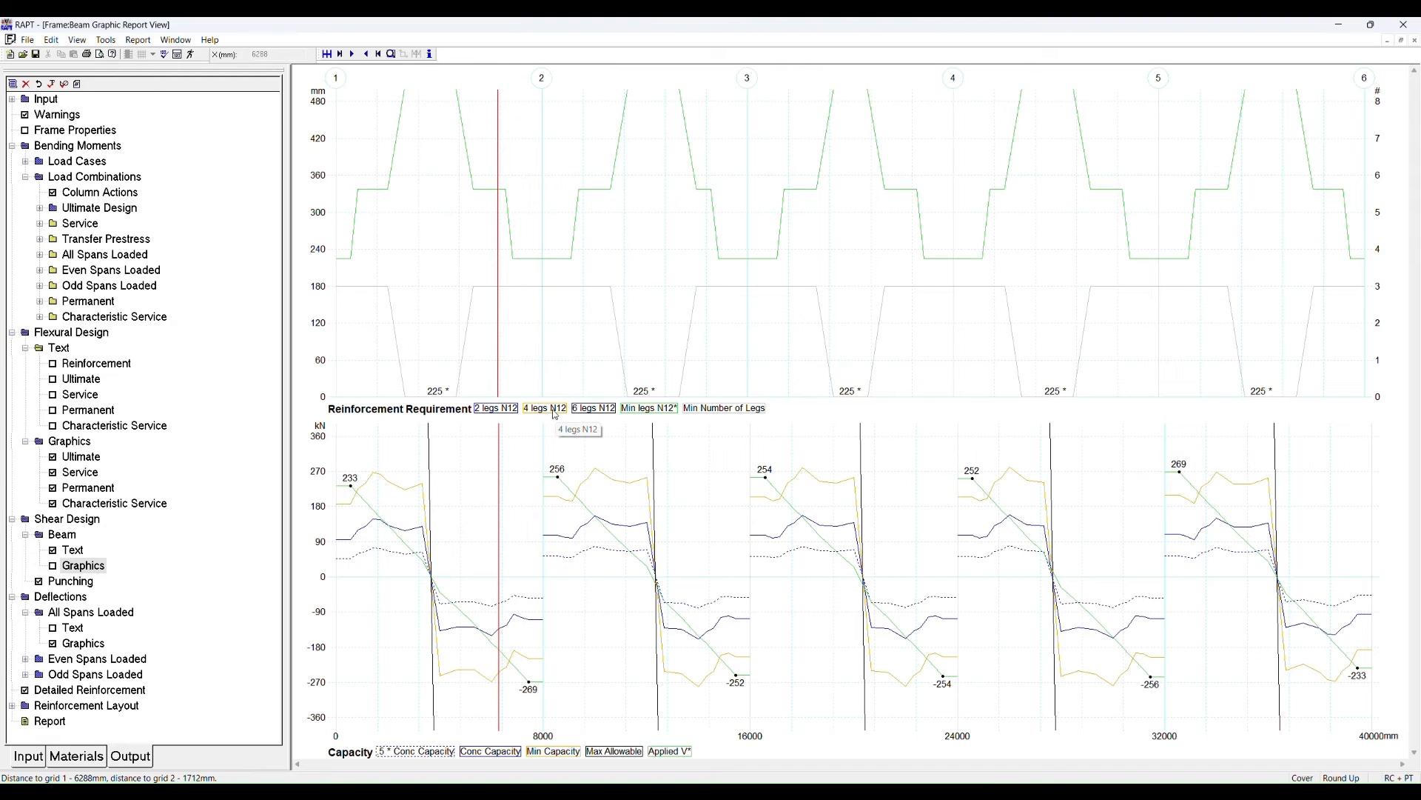
pyautogui.click(507, 245)
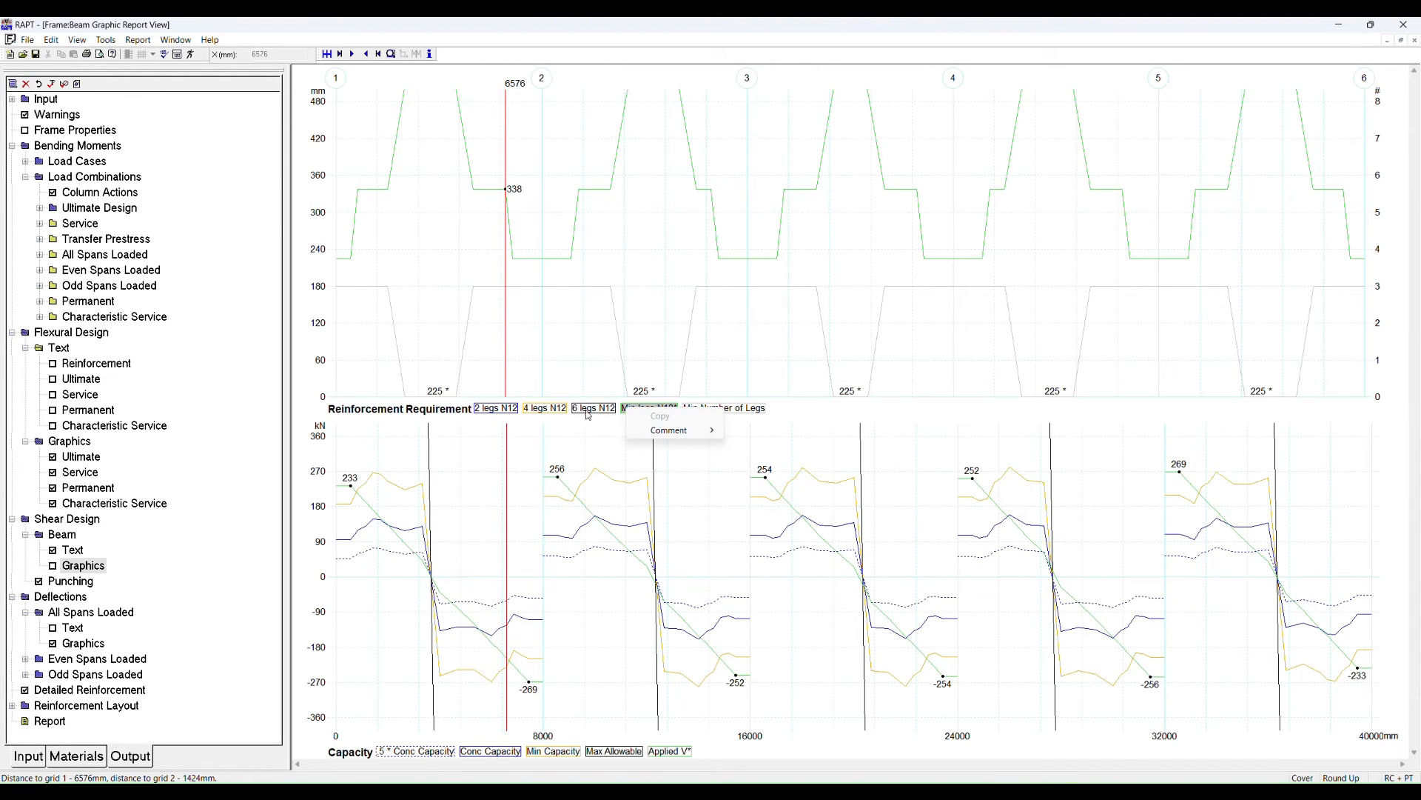
pyautogui.click(500, 412)
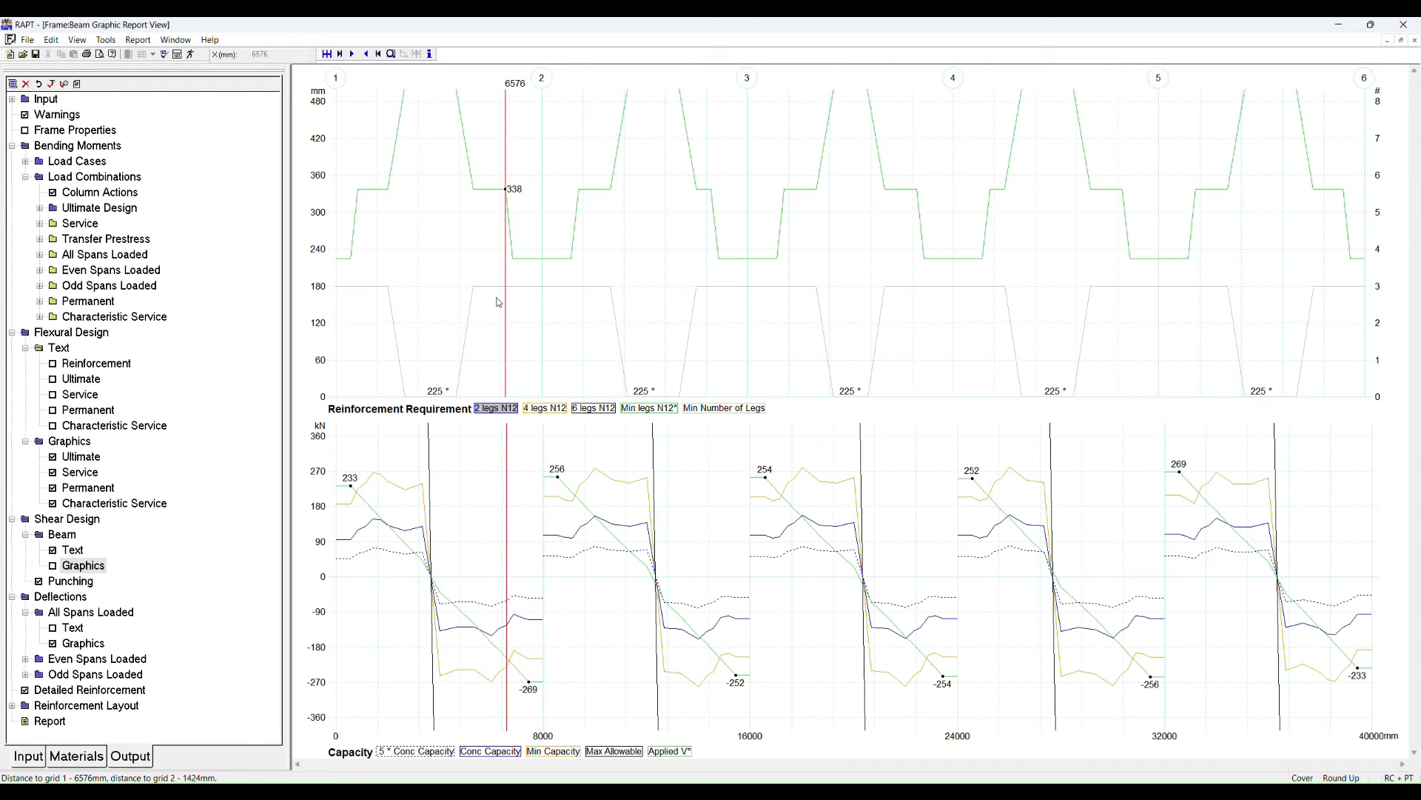
pyautogui.click(488, 205)
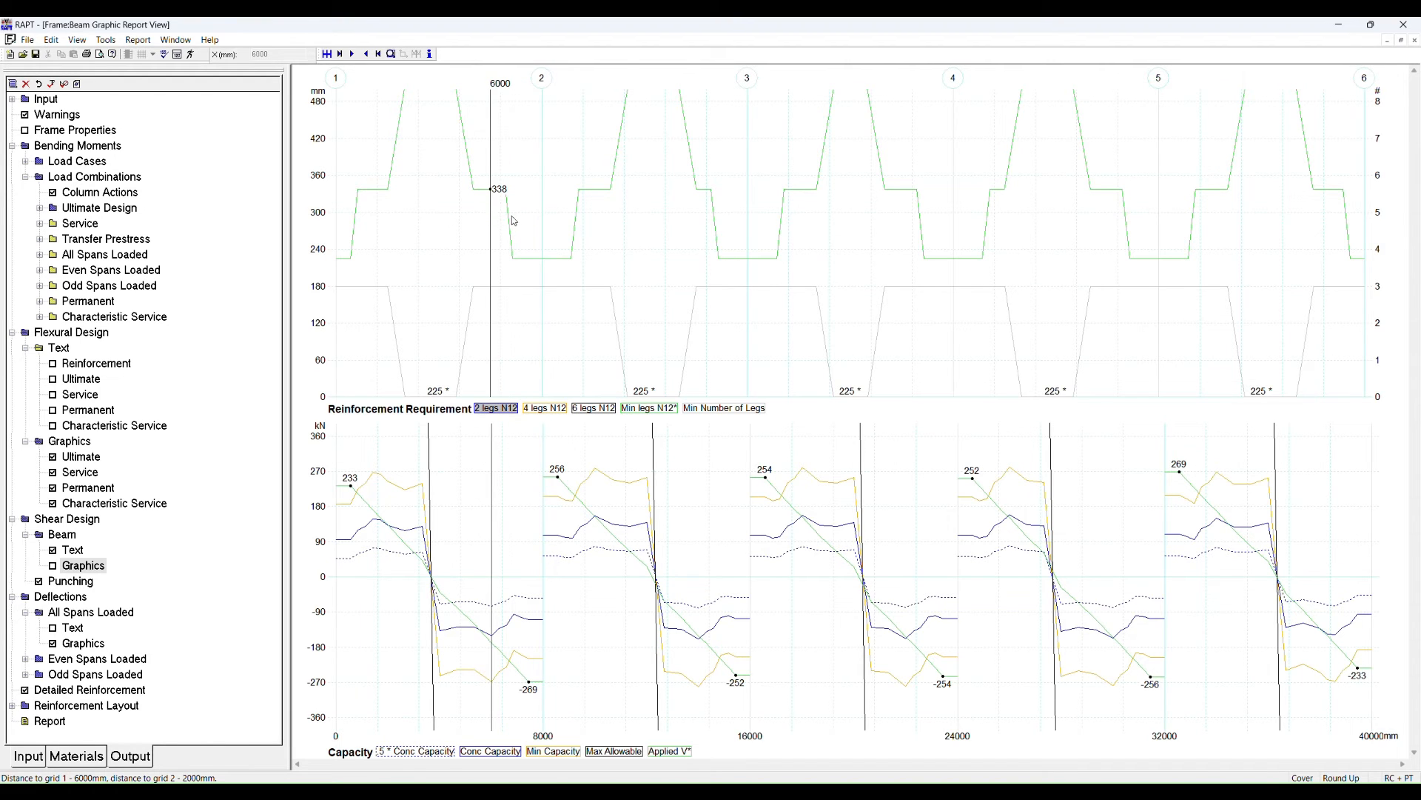
# Change the reinforcement type of shear options 1, 2 and 3 to R 250MPa and recalculate the beam shear results.
pyautogui.click(30, 757)
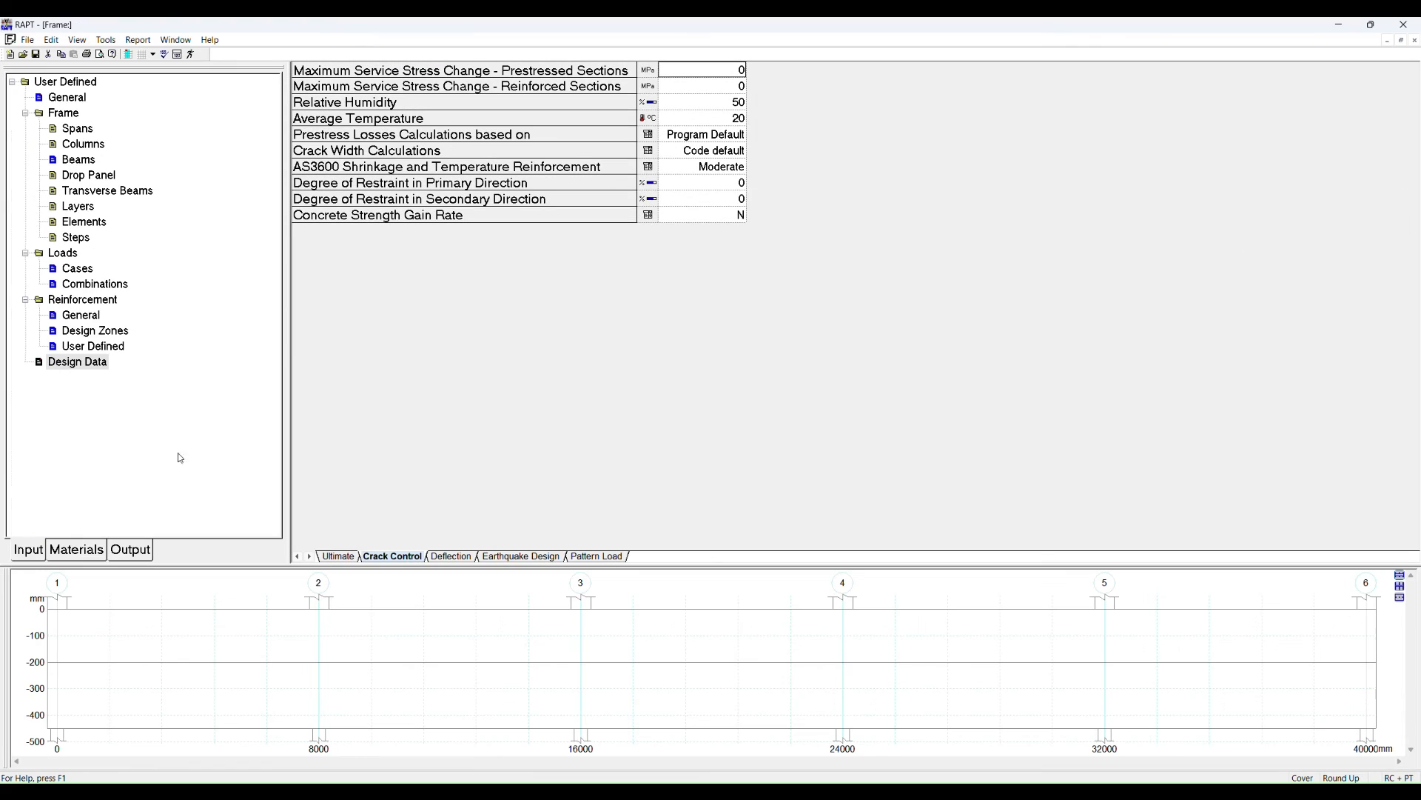
pyautogui.click(81, 316)
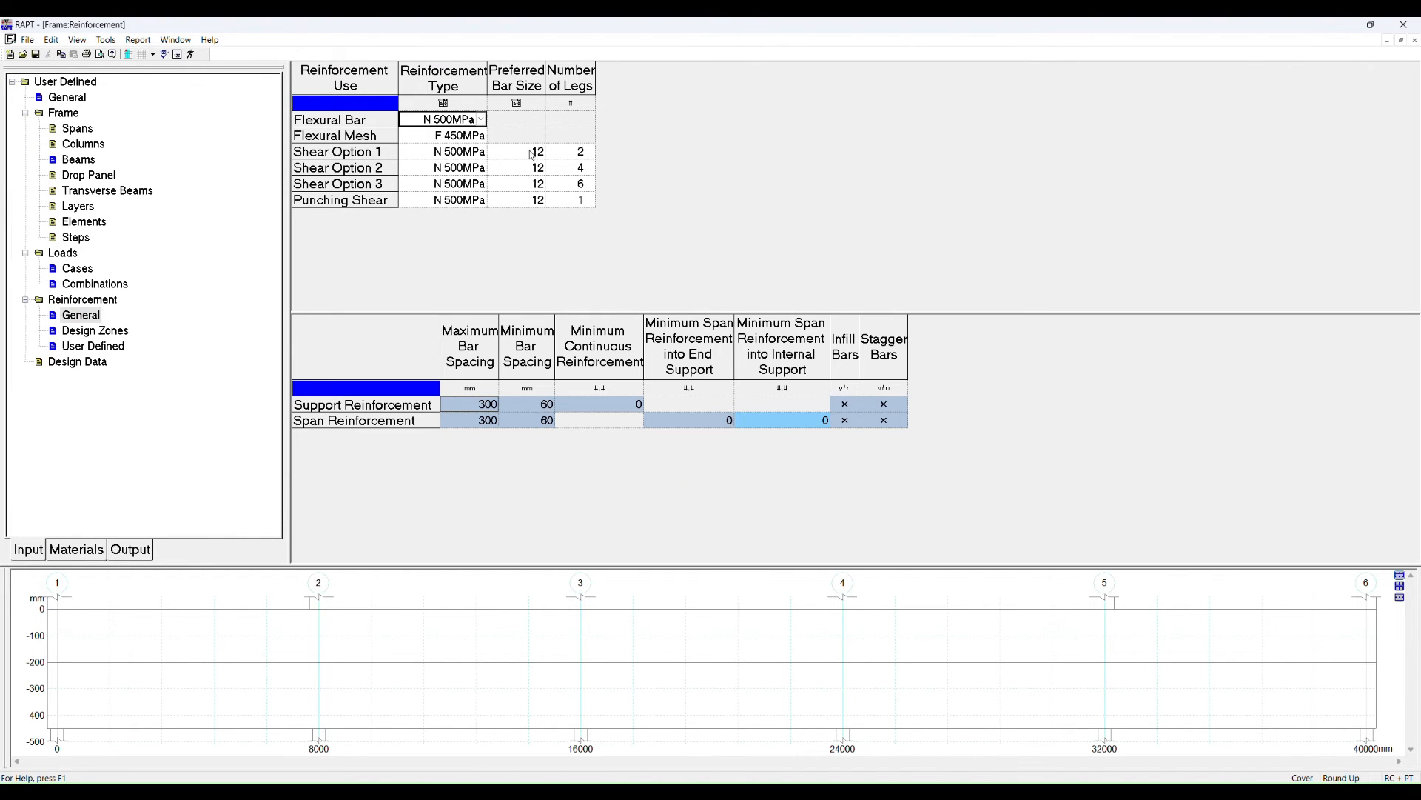
pyautogui.click(474, 153)
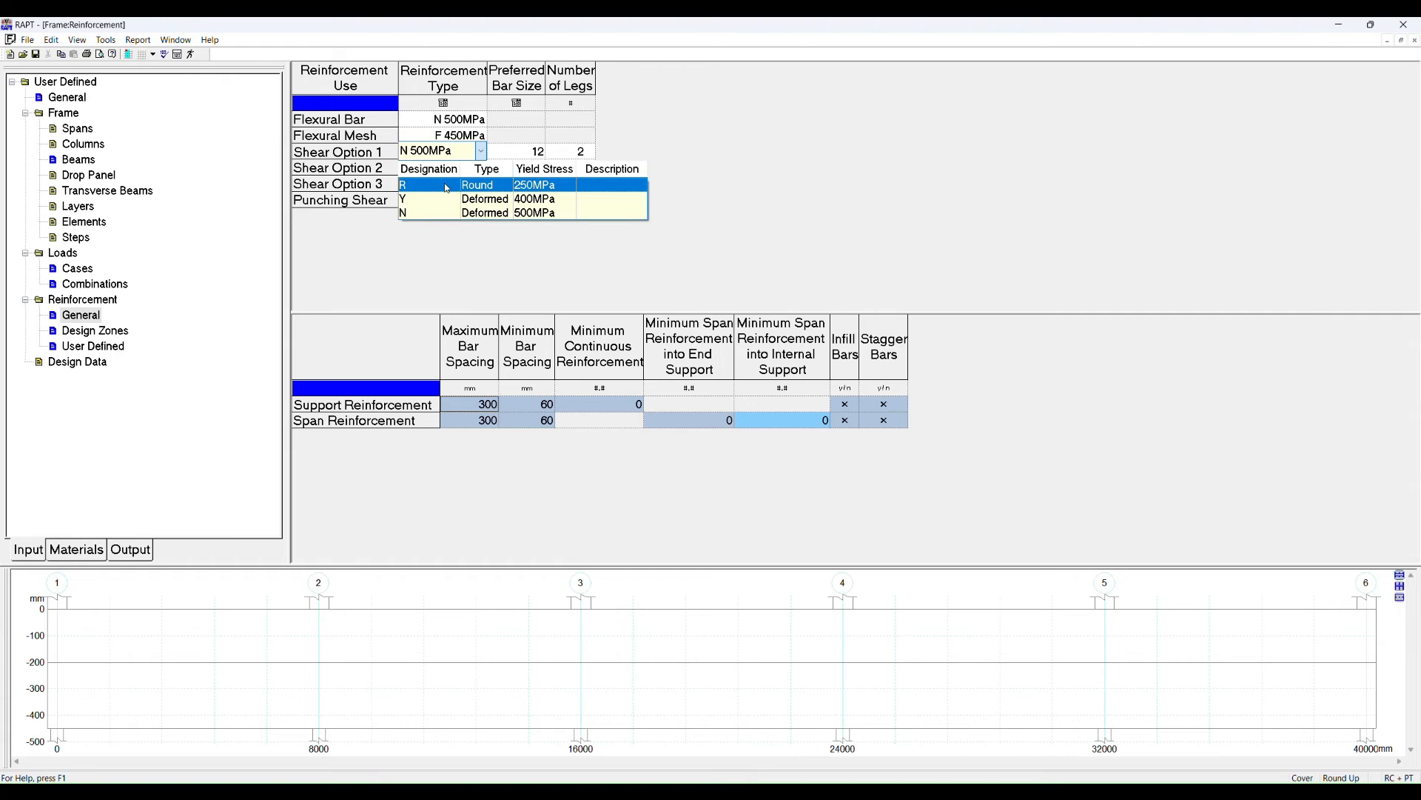
pyautogui.click(447, 185)
pyautogui.click(454, 169)
pyautogui.click(447, 199)
pyautogui.click(446, 190)
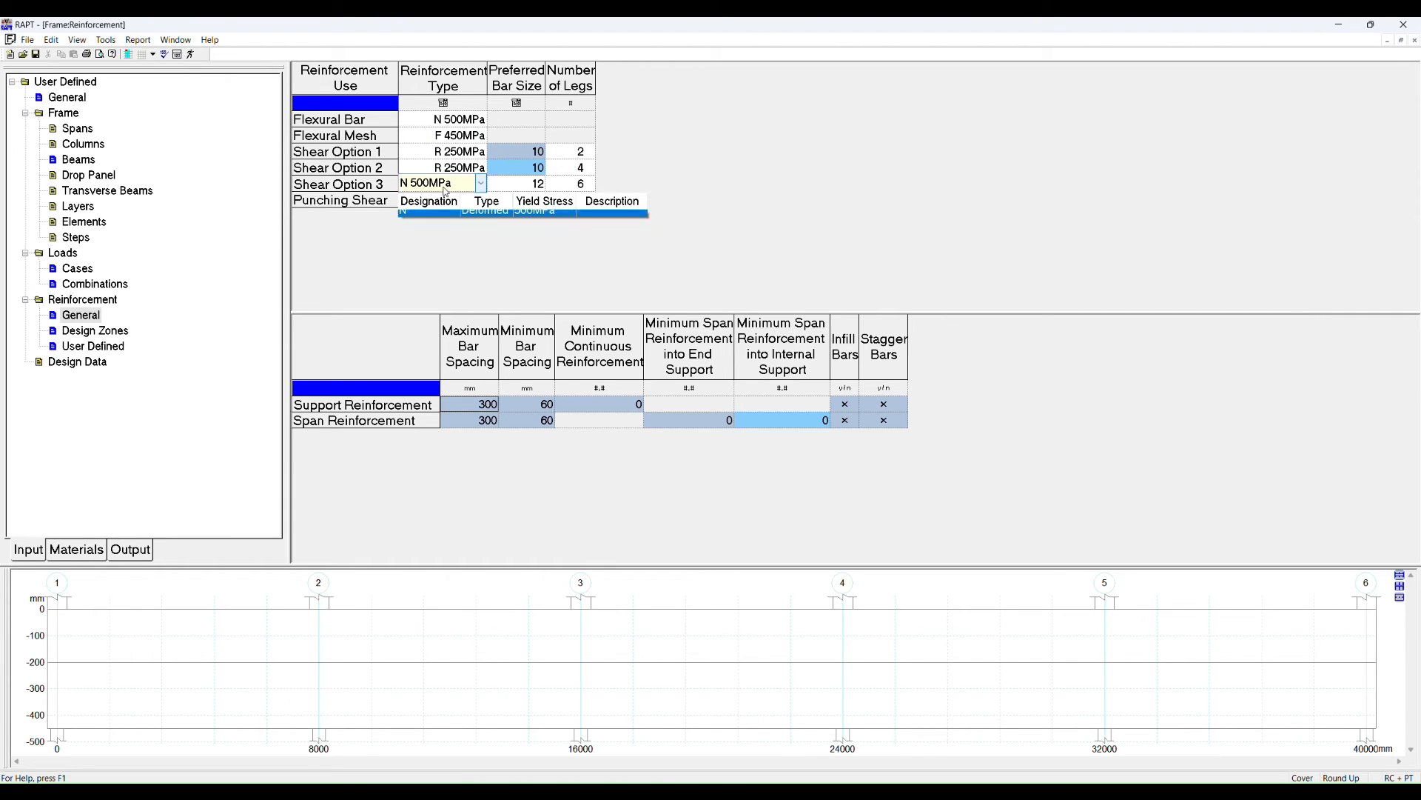
pyautogui.click(444, 210)
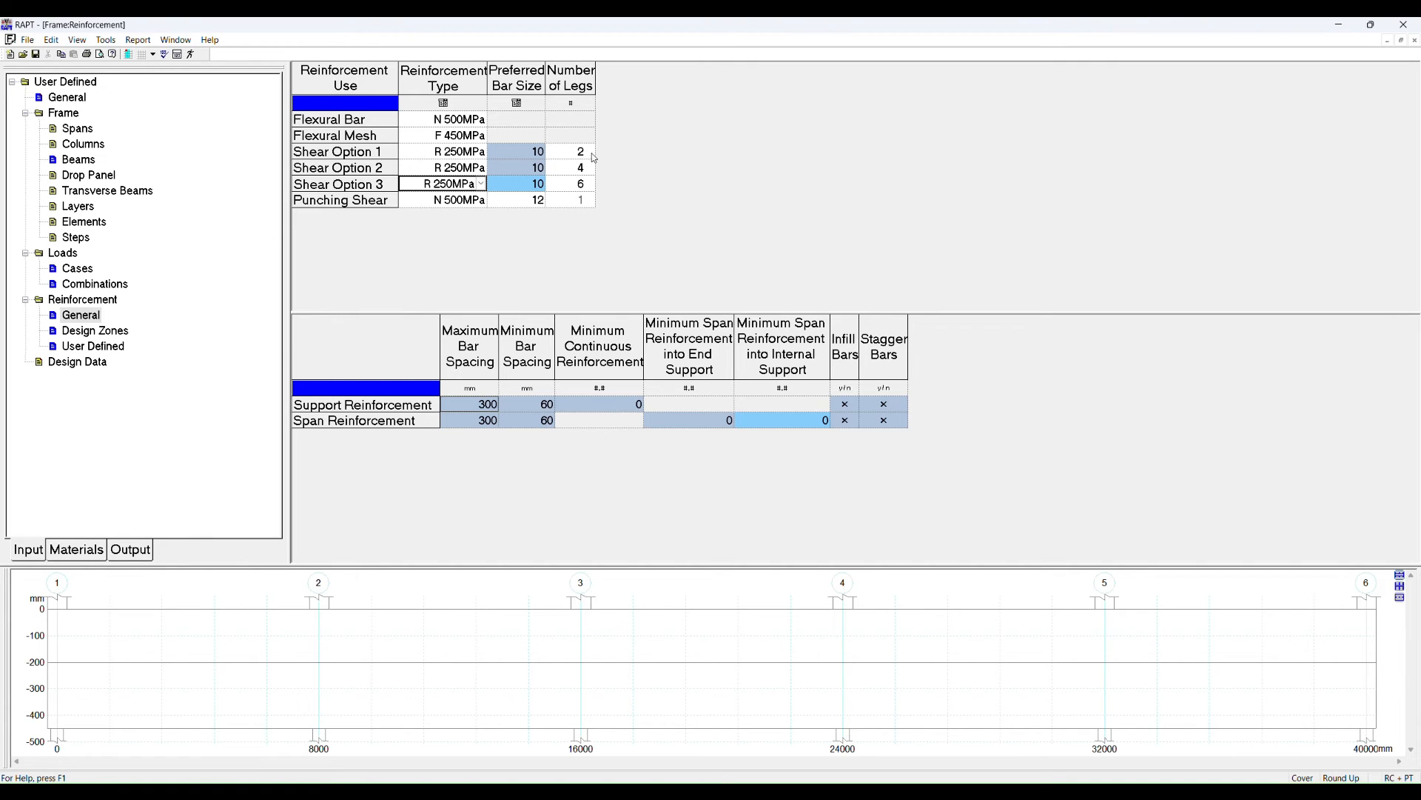
pyautogui.click(129, 552)
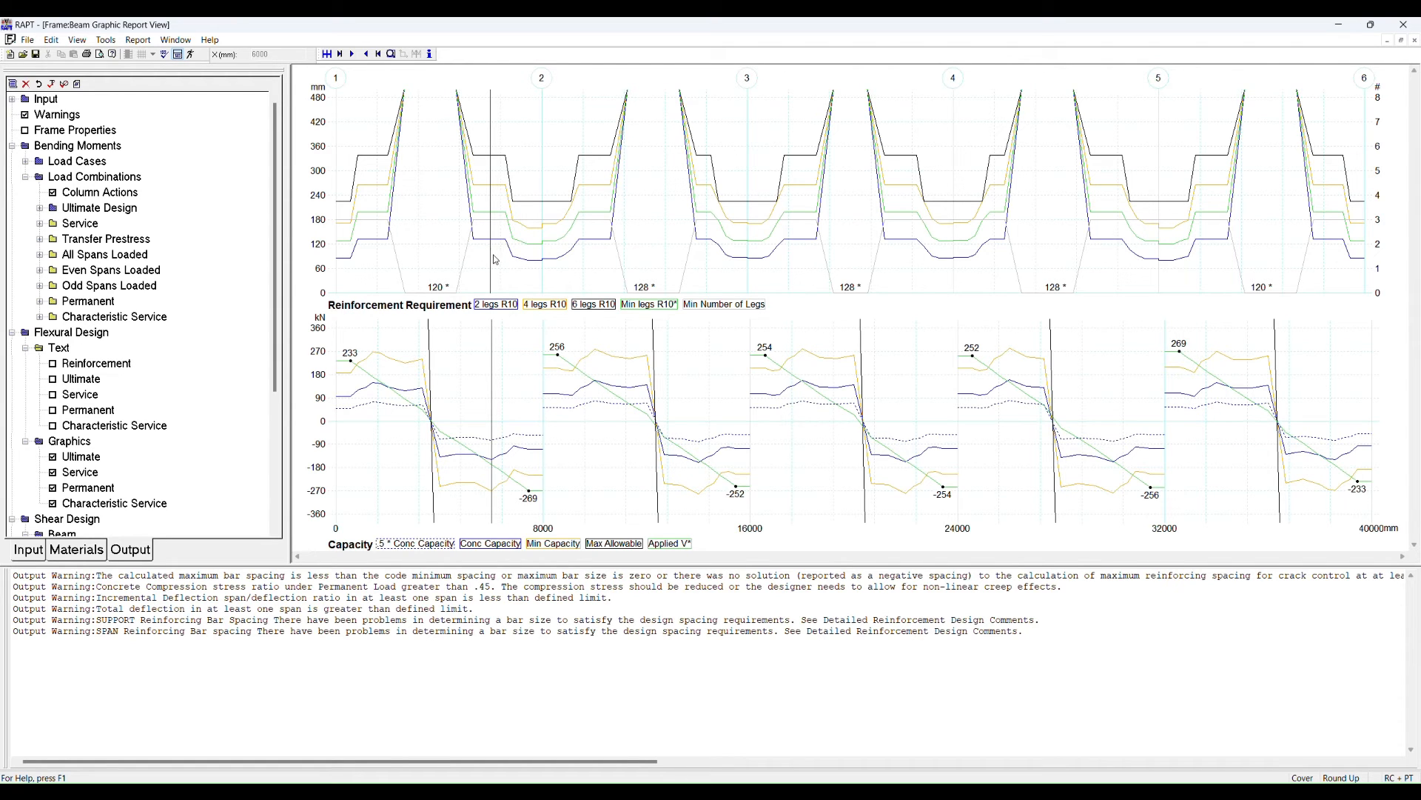
# Read the minimum number of legs and the R10 stirrup spacing curves for each leg option at 6000 mm in span 1.
pyautogui.click(701, 310)
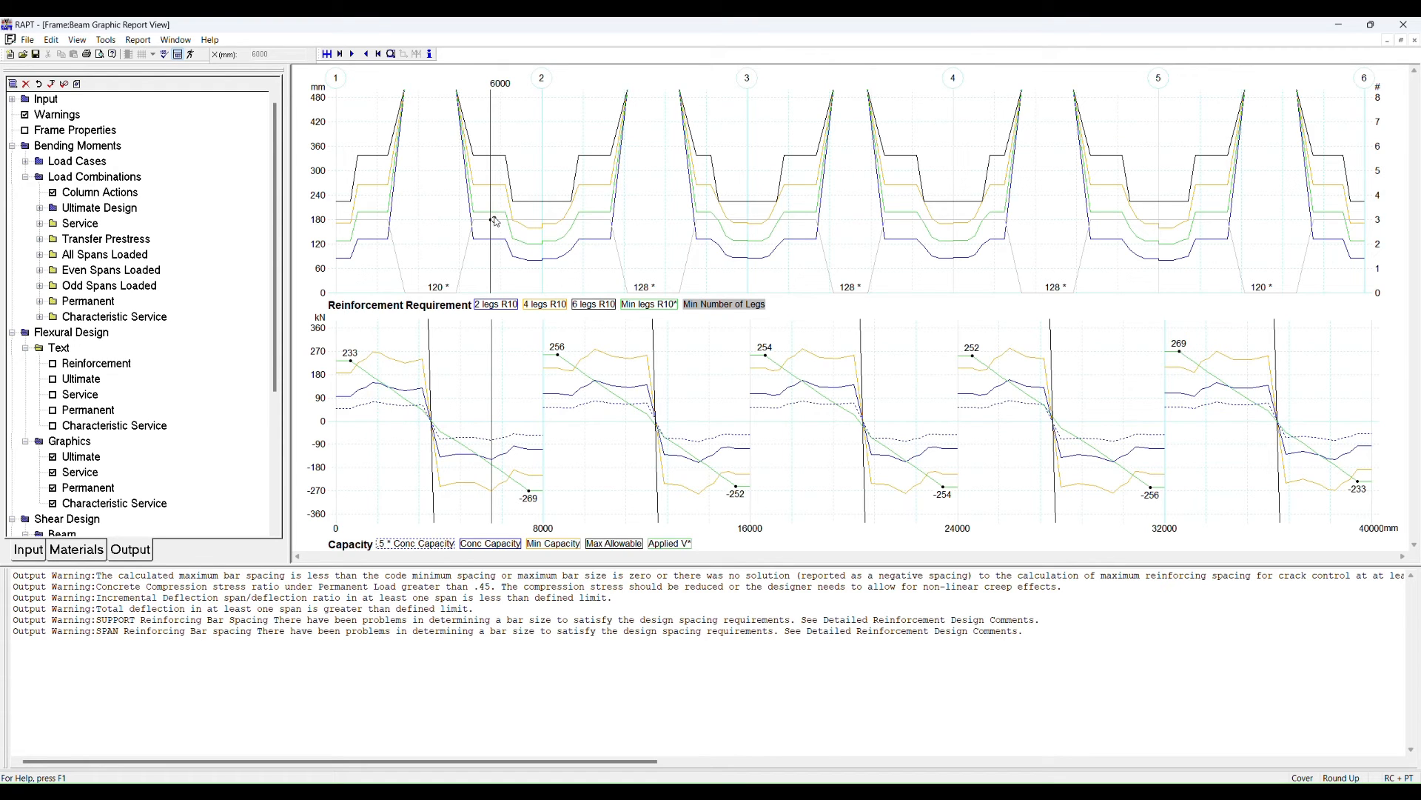
pyautogui.click(480, 307)
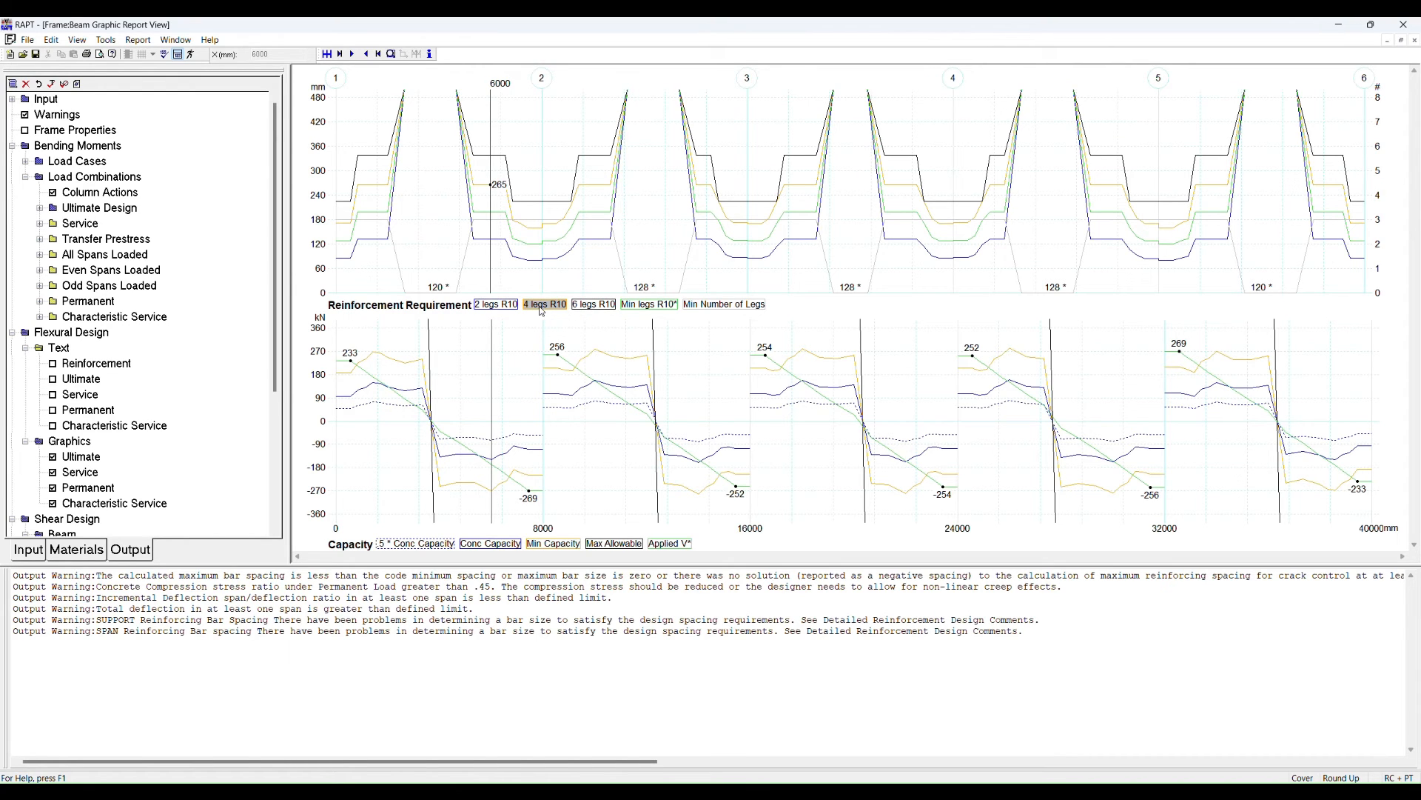
pyautogui.click(655, 308)
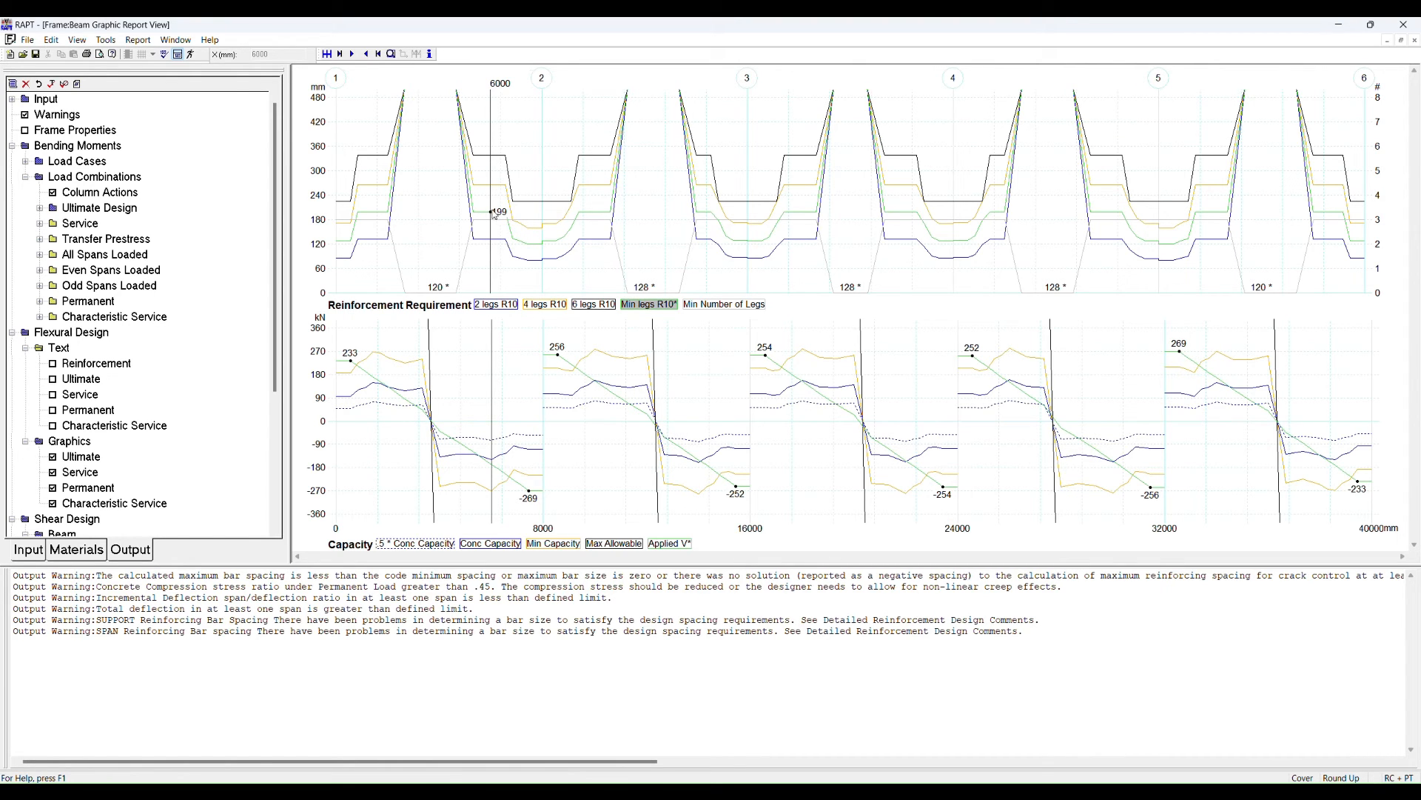
pyautogui.click(539, 306)
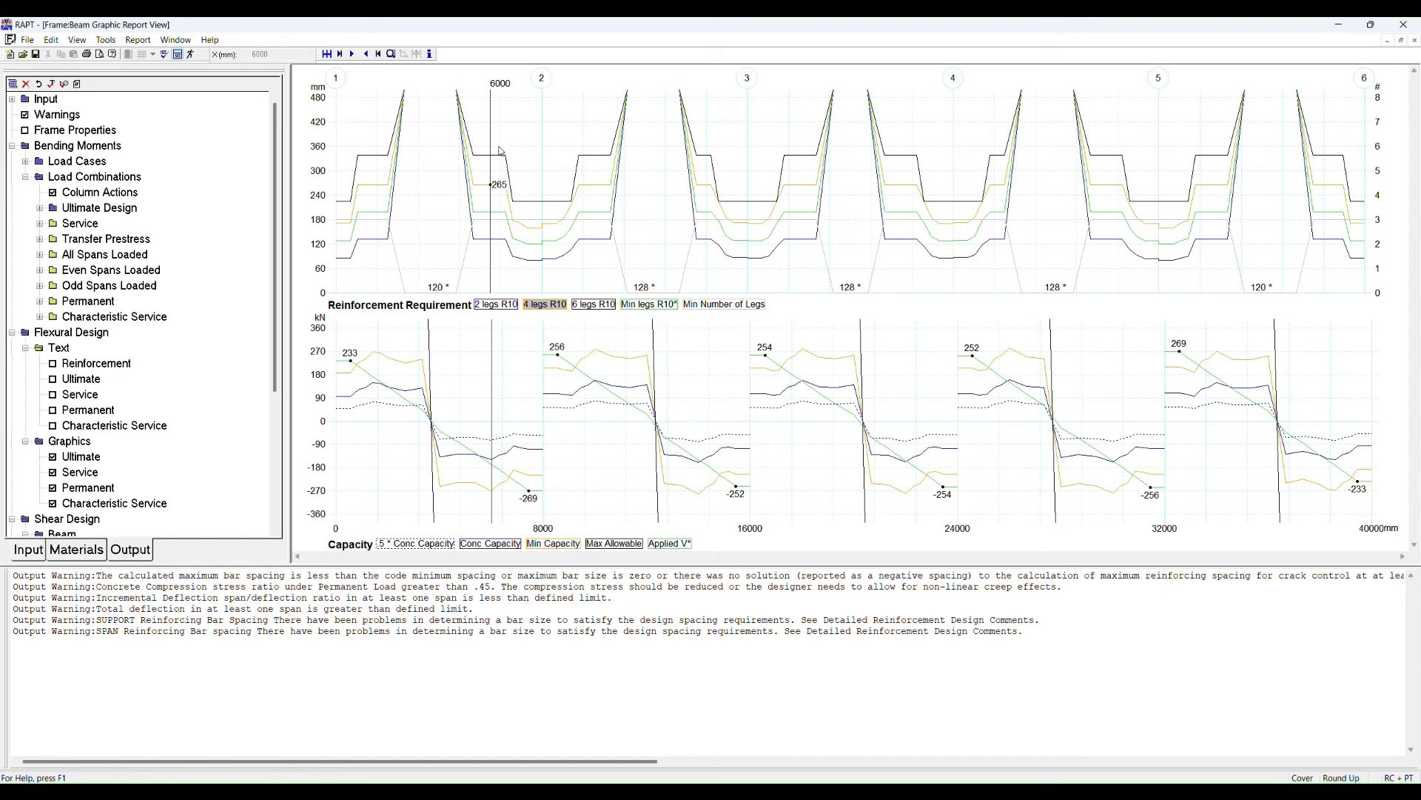
pyautogui.click(594, 306)
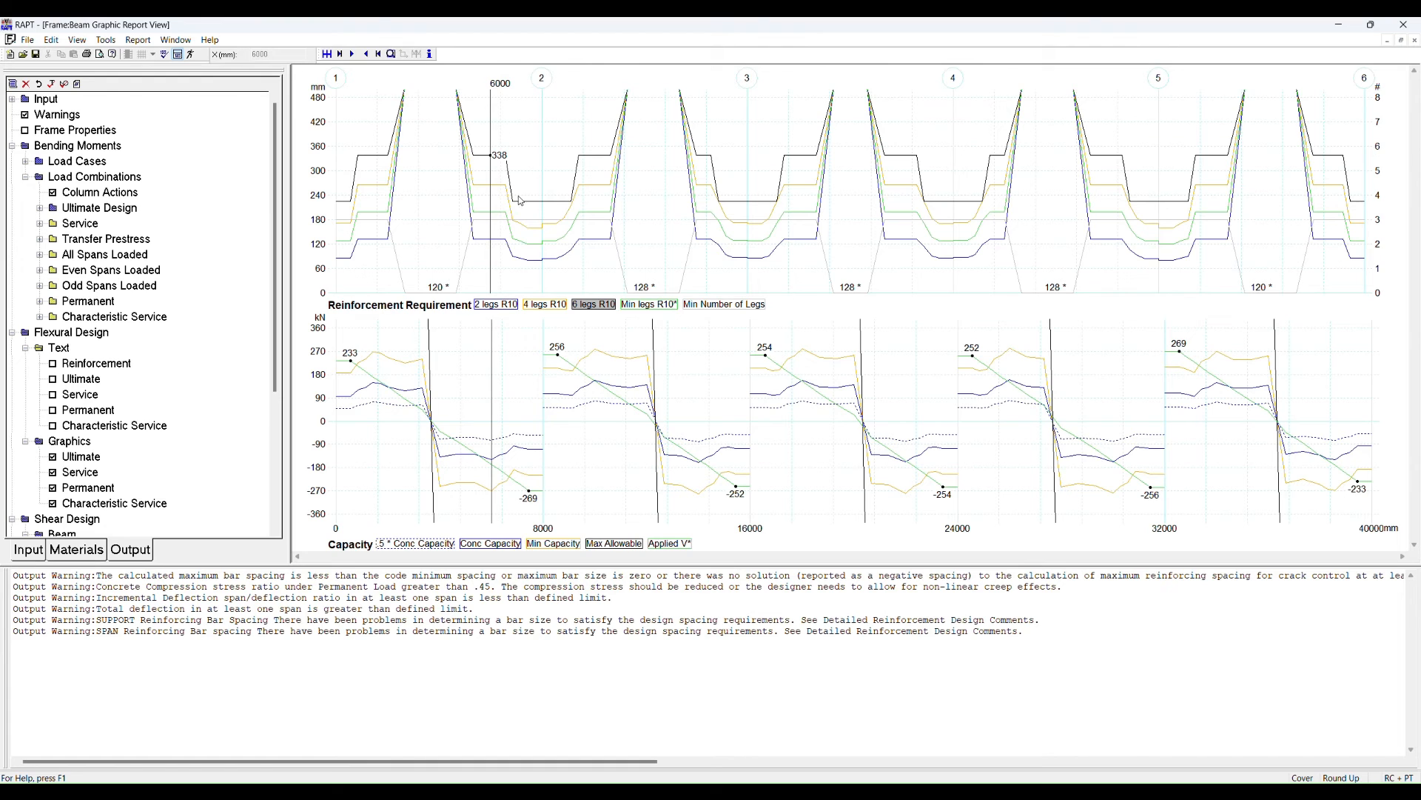
# Check the 6-leg R10 spacing and the shear capacity curves at the middle of span 1 and at 5334 mm.
pyautogui.moveTo(452, 202); pyautogui.dragTo(485, 163)
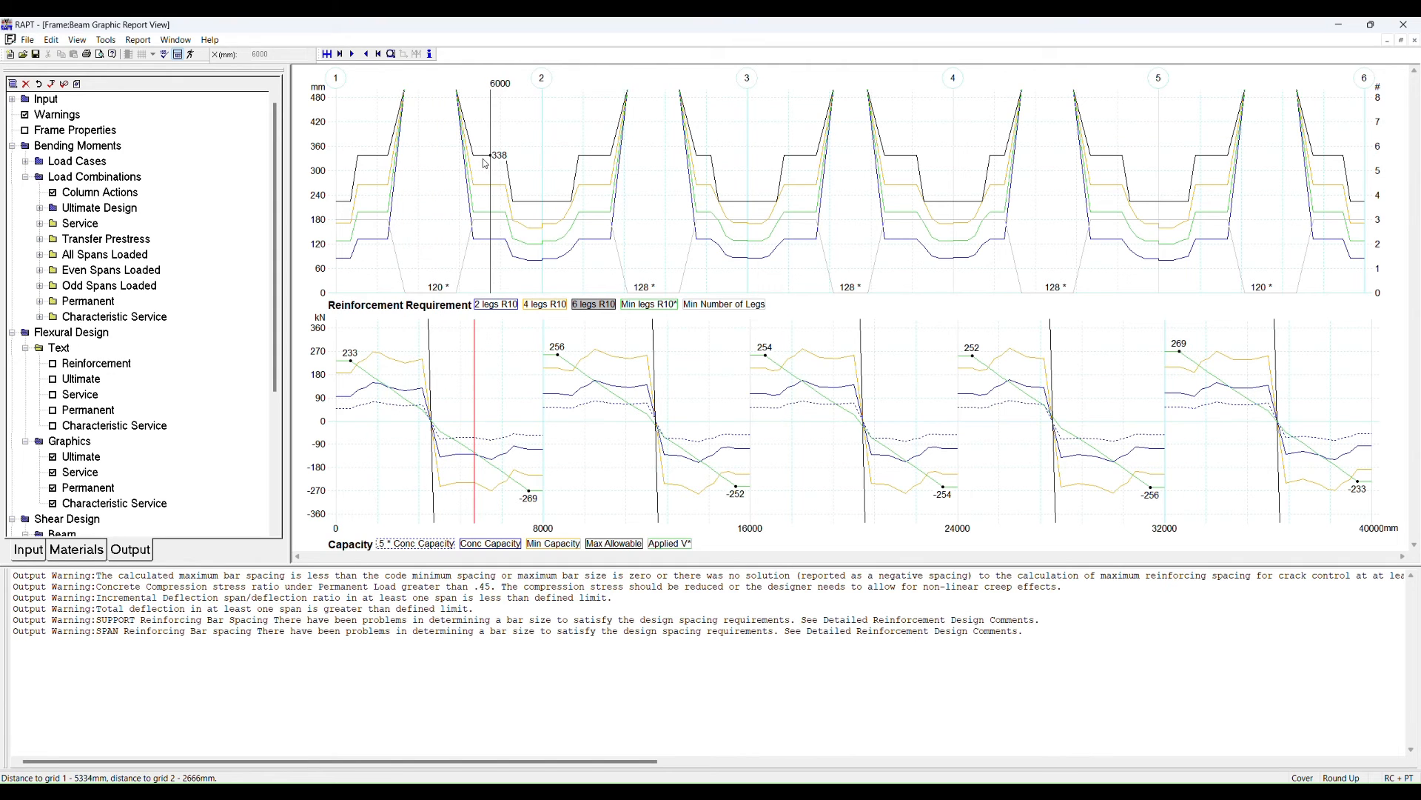
pyautogui.click(439, 179)
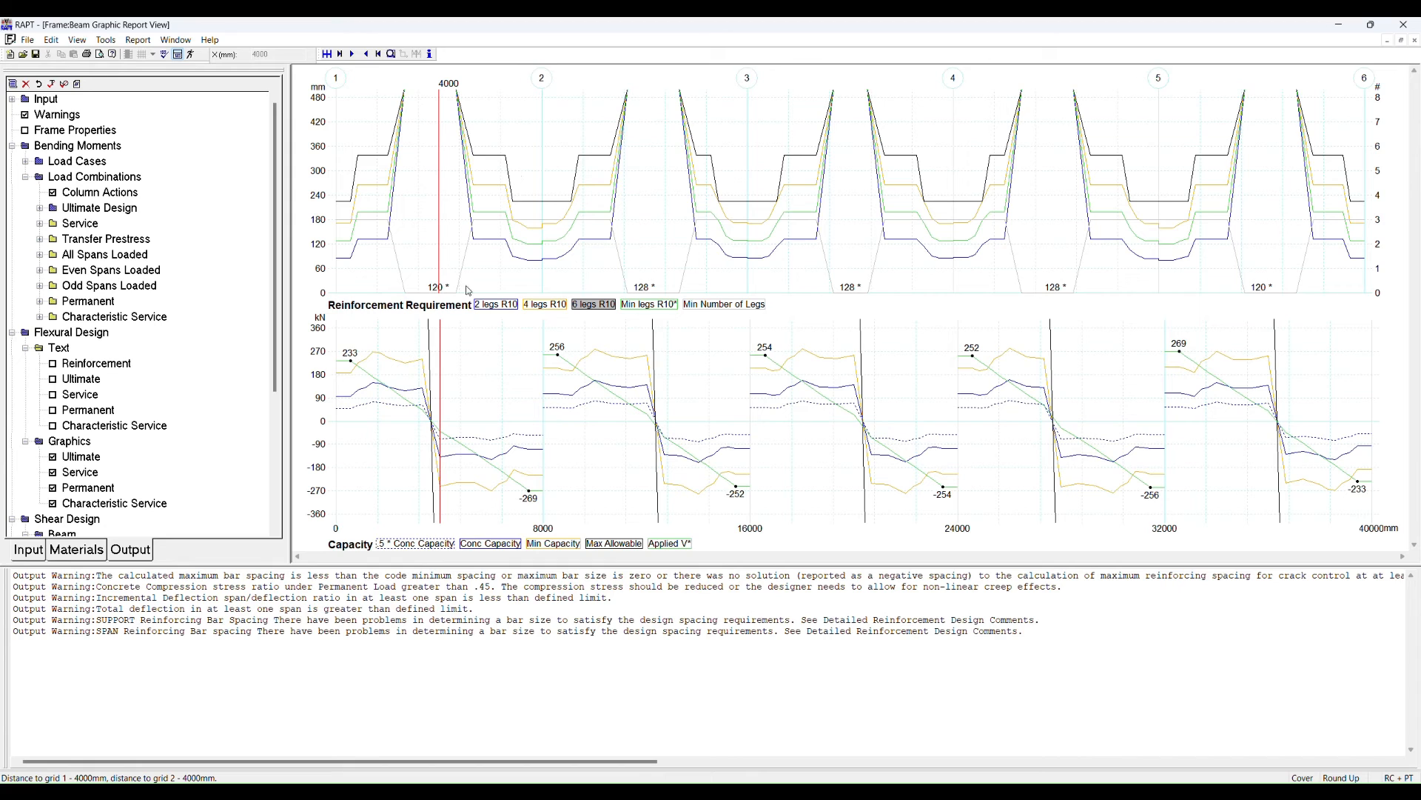
pyautogui.click(474, 377)
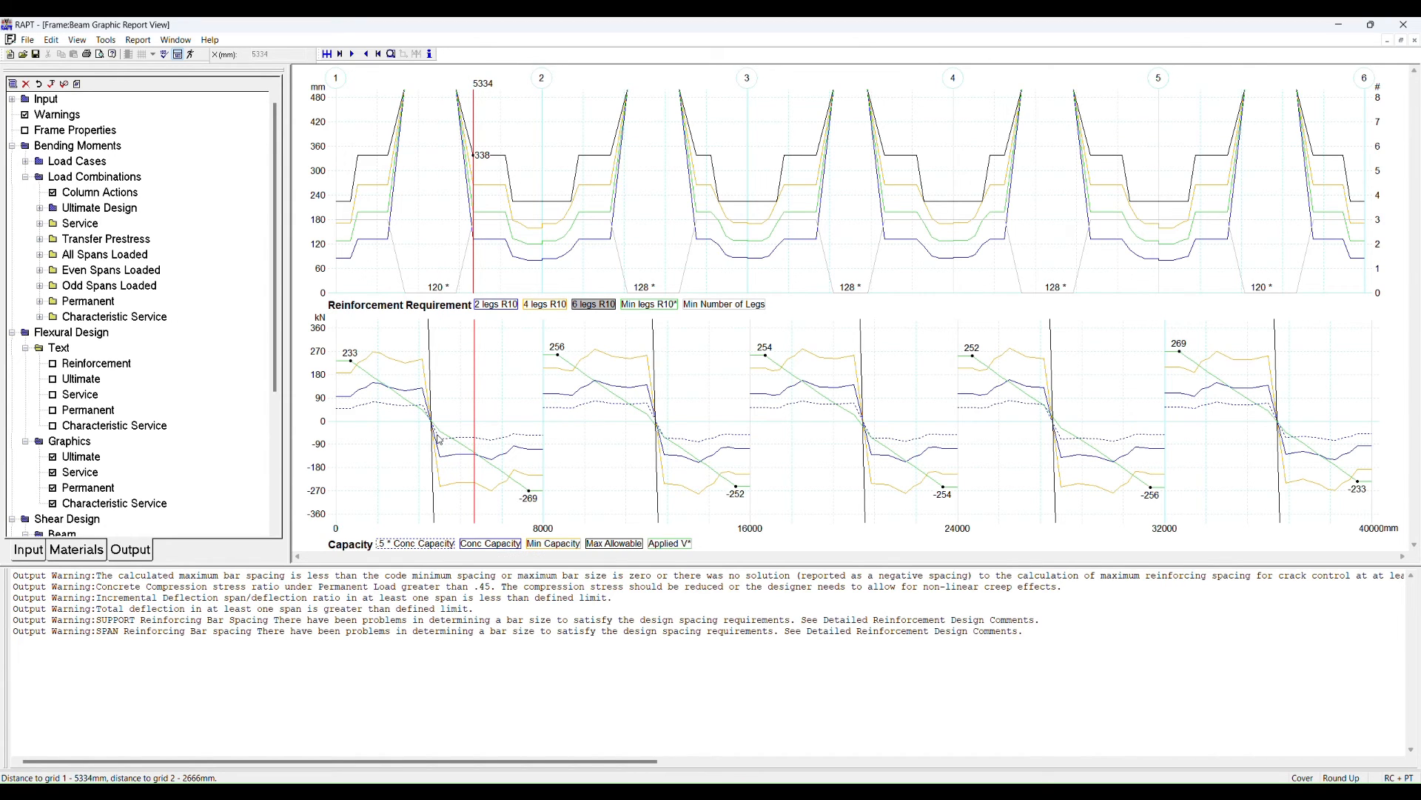
# Read the concrete shear capacity at 5334 mm and the minimum capacity at 4668, 4000 and 5334 mm in span 1.
pyautogui.click(475, 543)
pyautogui.moveTo(469, 515); pyautogui.dragTo(464, 467)
pyautogui.click(475, 478)
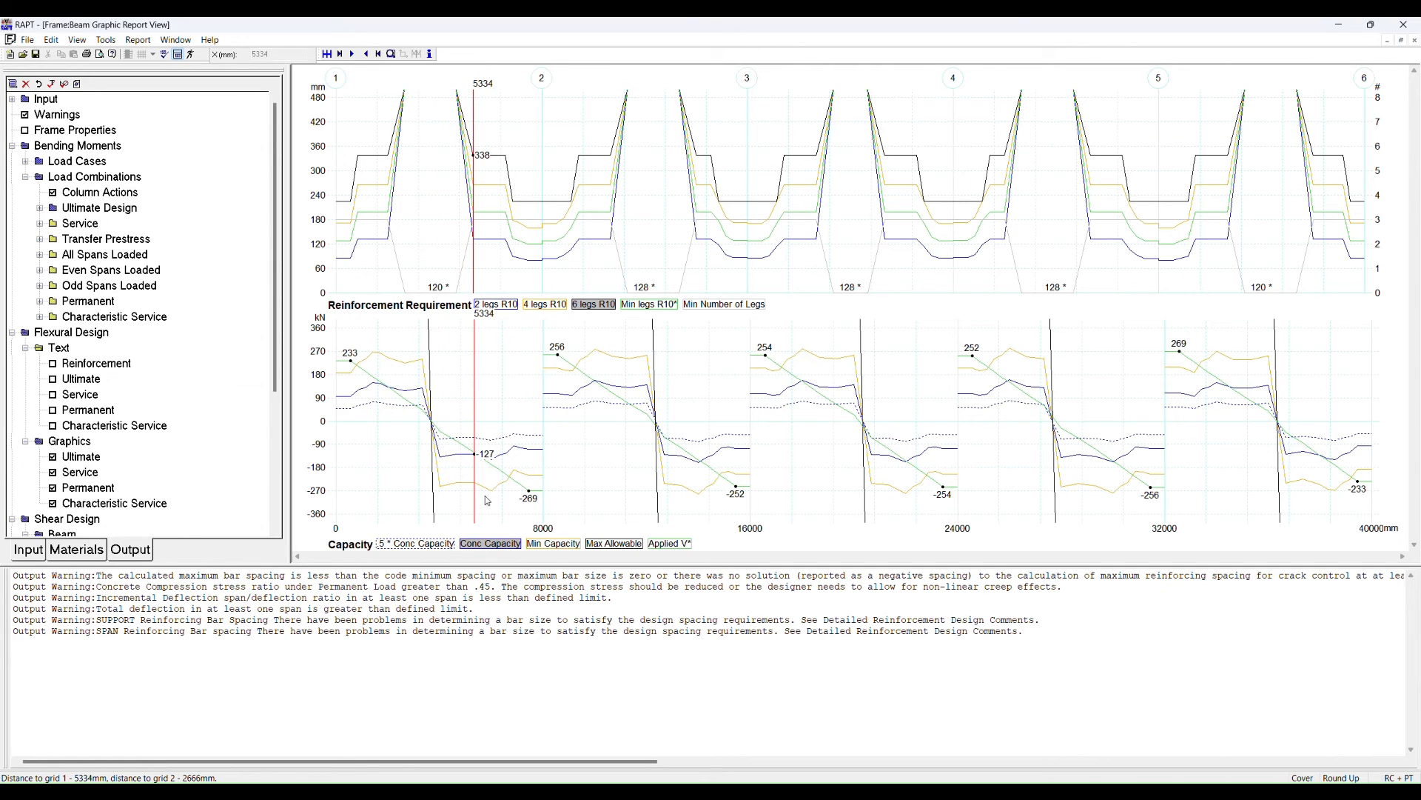
pyautogui.click(553, 544)
pyautogui.click(457, 495)
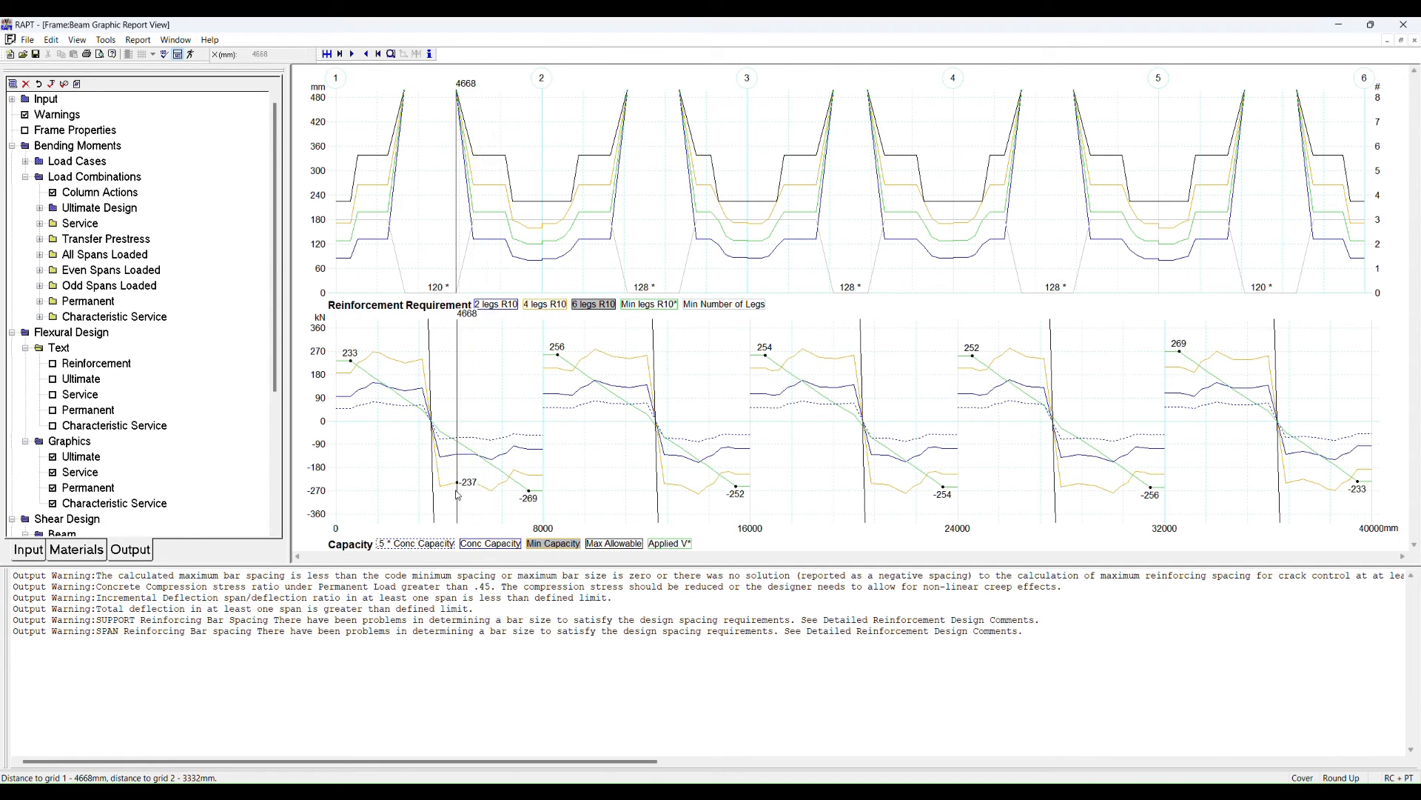
pyautogui.click(445, 497)
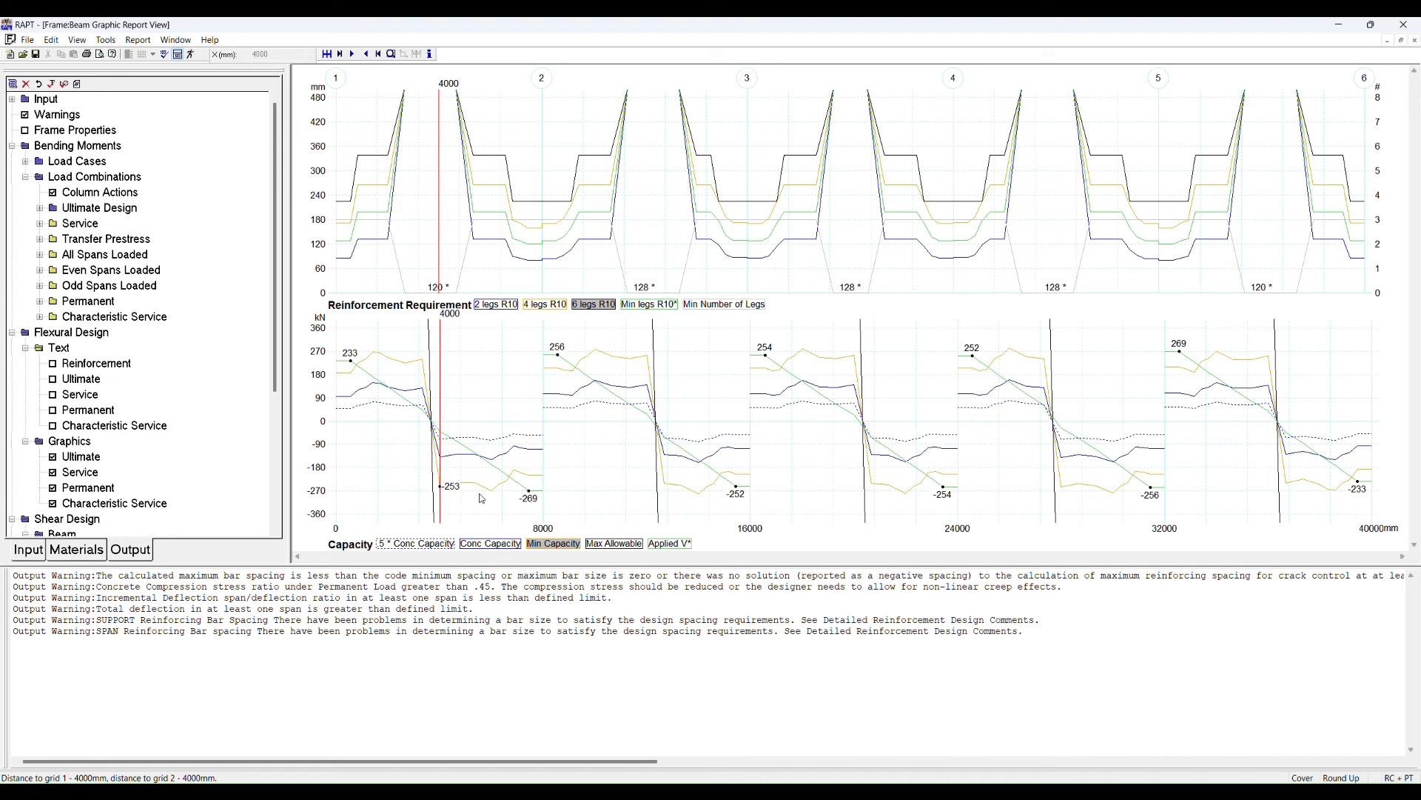
pyautogui.click(479, 497)
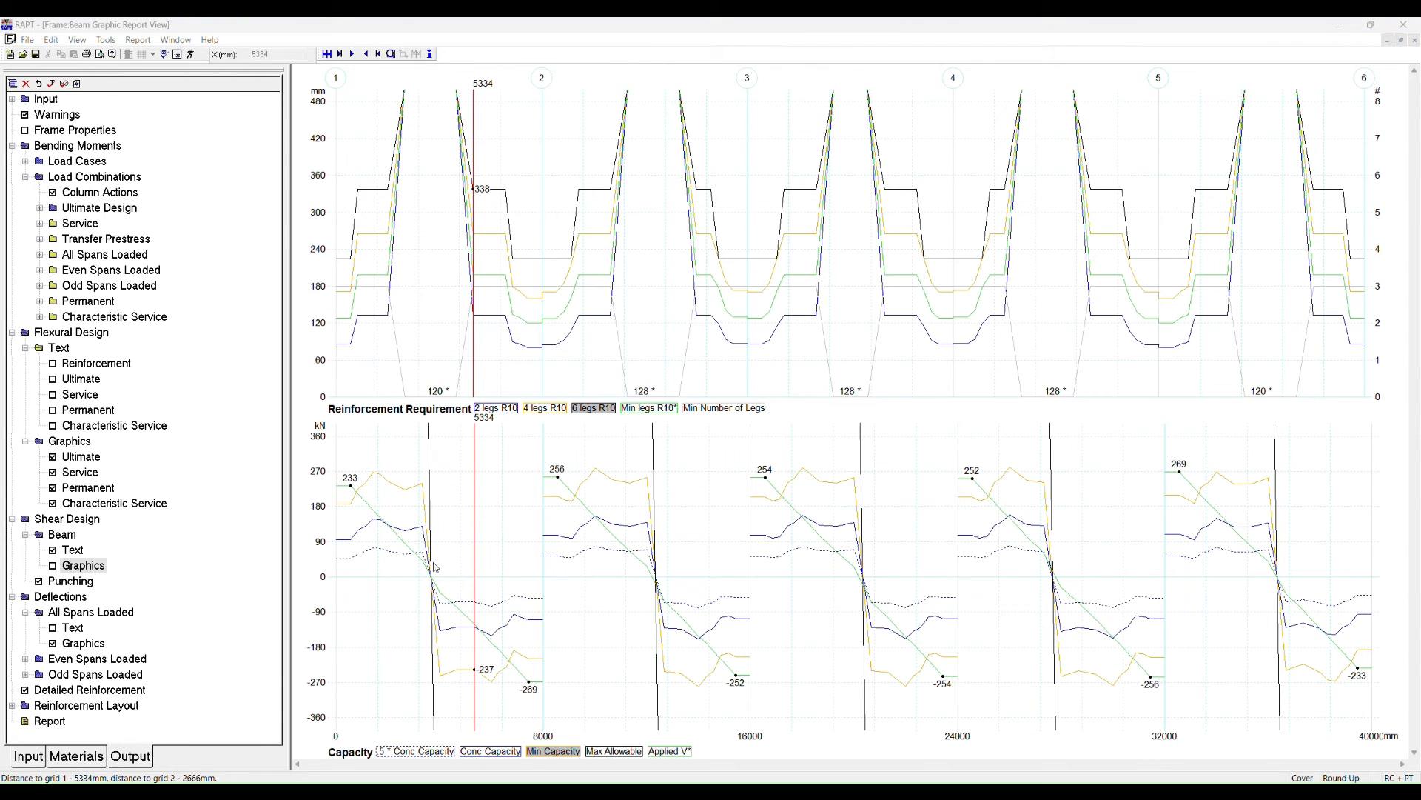
# Compare the minimum shear capacity curve at neighbouring points between 4000 and 5334 mm in span 1 on the enlarged graphs.
pyautogui.click(457, 680)
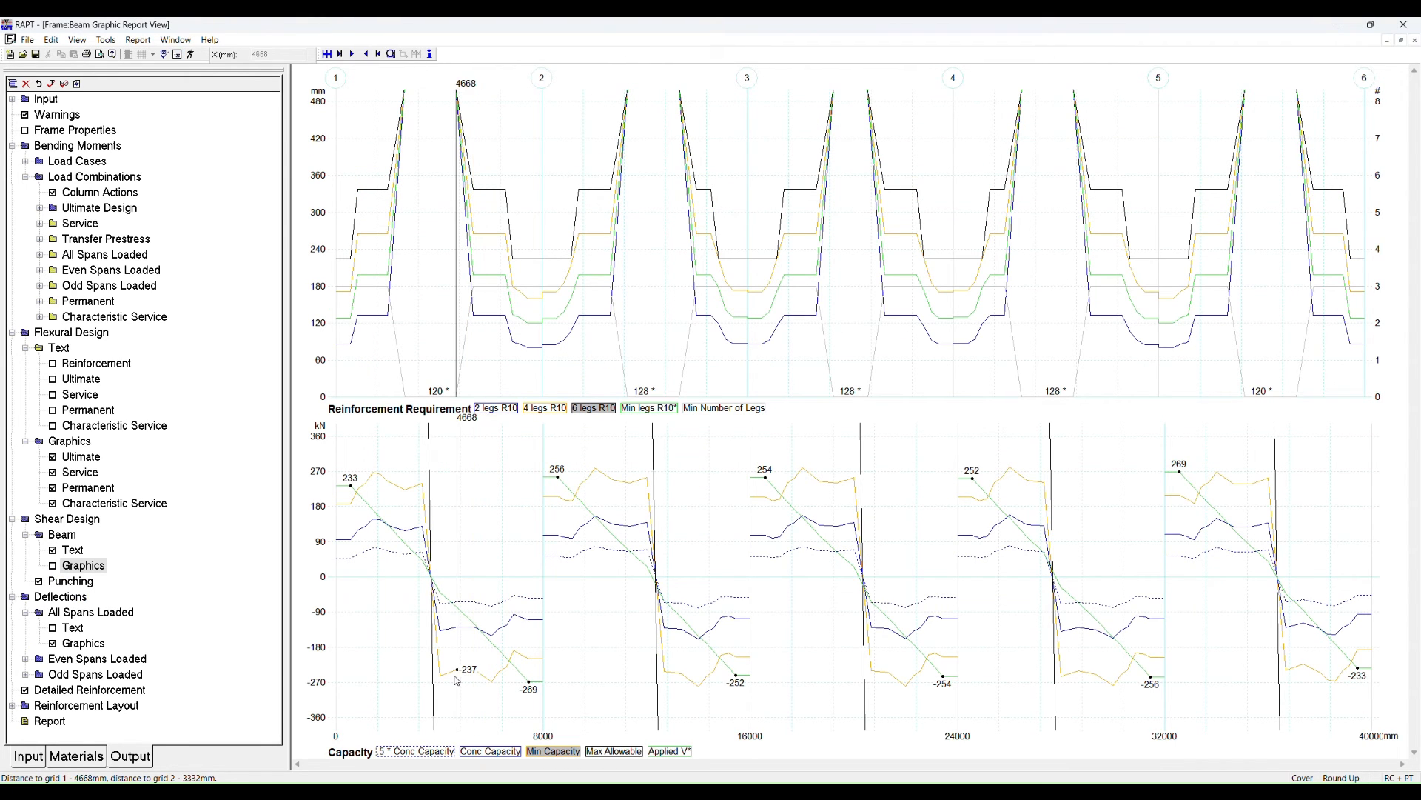
pyautogui.click(447, 682)
pyautogui.click(465, 683)
pyautogui.click(477, 682)
pyautogui.click(454, 687)
pyautogui.click(448, 688)
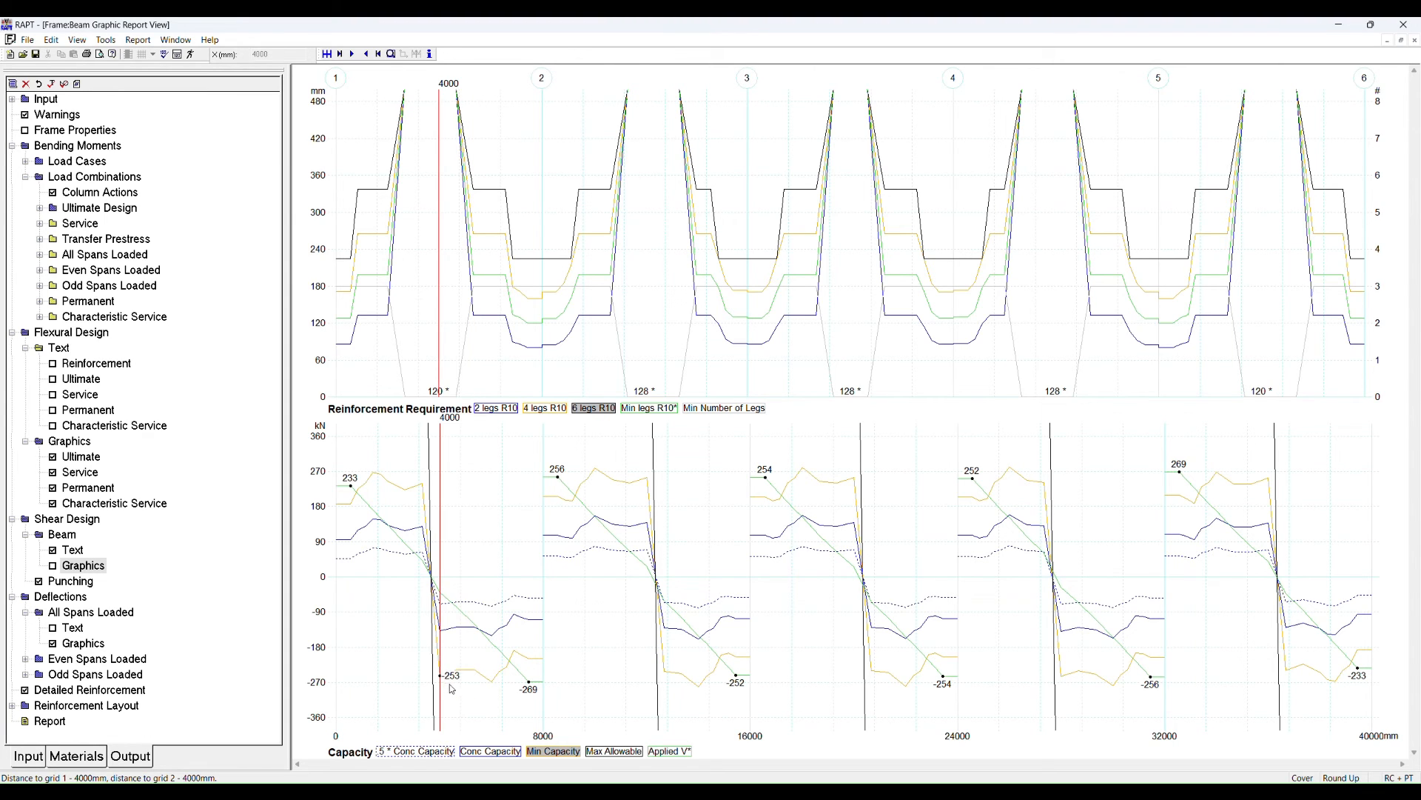
# Check the 4-leg R10 spacing at 6000 mm and the applied shear V* at 4668 mm in span 1.
pyautogui.click(490, 239)
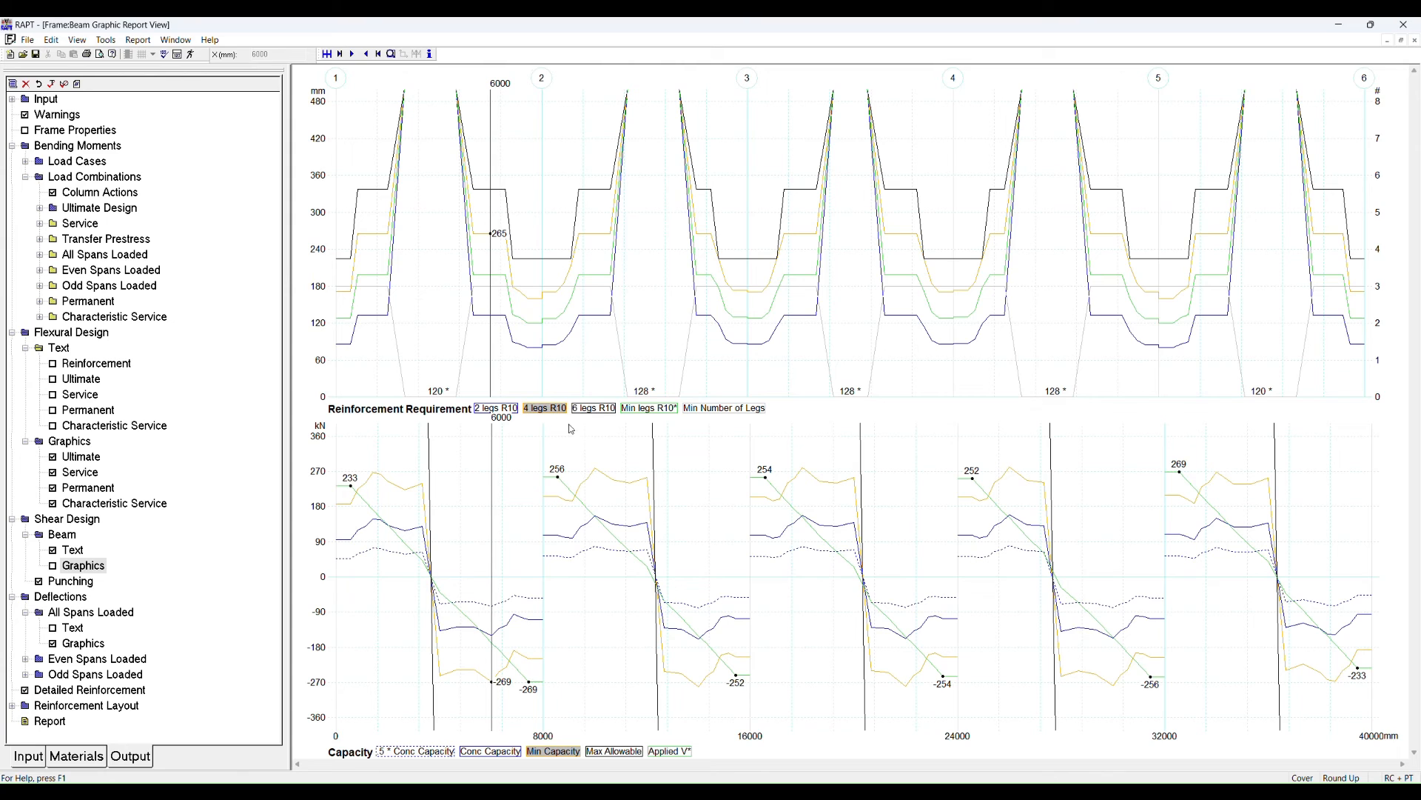
pyautogui.click(465, 617)
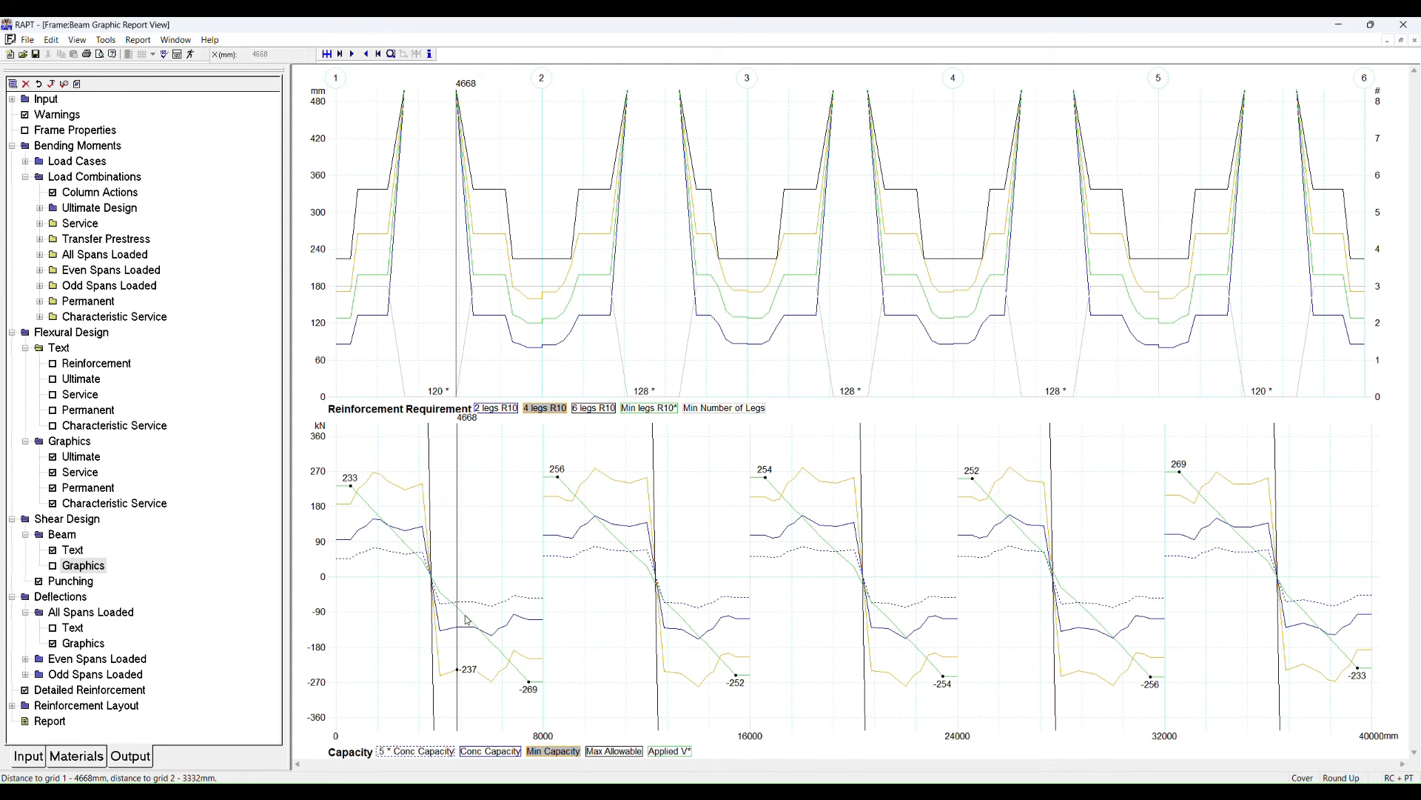
pyautogui.click(656, 753)
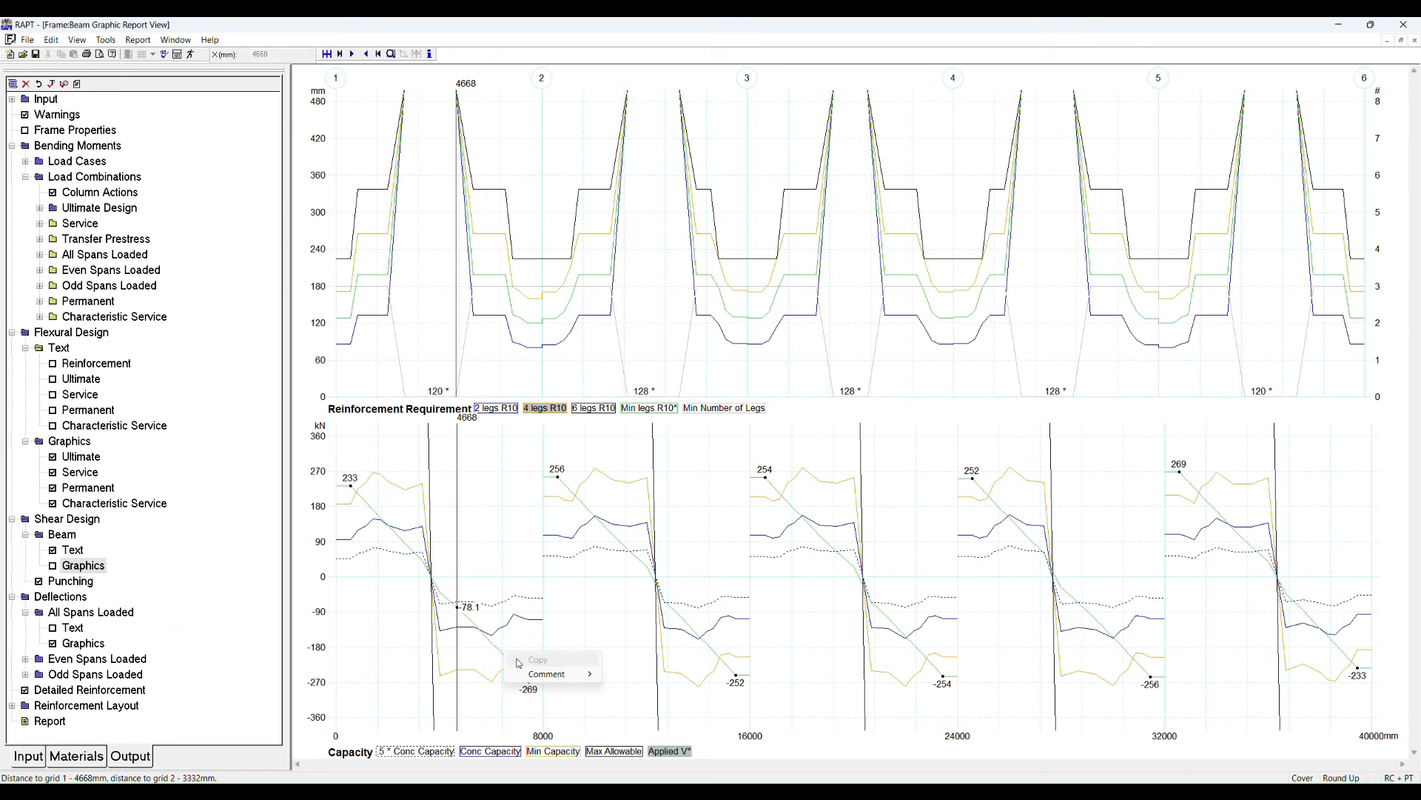
pyautogui.click(469, 625)
pyautogui.click(464, 616)
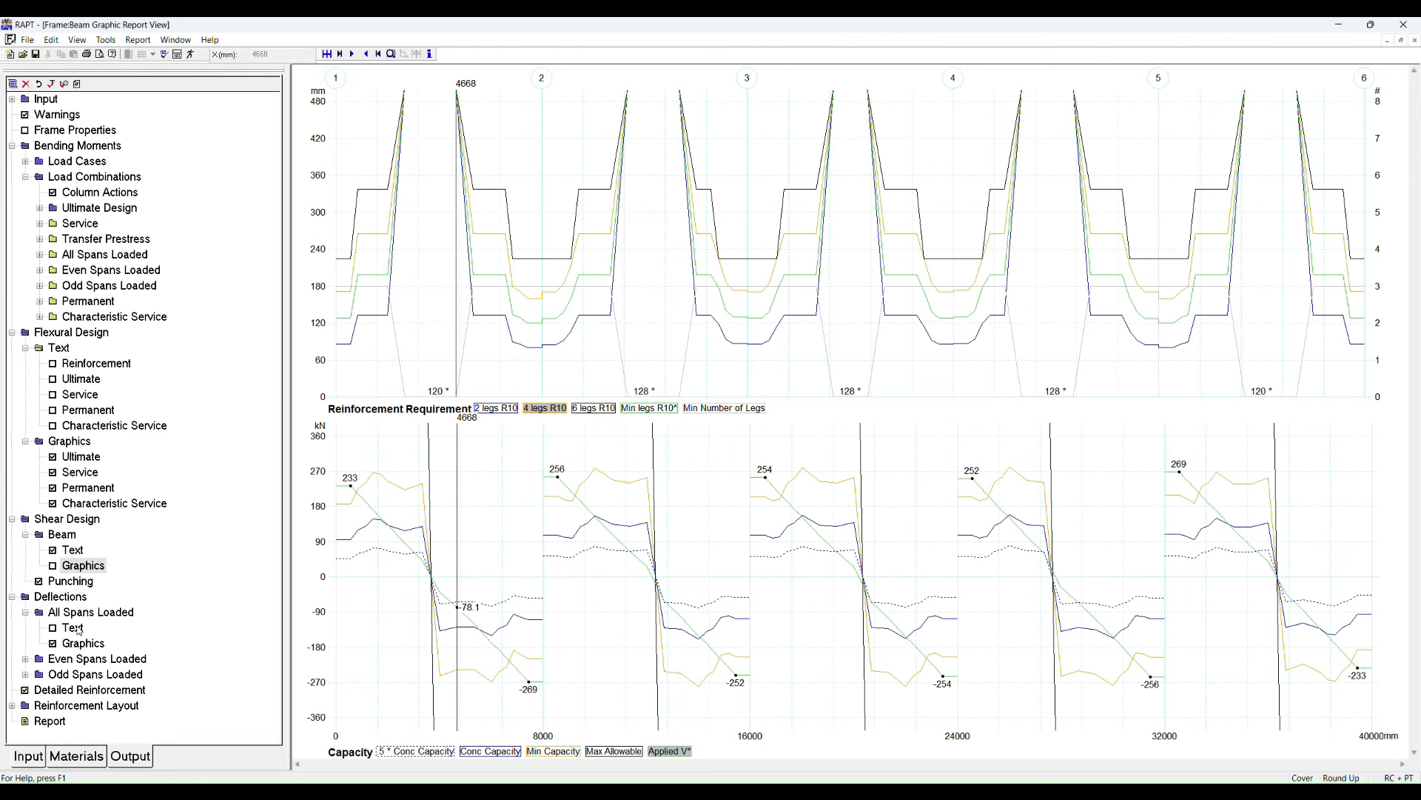
# Review the beam shear text tables and the all-spans-loaded deflection graphs, reading the span 1 deflections at 4000 mm.
pyautogui.click(54, 565)
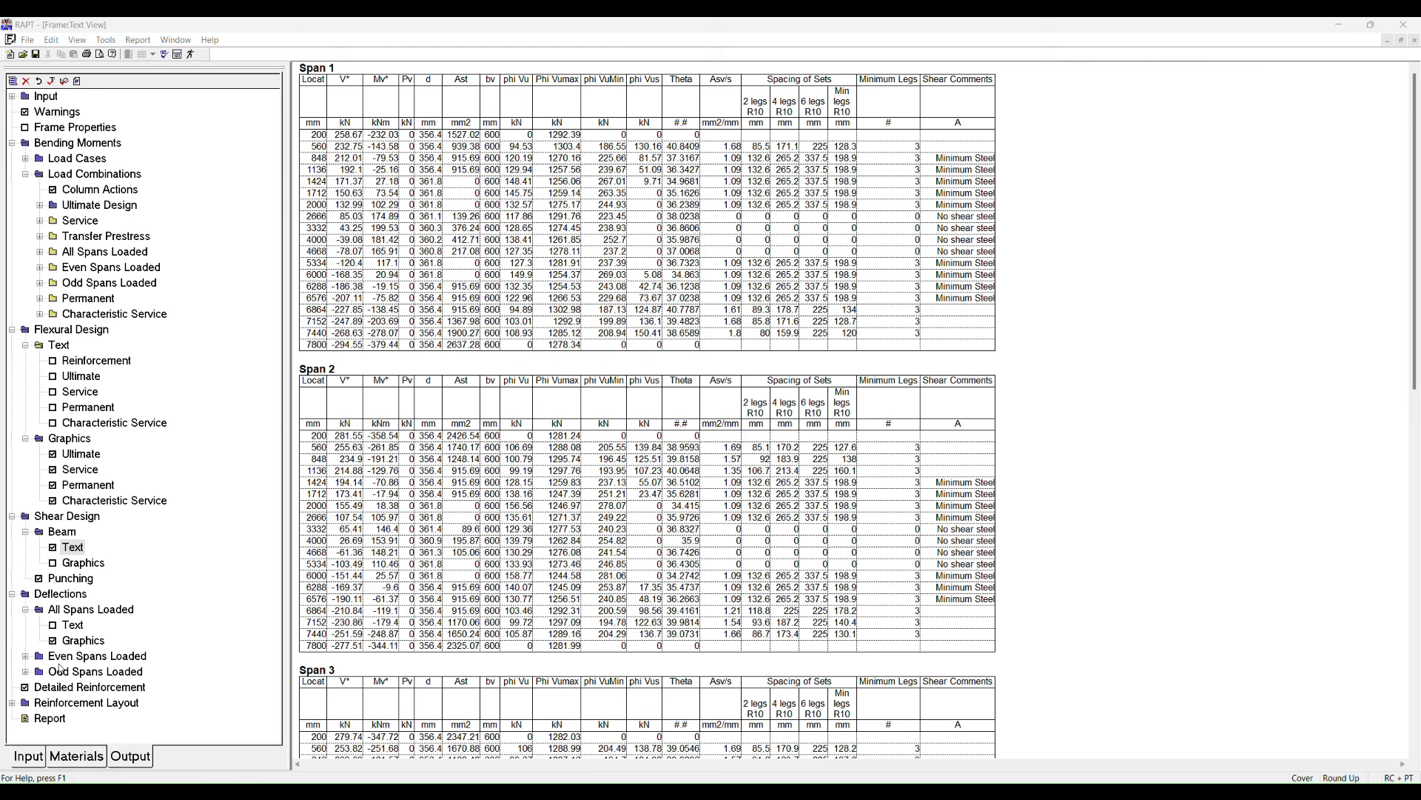
pyautogui.click(81, 643)
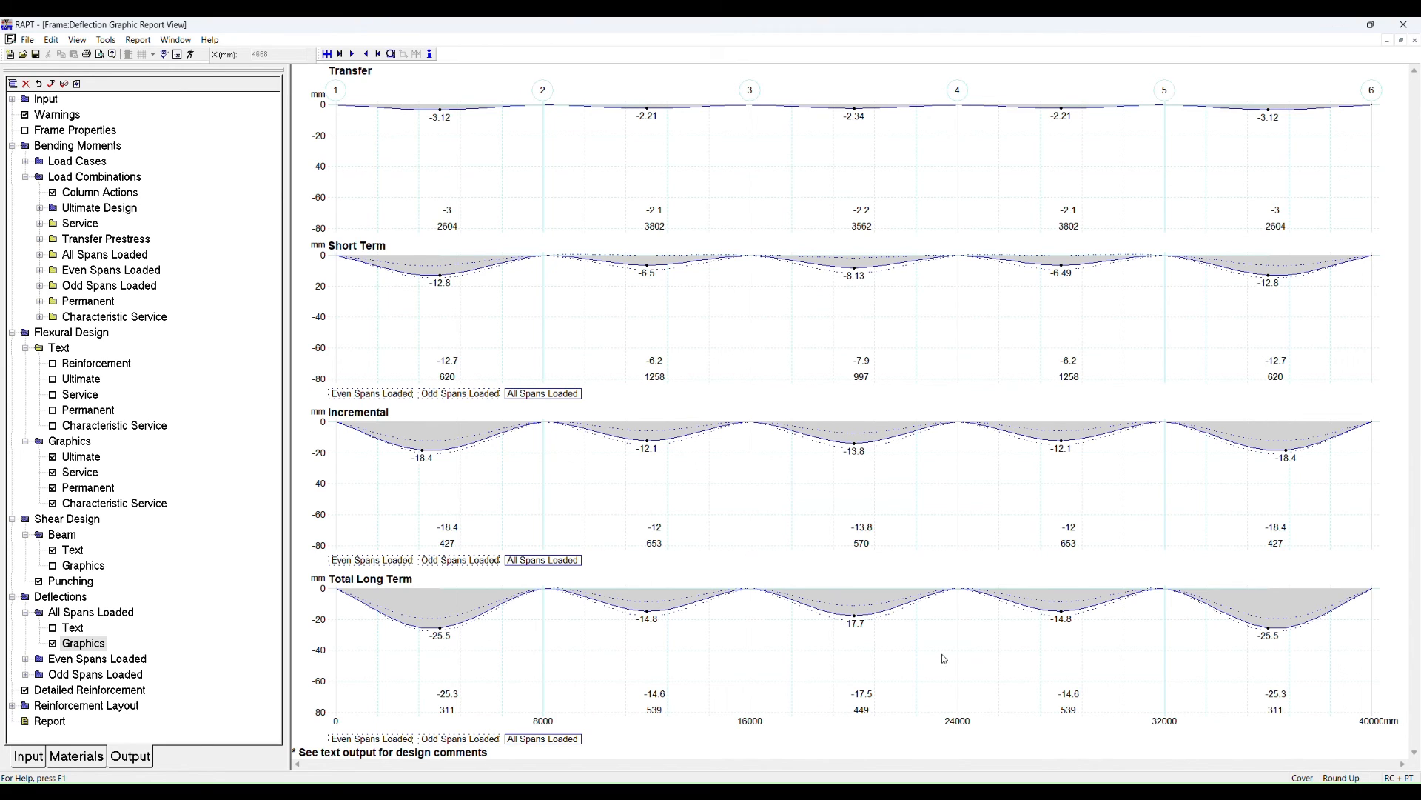
pyautogui.click(451, 647)
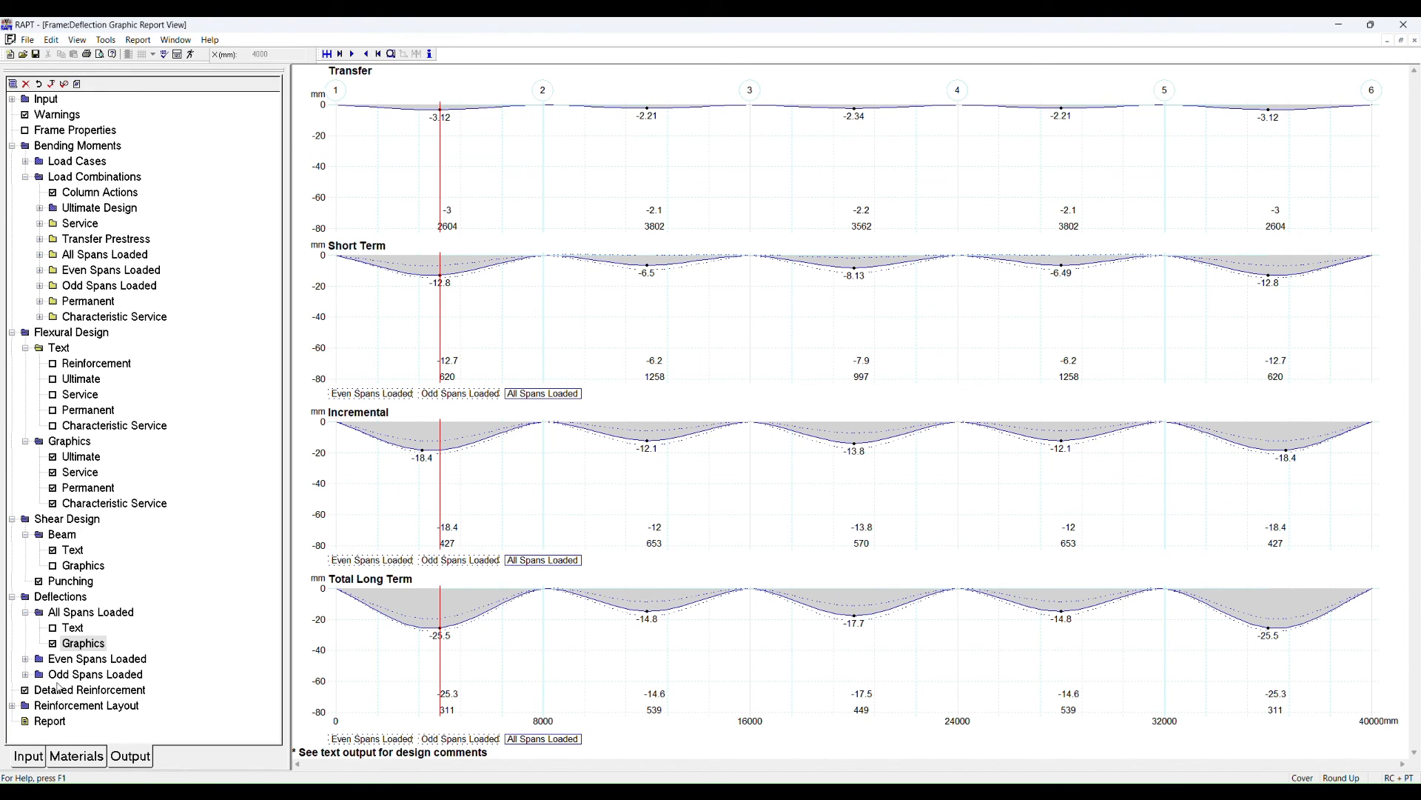
# Compare the graphic reinforcement layout with the all-spans-loaded deflection graphs, returning to the layout.
pyautogui.click(12, 705)
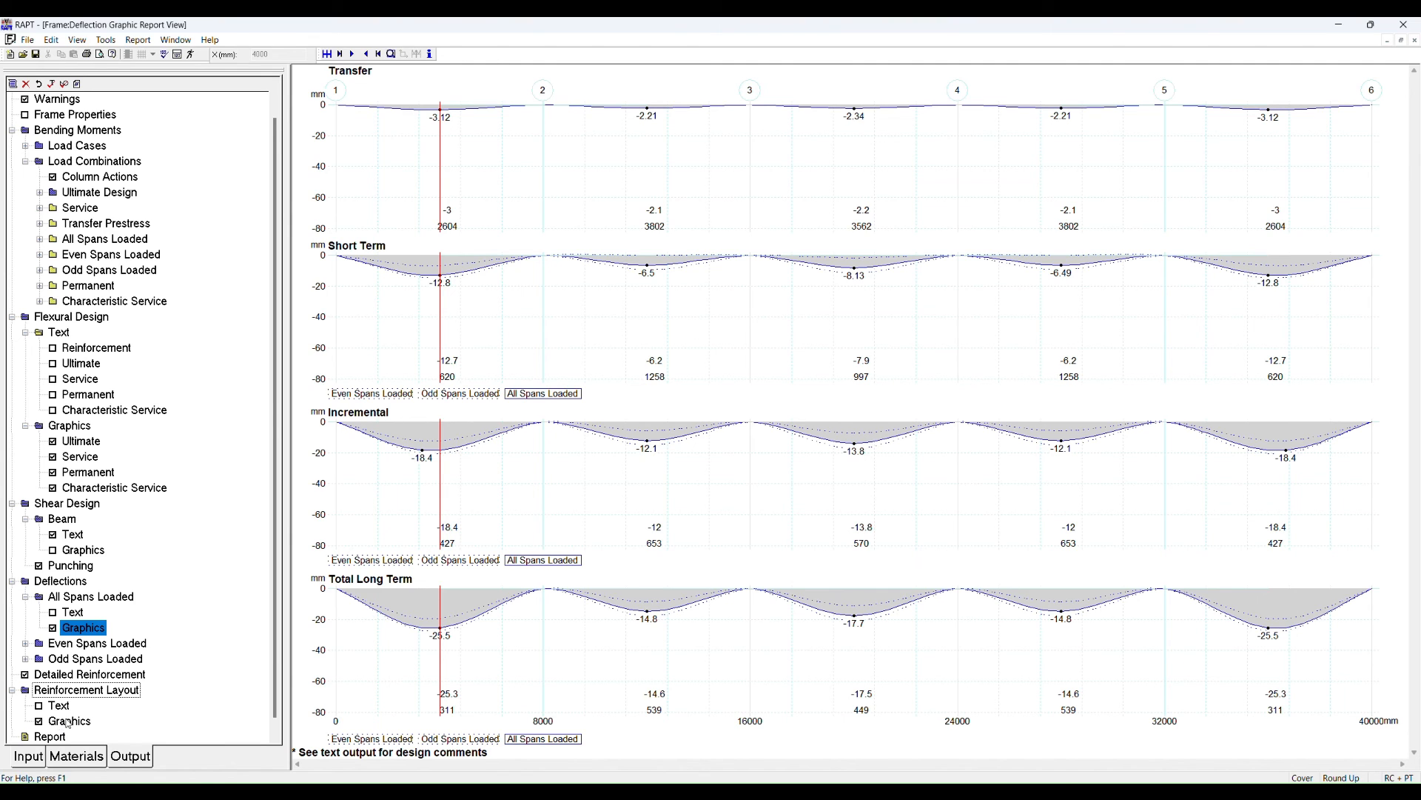
pyautogui.click(65, 723)
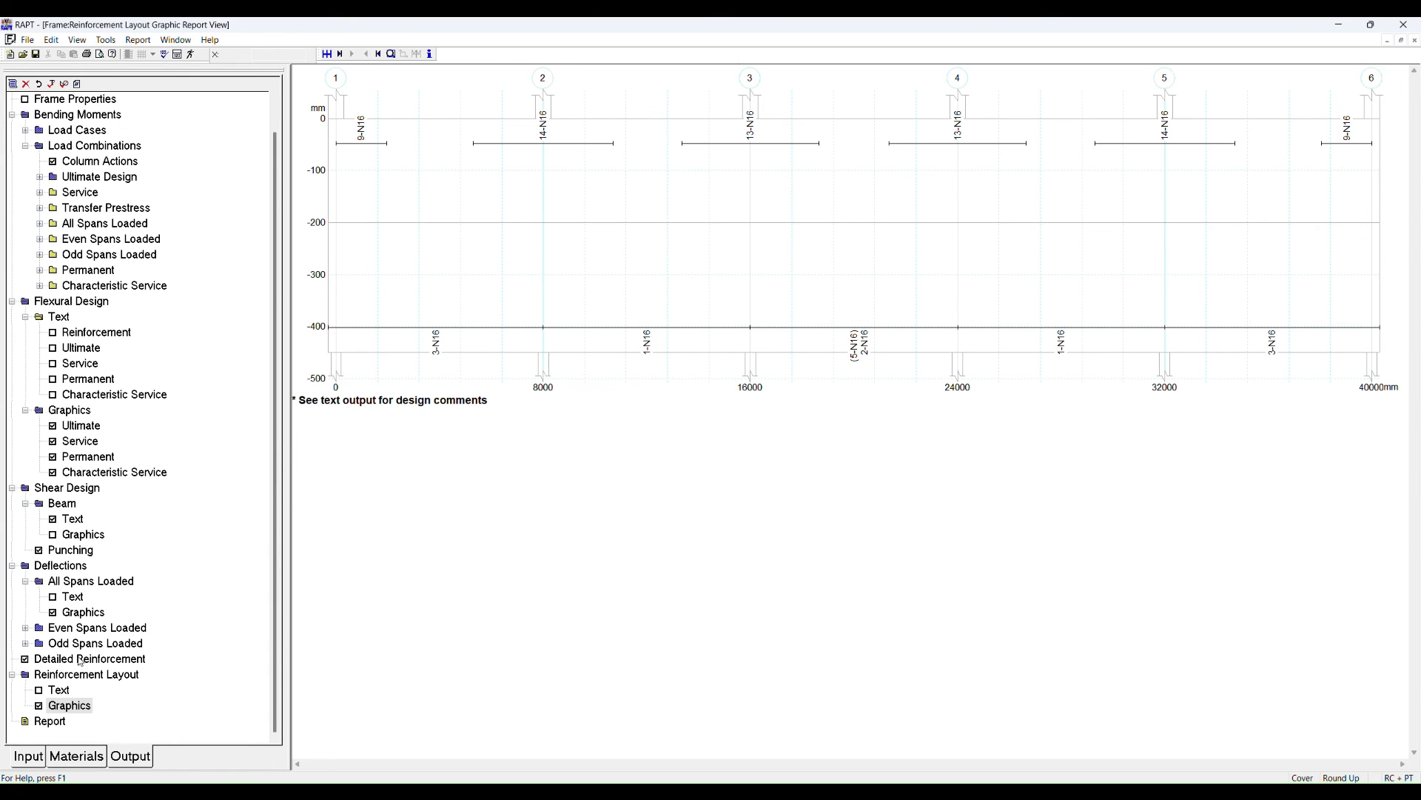
pyautogui.click(83, 613)
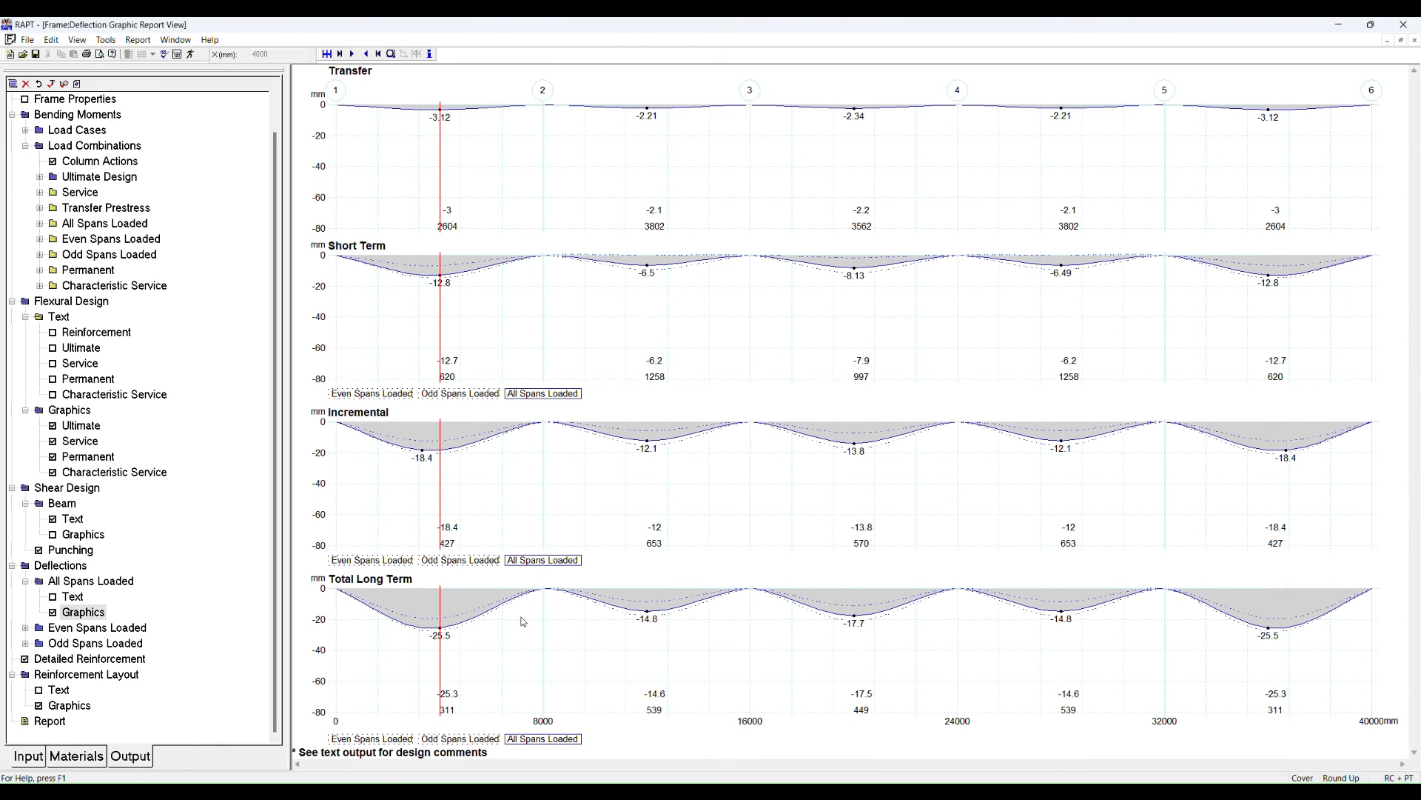
pyautogui.click(73, 708)
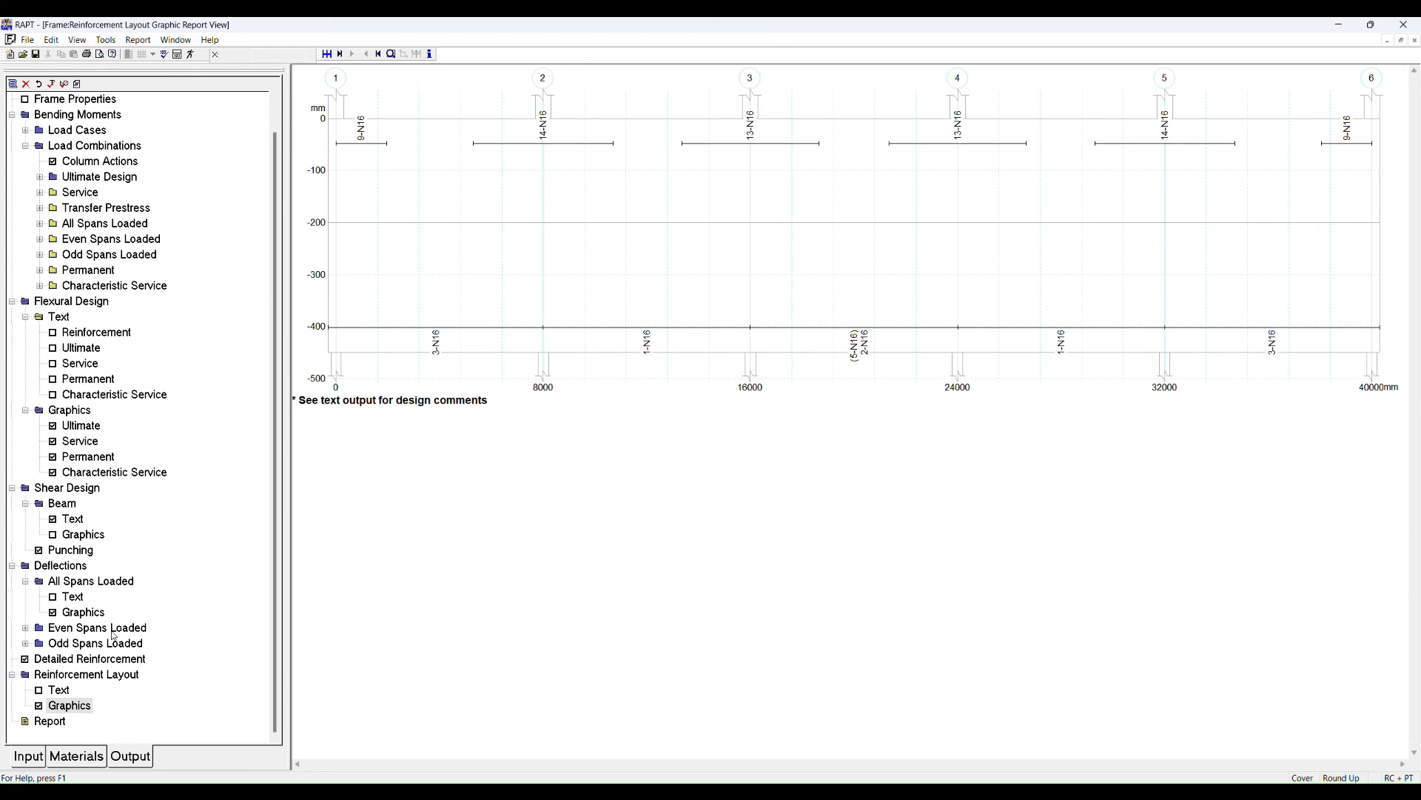
# Copy the designed top and bottom reinforcement into the user-defined reinforcement input.
pyautogui.click(29, 758)
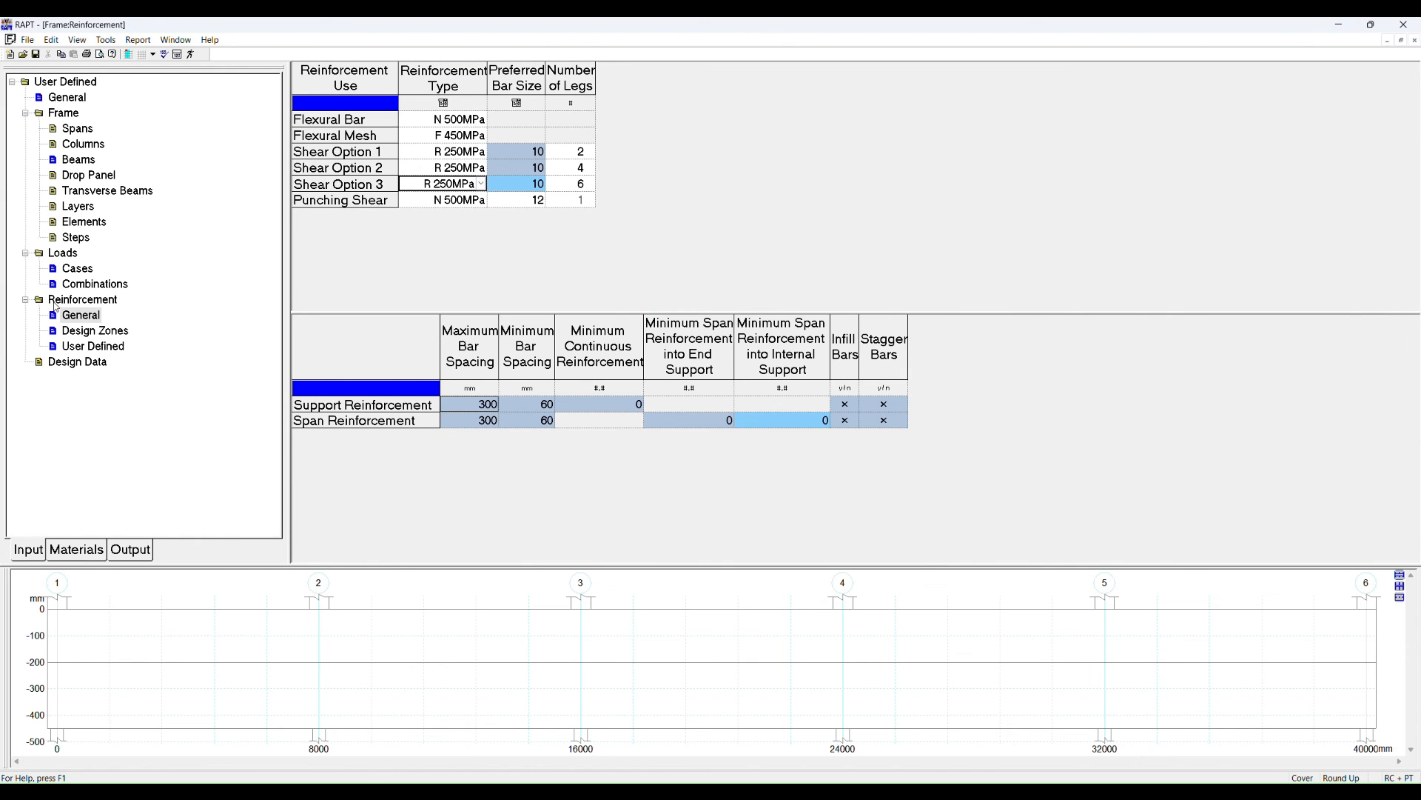
pyautogui.click(87, 332)
pyautogui.click(87, 346)
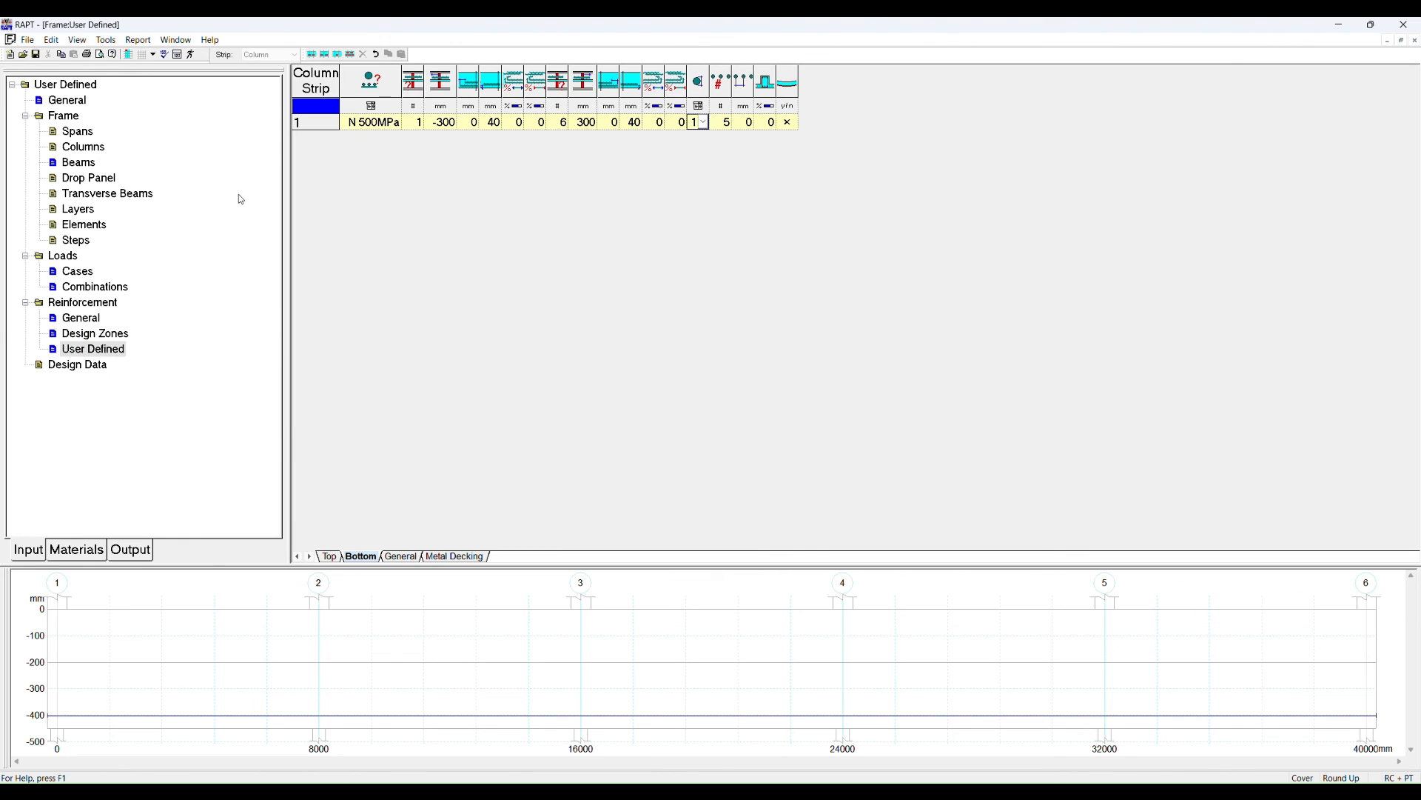
pyautogui.click(352, 56)
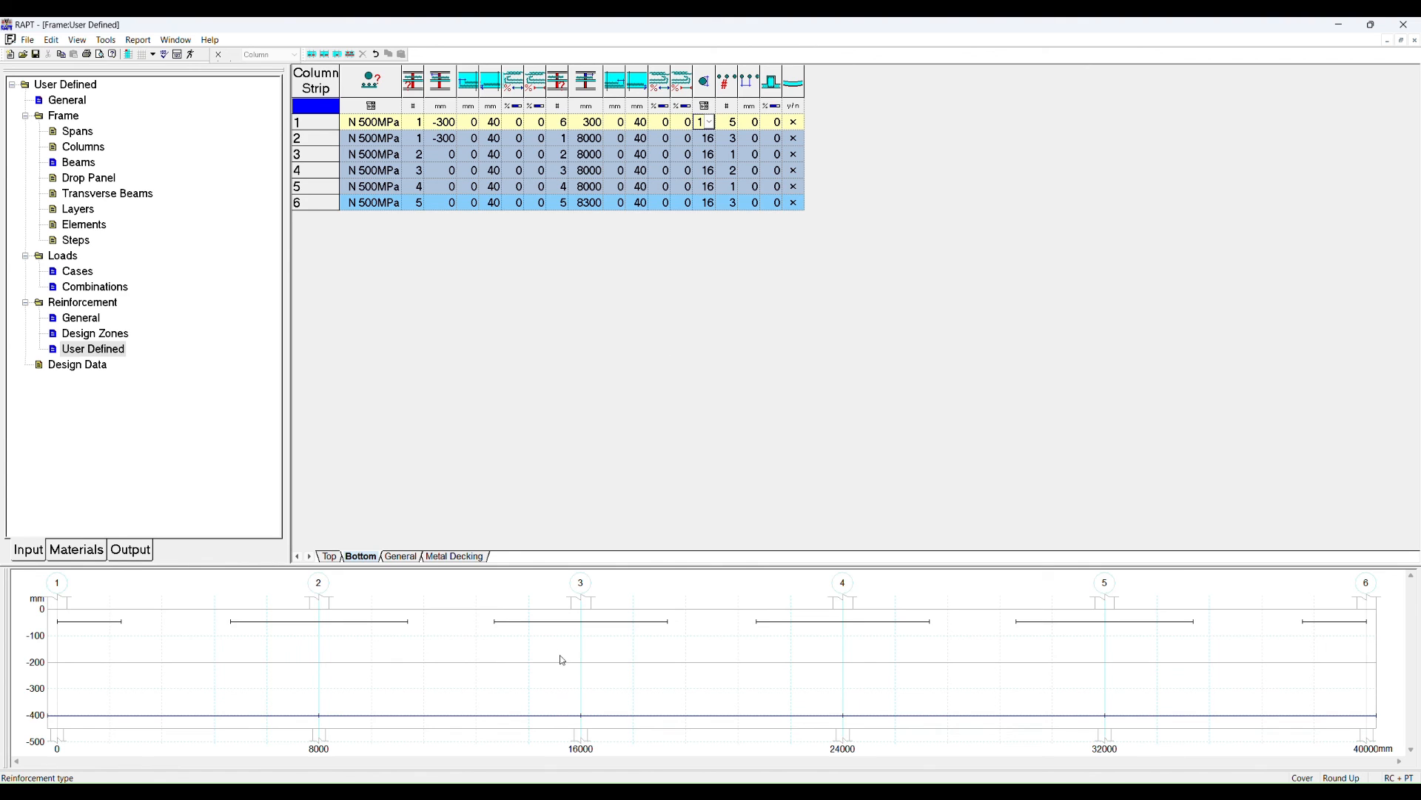
# Inspect the copied top bars over columns 3 and 4 and the bottom bars in span 4.
pyautogui.click(611, 622)
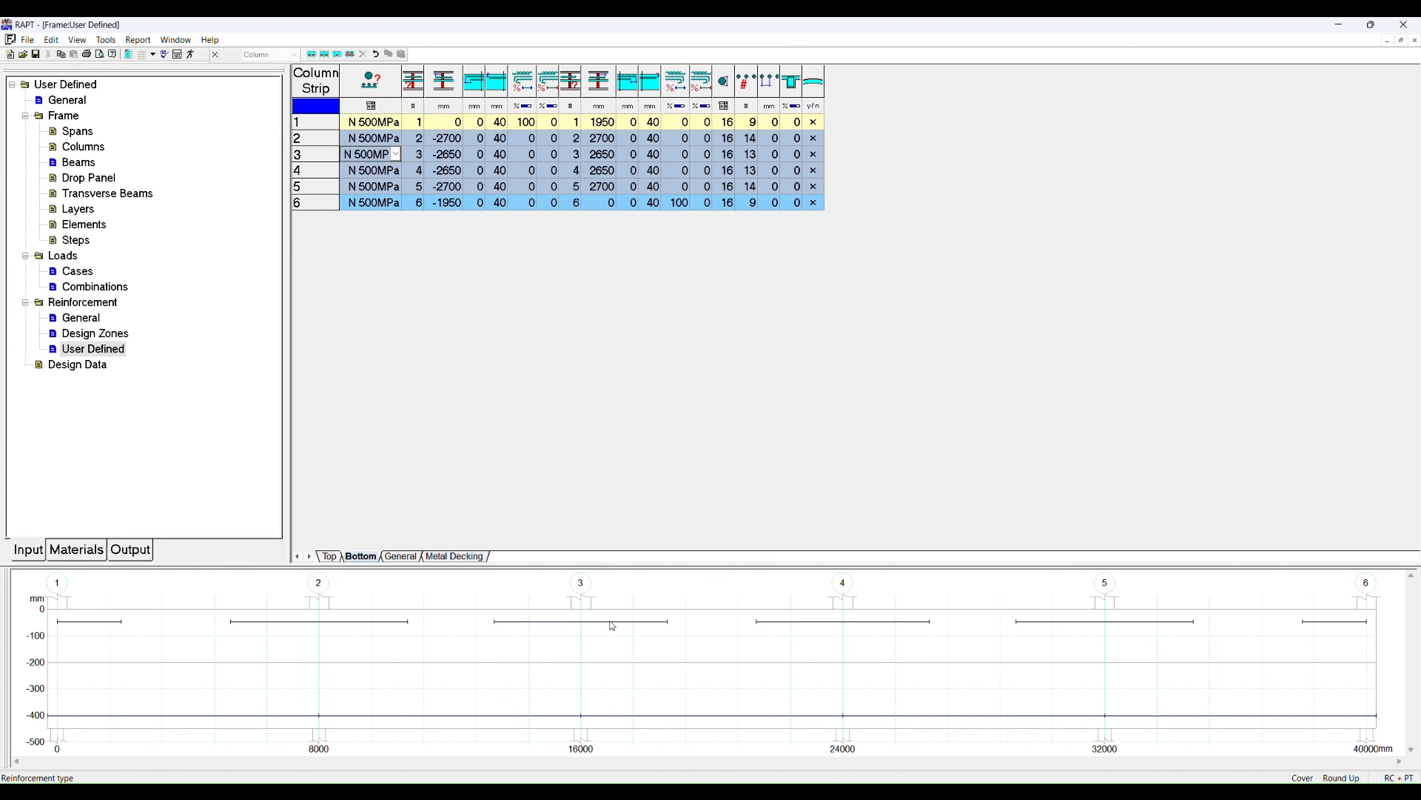
pyautogui.click(837, 622)
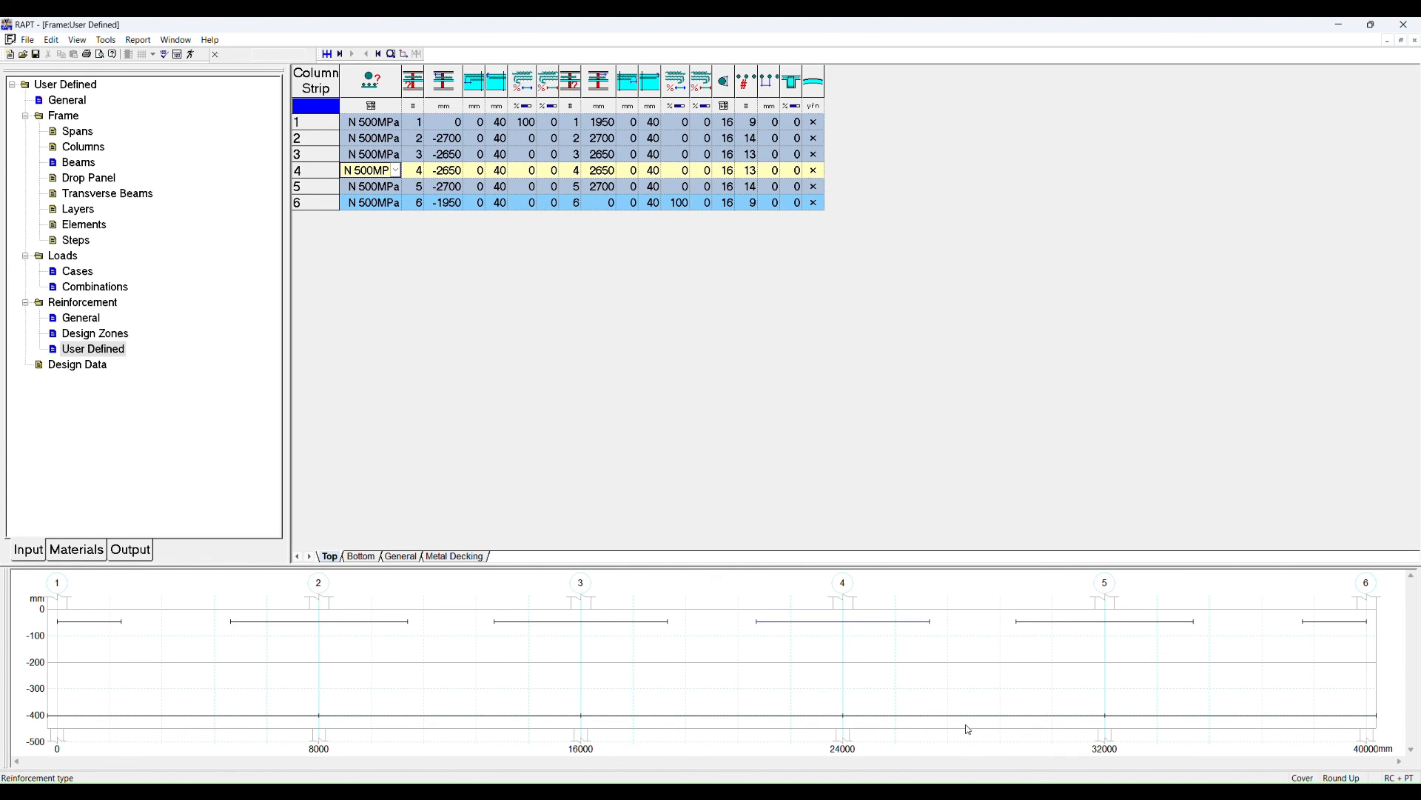
pyautogui.click(967, 718)
# Recalculate the frame with the user-defined reinforcement and open the all-spans-loaded deflection graphs.
pyautogui.click(132, 550)
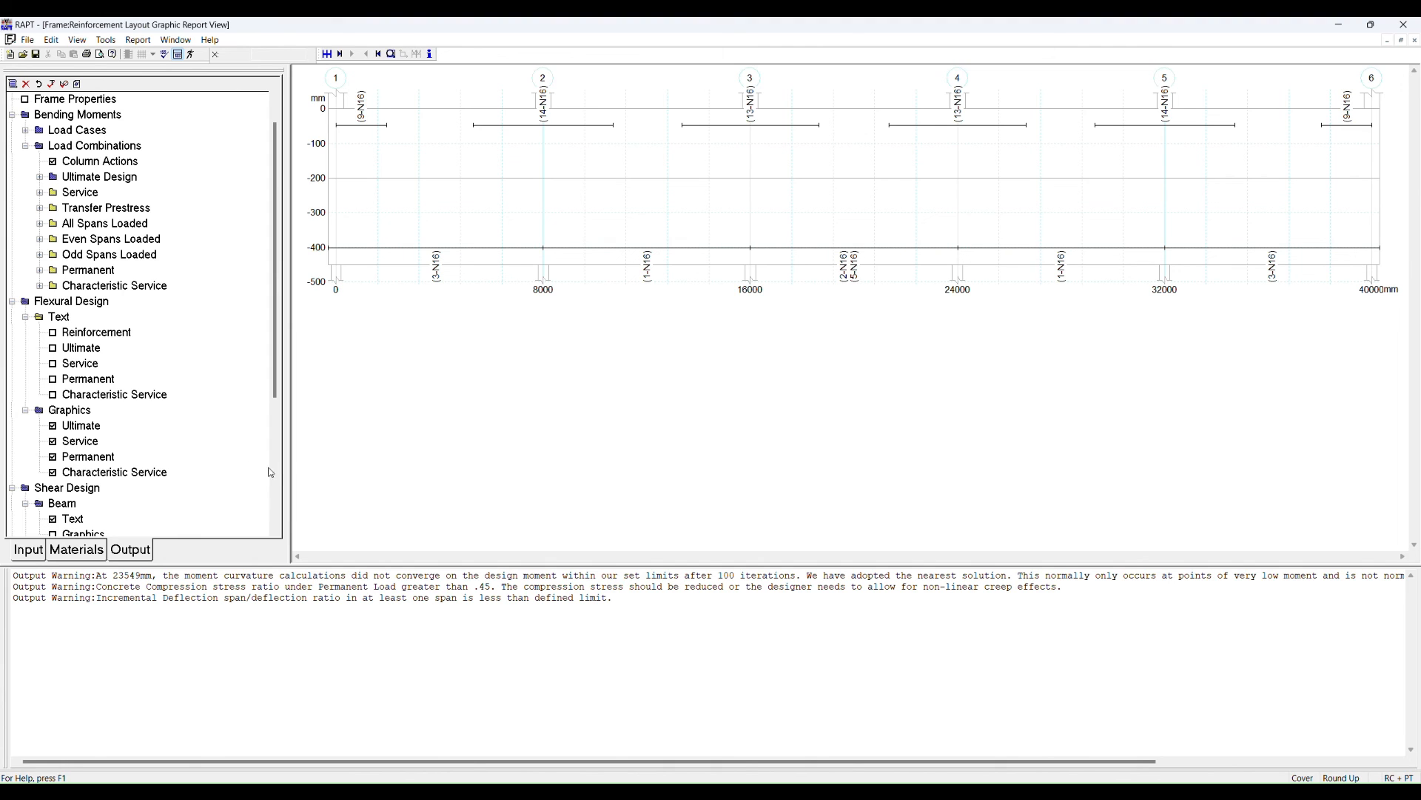
pyautogui.scroll(-5, 78, 525)
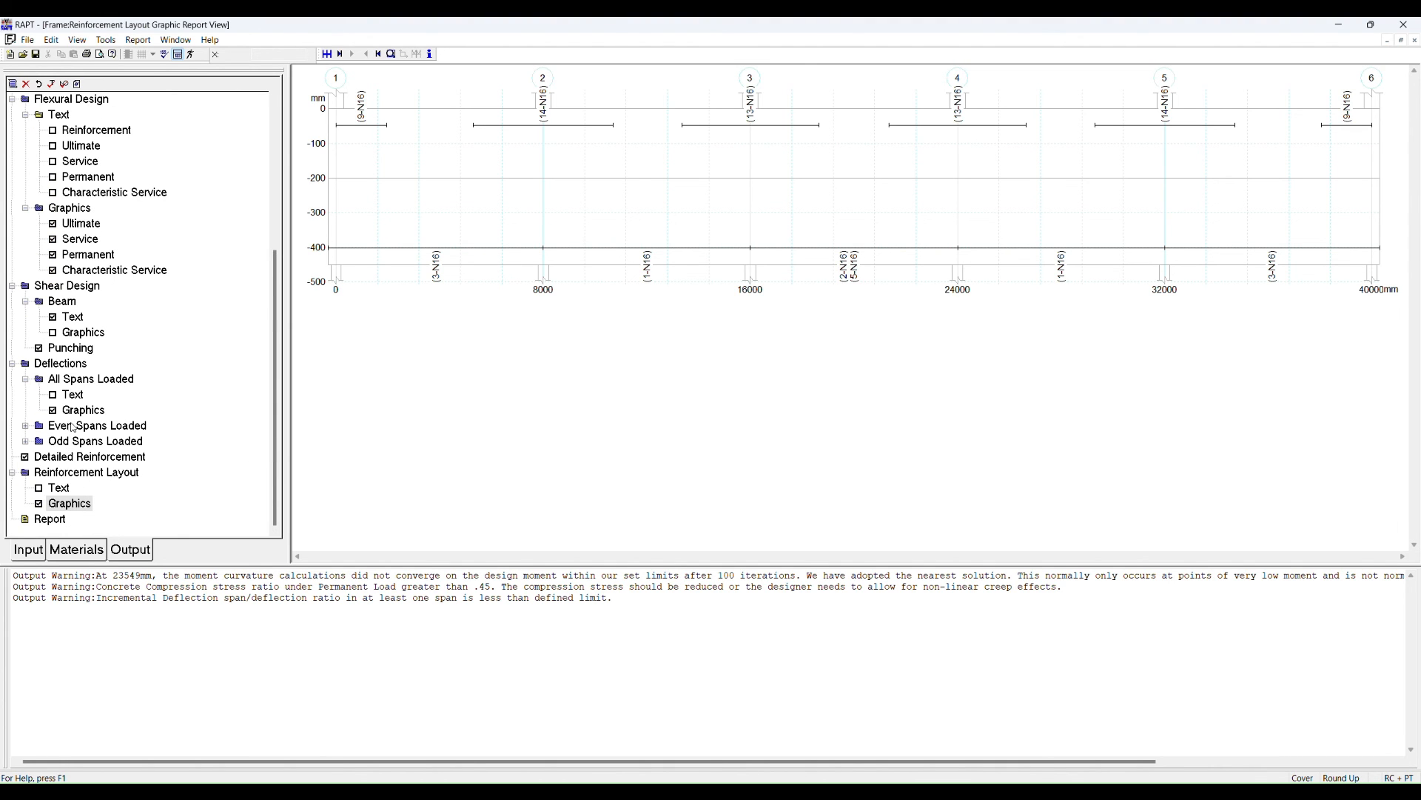
pyautogui.click(82, 410)
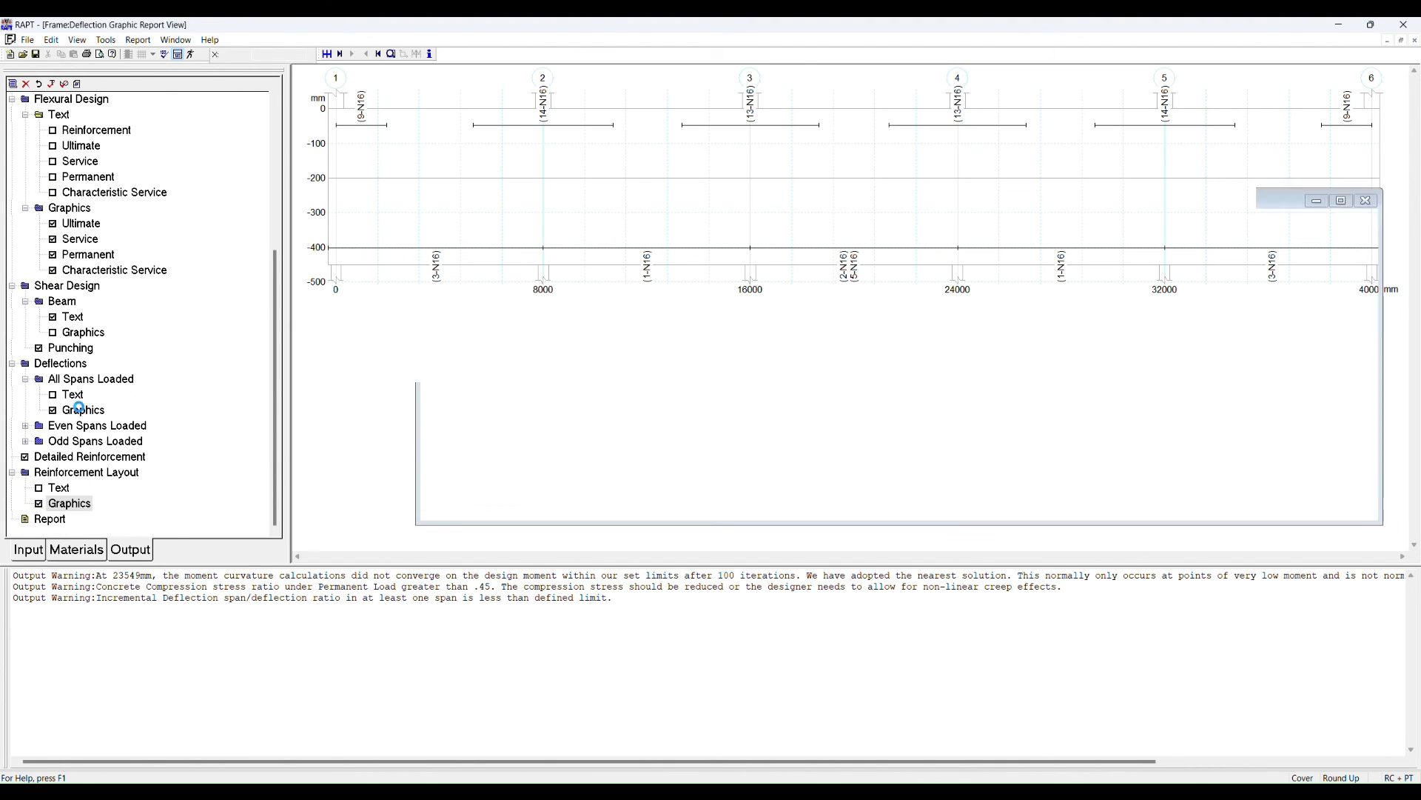